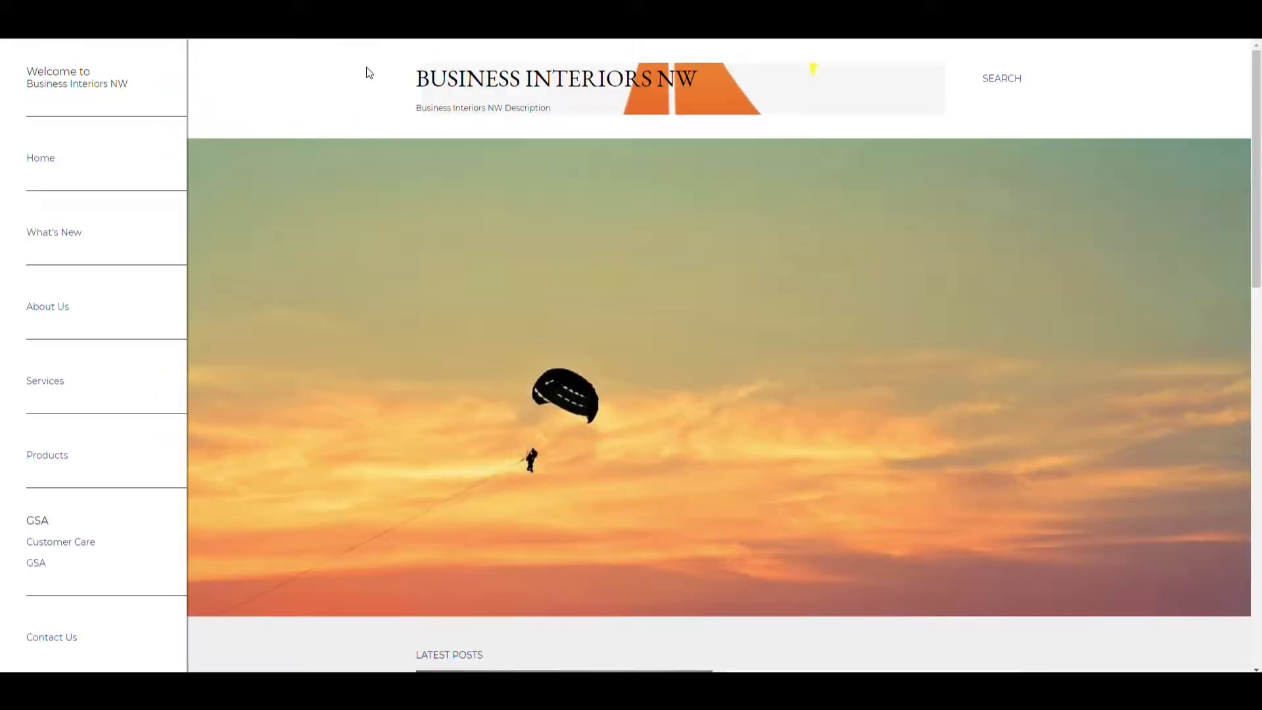
Look over the published Business Interiors NW home page, from the header image through the latest posts to the footer
scroll(332, 119, "down", 15)
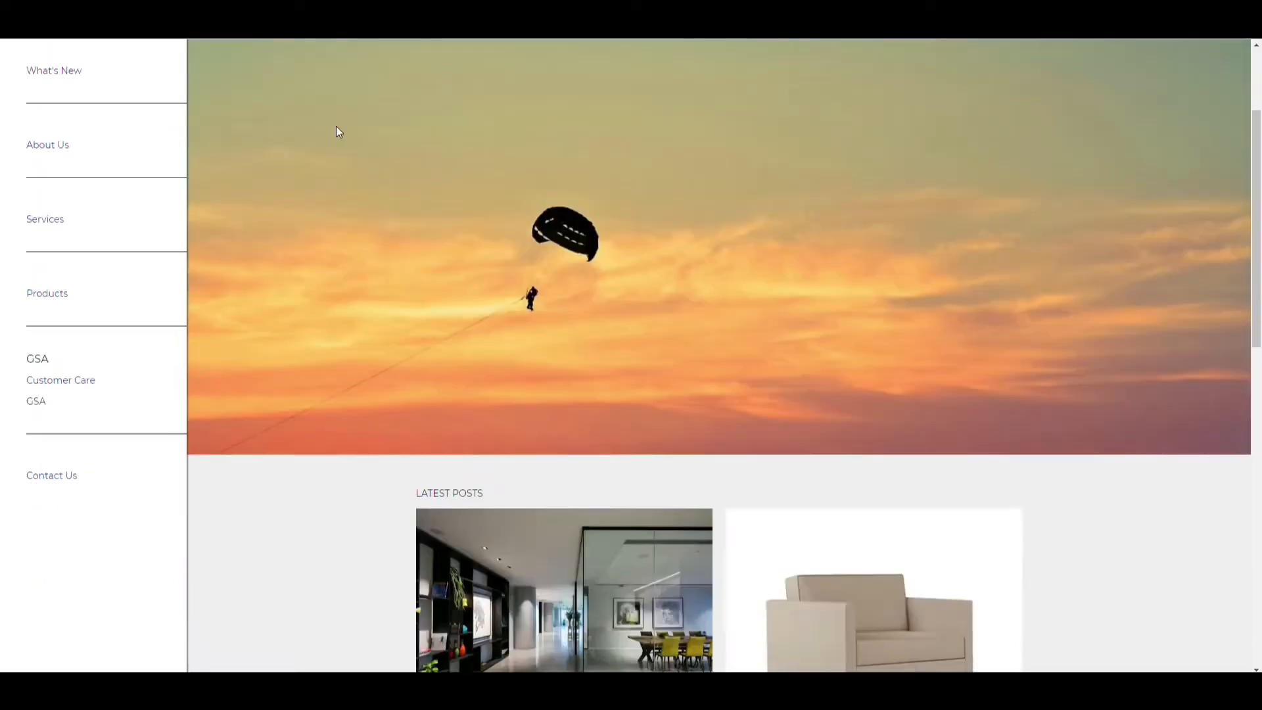
scroll(335, 140, "up", 15)
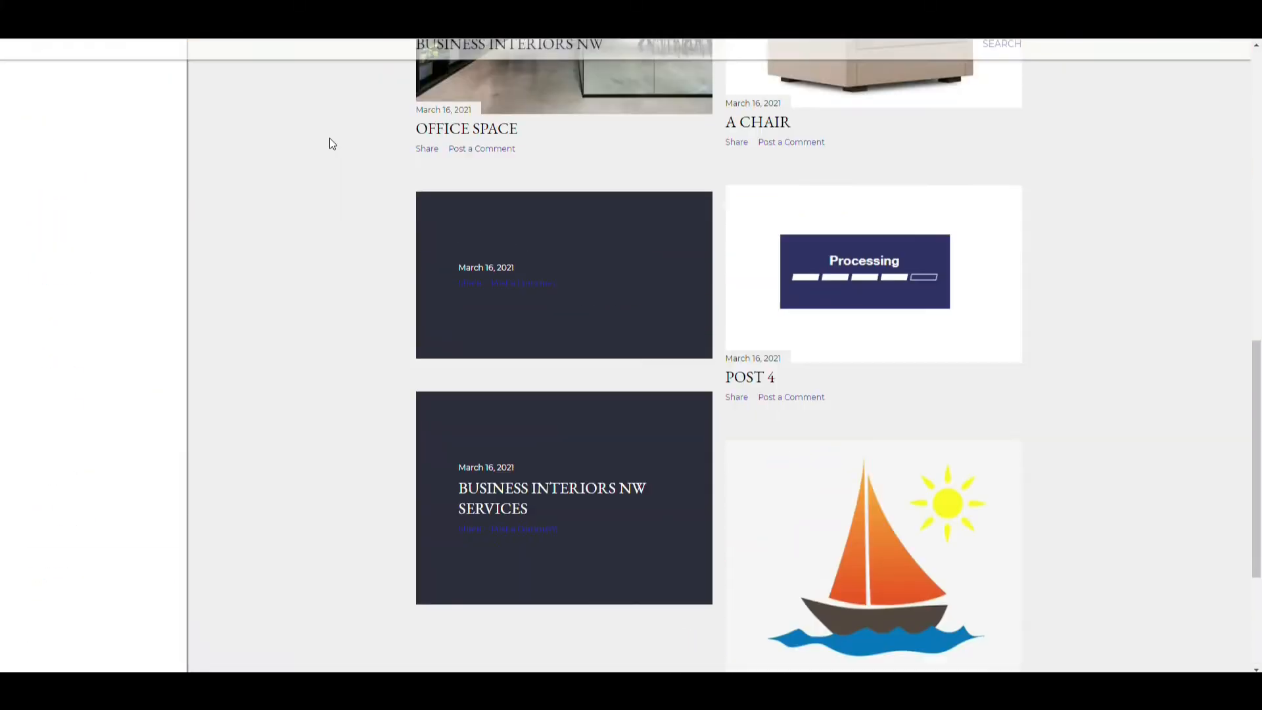
scroll(332, 144, "up", 2)
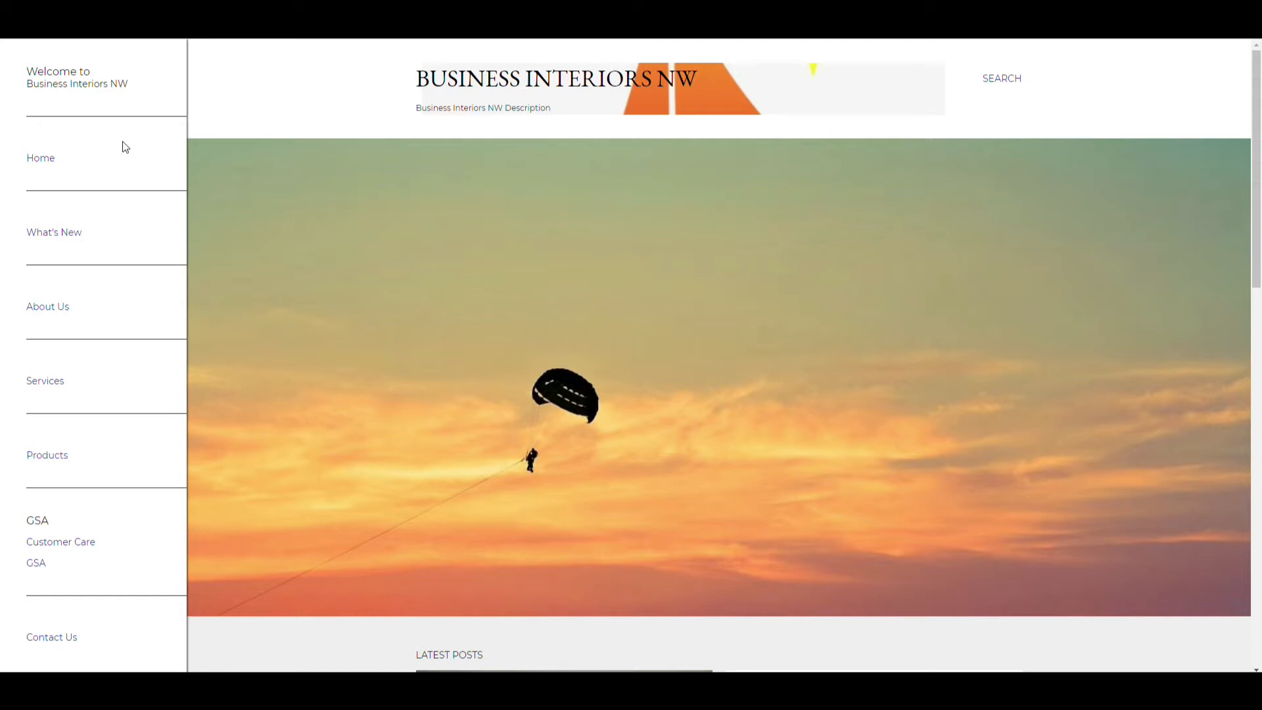
scroll(326, 196, "down", 15)
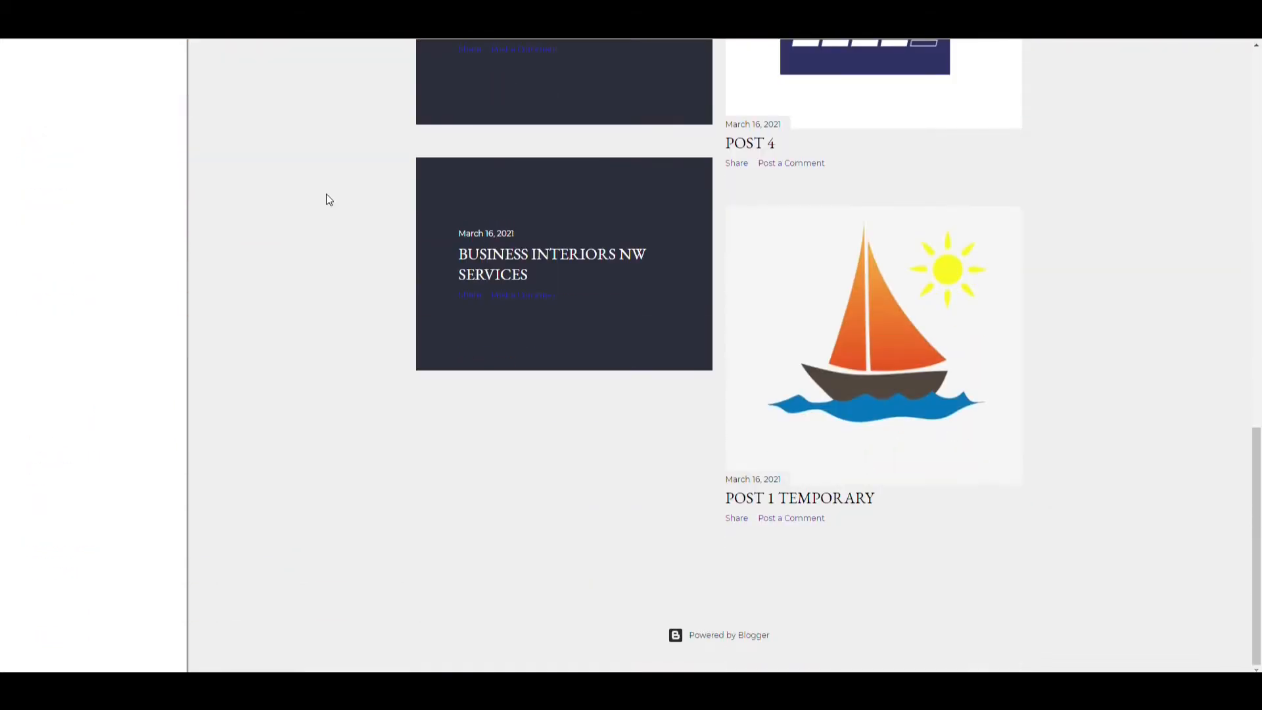
scroll(328, 200, "up", 15)
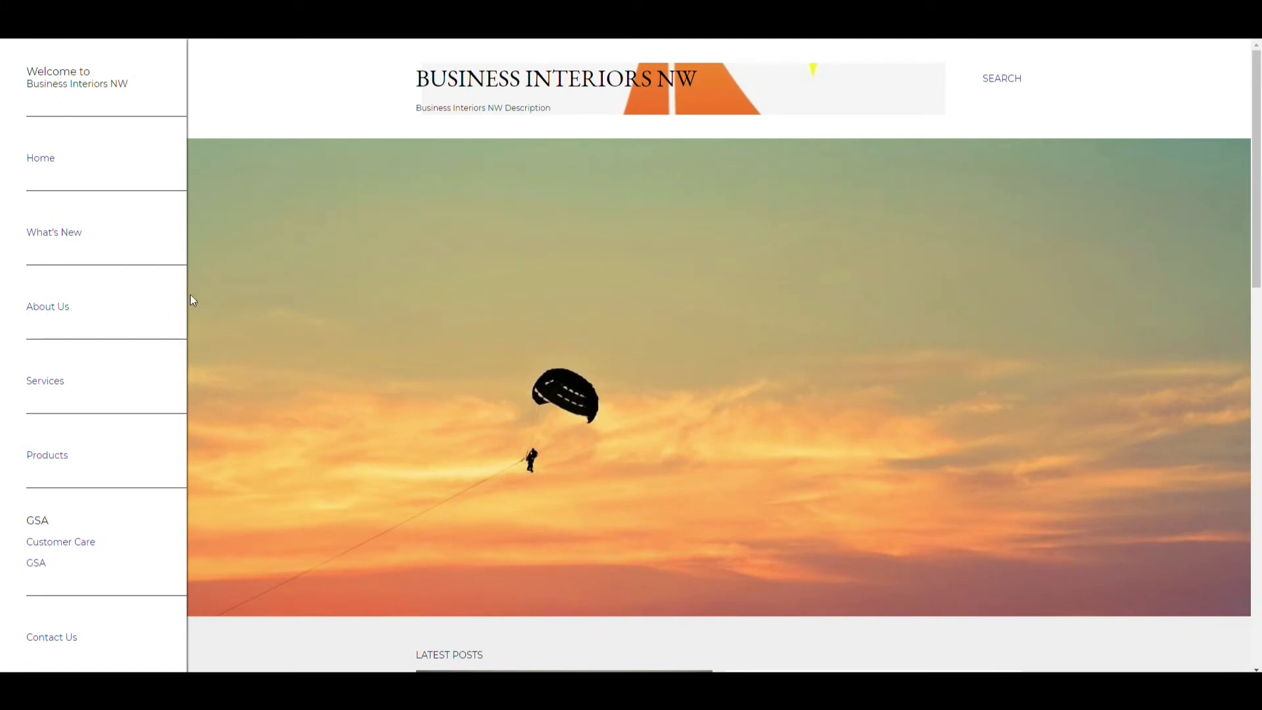
Visit the blog's About Us and Services pages through its sidebar links and return to the home page
left_click(56, 306)
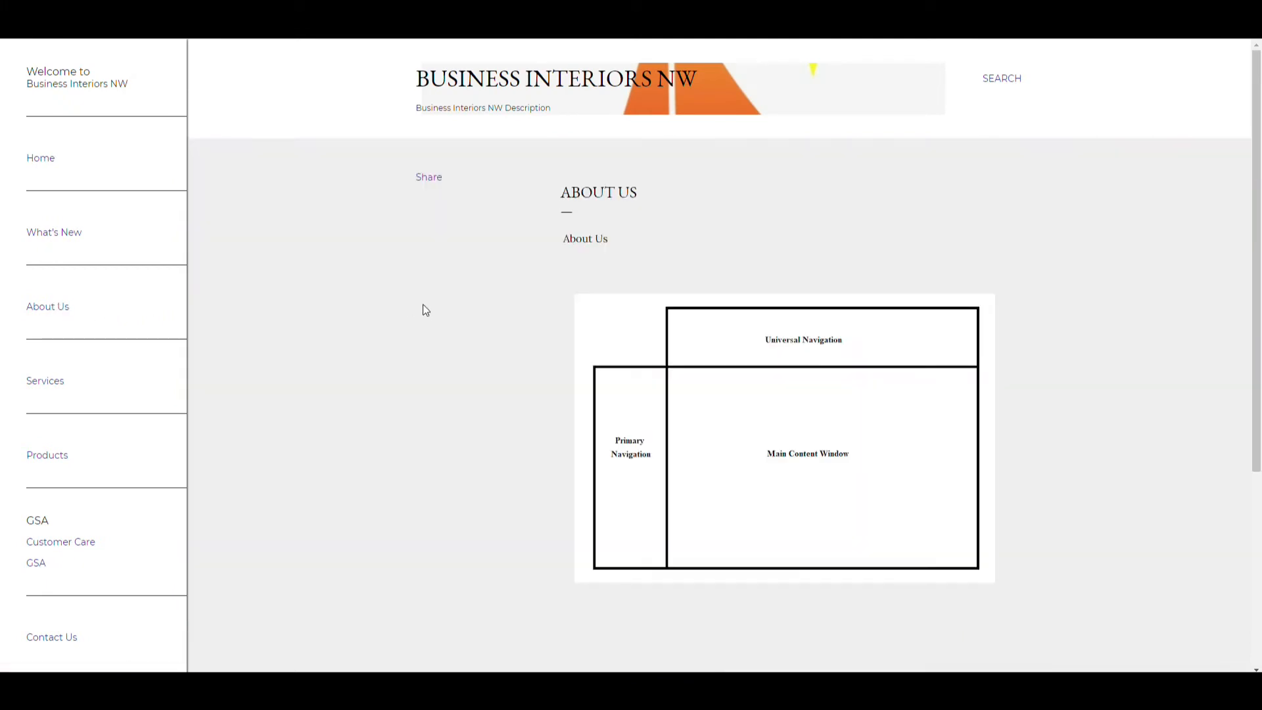
left_click(54, 383)
scroll(696, 345, "up", 3)
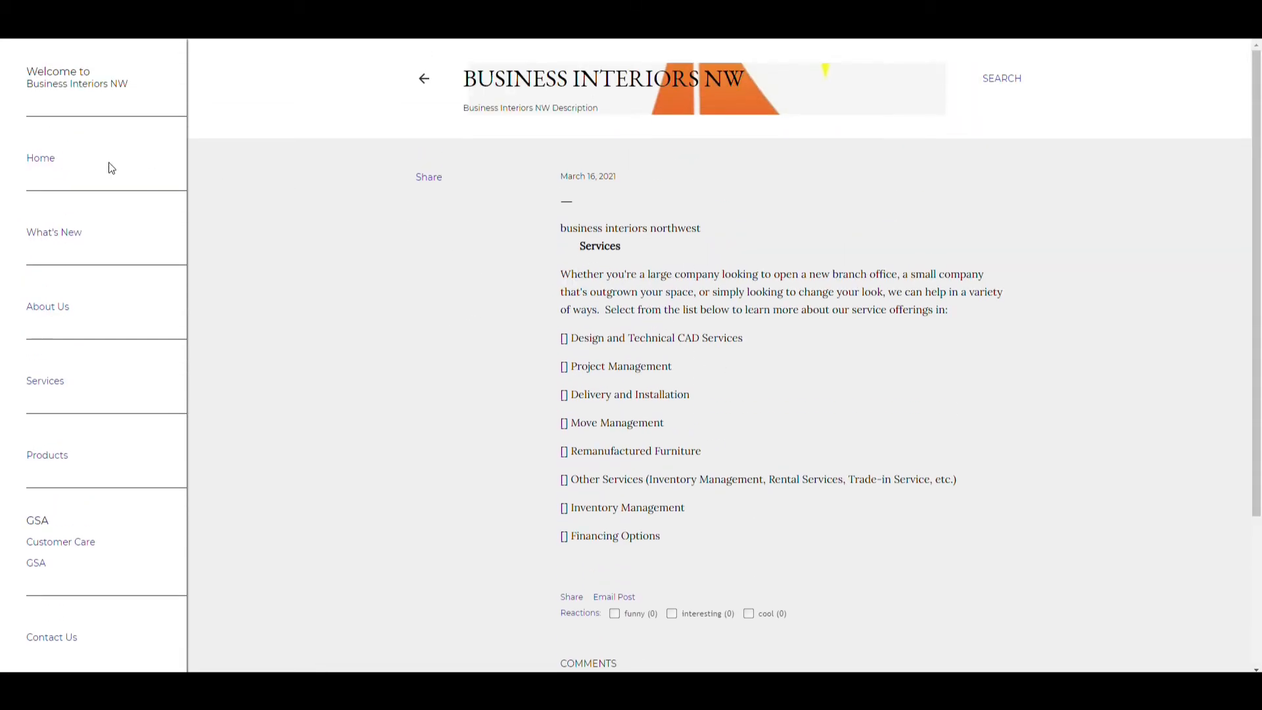
left_click(41, 160)
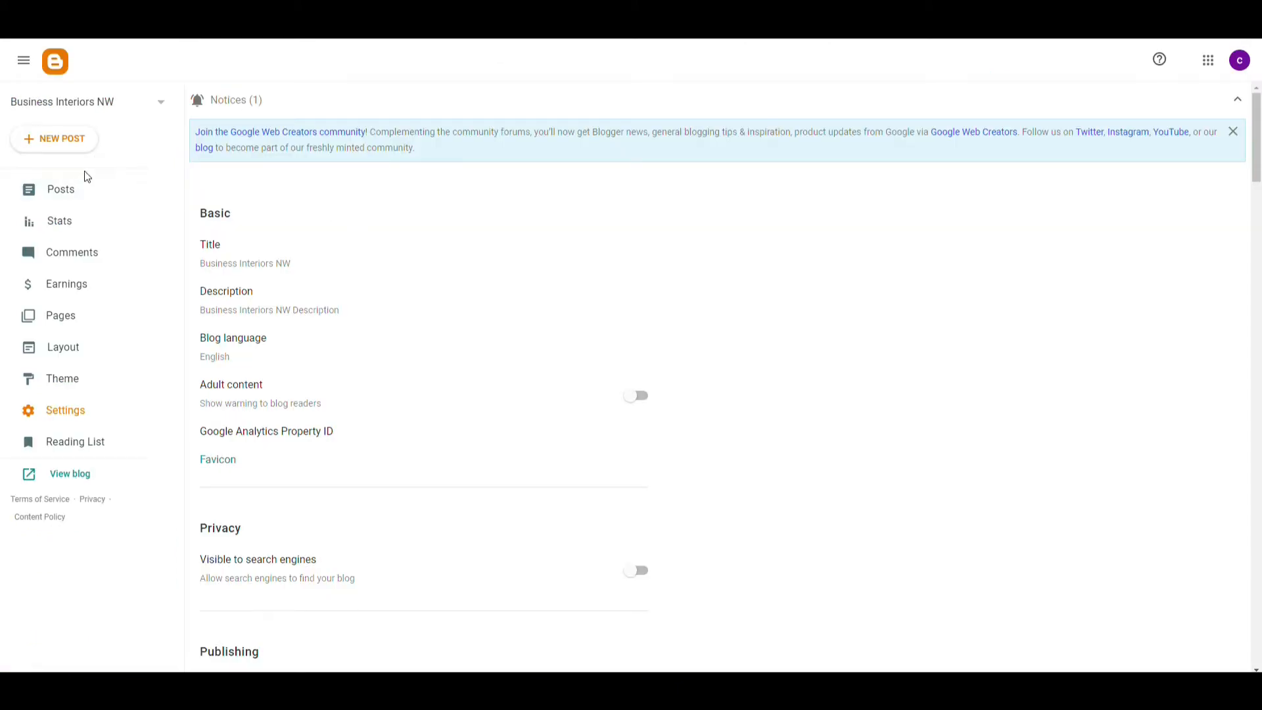
In the Blogger dashboard, review the posts and pages lists, viewing the About Us page in the editor
left_click(60, 192)
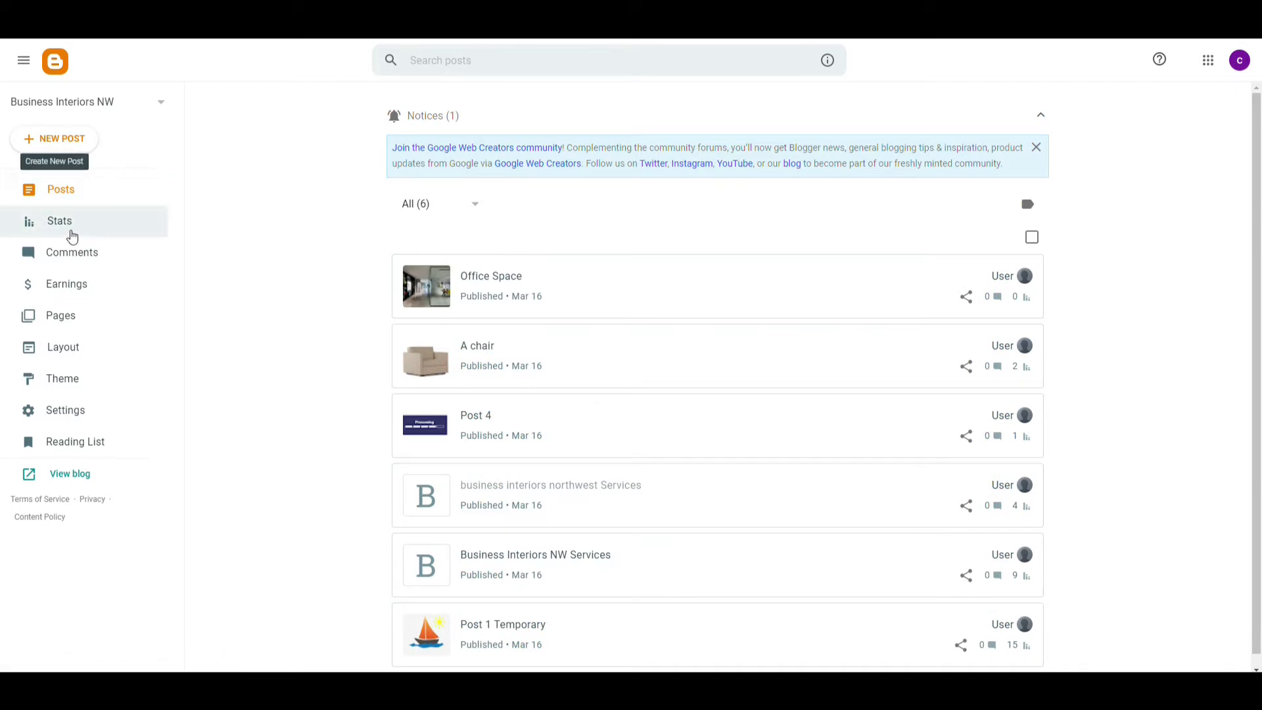
left_click(82, 321)
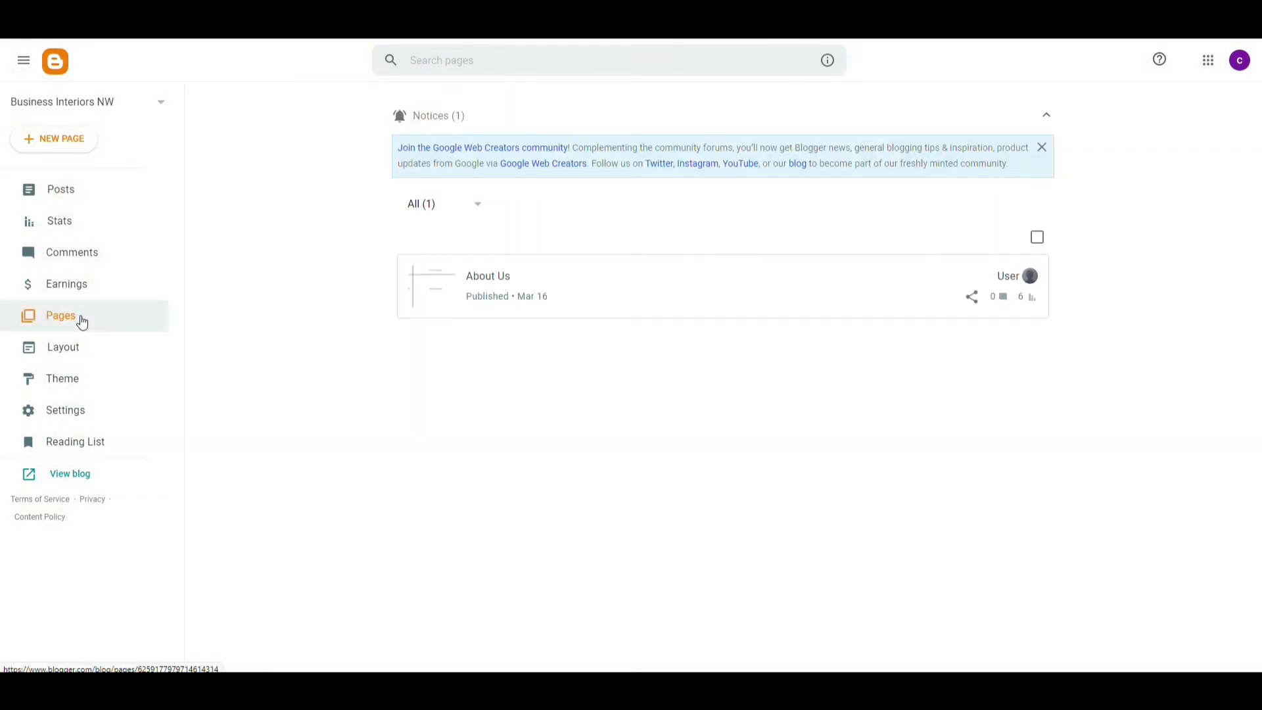
left_click(644, 283)
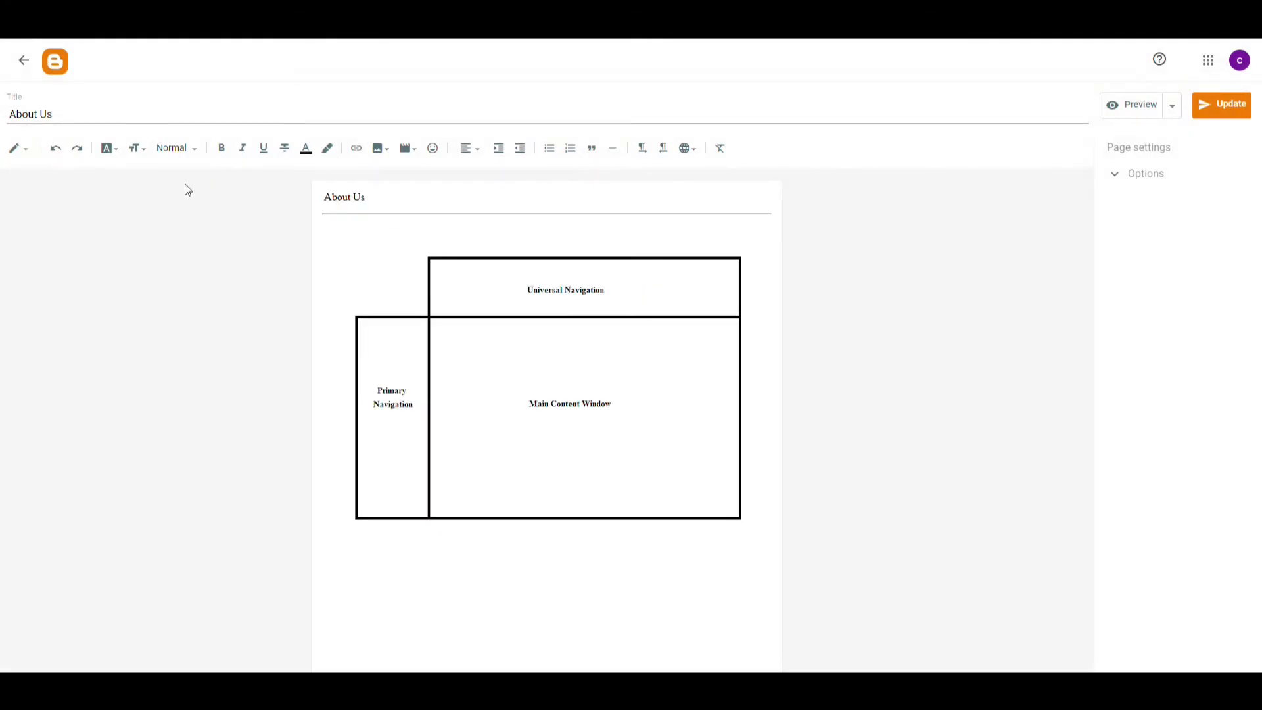
left_click(23, 60)
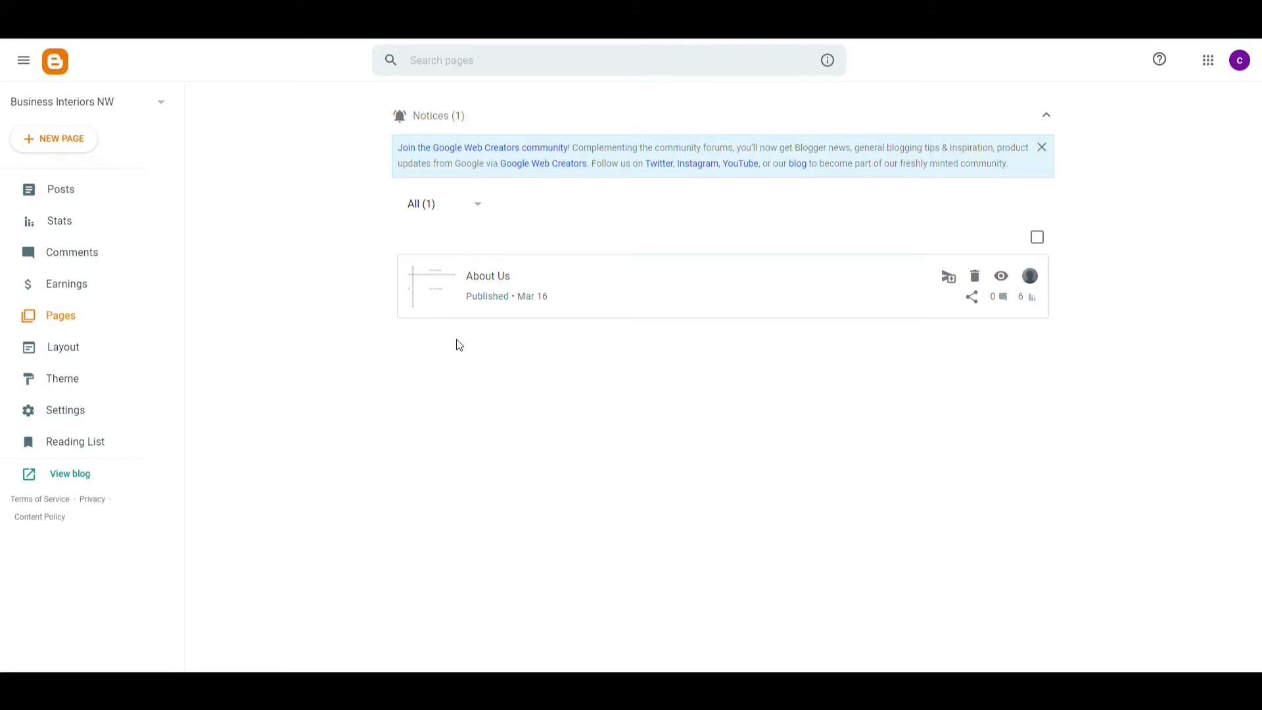
left_click(59, 189)
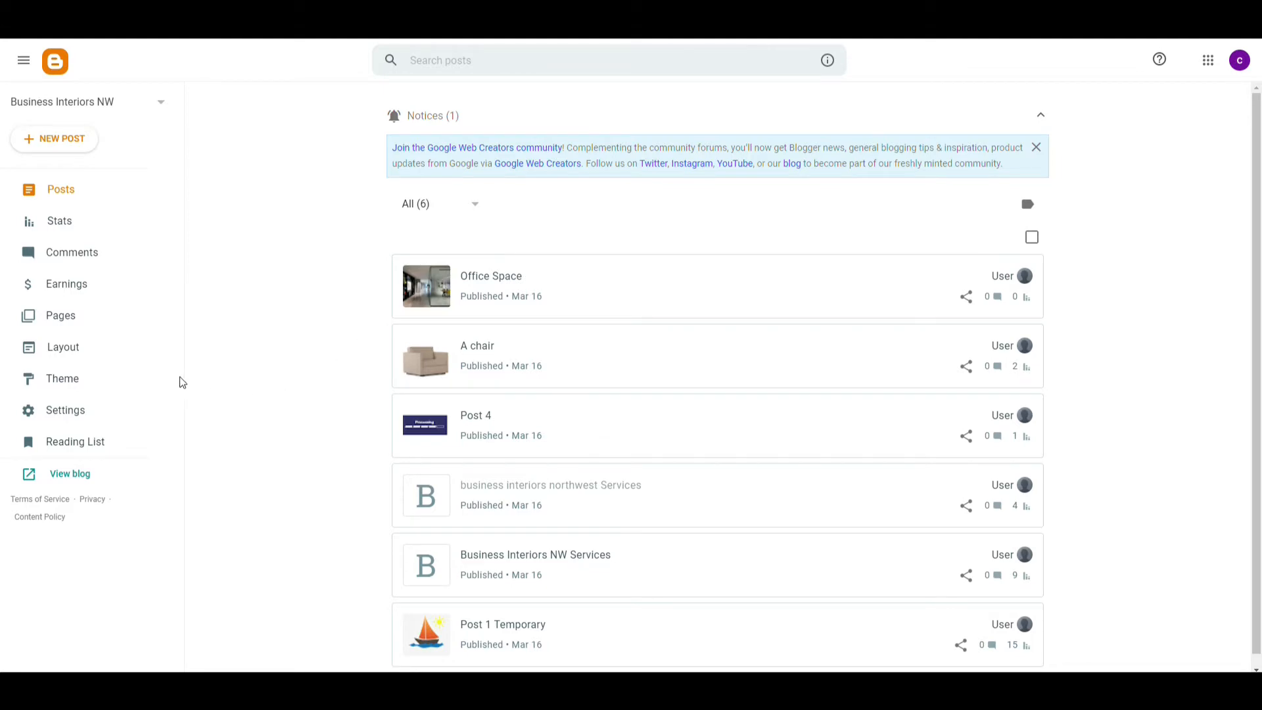
Open the blog's layout and theme sections and browse the Contempo and Soho theme variants
left_click(68, 347)
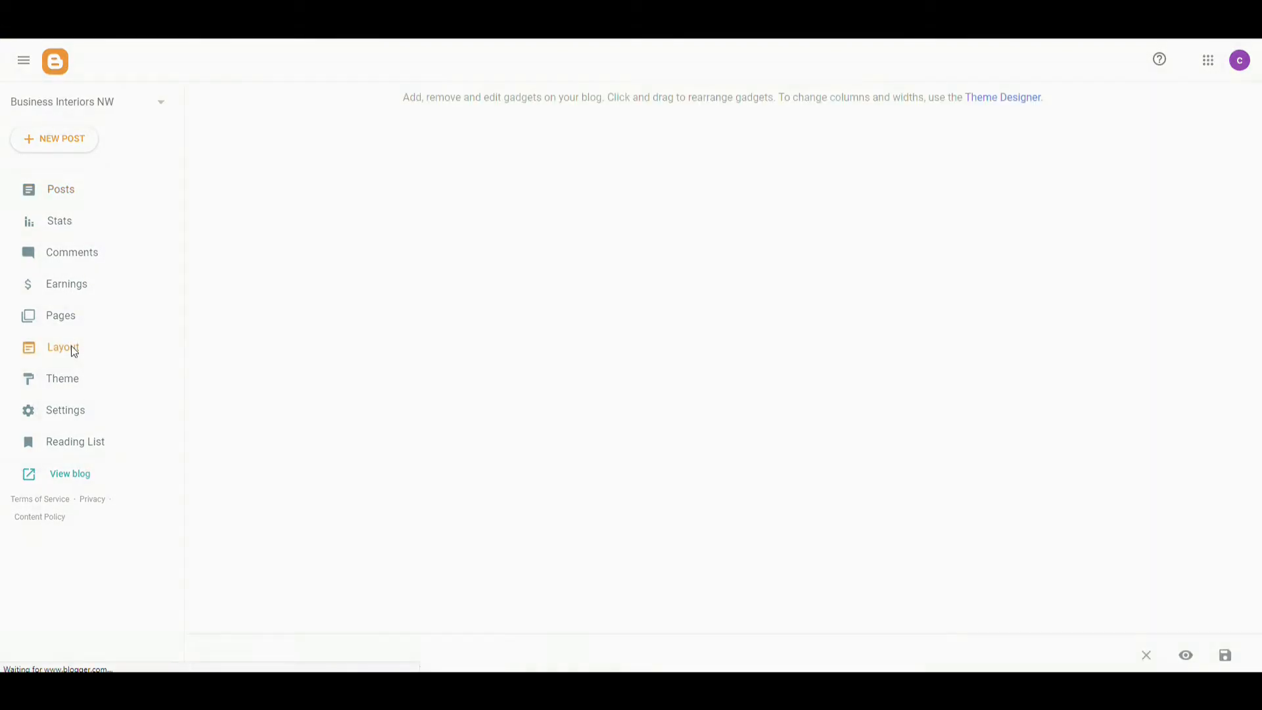
left_click(73, 379)
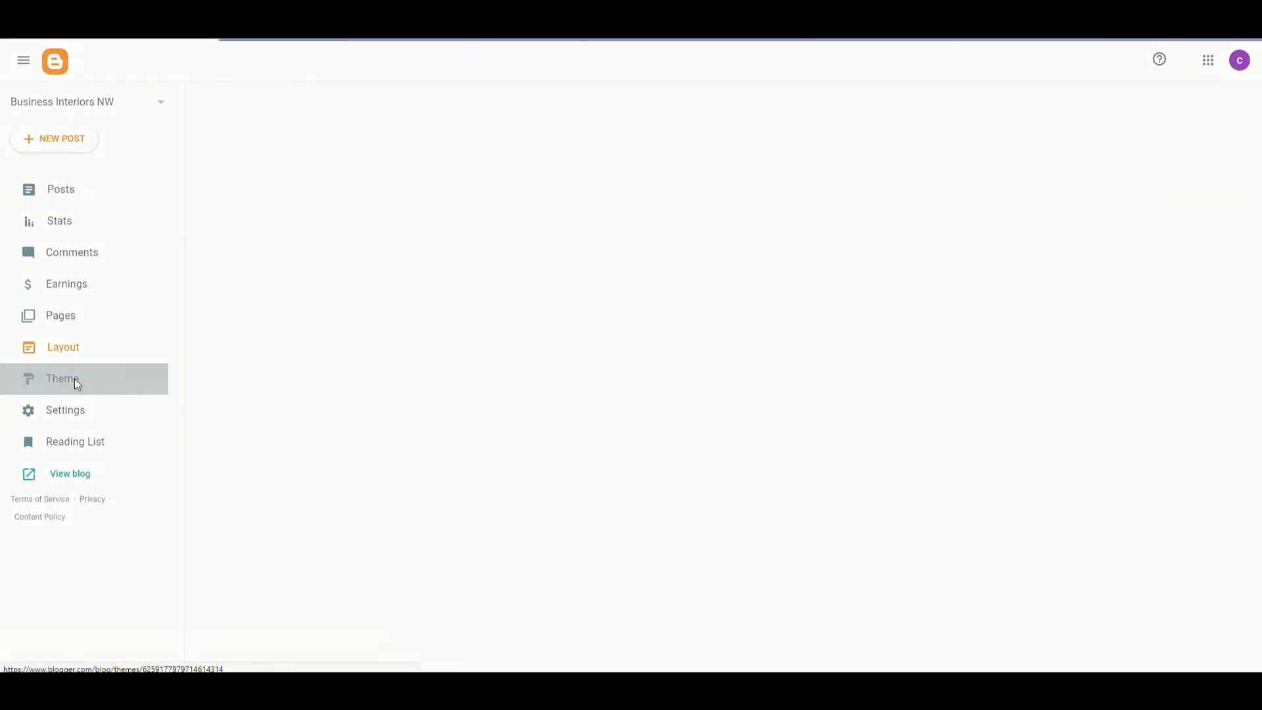
scroll(313, 275, "down", 10)
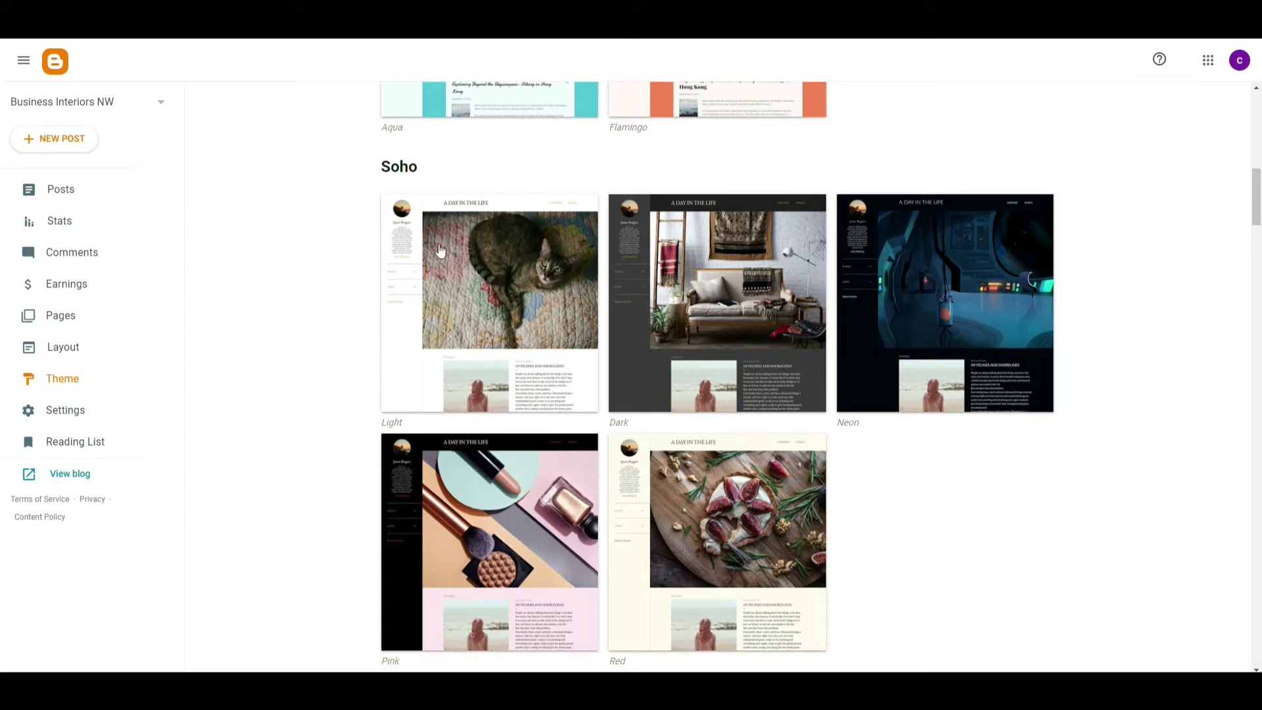
scroll(284, 282, "up", 10)
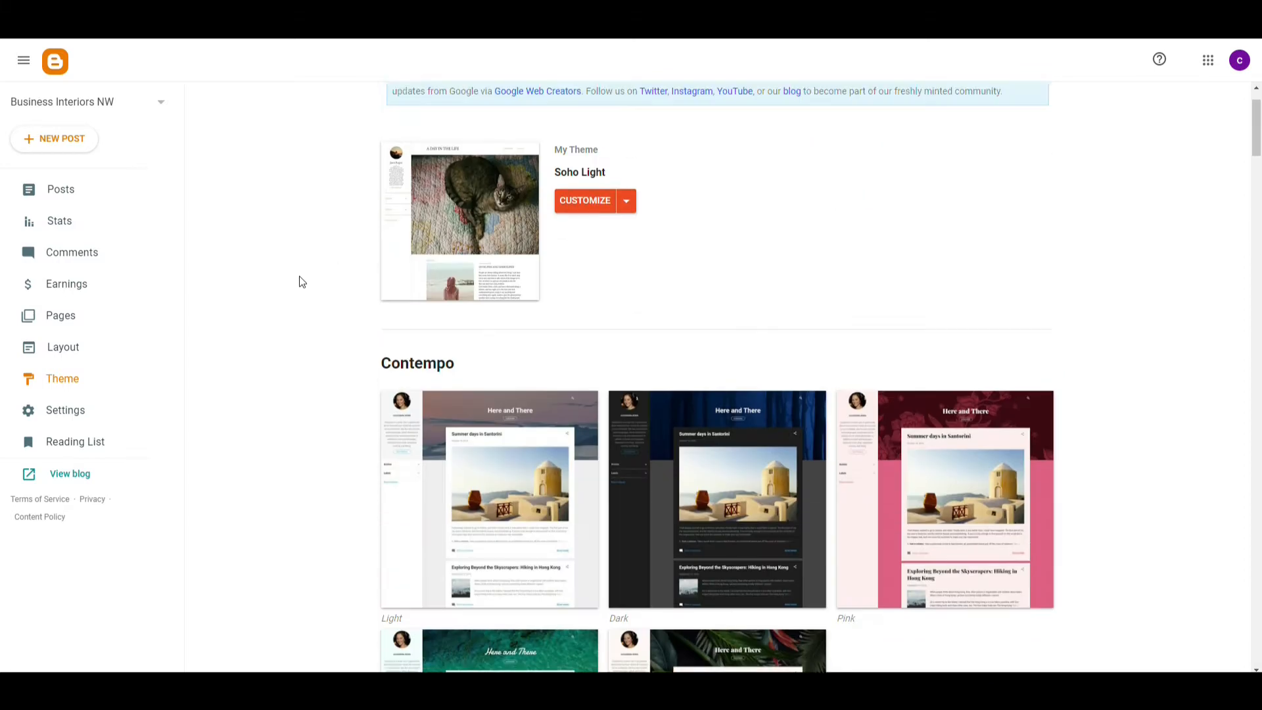
Open the Soho Light theme for customization and view its background and advanced body settings
left_click(598, 275)
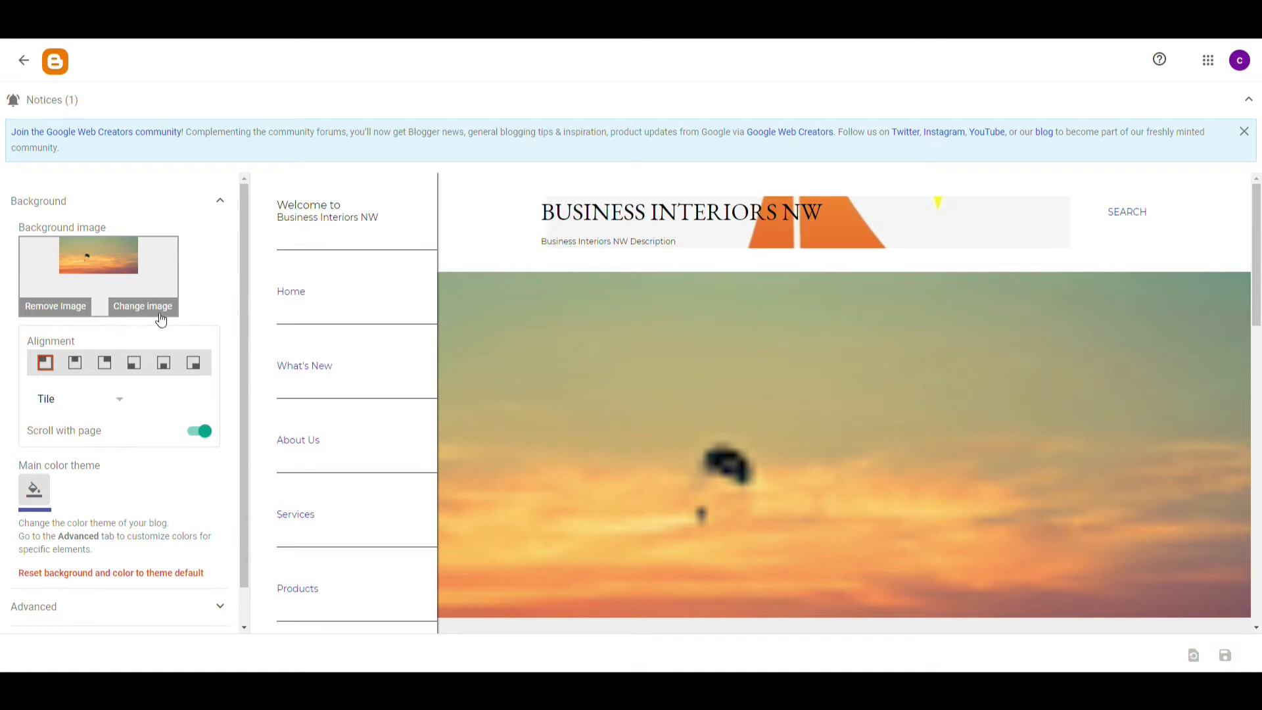
left_click(223, 204)
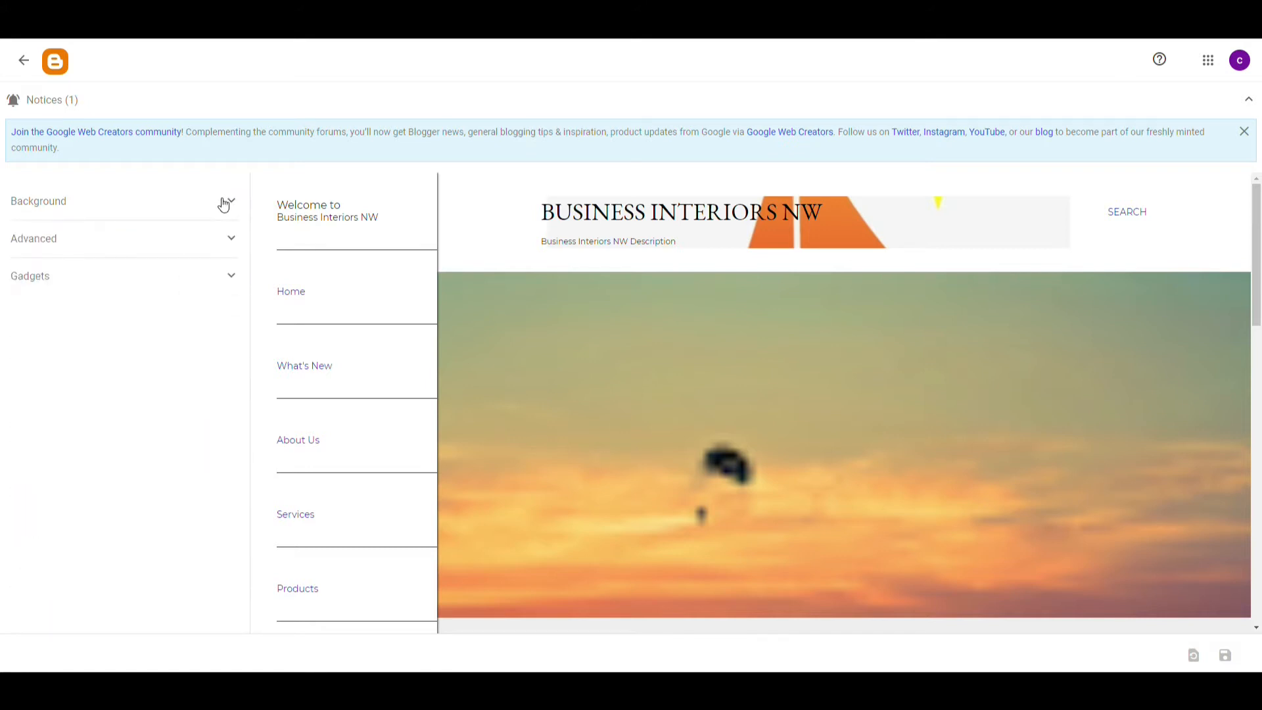
left_click(232, 245)
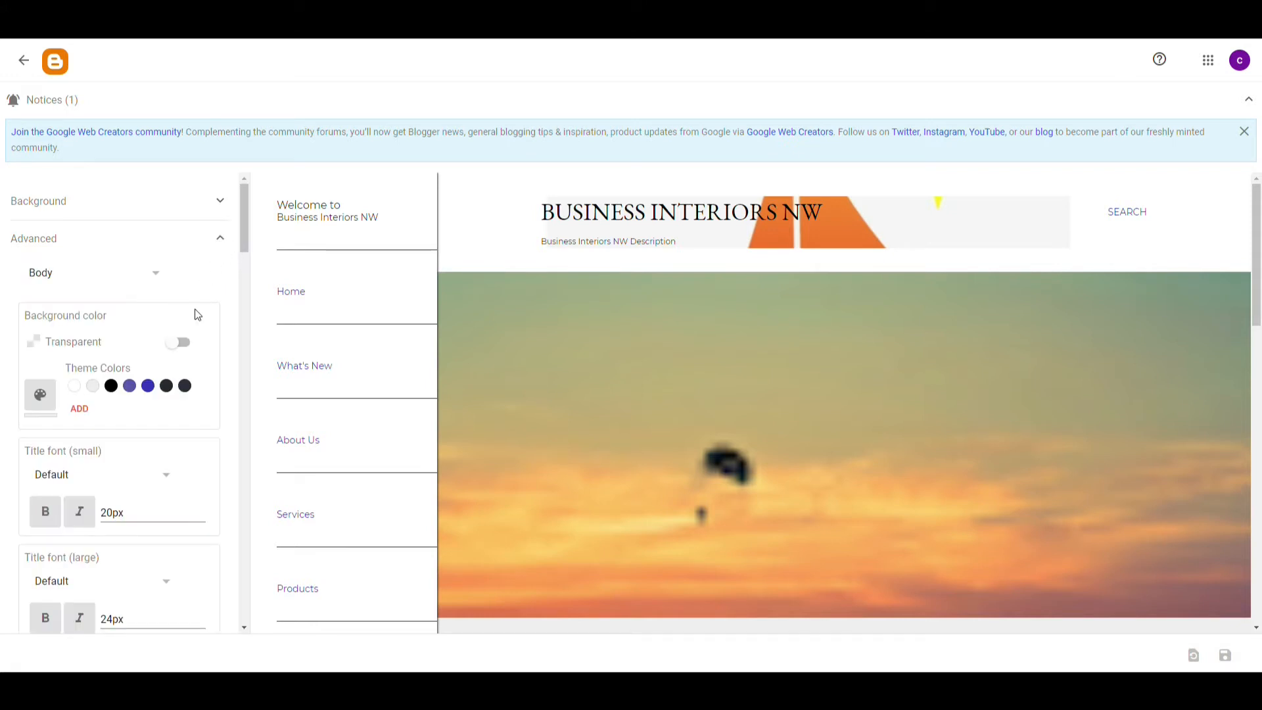
Try a transparent body background color, check the blog preview, and switch the transparency off again
left_click(182, 342)
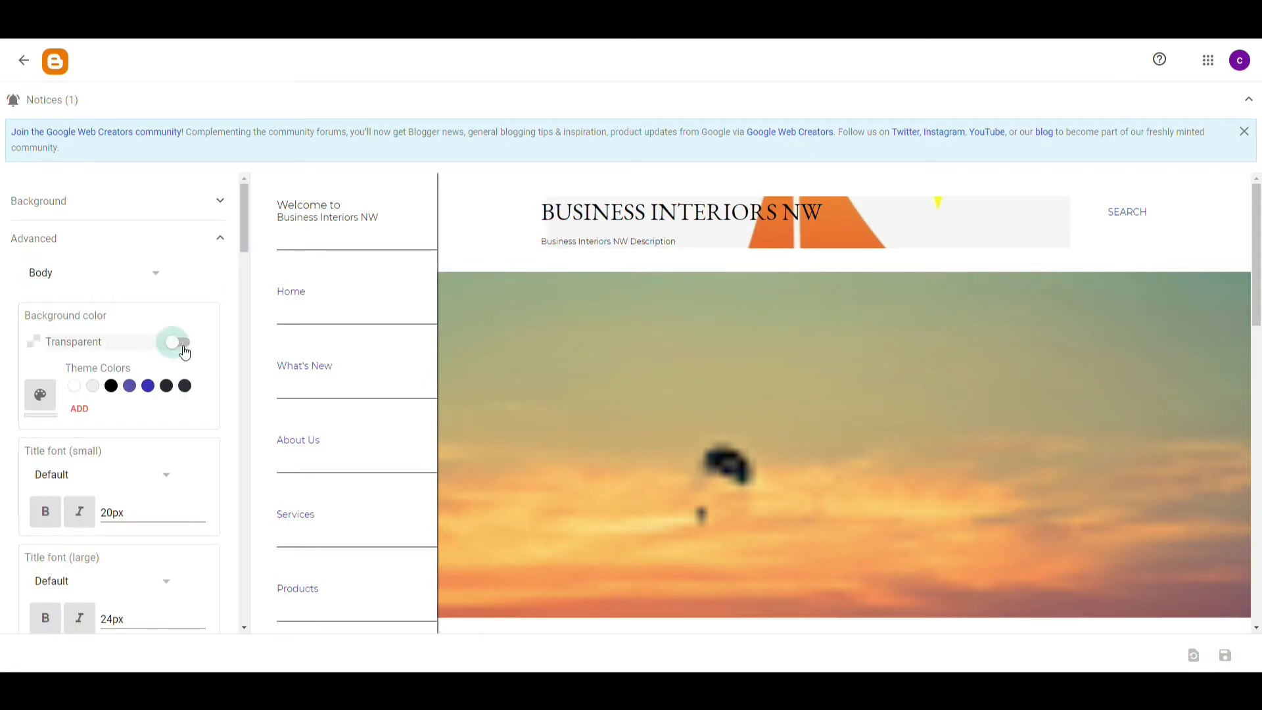
left_click(184, 352)
scroll(585, 355, "down", 4)
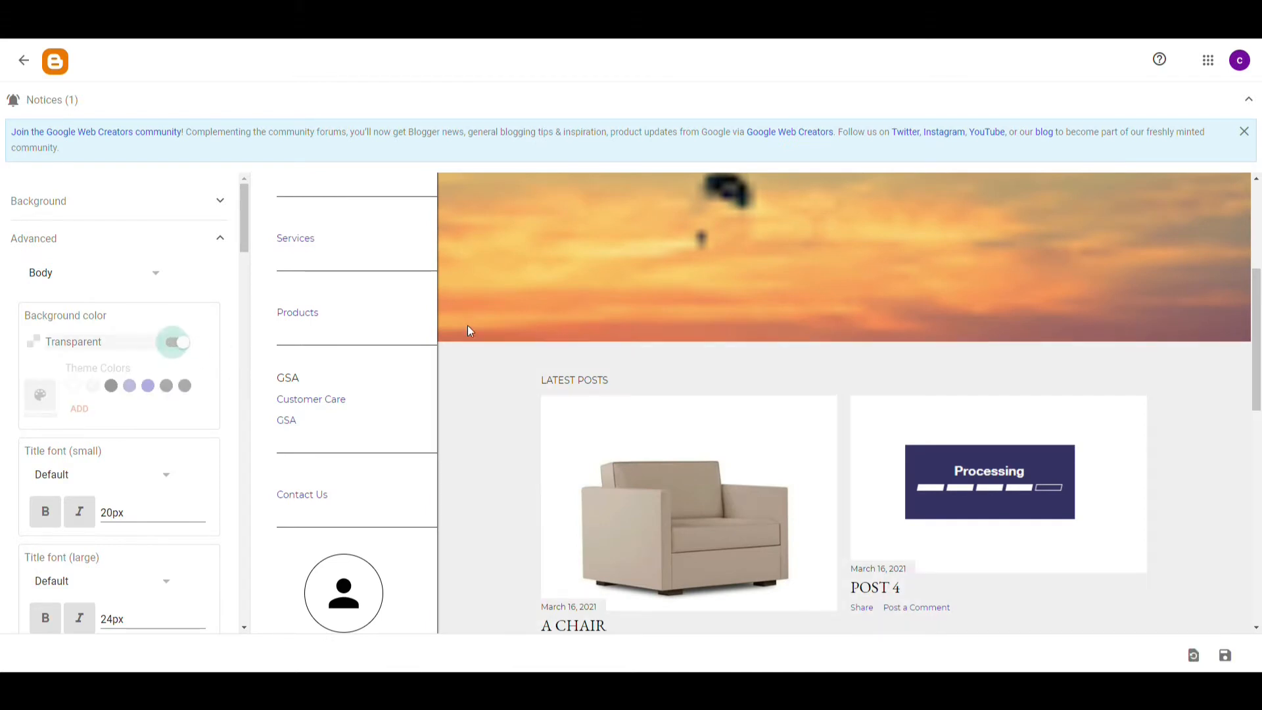
scroll(566, 341, "down", 3)
scroll(564, 340, "down", 3)
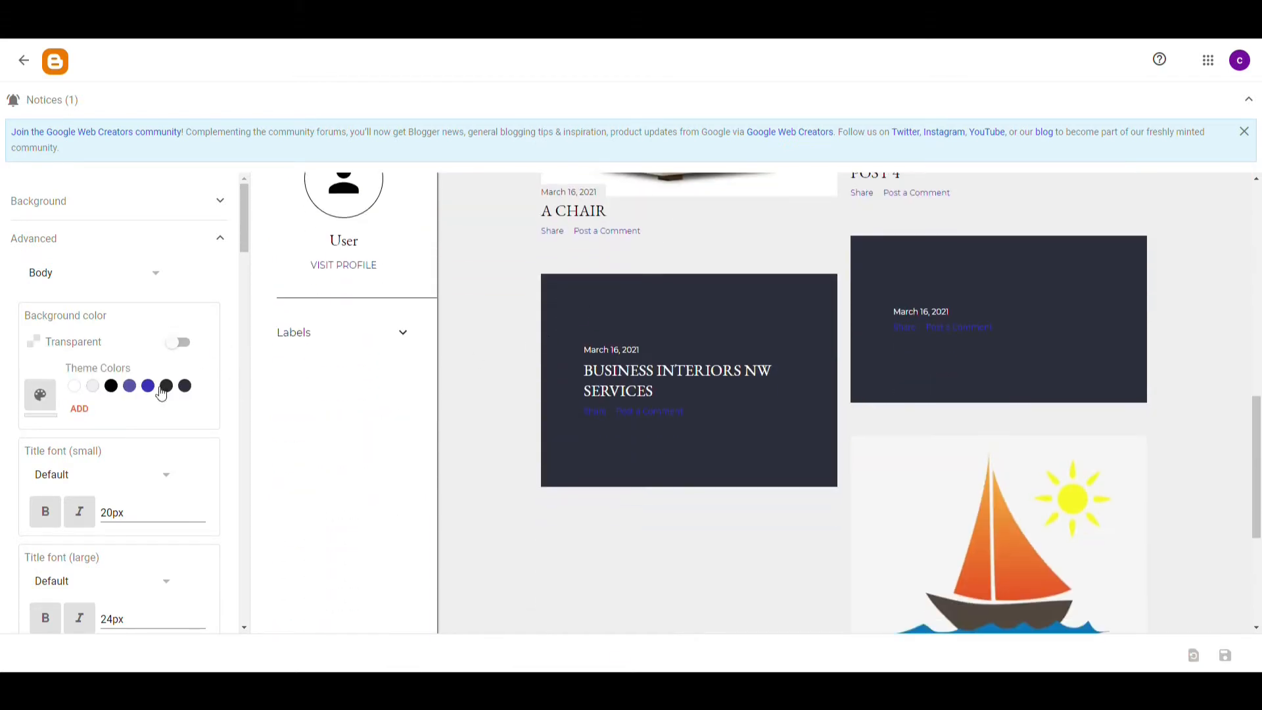
Try a transparent title color for the body, switch it off again, and leave the theme customizer
scroll(155, 358, "down", 6)
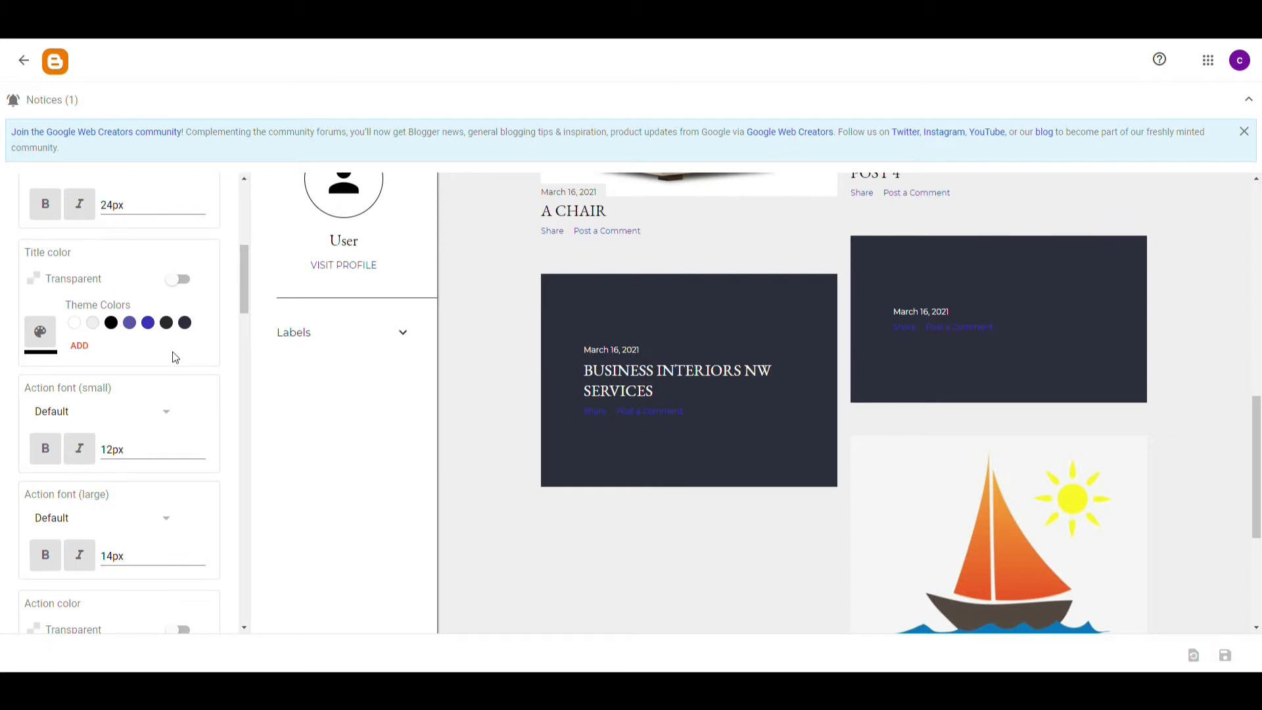
left_click(181, 283)
left_click(180, 288)
scroll(180, 291, "up", 6)
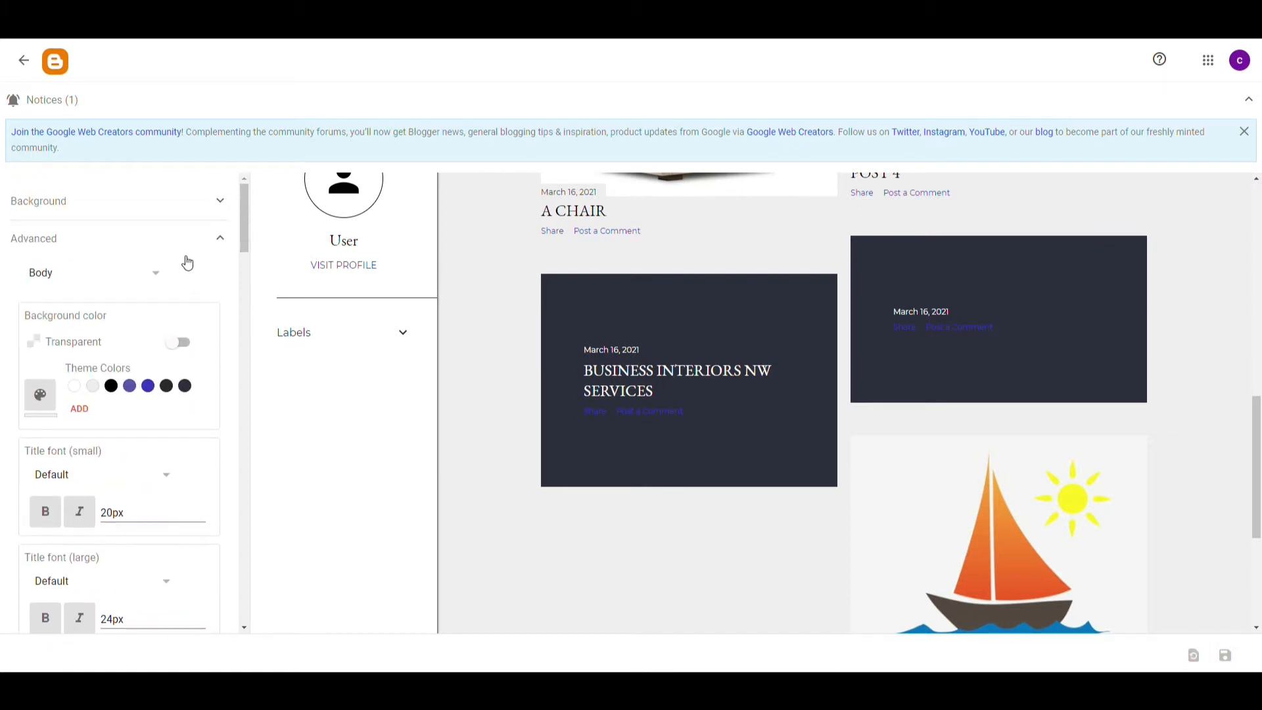
left_click(24, 60)
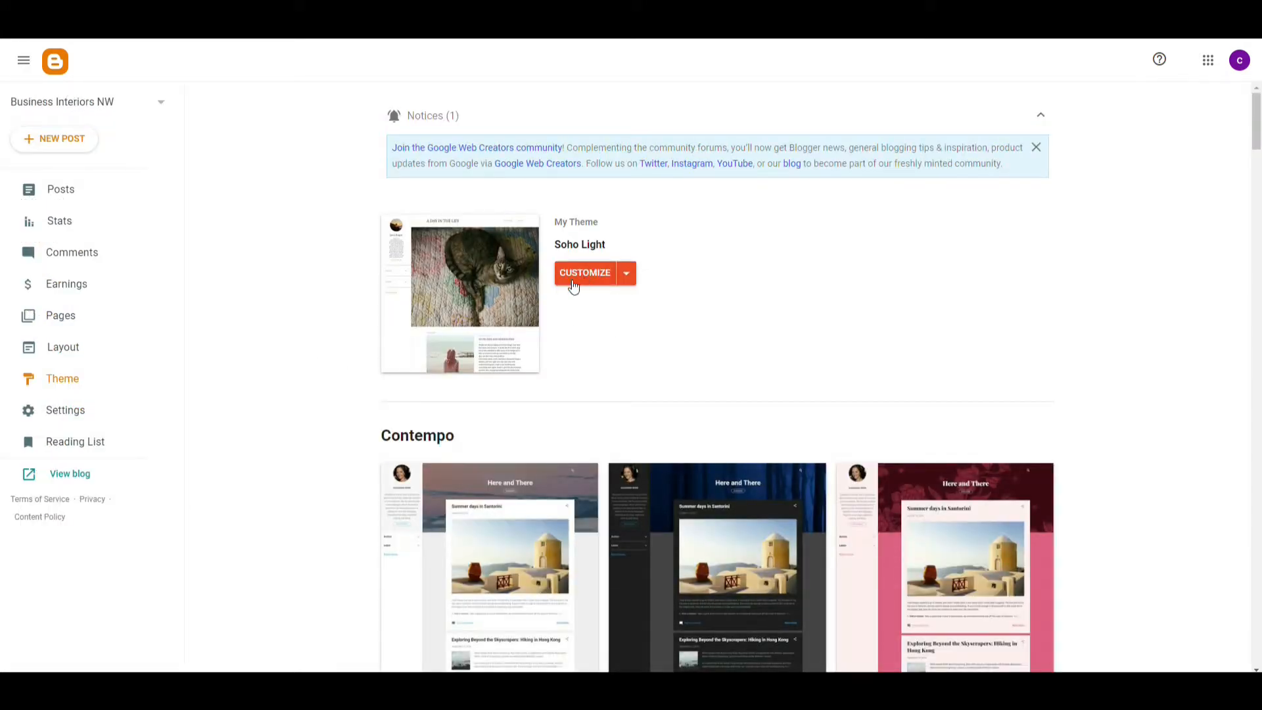
scroll(312, 354, "down", 15)
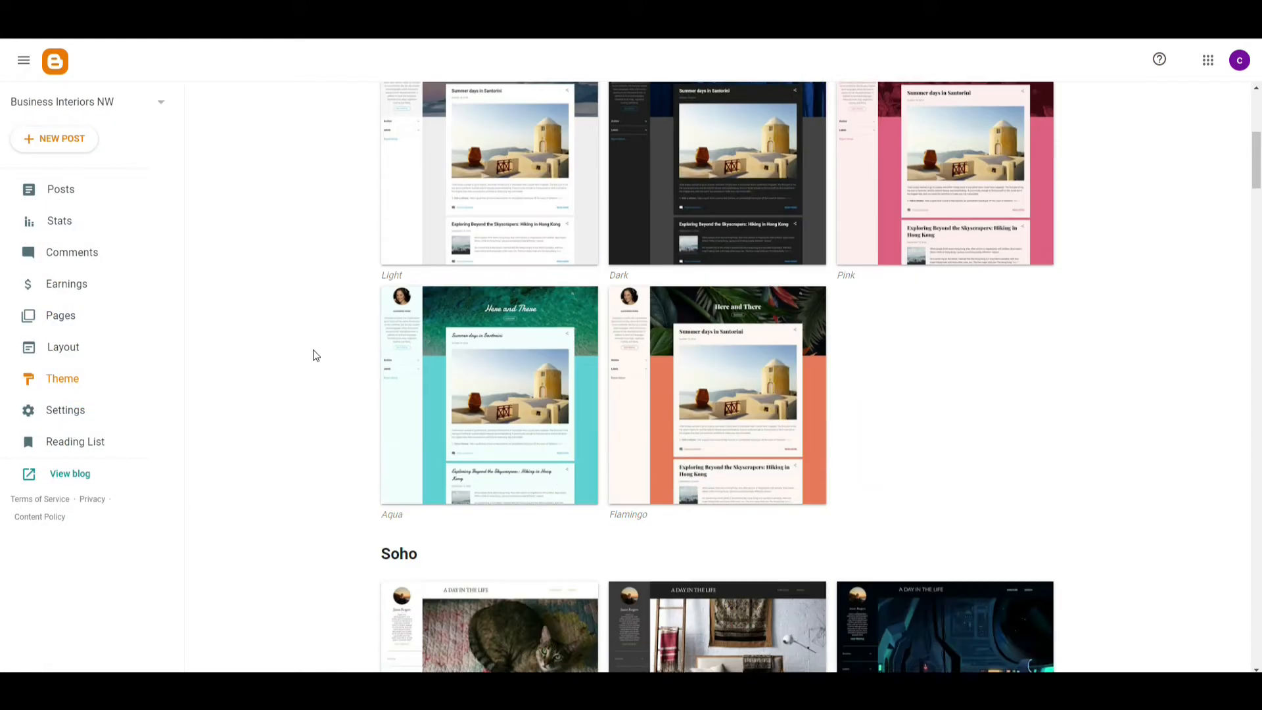
scroll(368, 362, "up", 15)
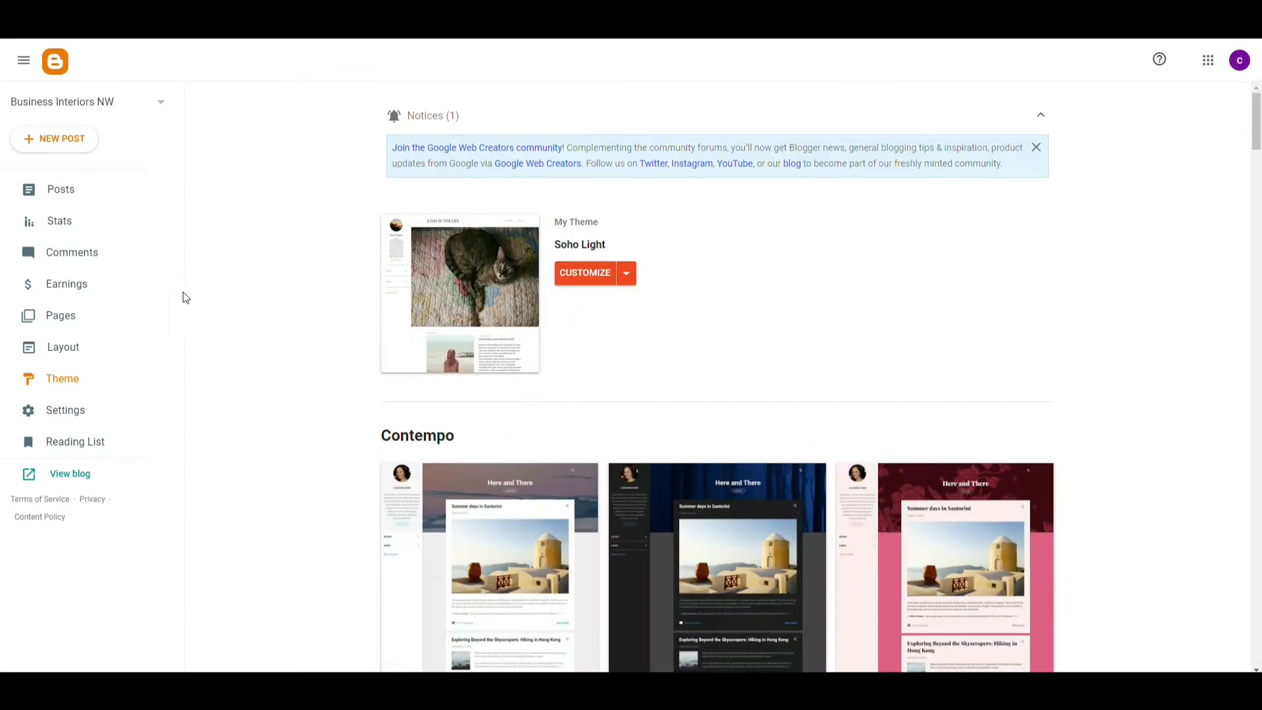
Compare the blog's welcome text with the sidebar's "Welcome to" text gadget in the layout, and close its configuration without saving
left_click(66, 348)
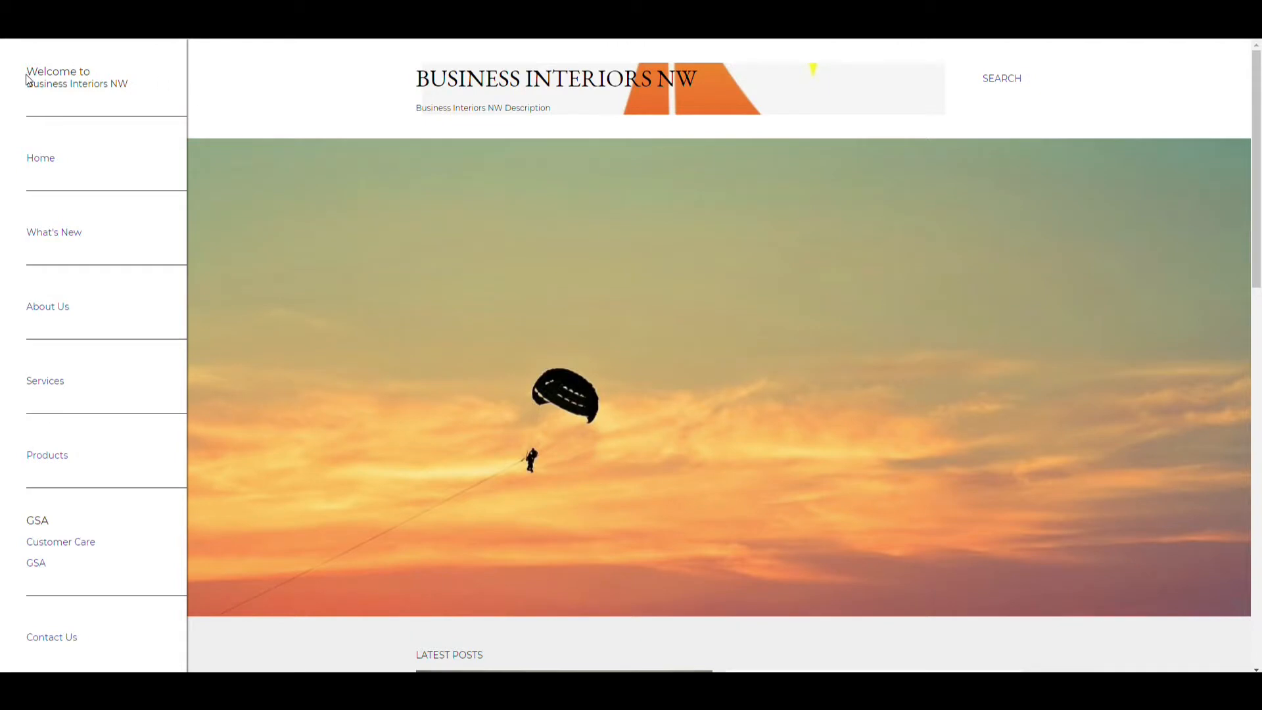
left_click_drag(27, 79, 134, 94)
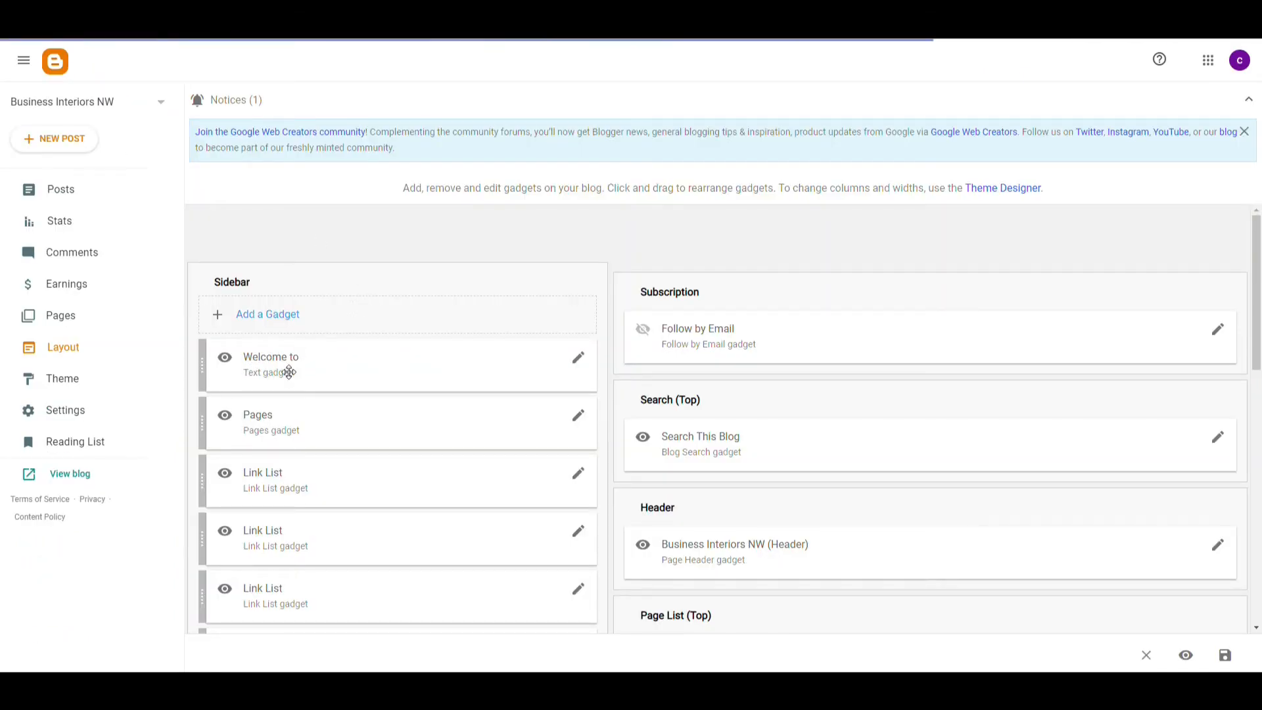
left_click(579, 361)
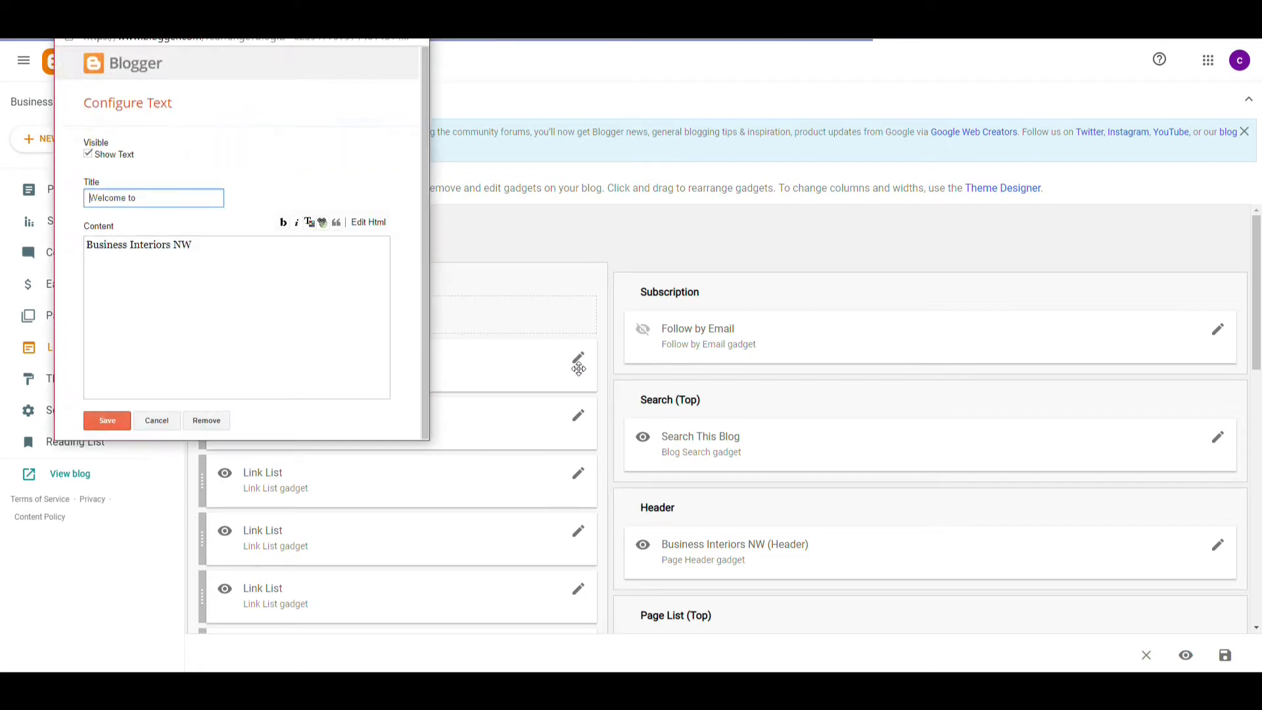
left_click(216, 242)
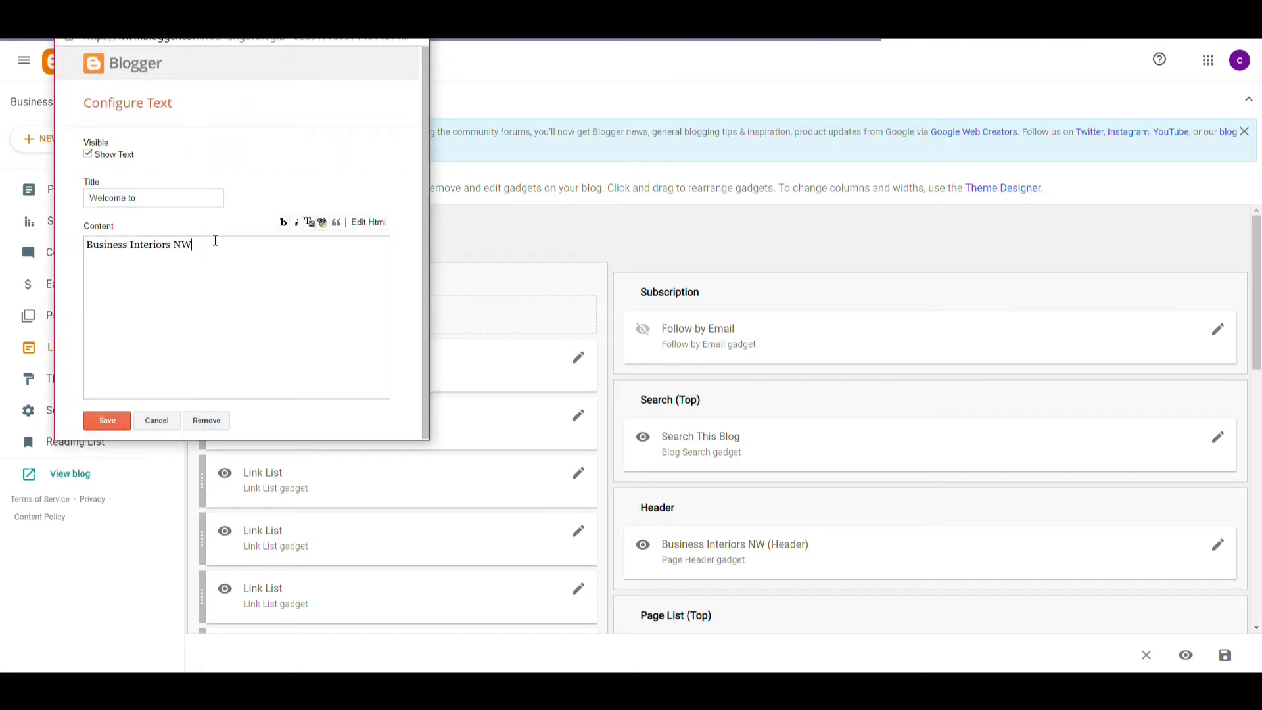
left_click(156, 421)
Open the list of gadgets that can be added to the sidebar and browse the available types
left_click(267, 315)
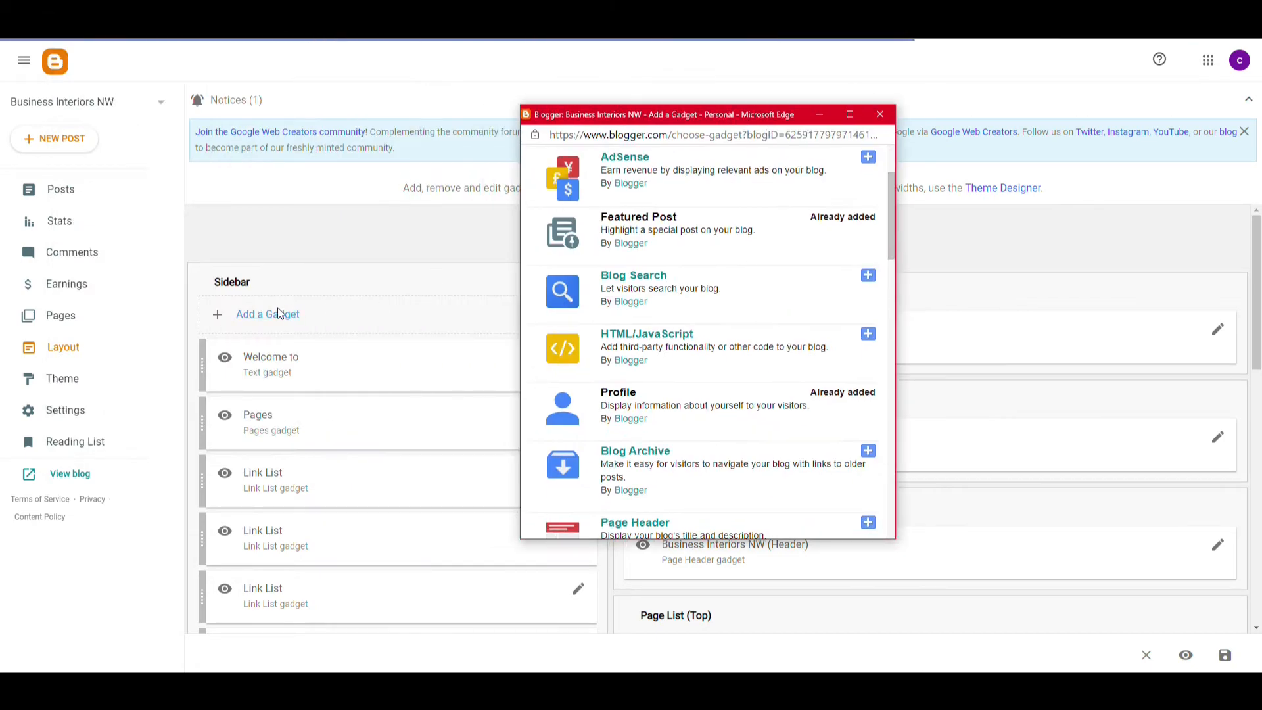
scroll(756, 276, "down", 5)
scroll(756, 276, "down", 12)
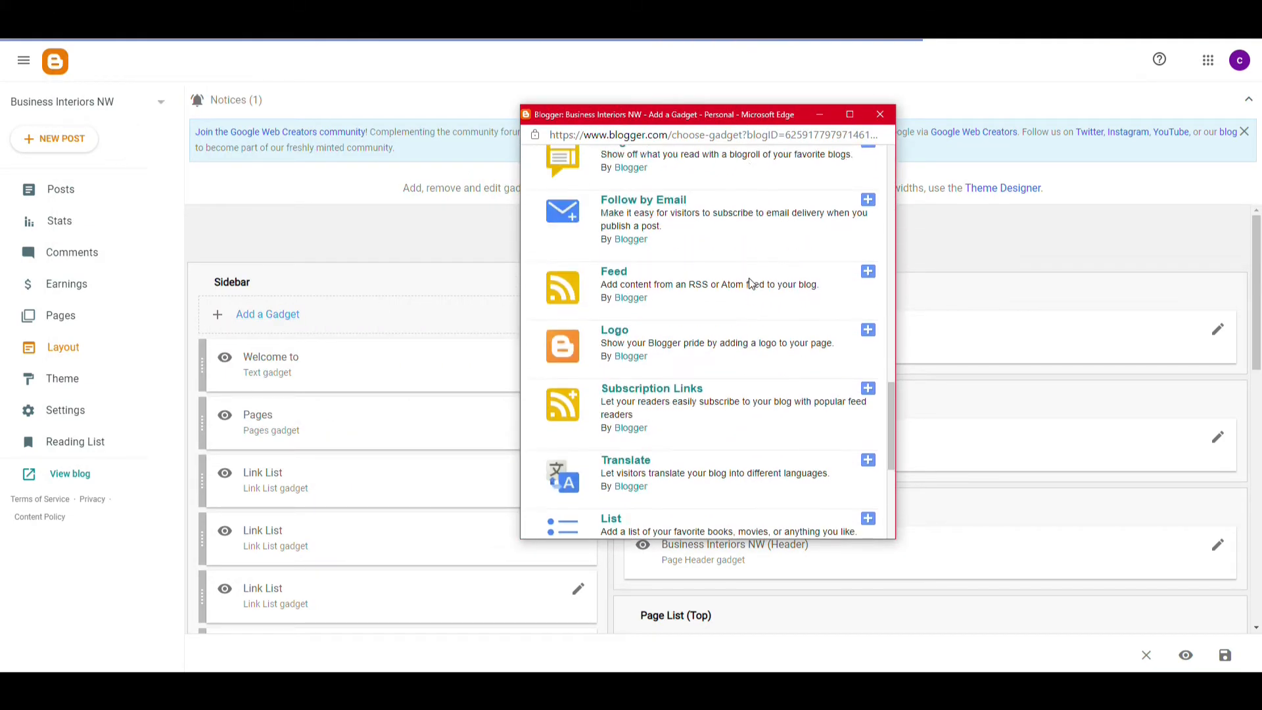
left_click_drag(893, 455, 886, 303)
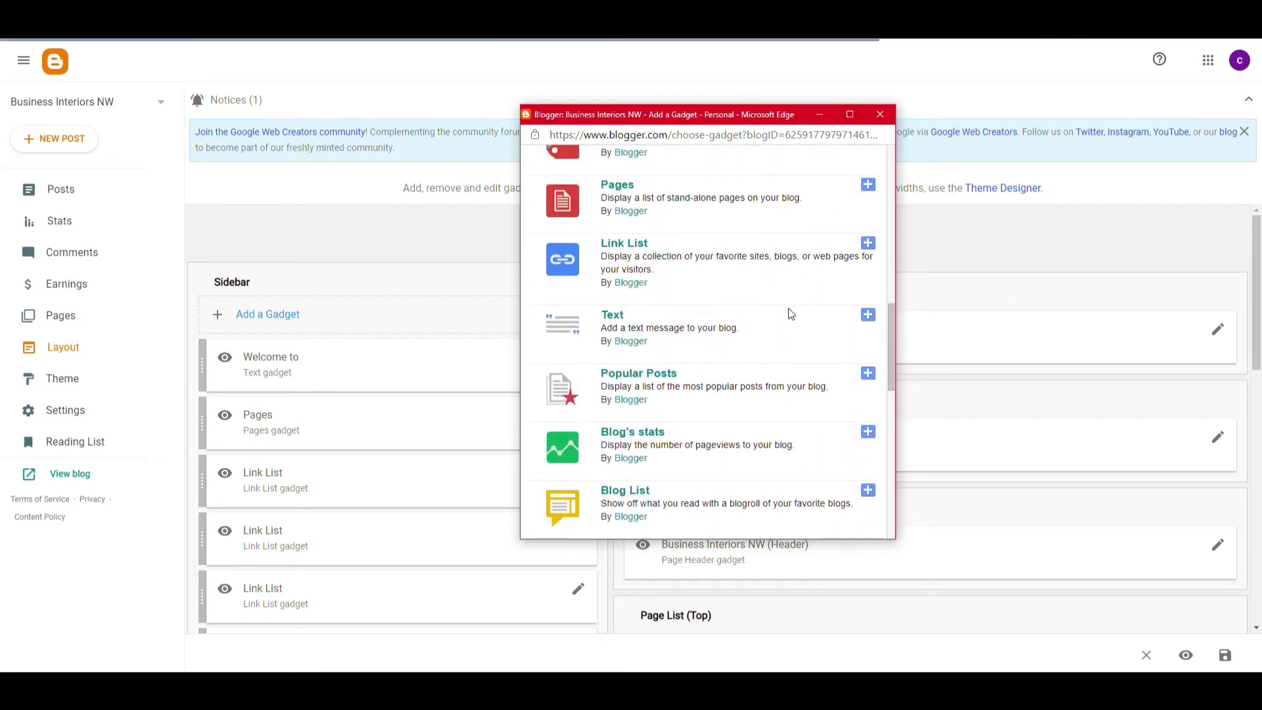
Add a Text gadget to the sidebar with the title "welcome 2" and the content "222", and save it
left_click(869, 317)
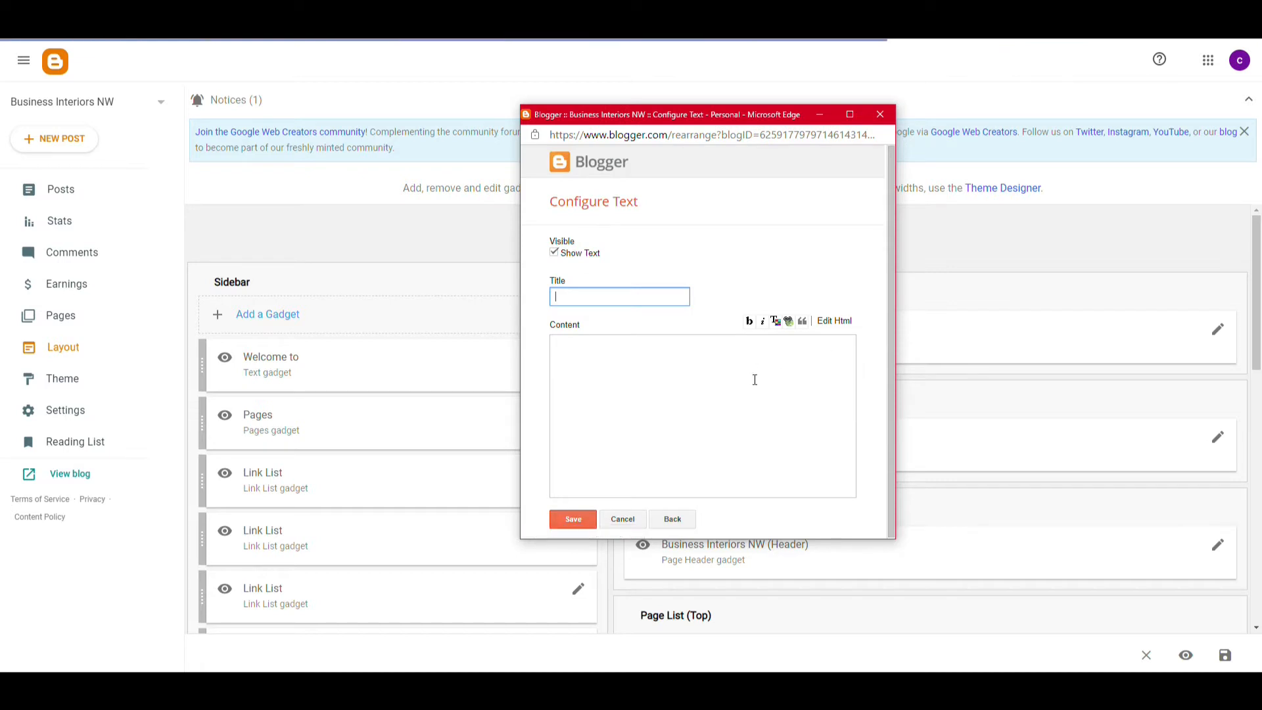
type("welcome 2")
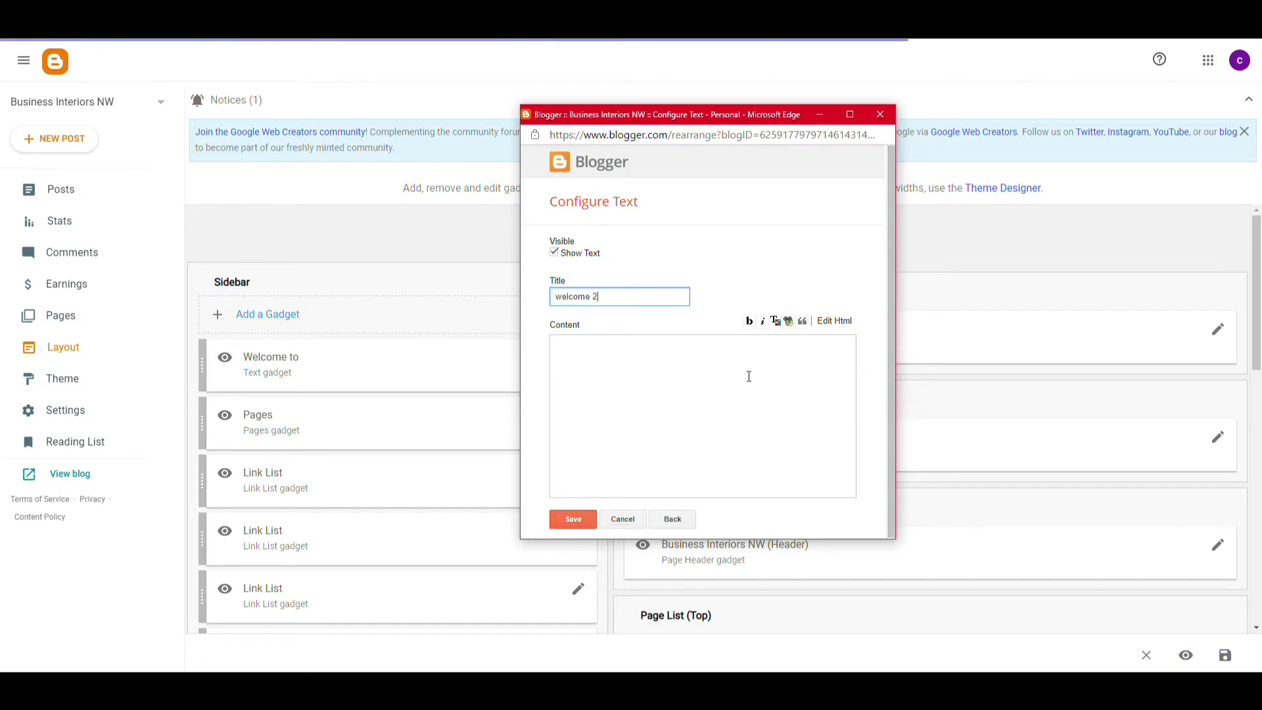
left_click(749, 376)
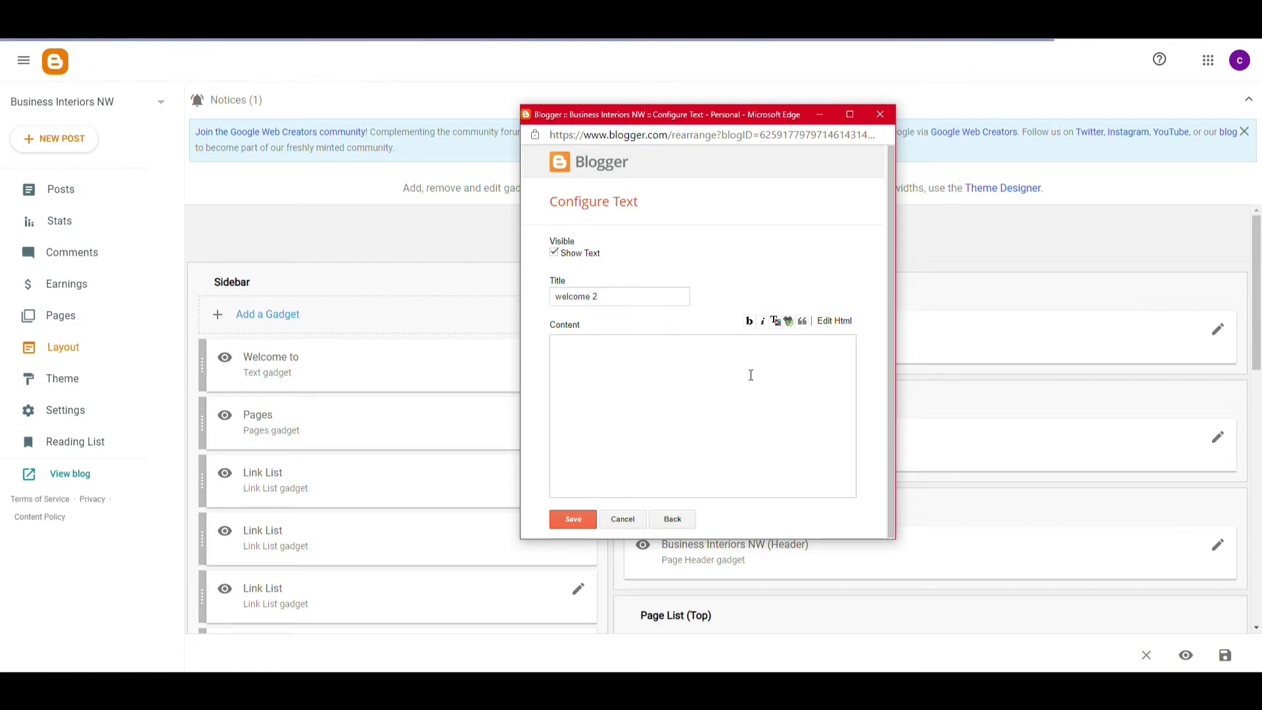
left_click(573, 519)
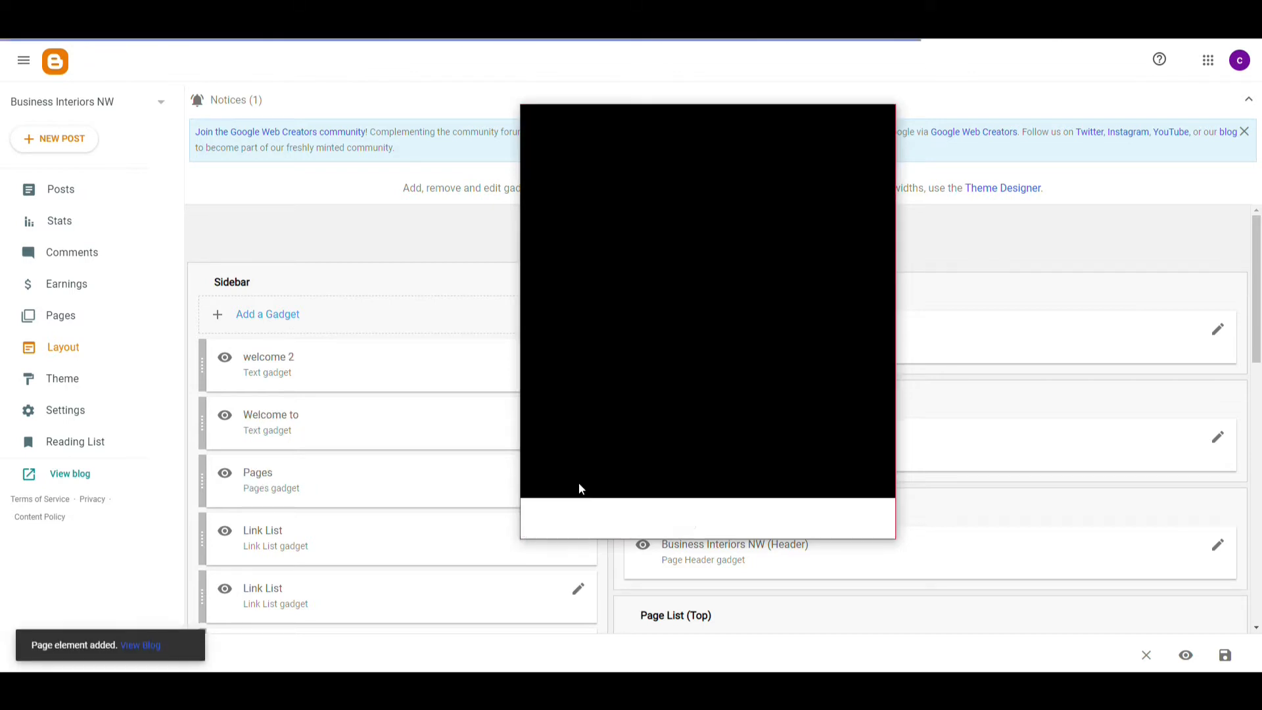
Move the "welcome 2" gadget from the sidebar into the Search (Top) section and look over the remaining layout sections
left_click_drag(385, 364, 822, 455)
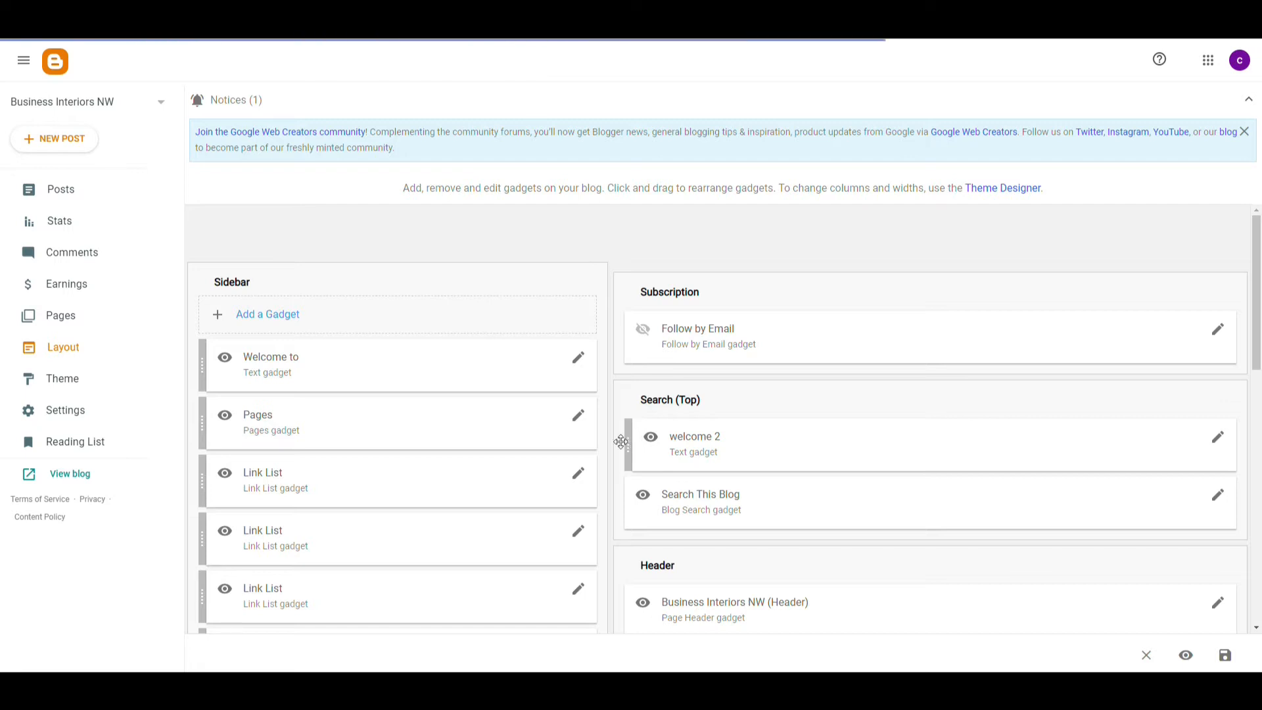
scroll(641, 345, "down", 8)
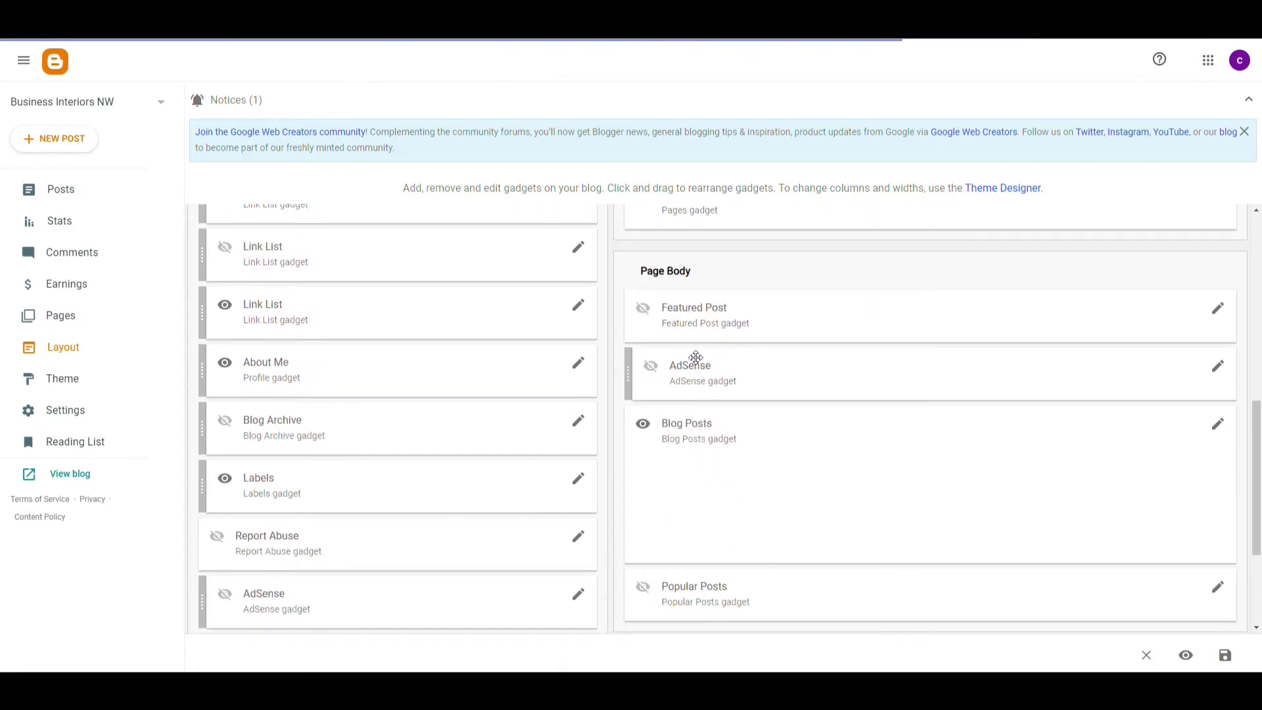
scroll(690, 360, "down", 3)
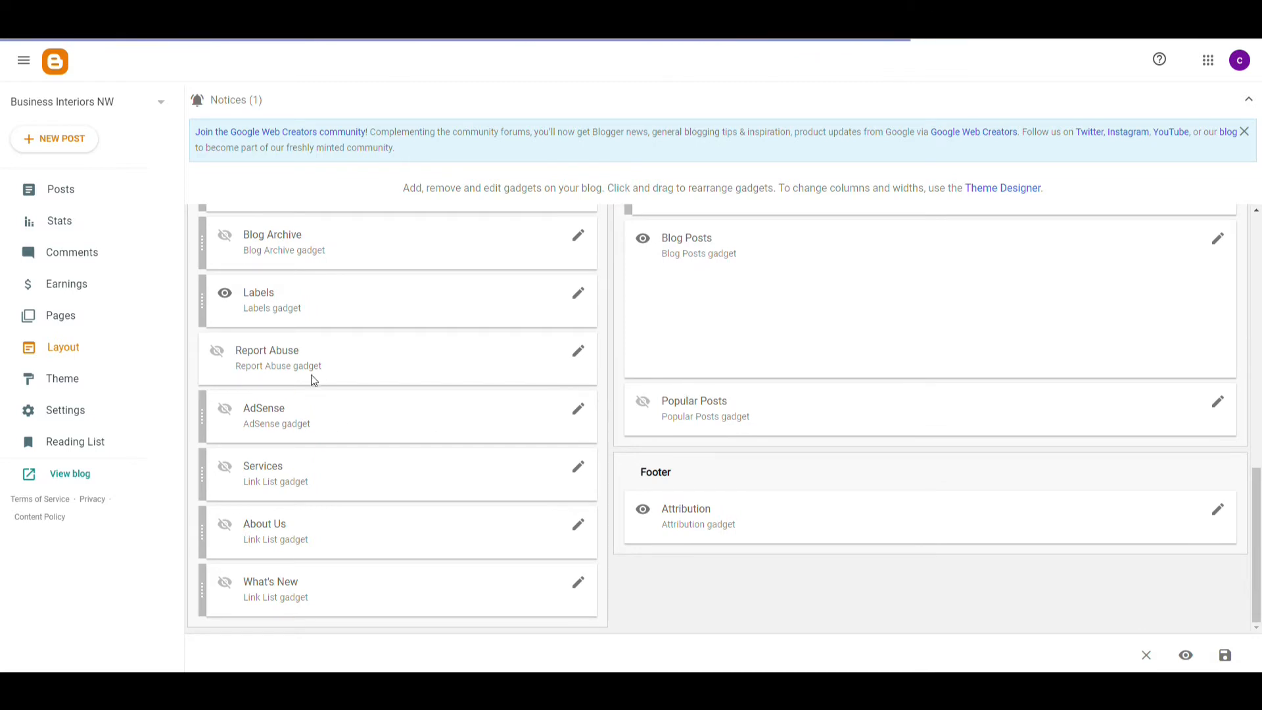
scroll(330, 375, "up", 8)
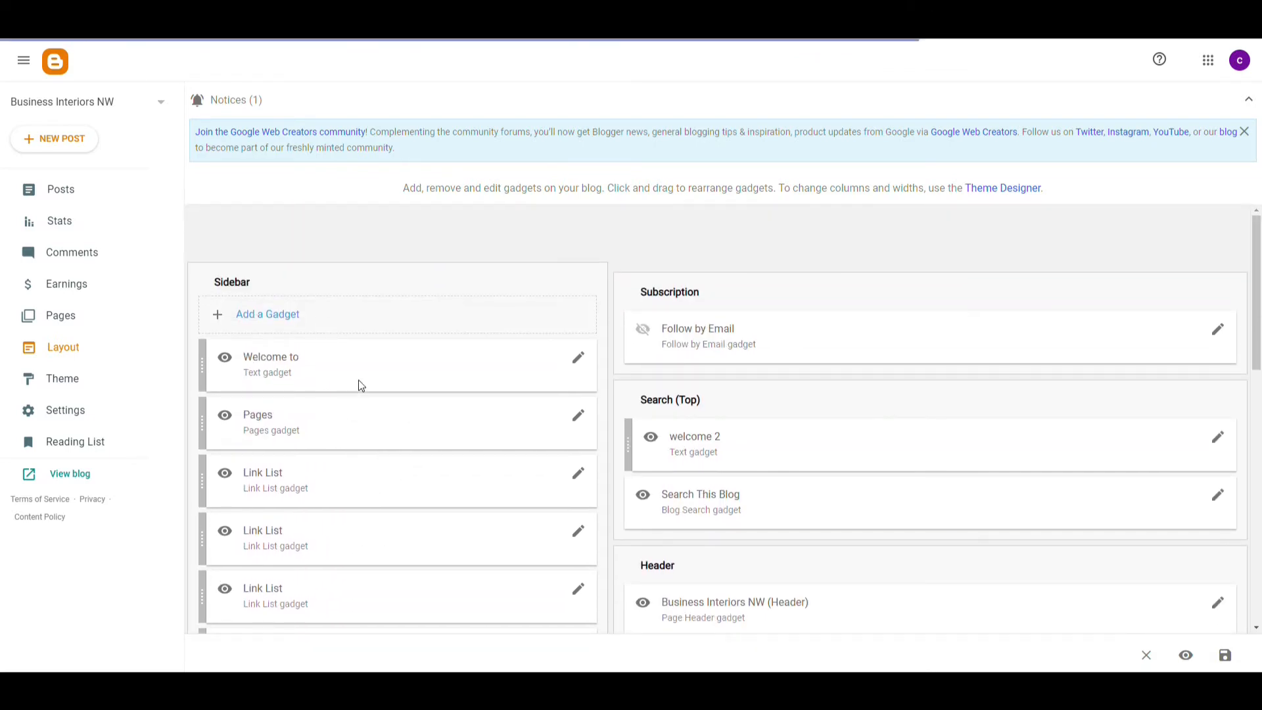
Return the "welcome 2" gadget to the first place in the sidebar, save the layout and reload the published blog
left_click_drag(707, 438, 262, 346)
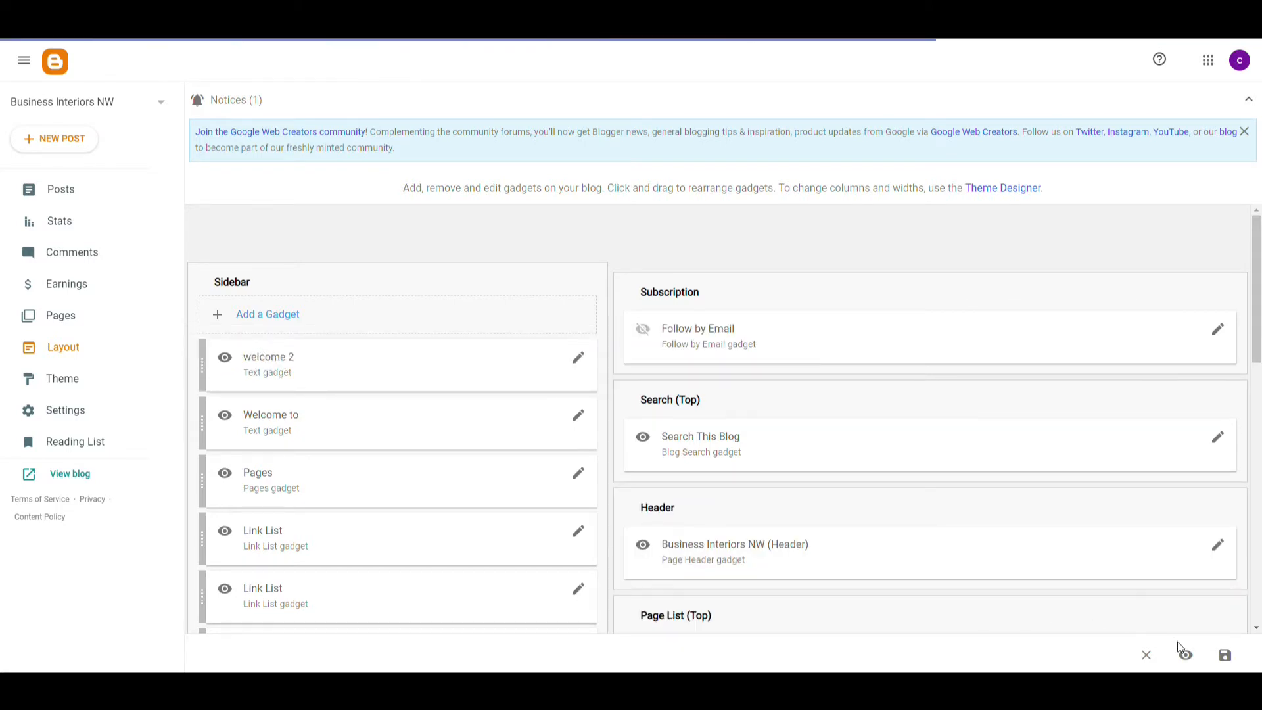
left_click(1225, 655)
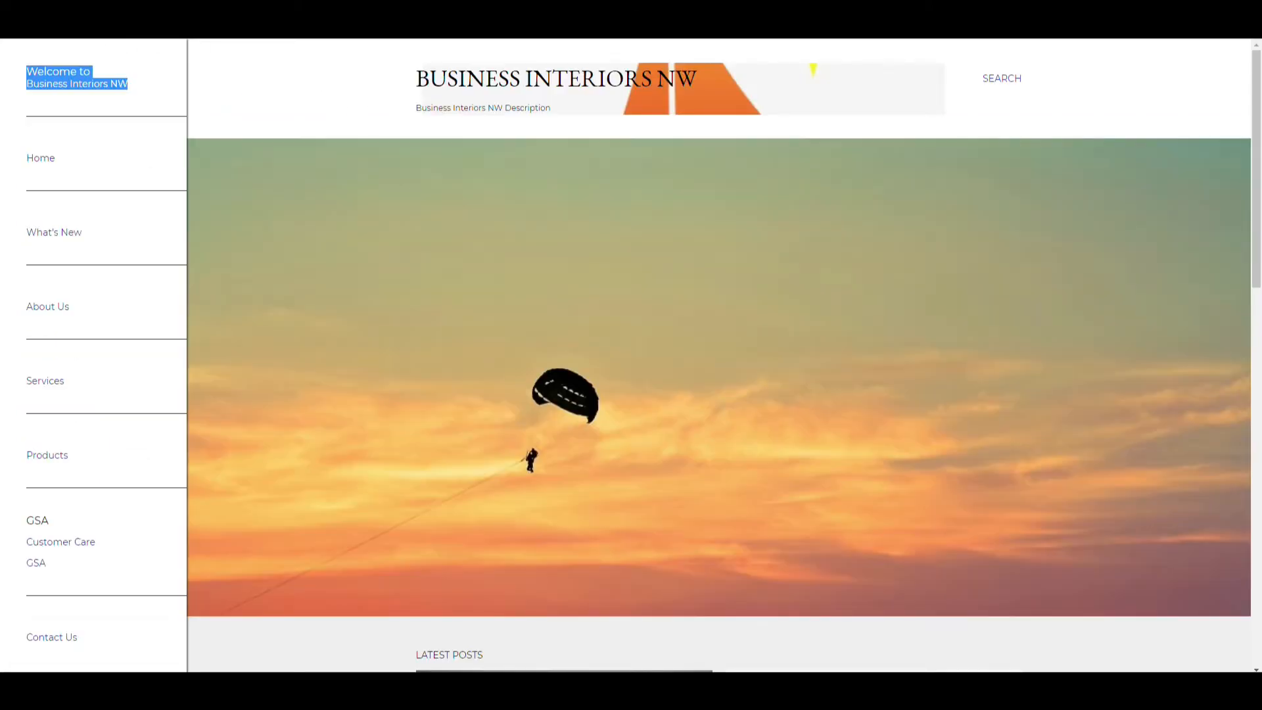
key("F5")
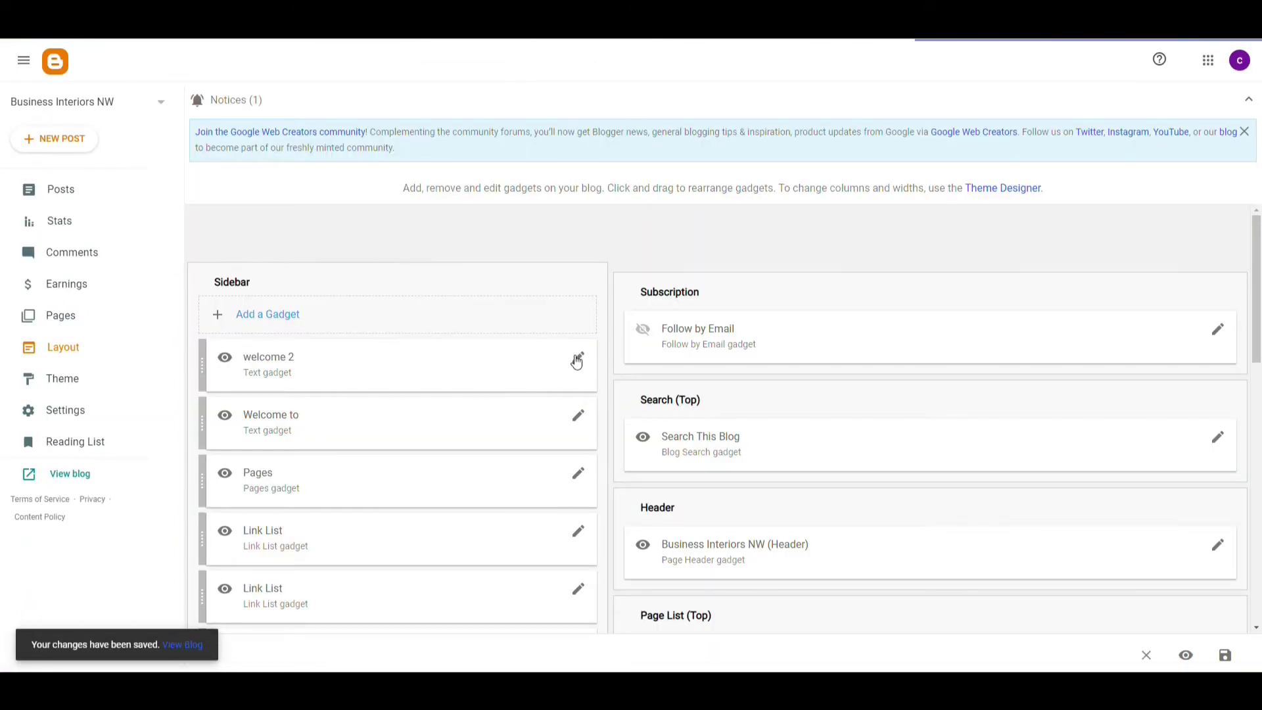
Remove the "welcome 2" text gadget from the sidebar
left_click(578, 359)
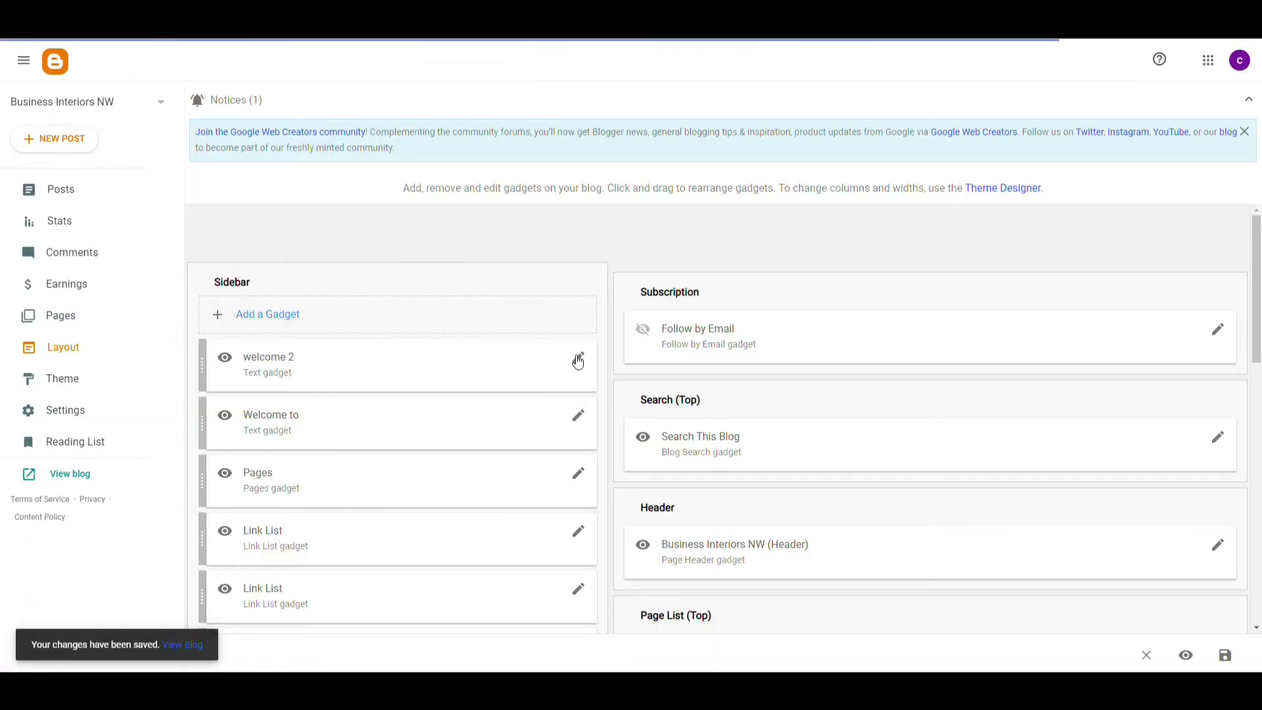
left_click(216, 422)
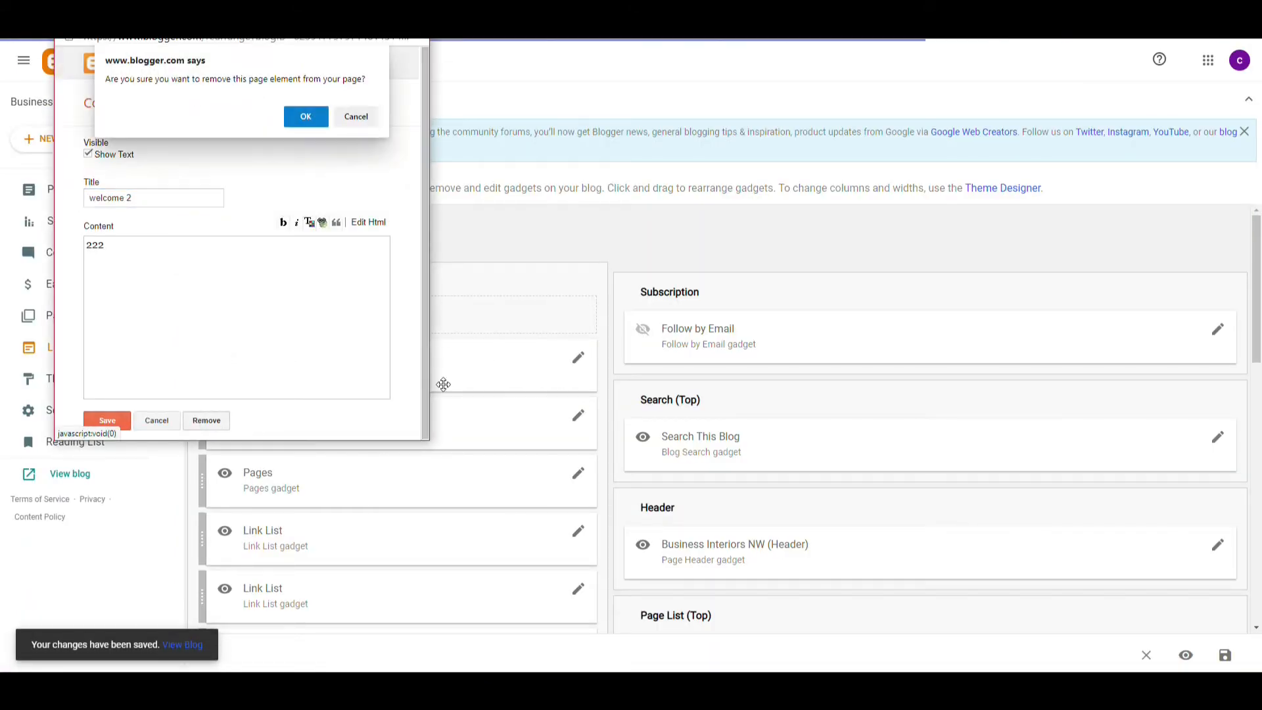
left_click(303, 117)
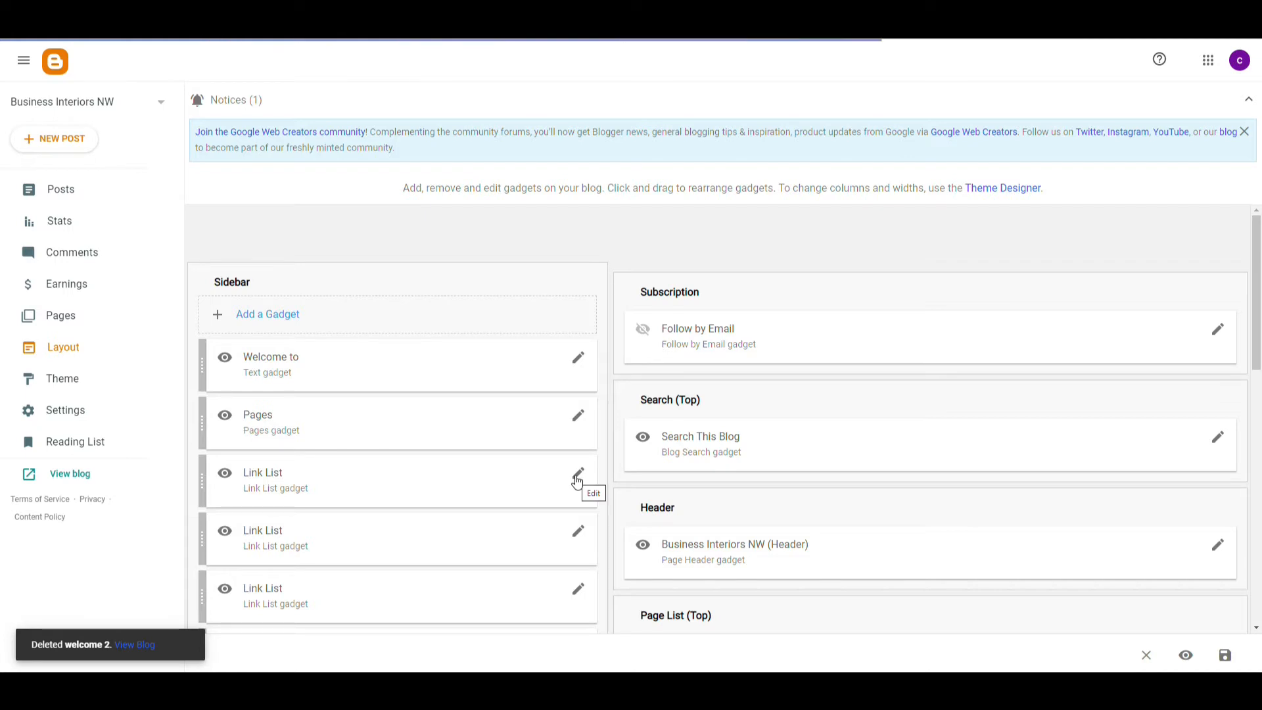
left_click(272, 315)
left_click_drag(427, 104, 416, 237)
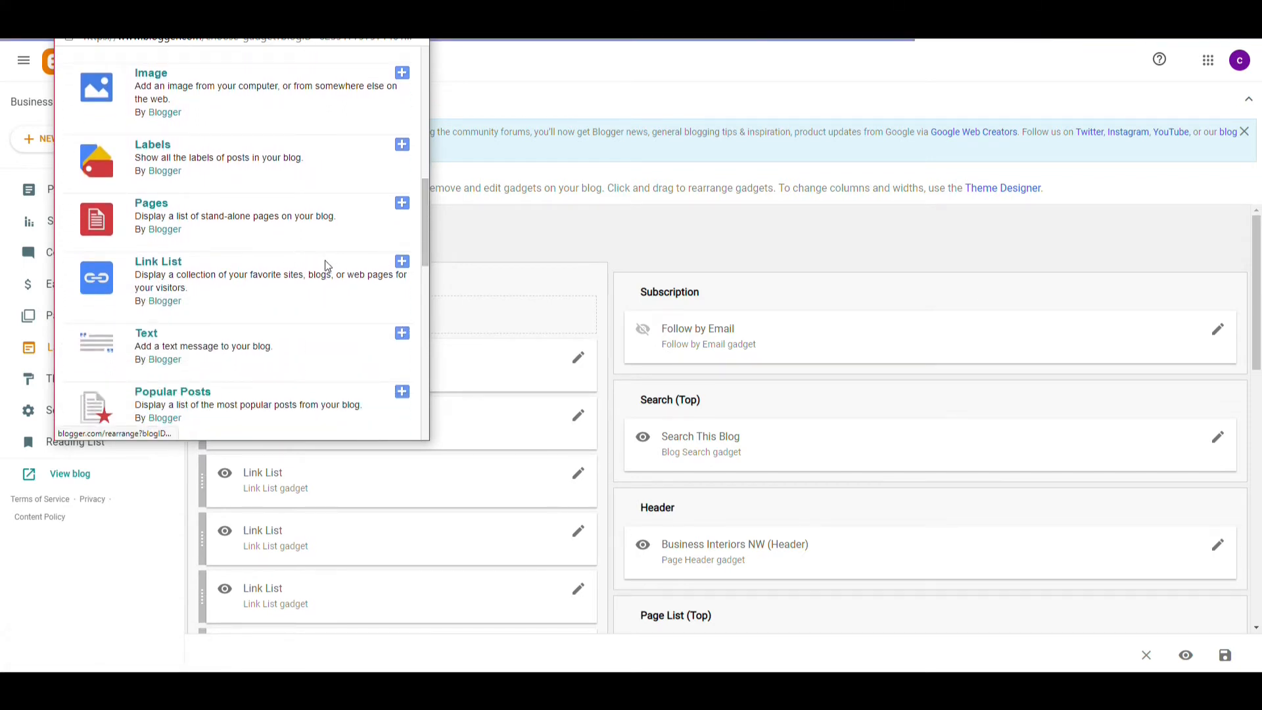
left_click(403, 262)
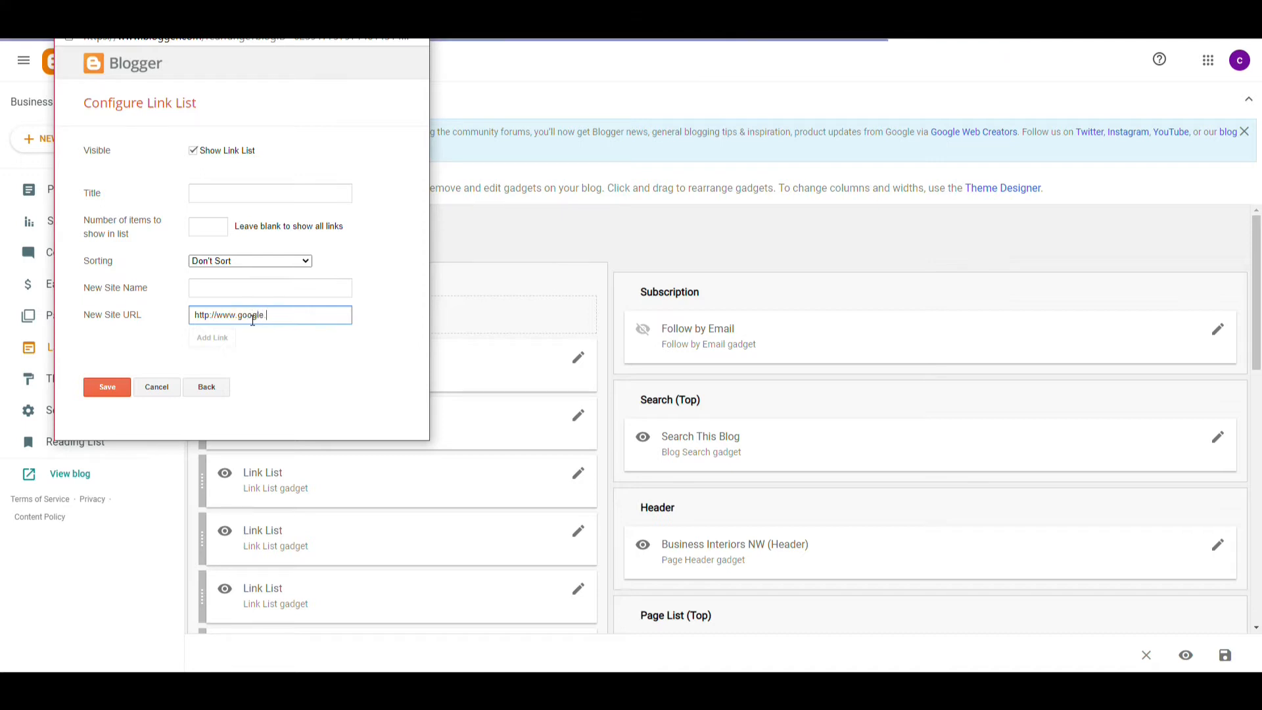
left_click(251, 197)
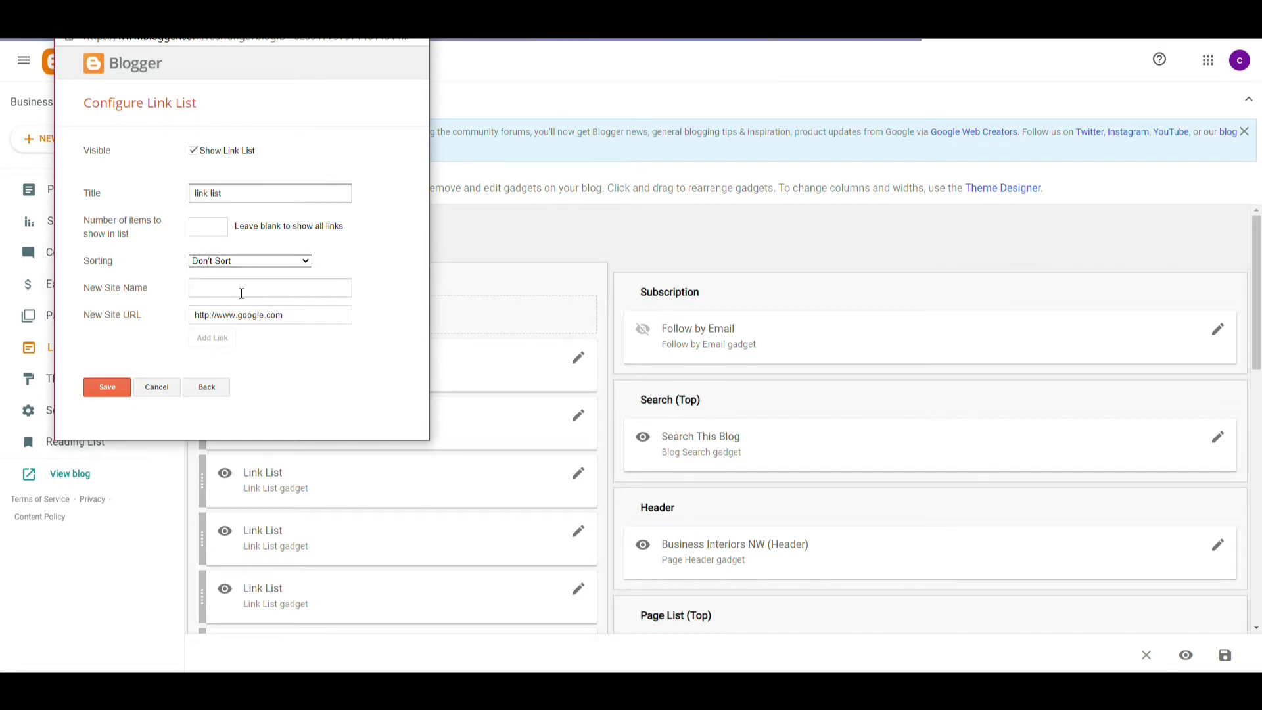
Name the new site "link list", add the link, open its entry for editing and save the gadget
left_click(261, 287)
type("link list")
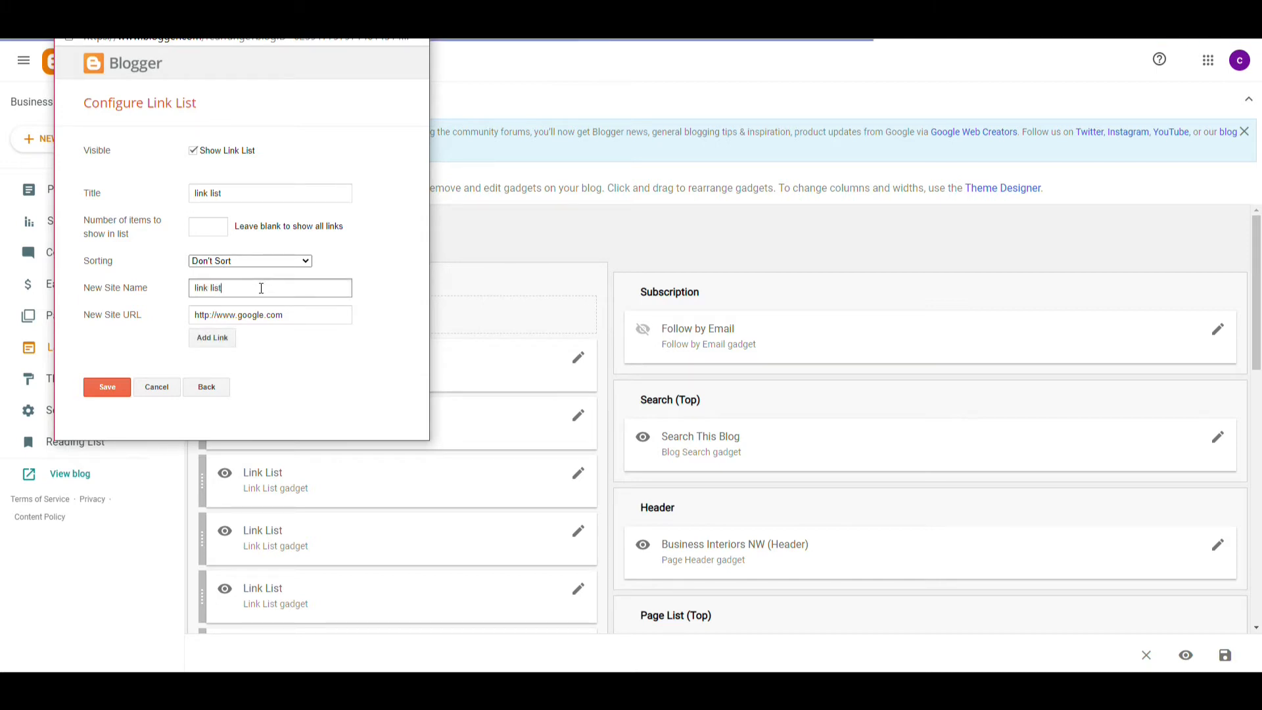
left_click(219, 338)
left_click(211, 338)
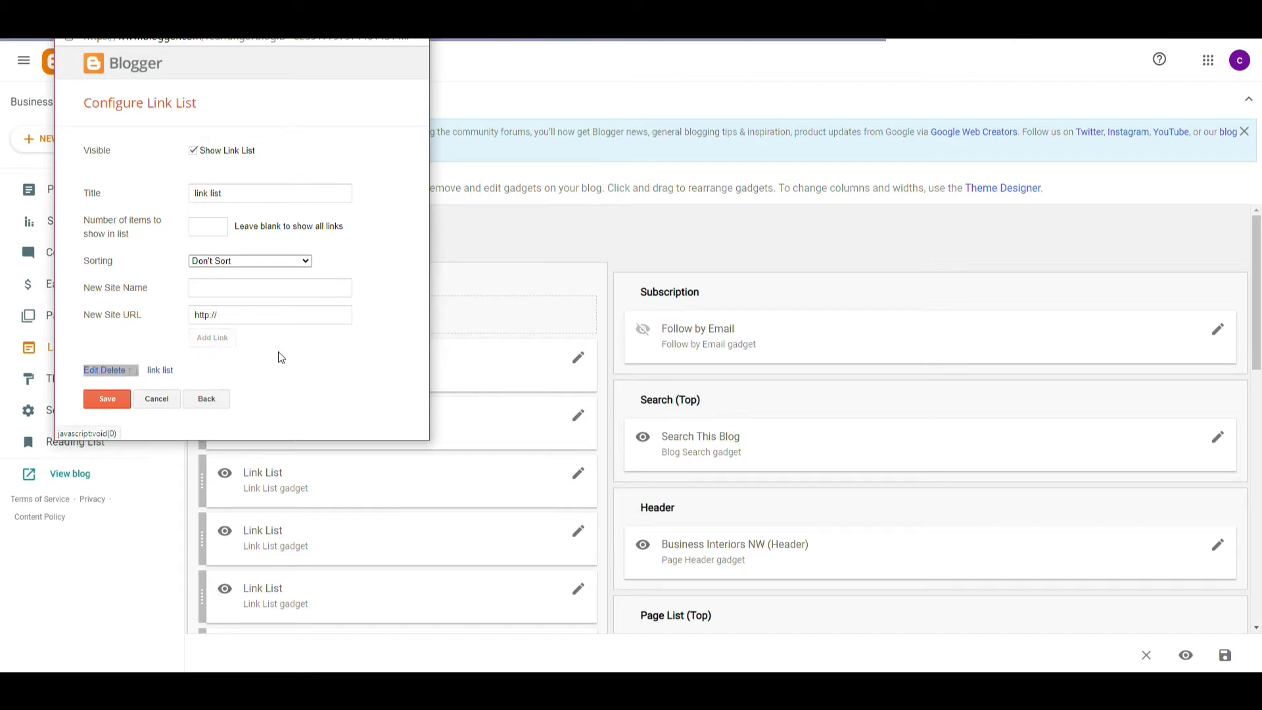
left_click(94, 370)
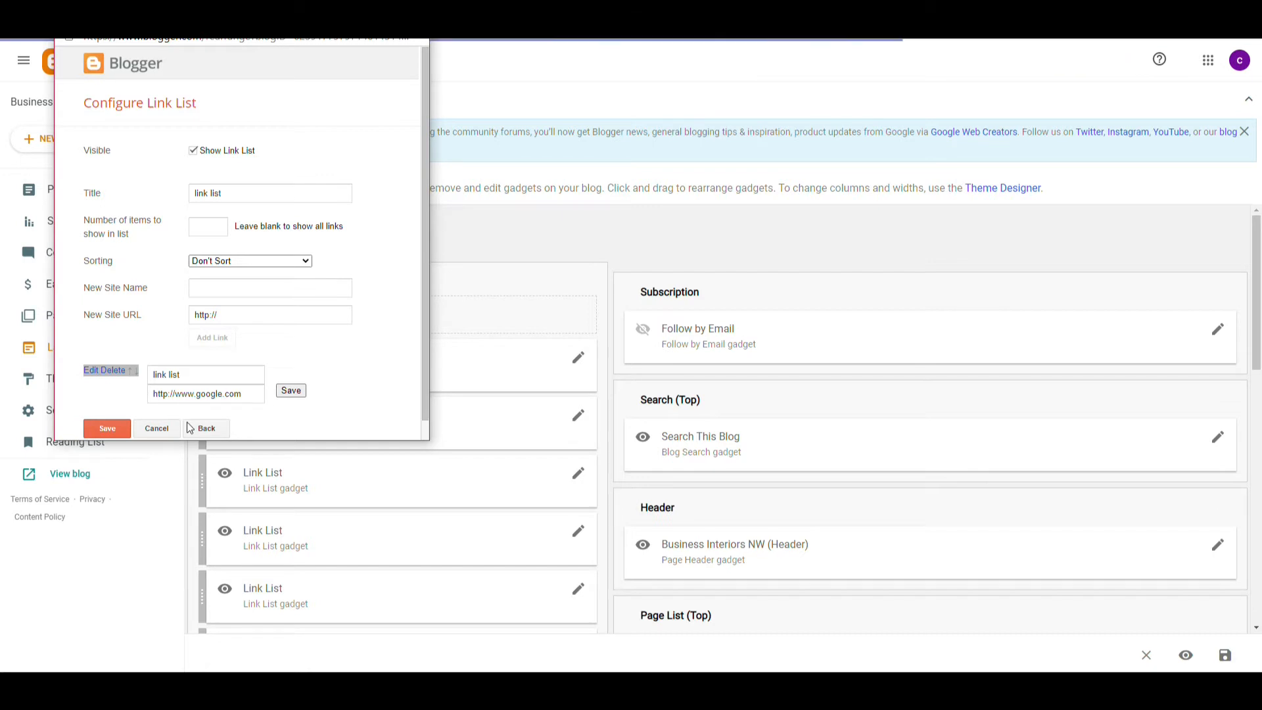
left_click(107, 429)
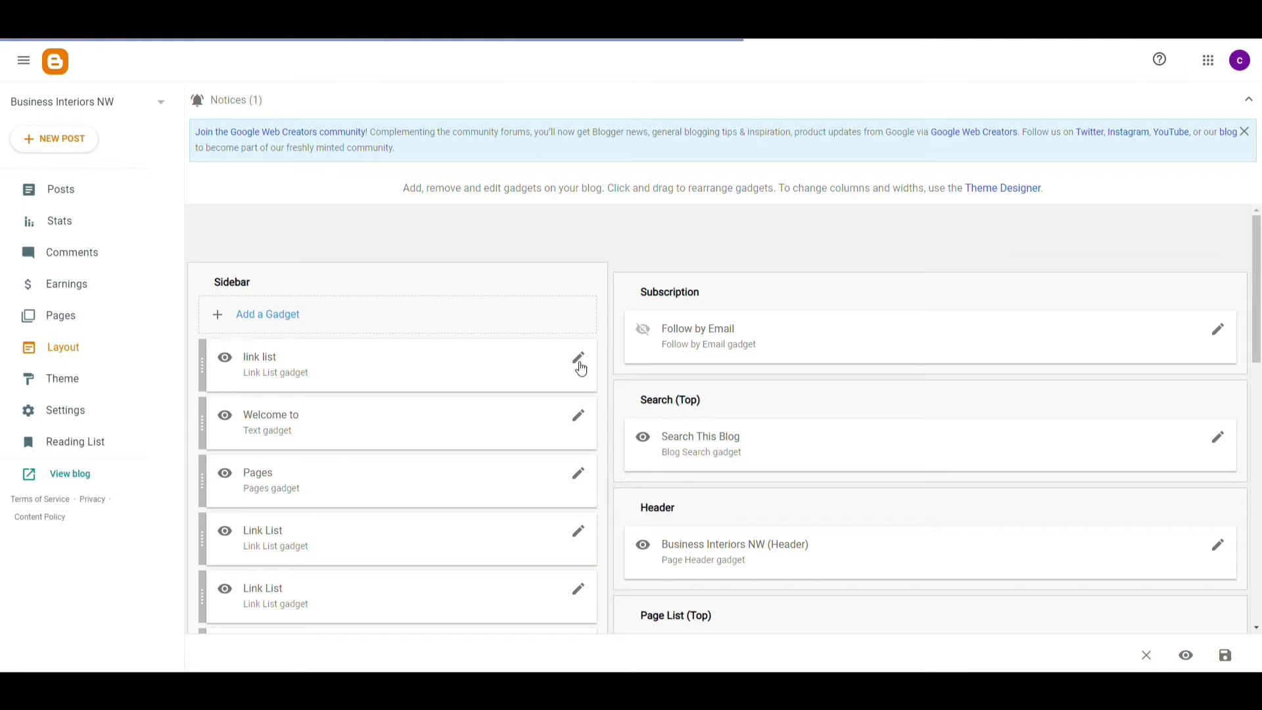
Remove the new "link list" gadget from the sidebar
left_click(579, 359)
left_click(221, 396)
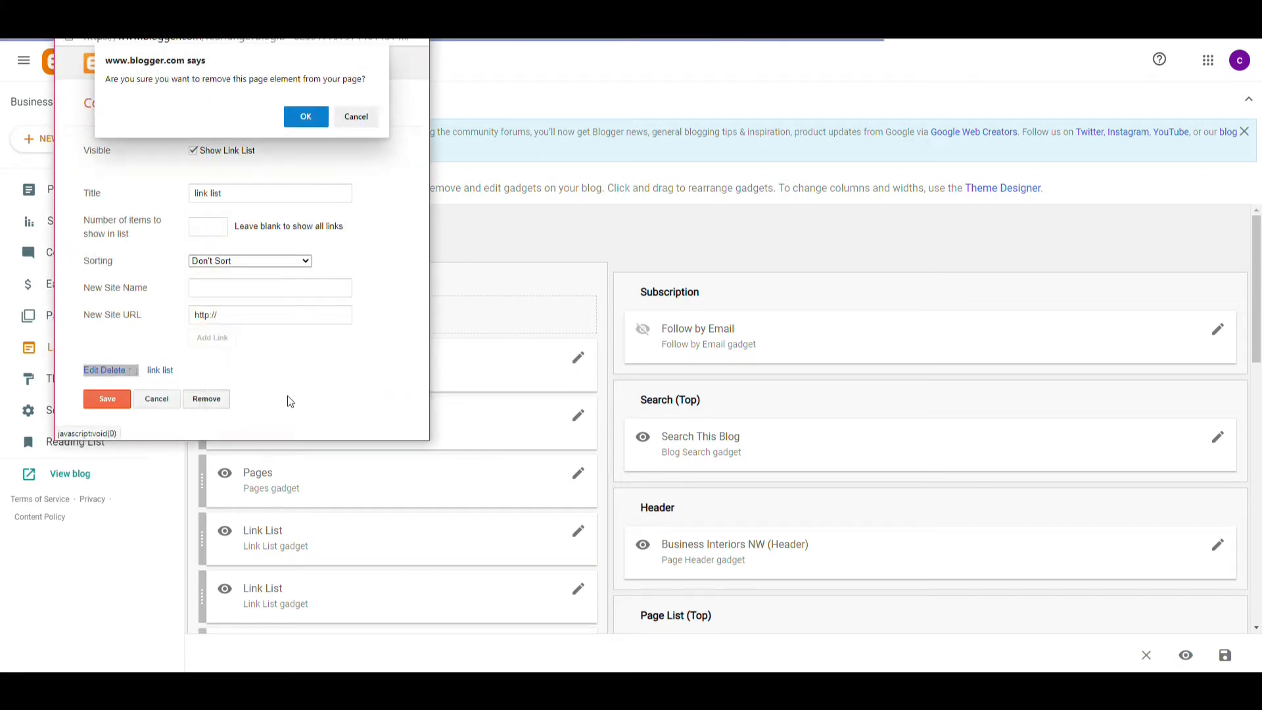
left_click(305, 120)
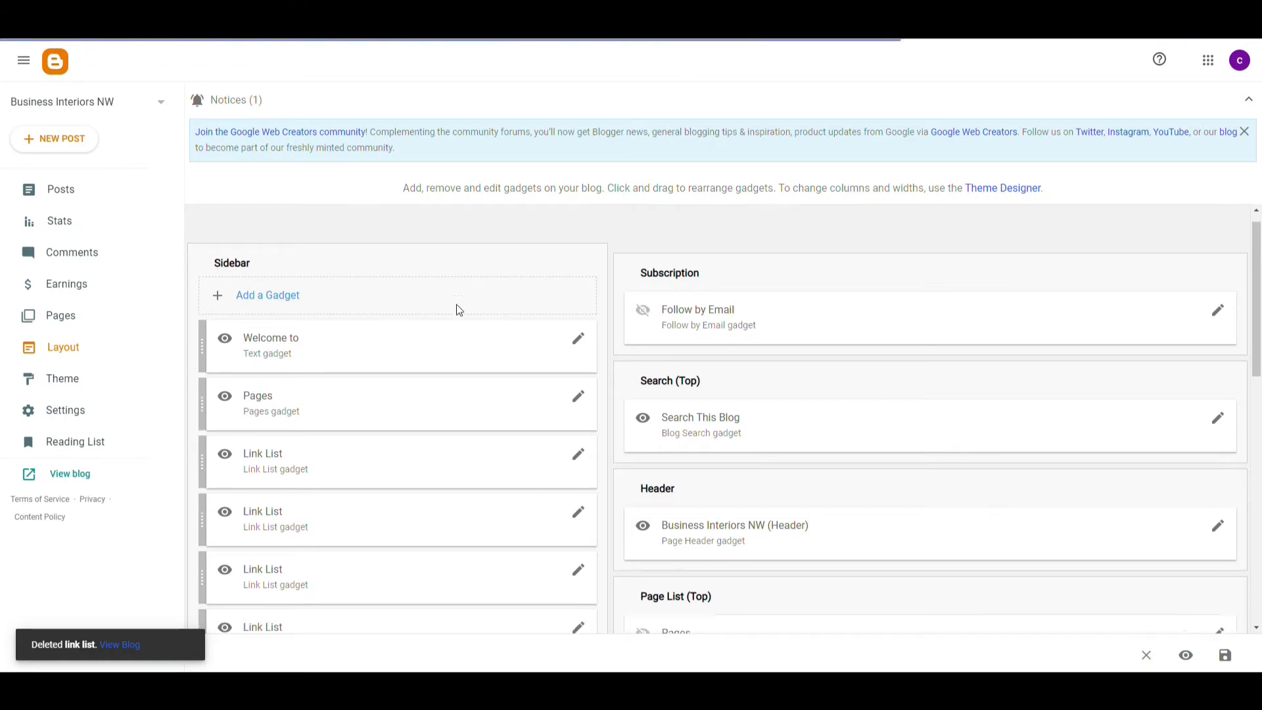
Examine the published blog's sidebar, main image, latest posts, and the title and description in its header
scroll(459, 311, "down", 3)
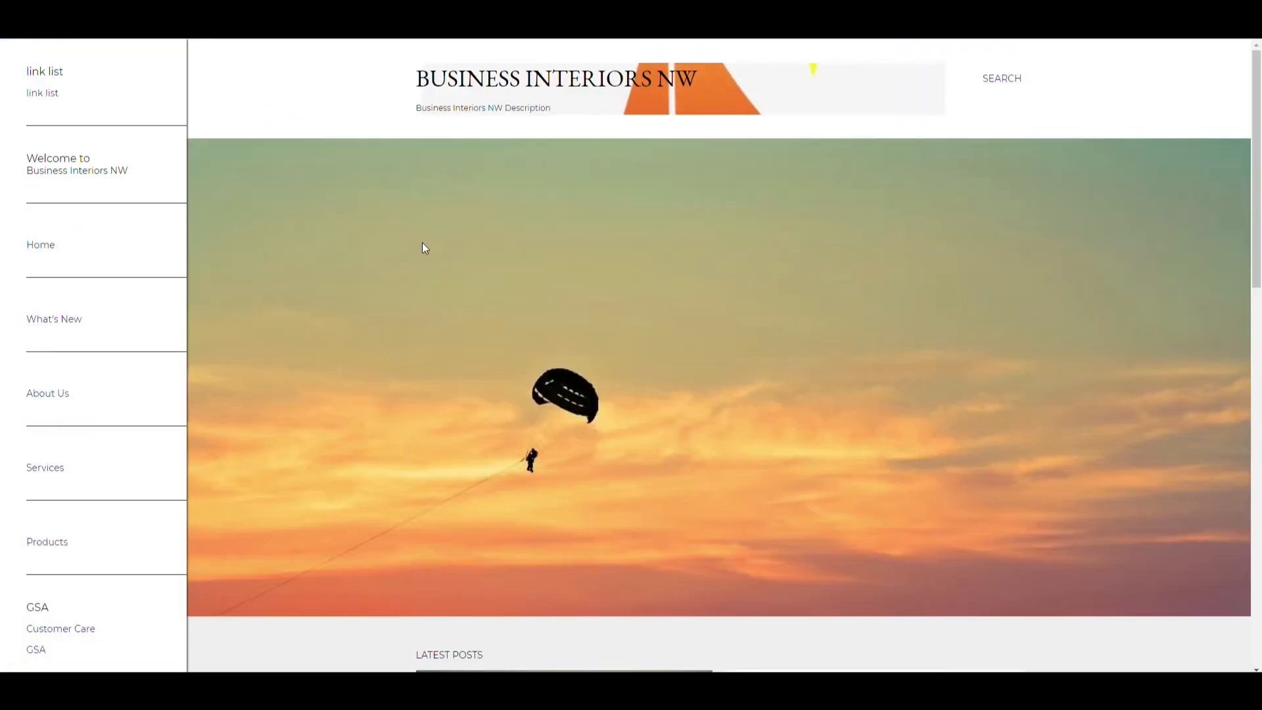
scroll(414, 263, "down", 4)
scroll(421, 283, "up", 4)
scroll(531, 447, "down", 5)
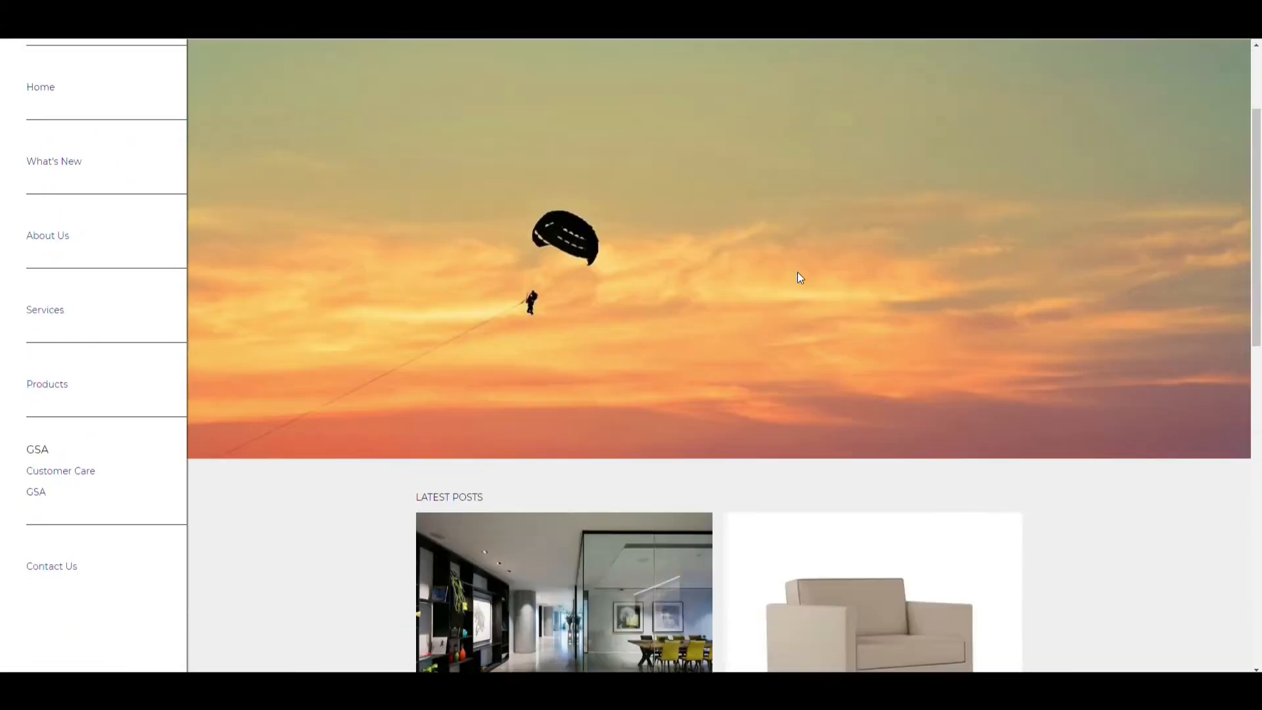
scroll(533, 231, "up", 5)
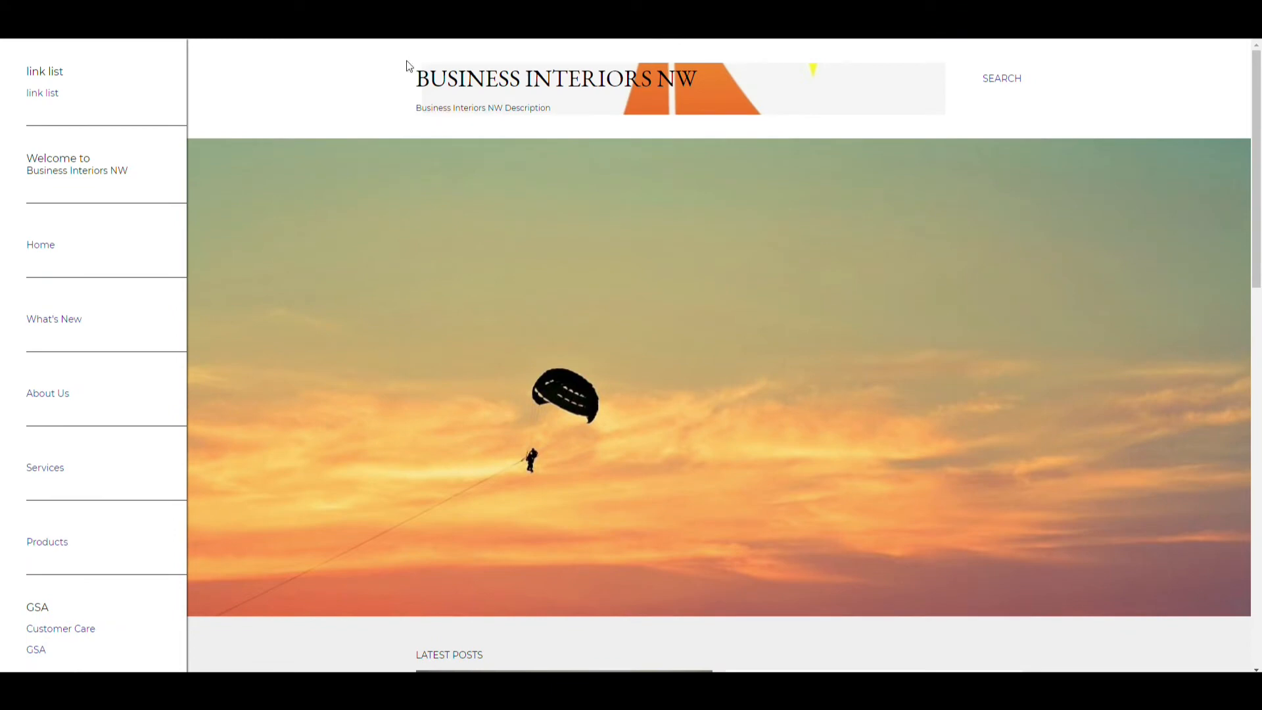
left_click_drag(697, 81, 544, 86)
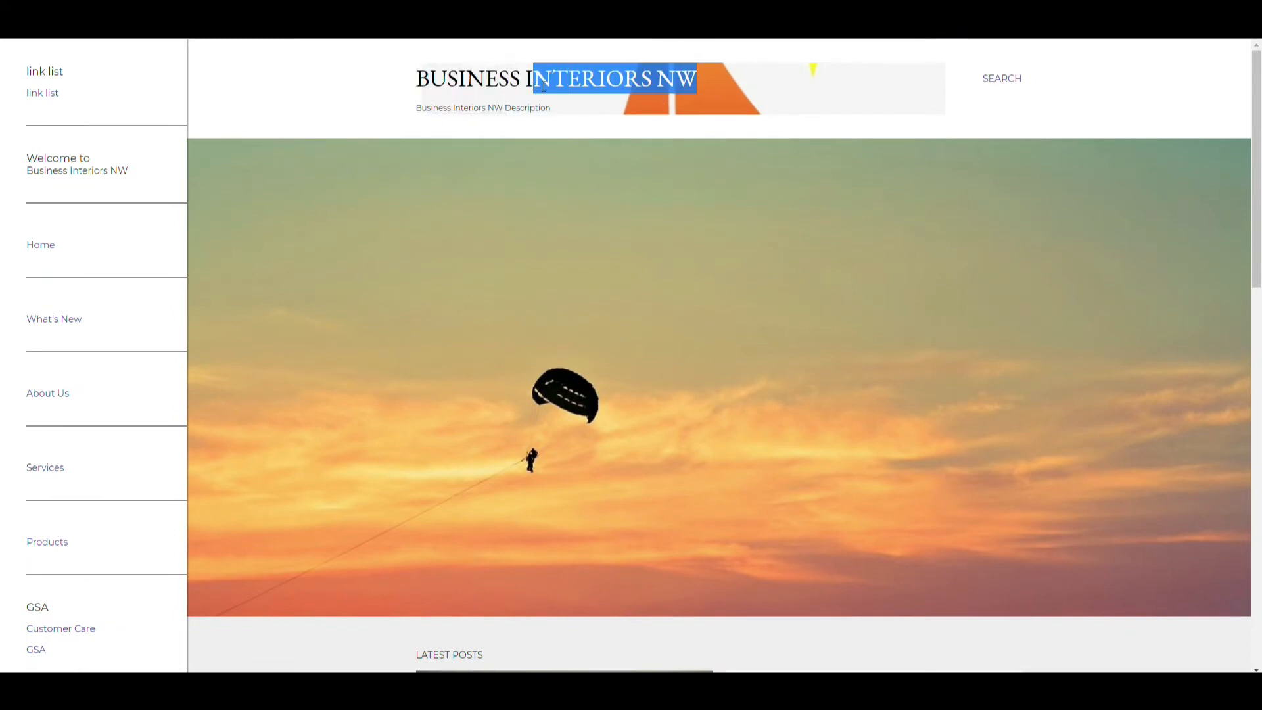
left_click(620, 92)
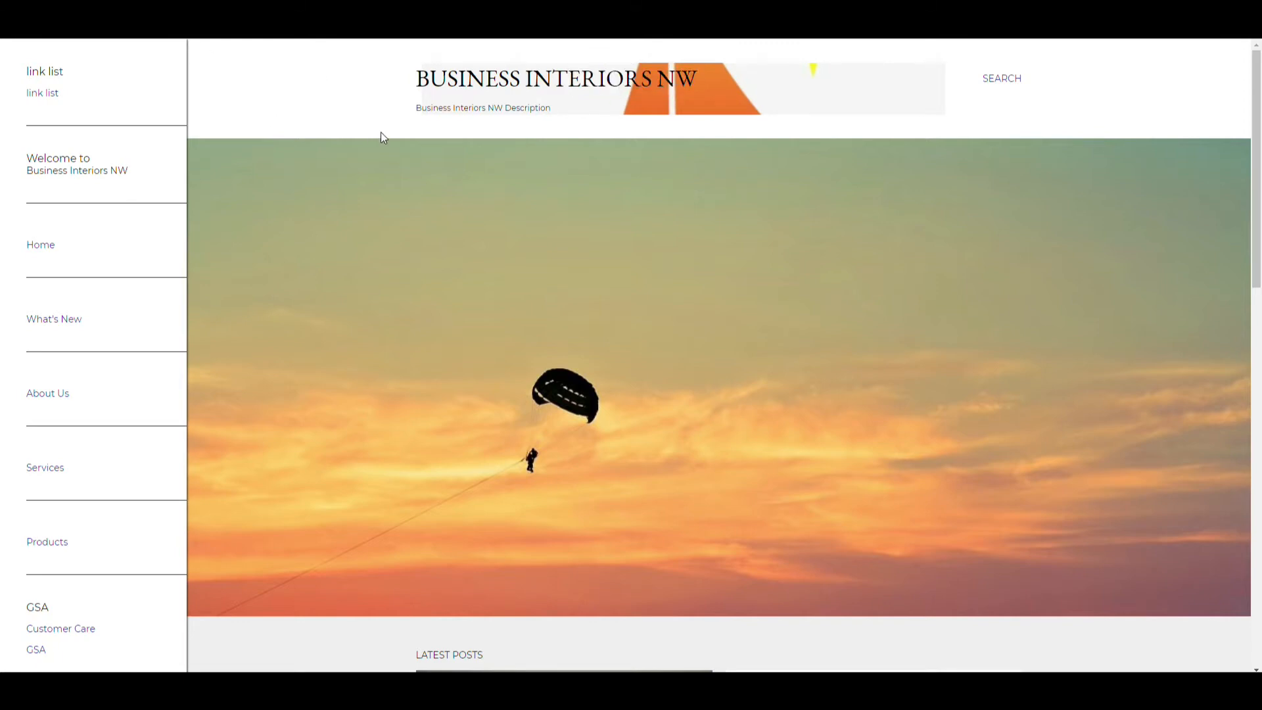
left_click_drag(676, 81, 735, 107)
left_click_drag(483, 107, 532, 110)
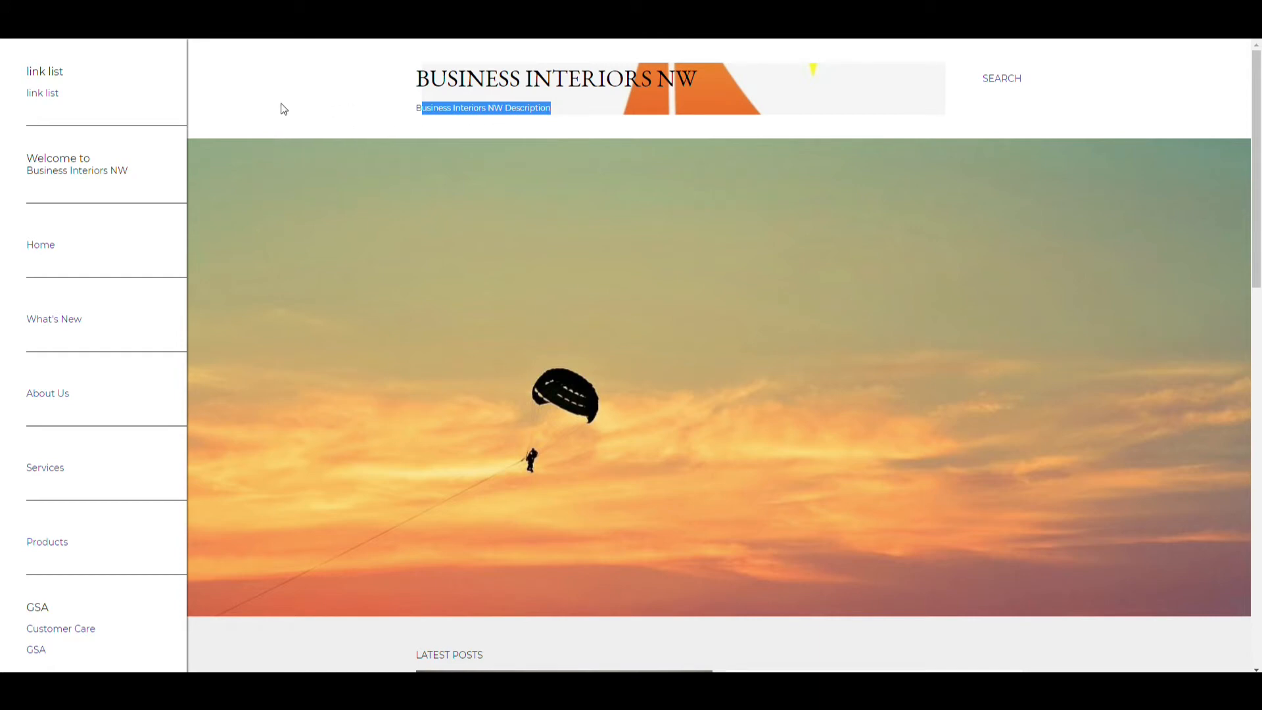
Set the image placement of the Business Interiors NW page header gadget to "Instead of title and description" and save it
left_click(190, 20)
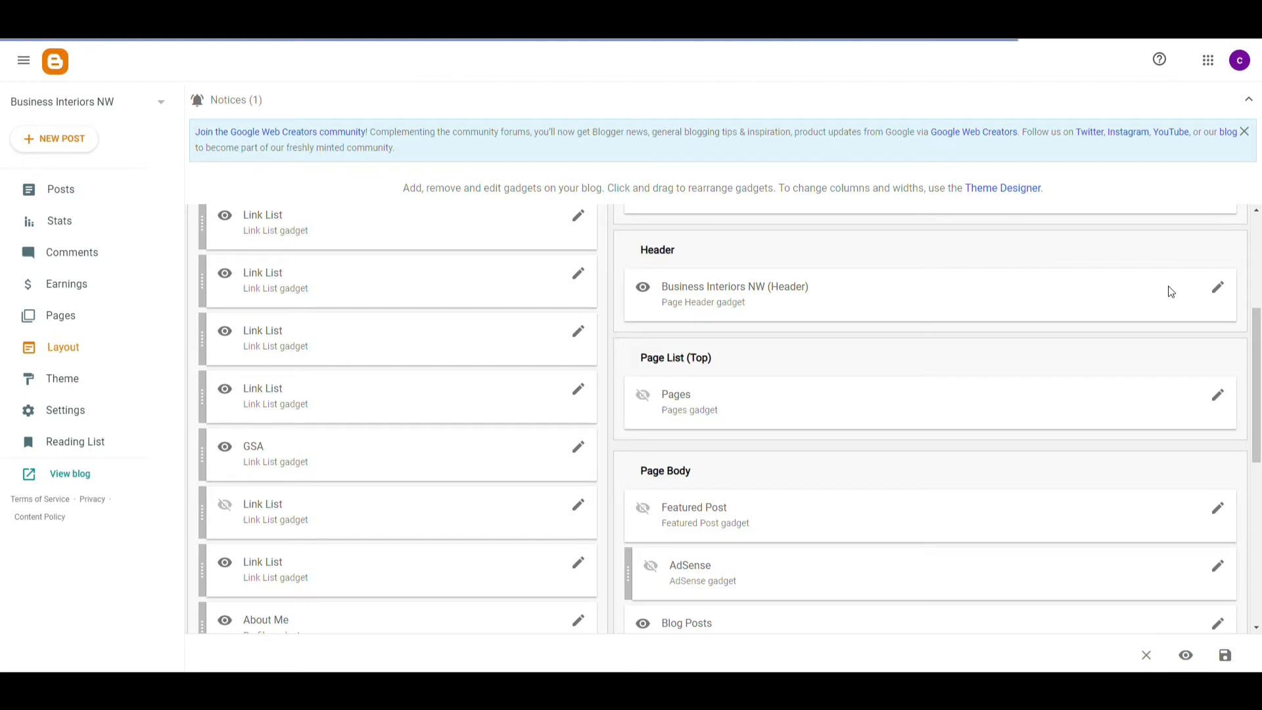
left_click(1217, 290)
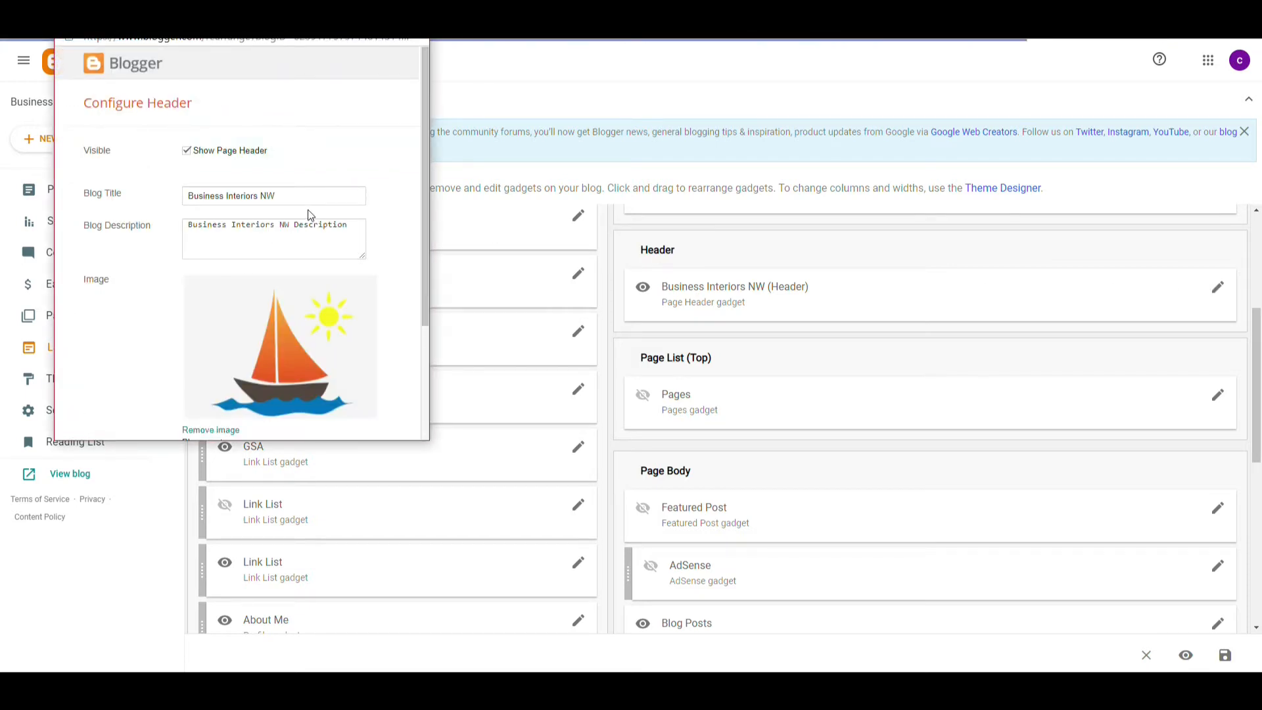
scroll(309, 221, "down", 2)
scroll(291, 252, "up", 3)
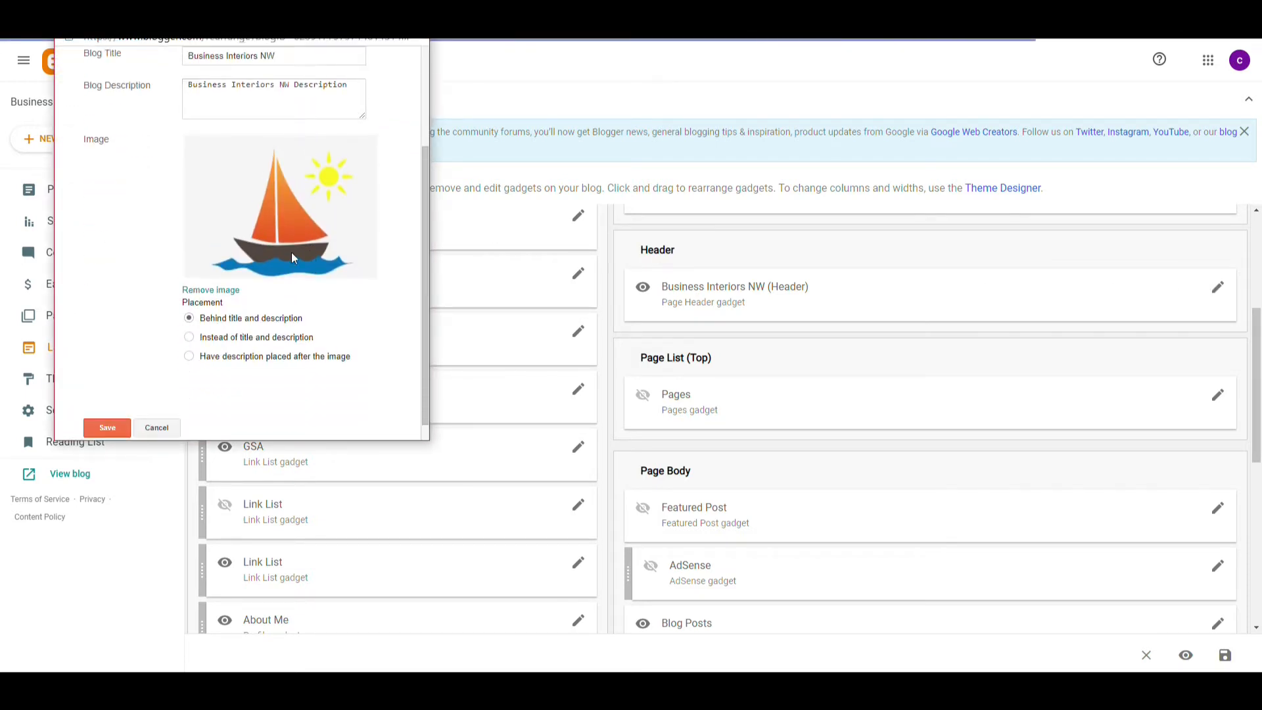
scroll(267, 251, "down", 2)
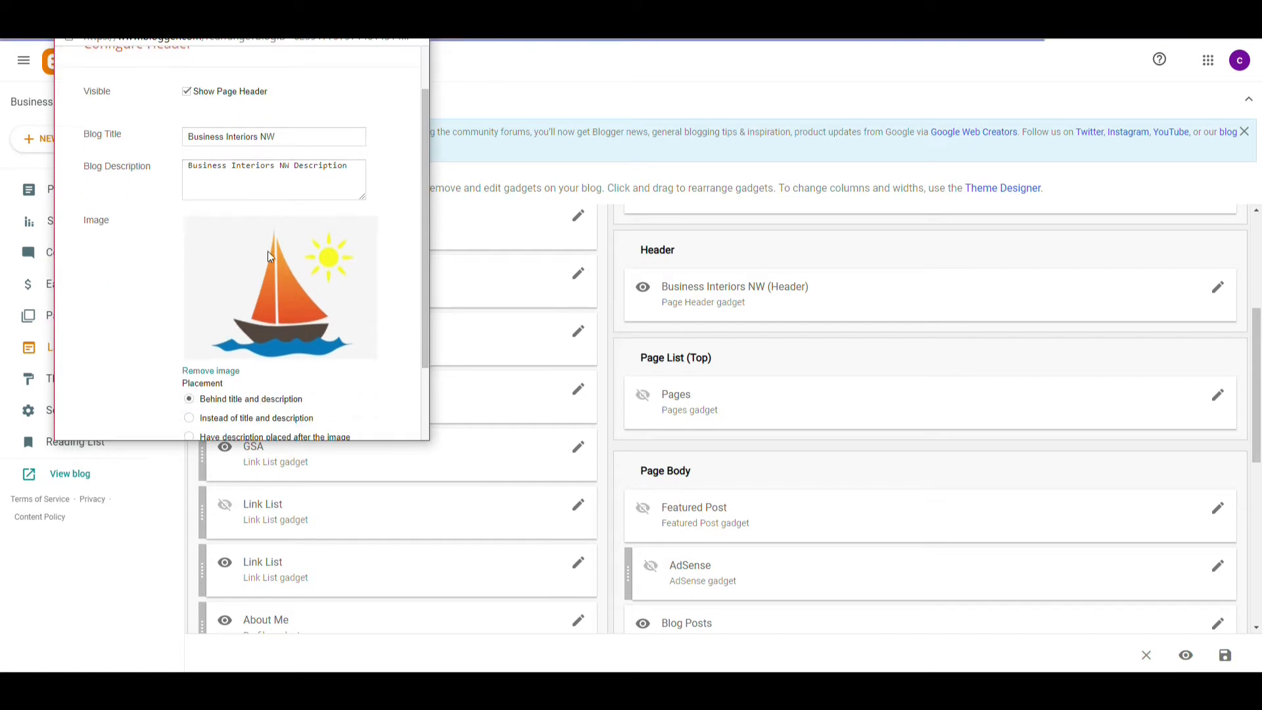
left_click(188, 358)
scroll(188, 358, "down", 1)
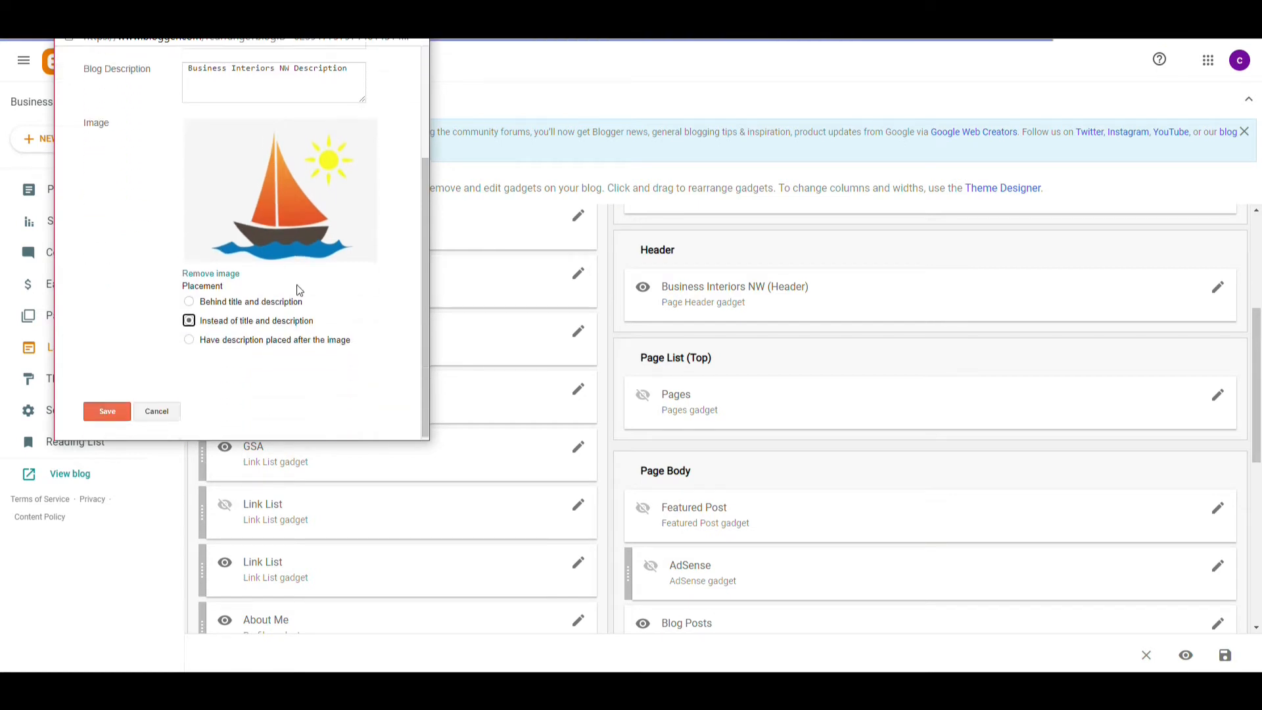
left_click(117, 408)
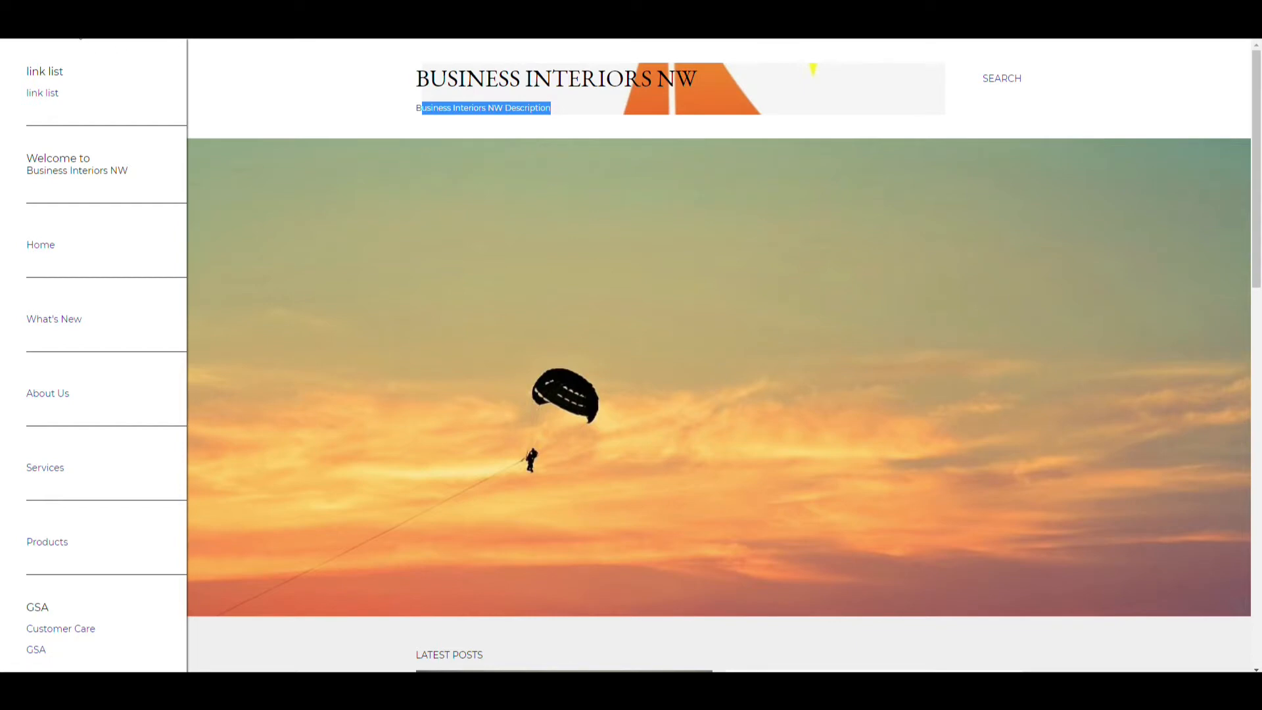
Reload the published blog and check how the header image displays in place of the title and description
key("F5")
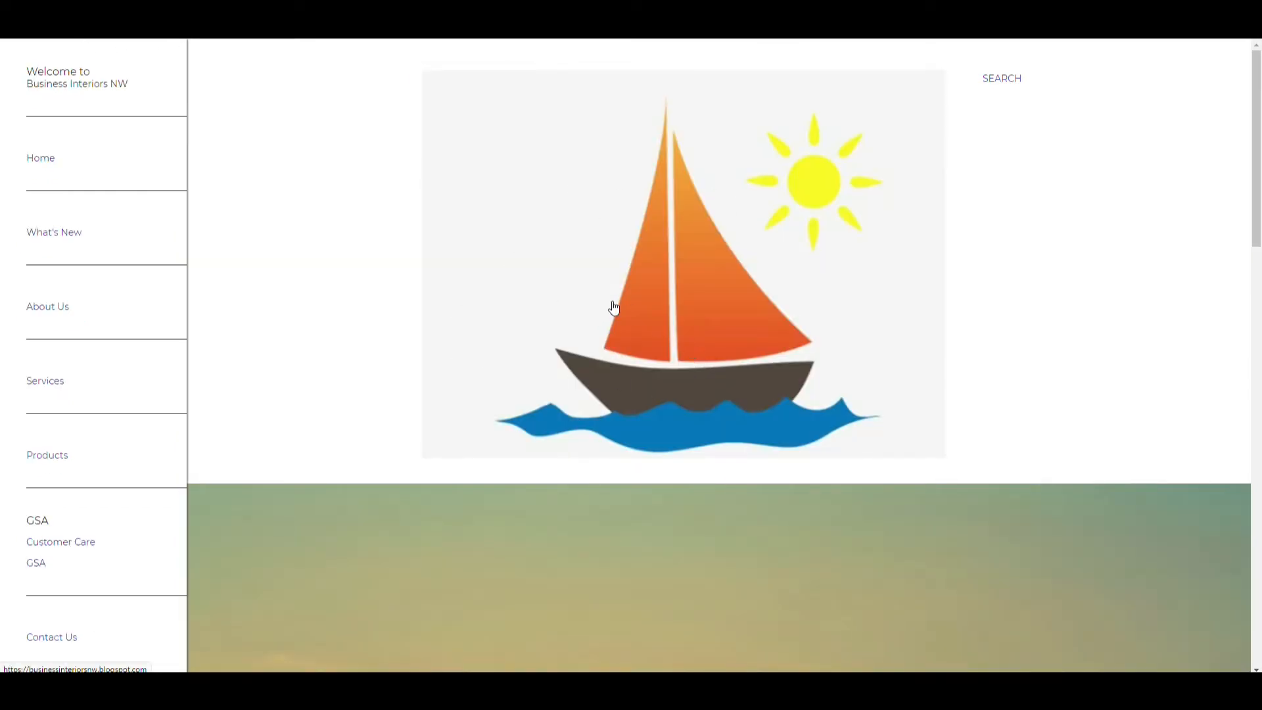
scroll(542, 268, "down", 5)
scroll(539, 267, "up", 5)
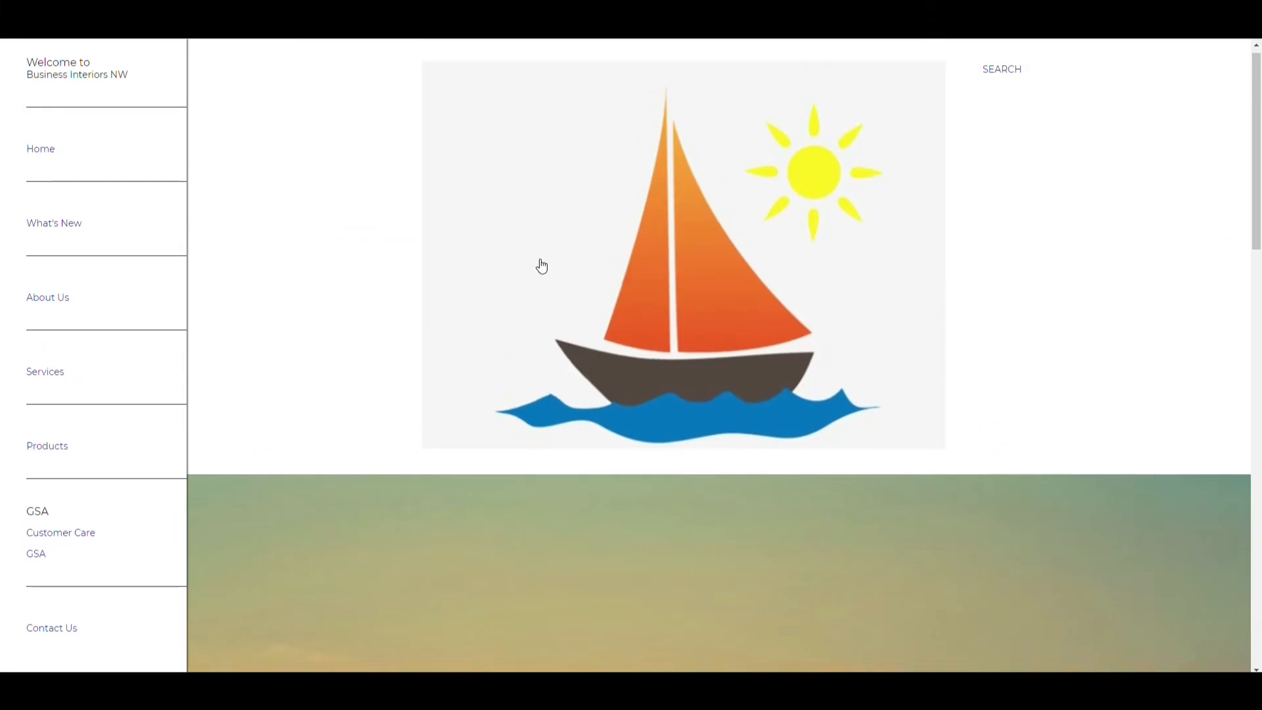
Set the header image placement to "Have description placed after the image", save it and check the description on the published blog
key("ctrl+shift+Tab")
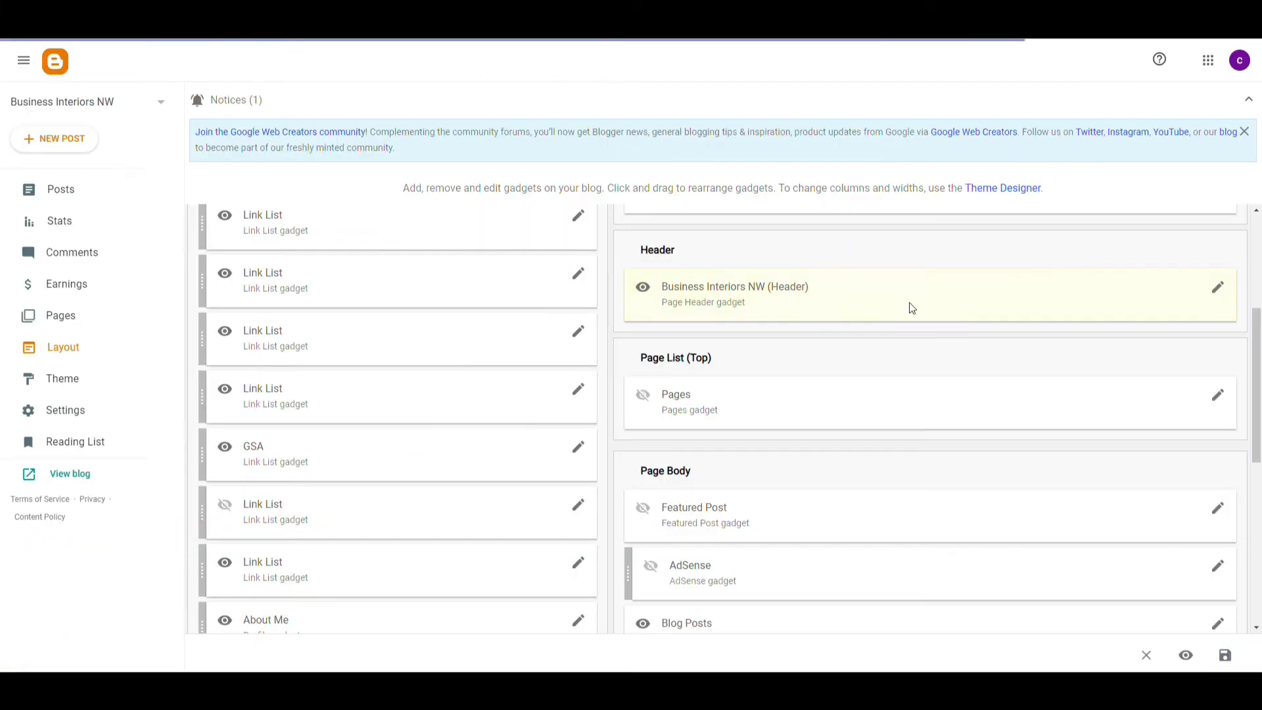
left_click(1221, 291)
scroll(263, 296, "down", 2)
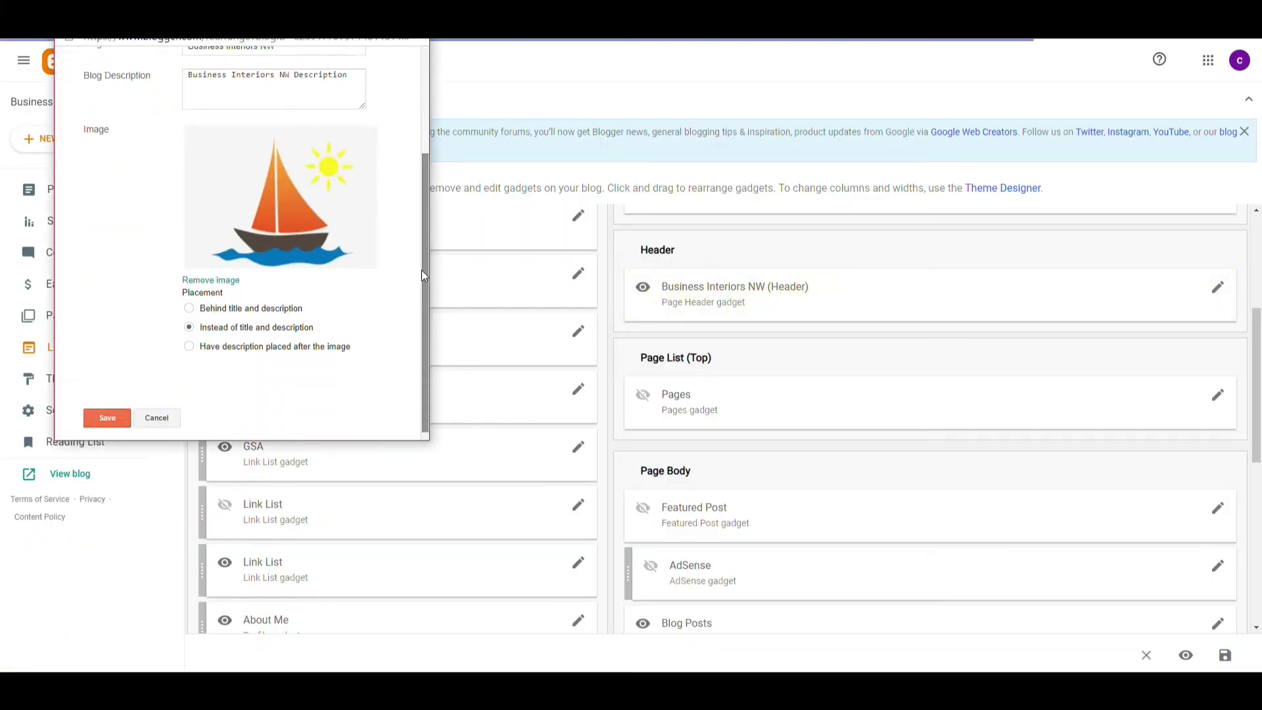
scroll(230, 382, "up", 1)
left_click(189, 396)
scroll(197, 368, "down", 2)
left_click(104, 407)
left_click(68, 474)
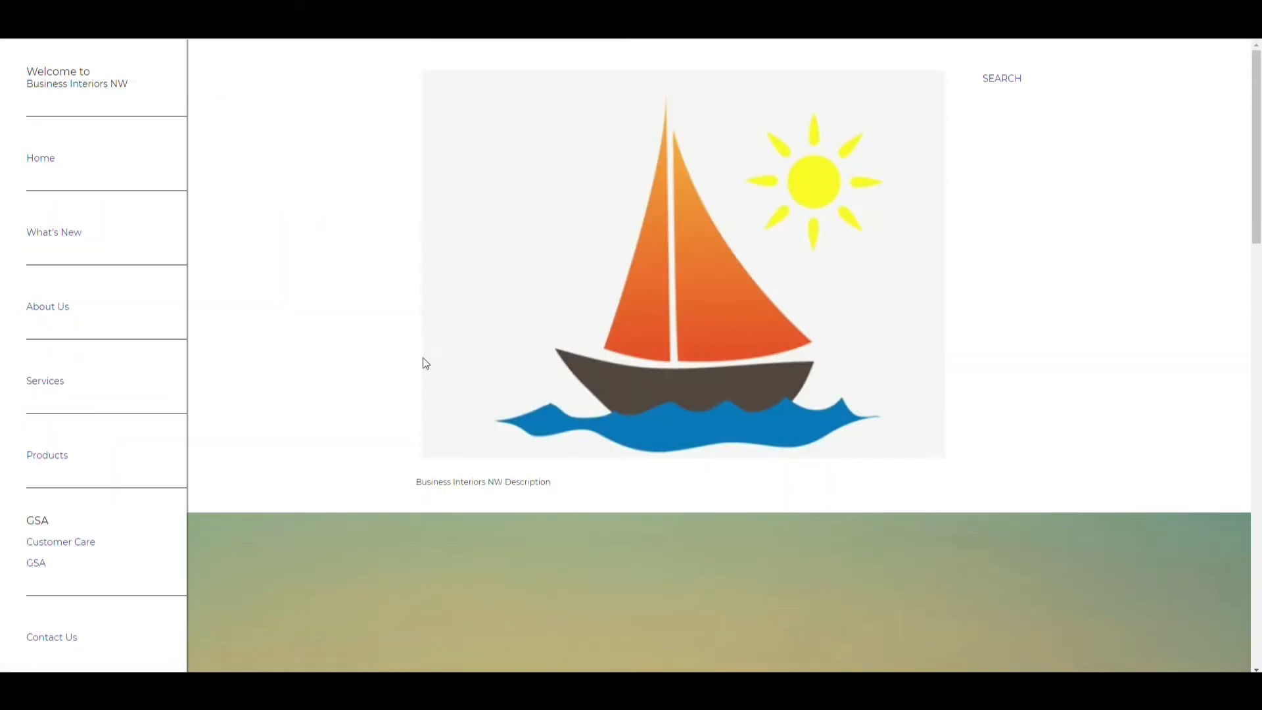
left_click_drag(555, 484, 425, 477)
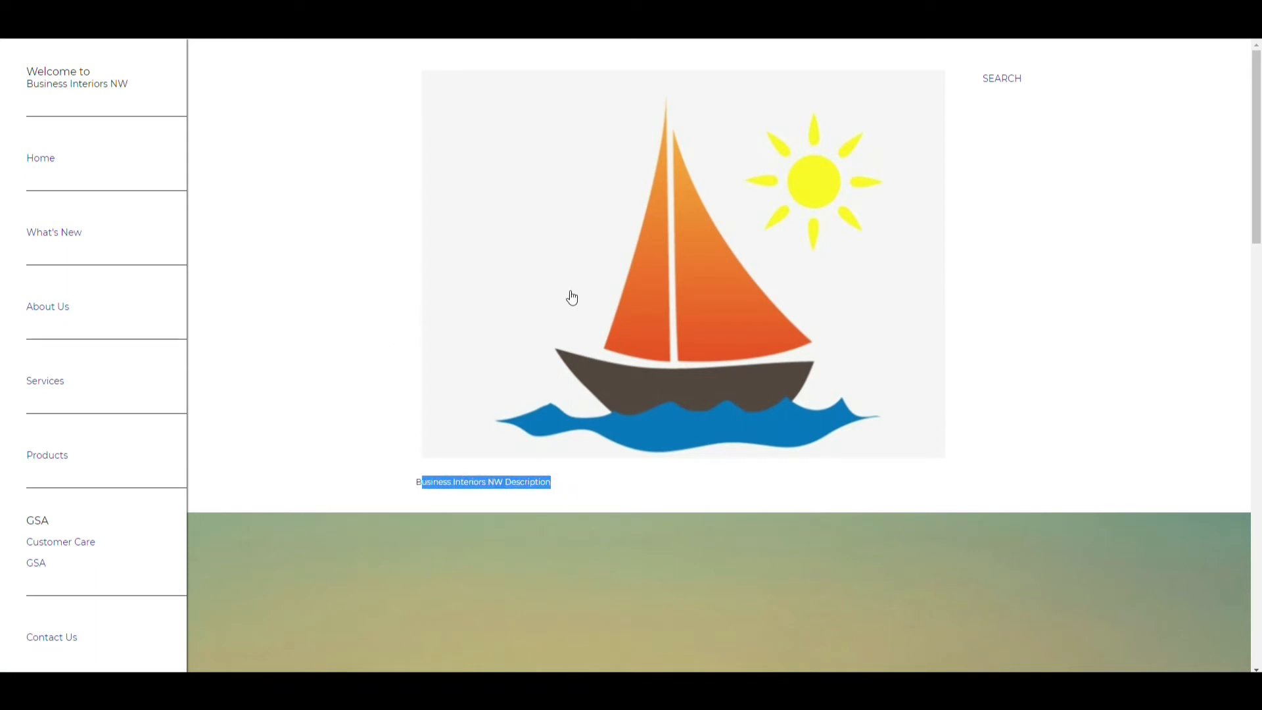
Set the header image placement to "Behind title and description", save it and check the title on the reloaded blog
left_click(167, 13)
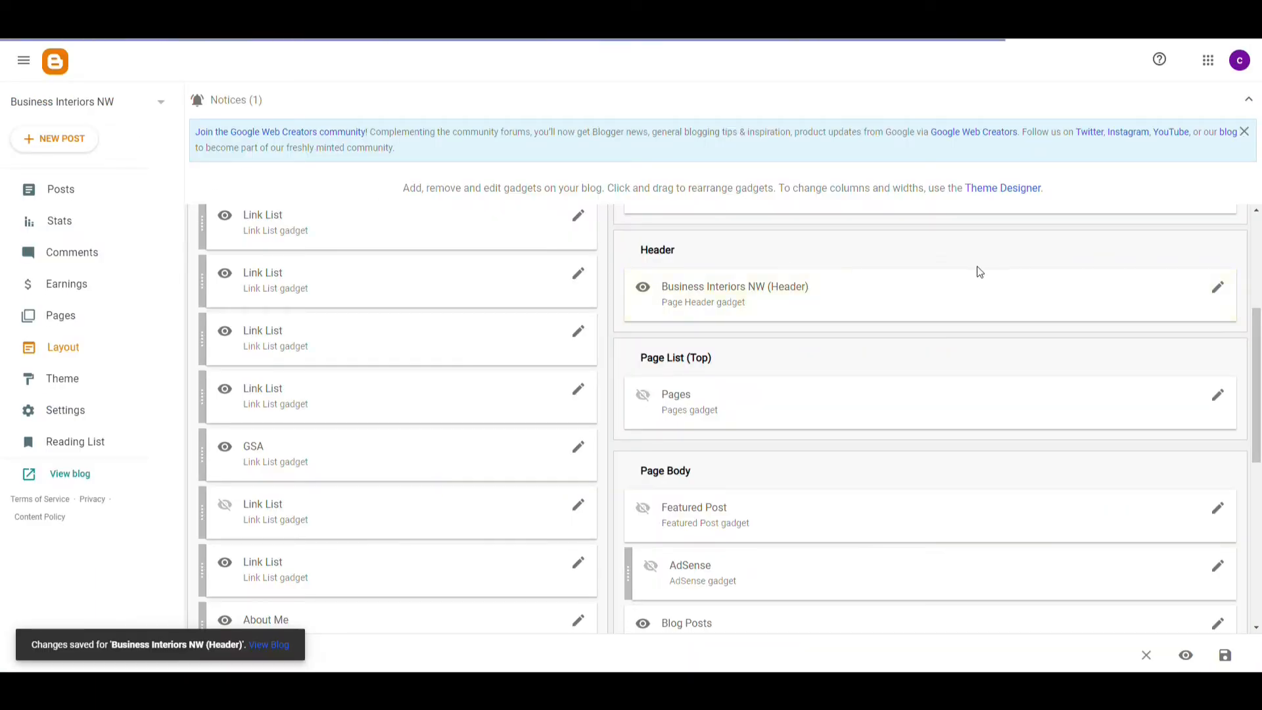
left_click(1219, 287)
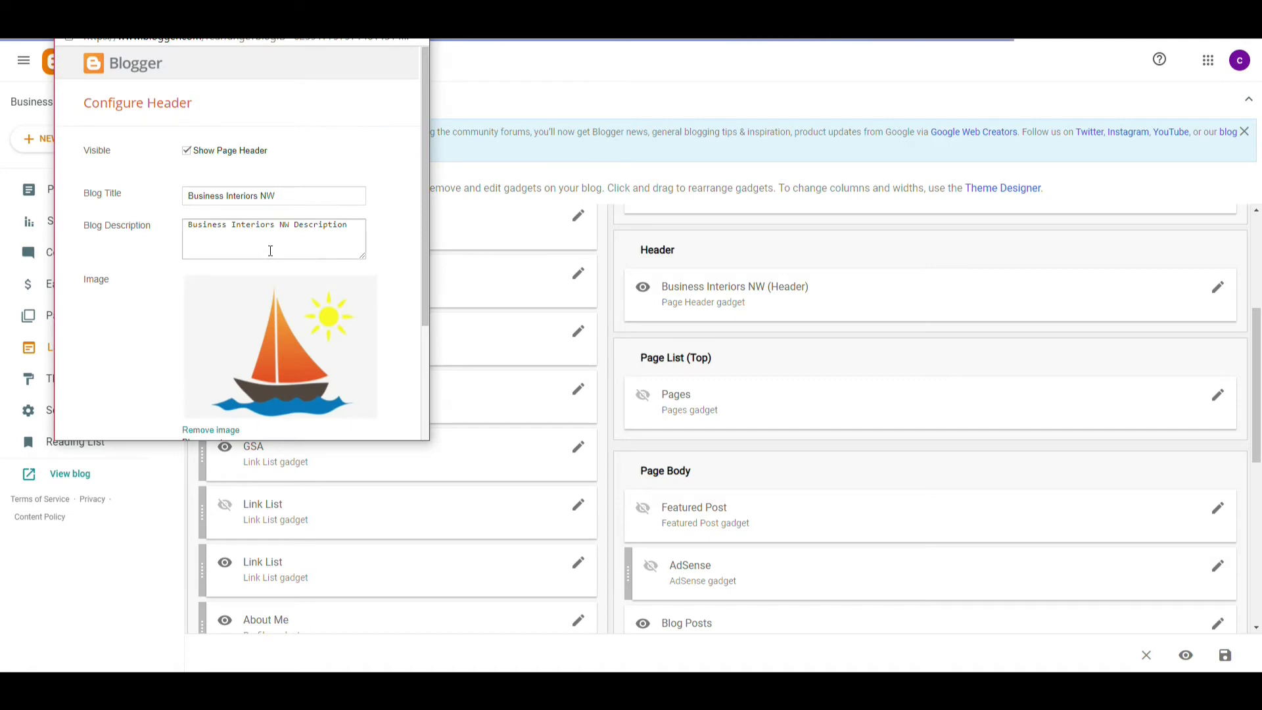
scroll(306, 258, "down", 2)
left_click(189, 299)
left_click(107, 408)
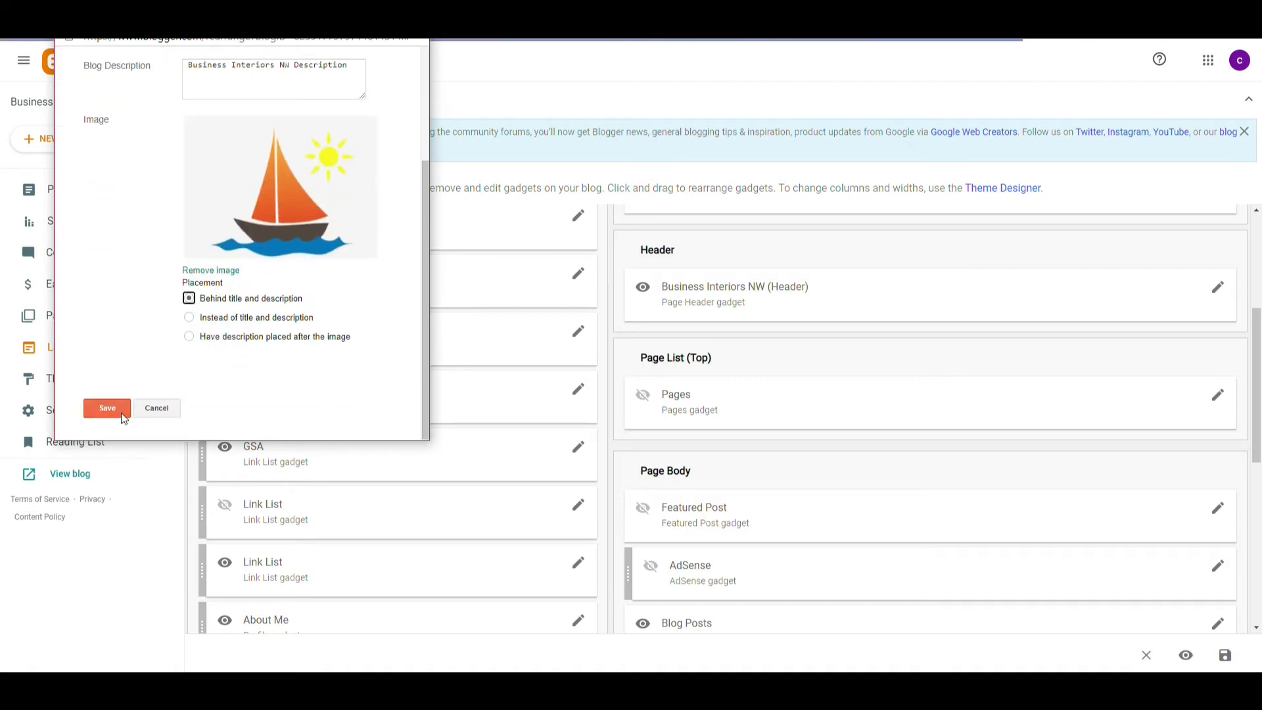
left_click(134, 38)
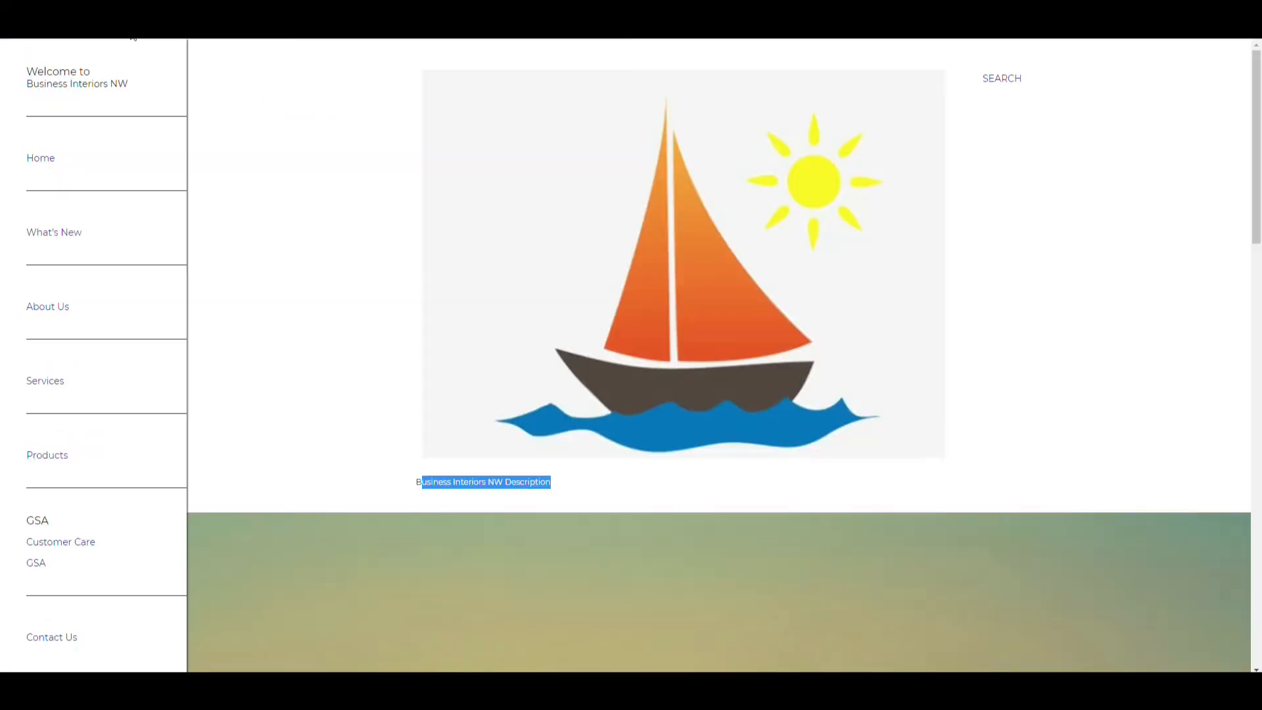
key("F5")
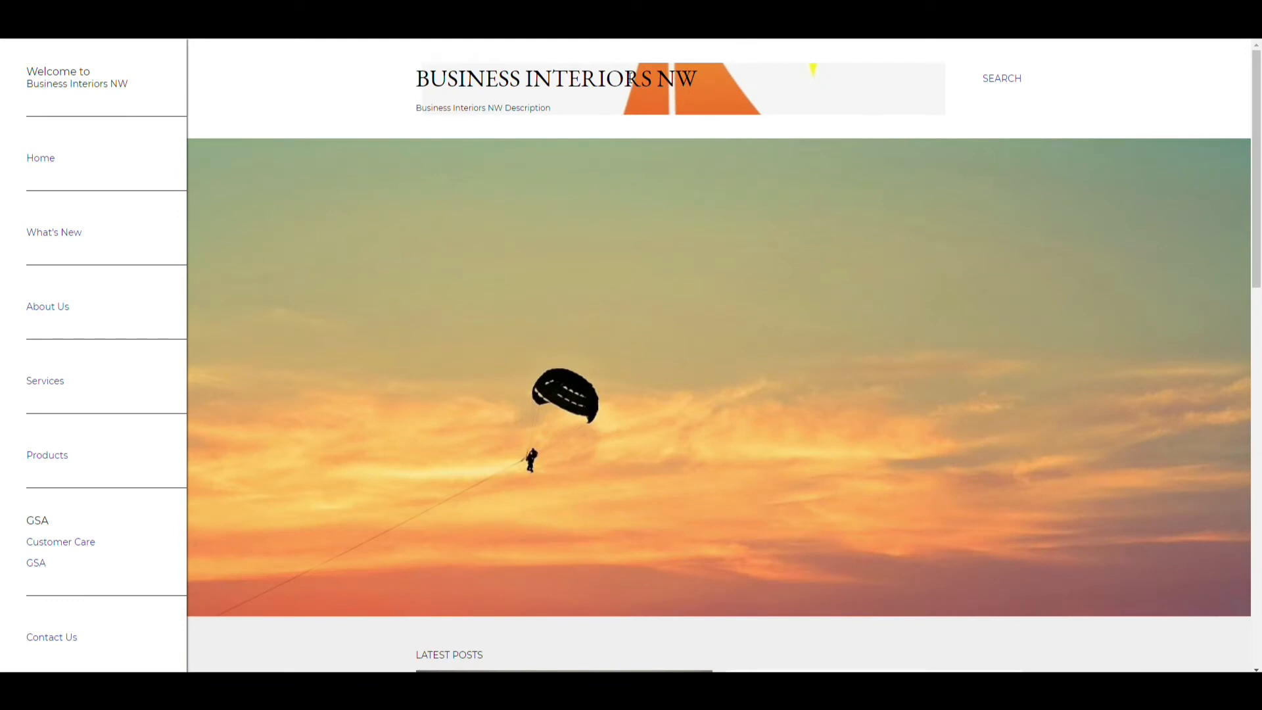
left_click_drag(729, 80, 386, 79)
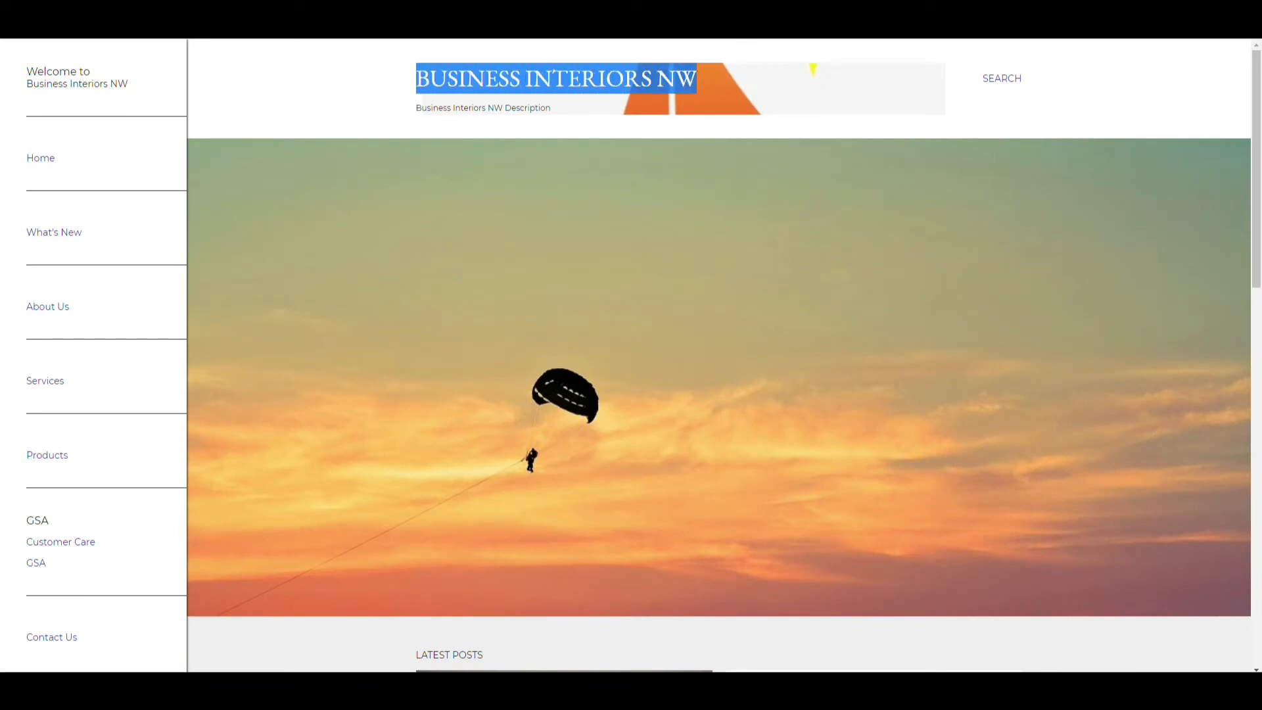
Remove the sailboat image from the page header gadget, save it and check the title and description on the reloaded blog
left_click(73, 23)
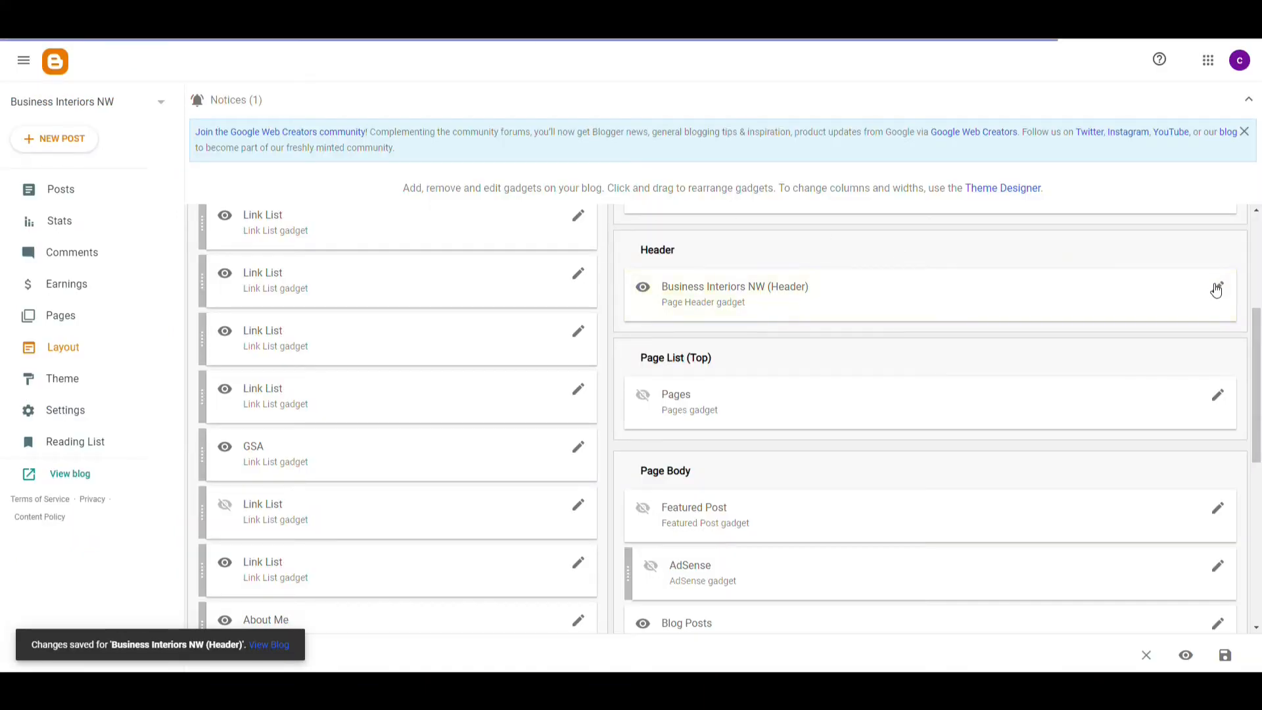
left_click(1218, 287)
scroll(361, 276, "down", 5)
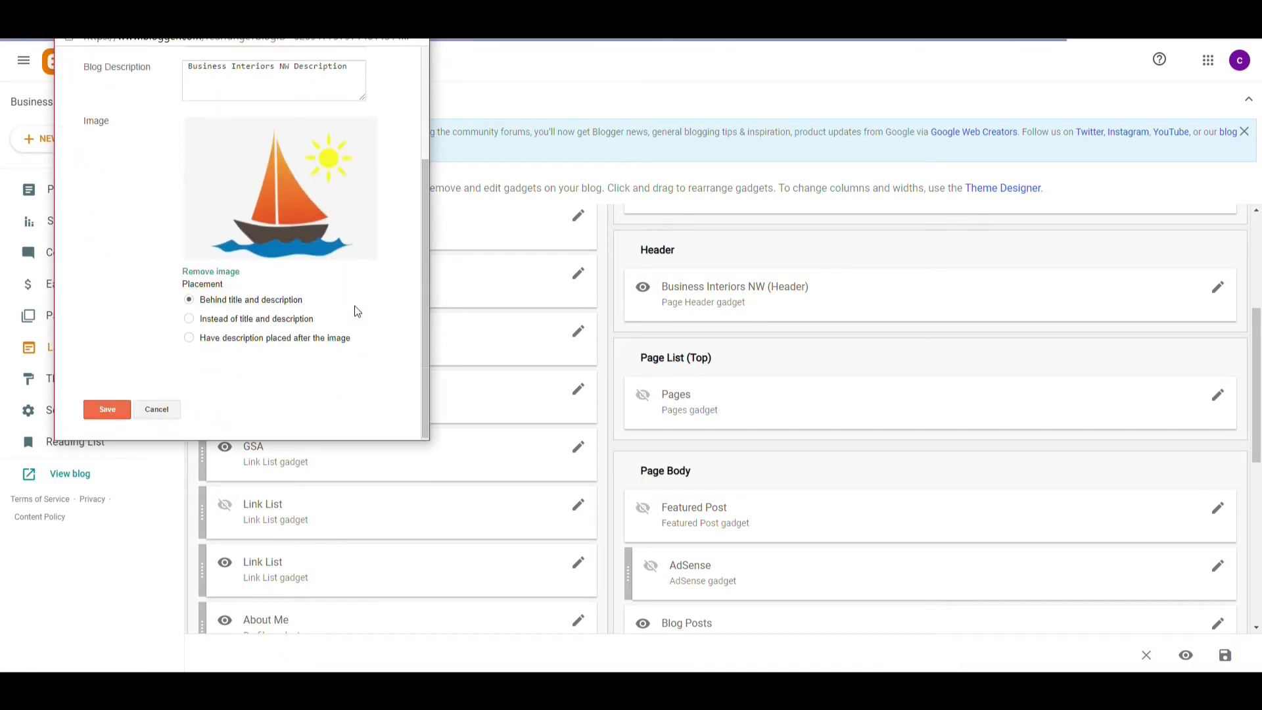
left_click(210, 272)
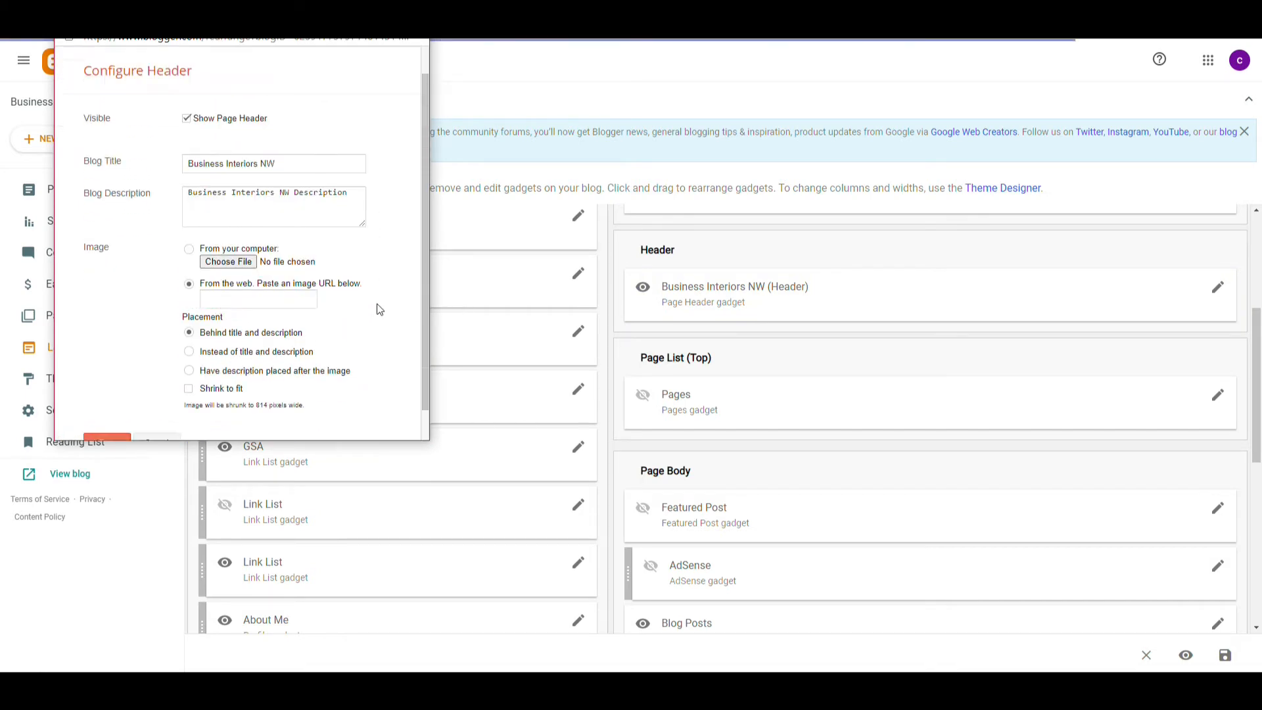
scroll(380, 309, "up", 1)
left_click(238, 336)
scroll(369, 330, "down", 2)
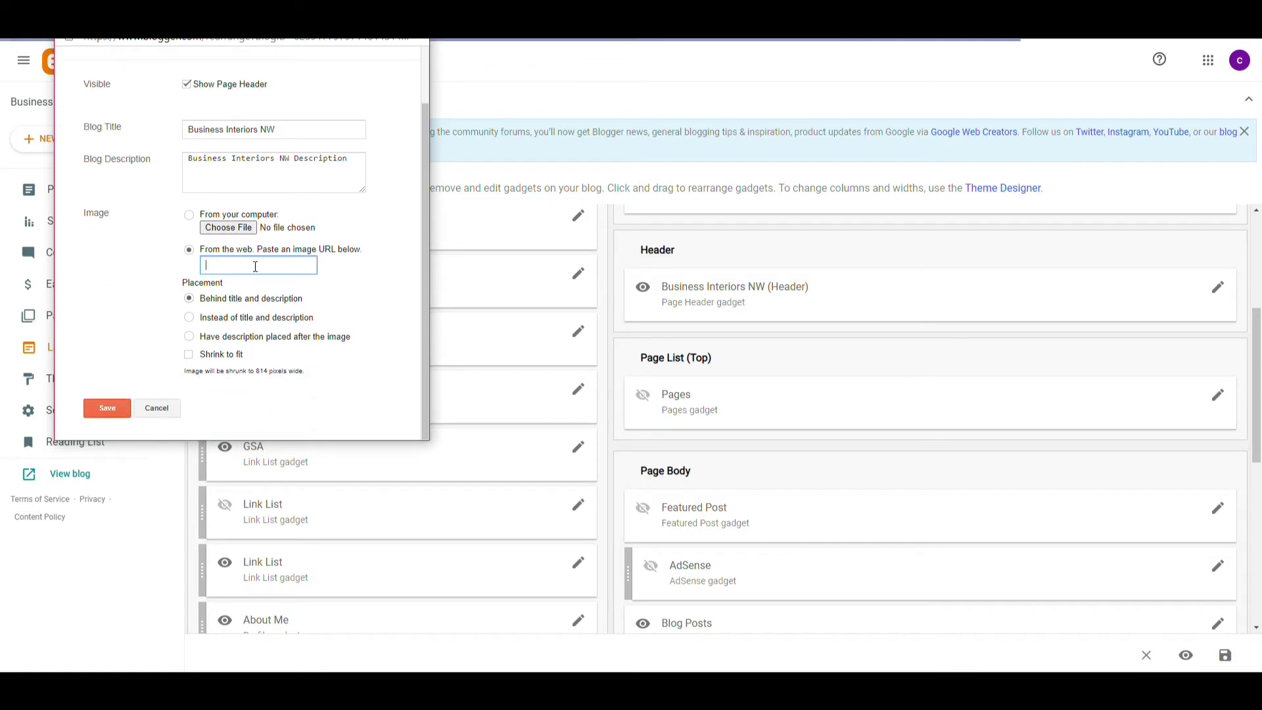
left_click(107, 408)
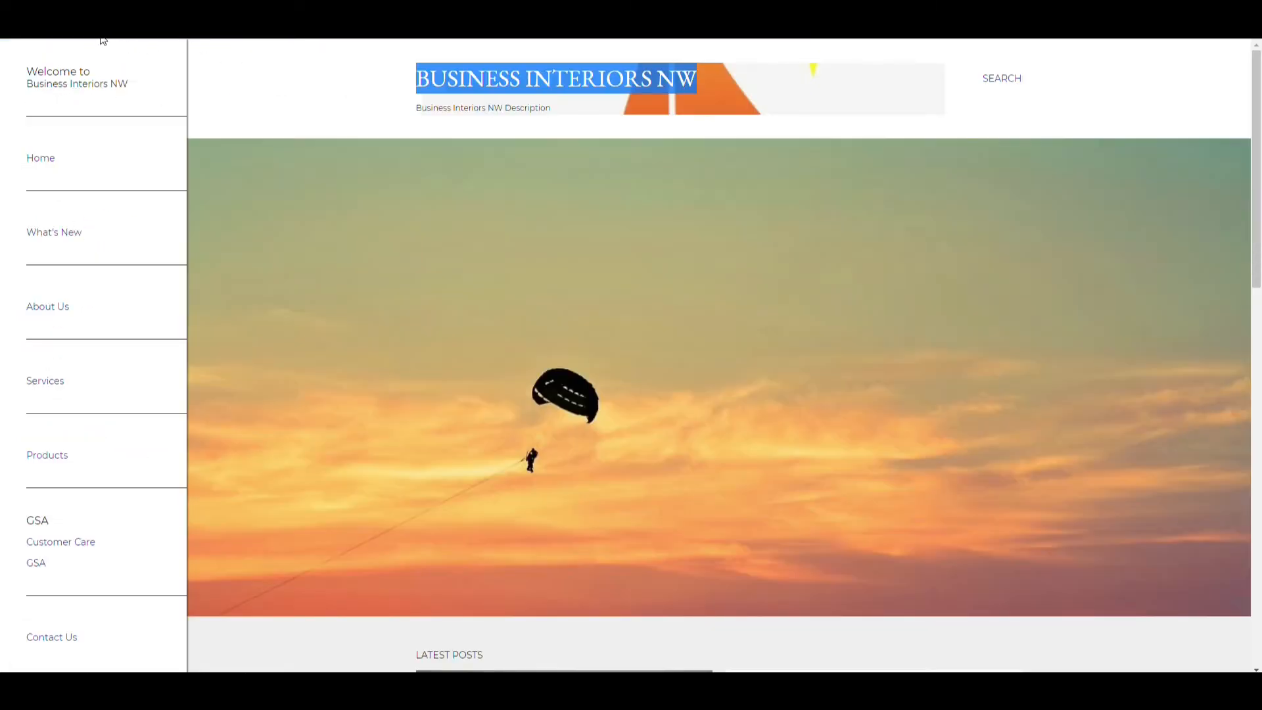
left_click(57, 26)
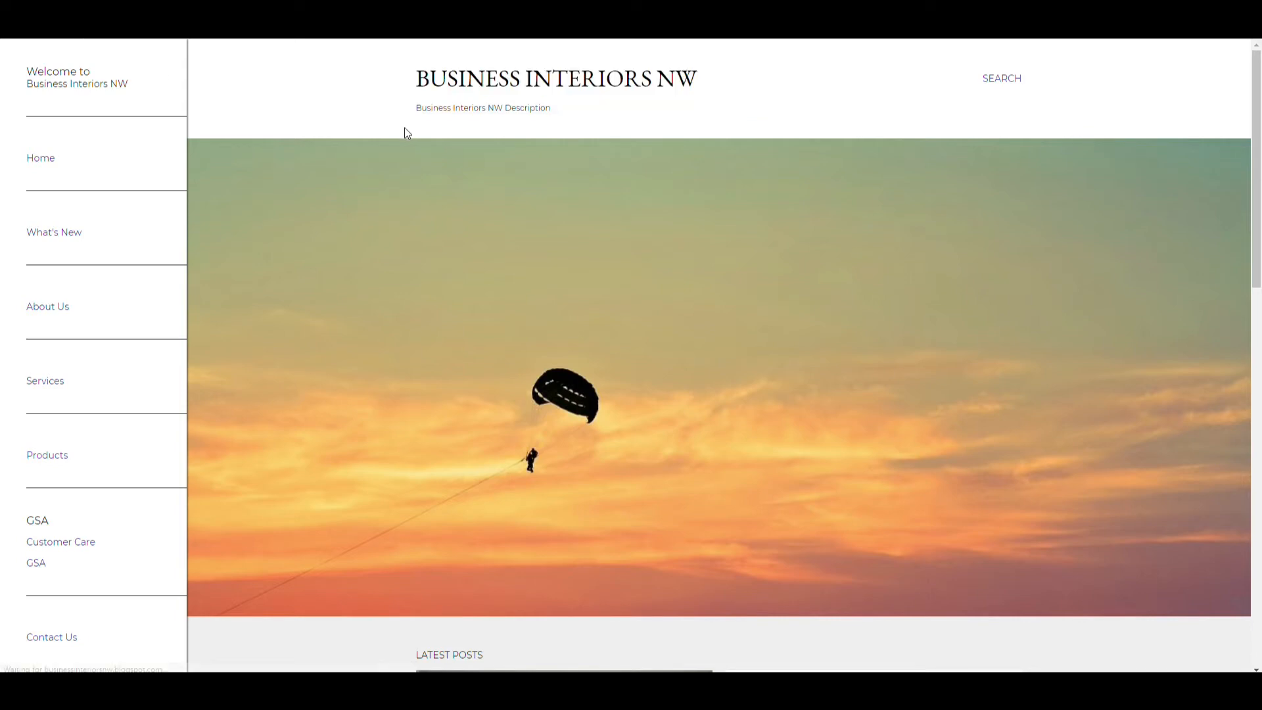
left_click_drag(703, 89, 351, 113)
left_click(353, 115)
Look through the latest posts, open the untitled March 16, 2021 post and review its services list and comments area
scroll(306, 265, "down", 8)
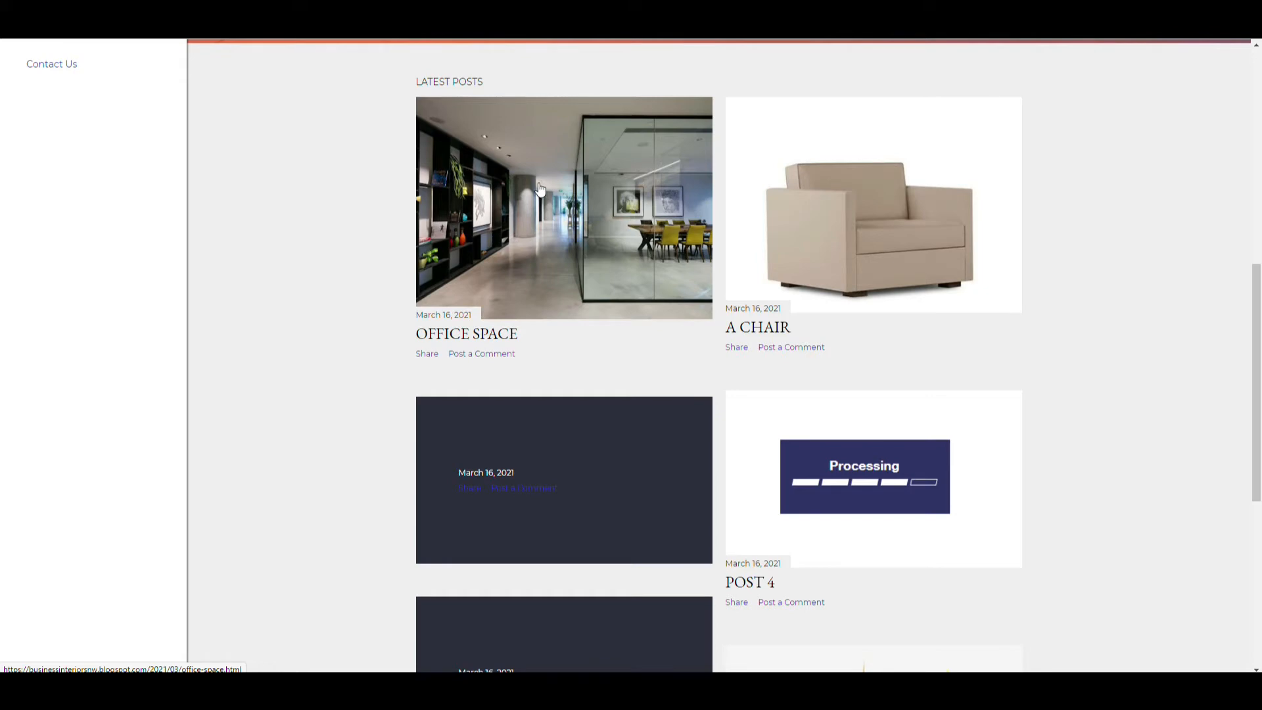
scroll(891, 211, "down", 4)
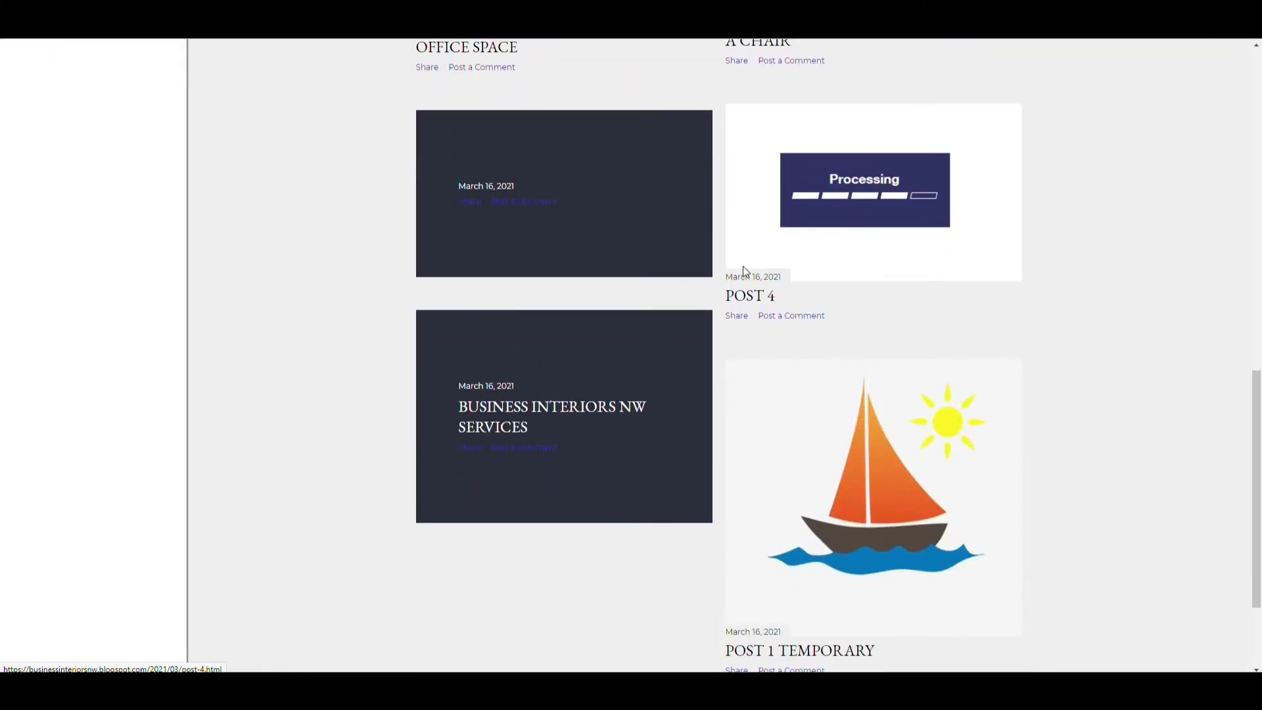
scroll(737, 328, "down", 3)
scroll(791, 315, "up", 5)
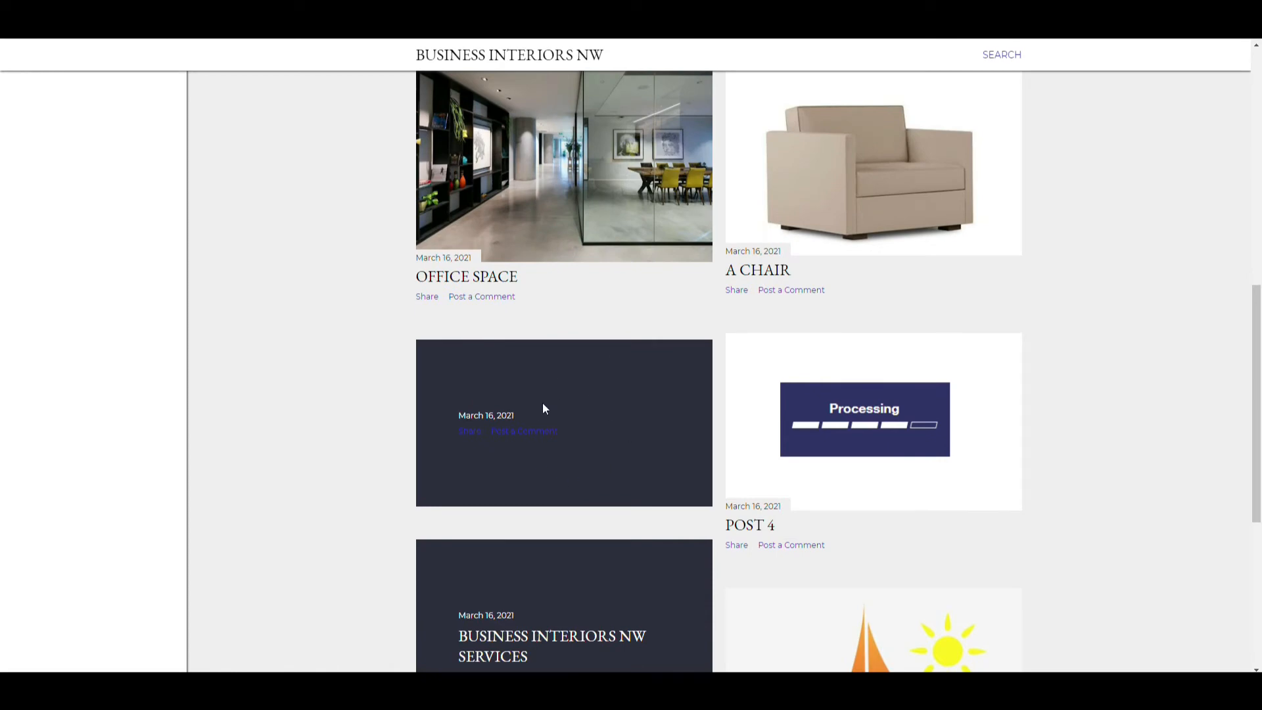
left_click(495, 416)
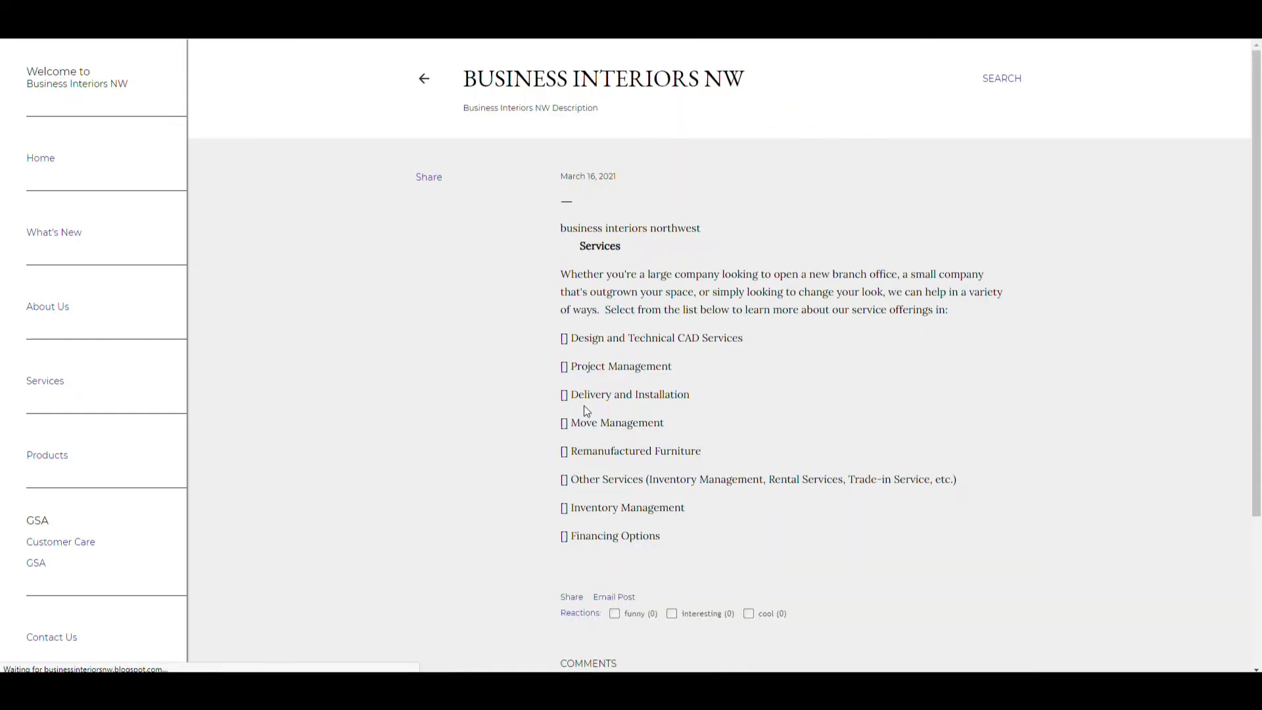
left_click_drag(625, 248, 553, 253)
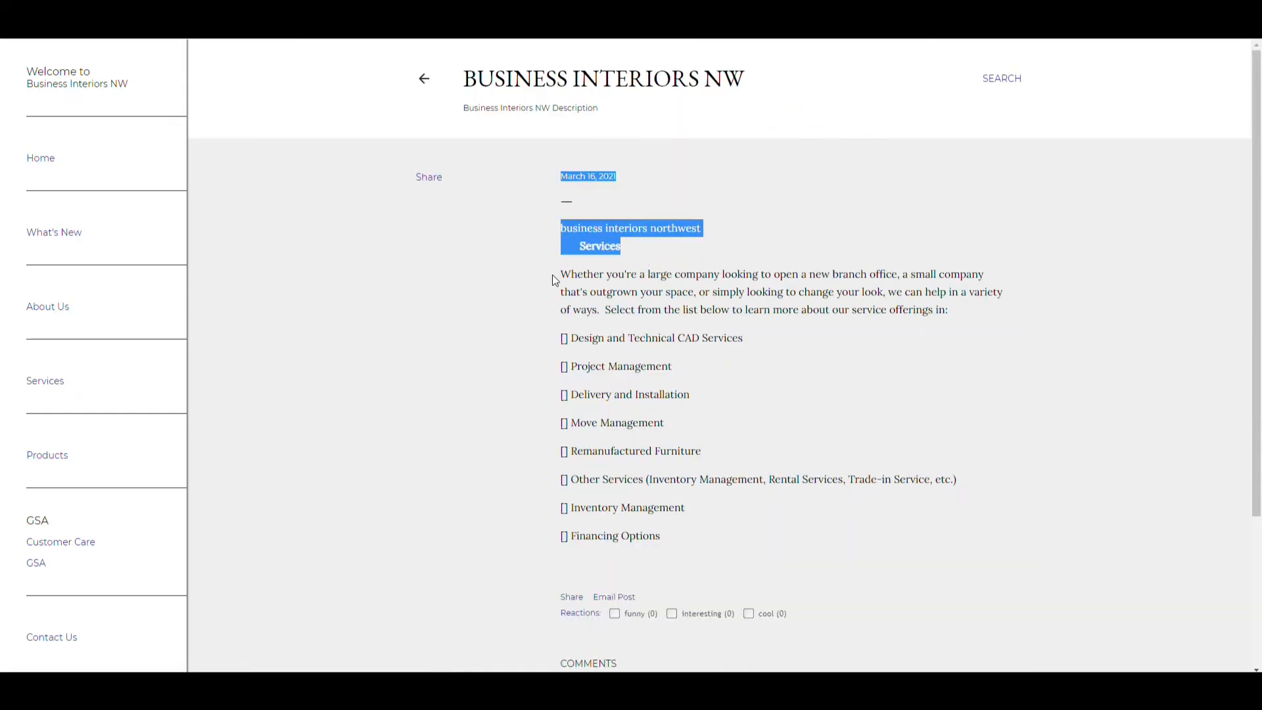
scroll(800, 331, "down", 3)
scroll(798, 330, "up", 1)
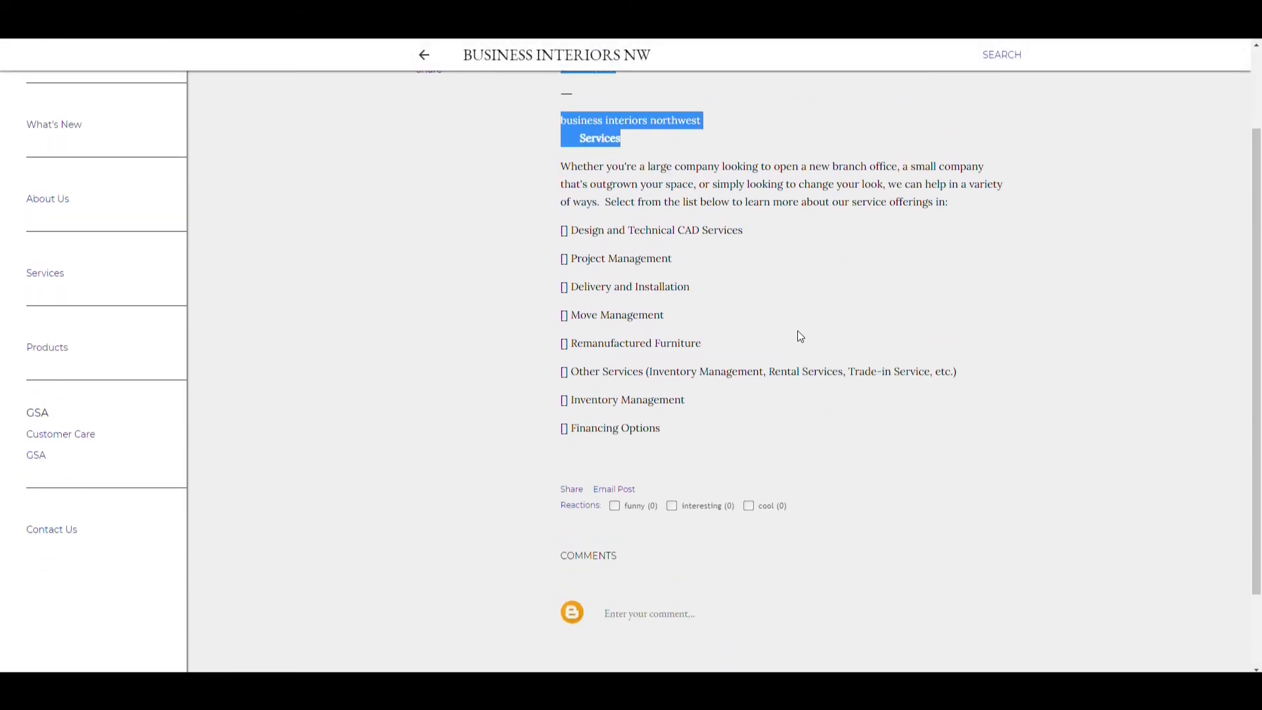
scroll(797, 334, "down", 1)
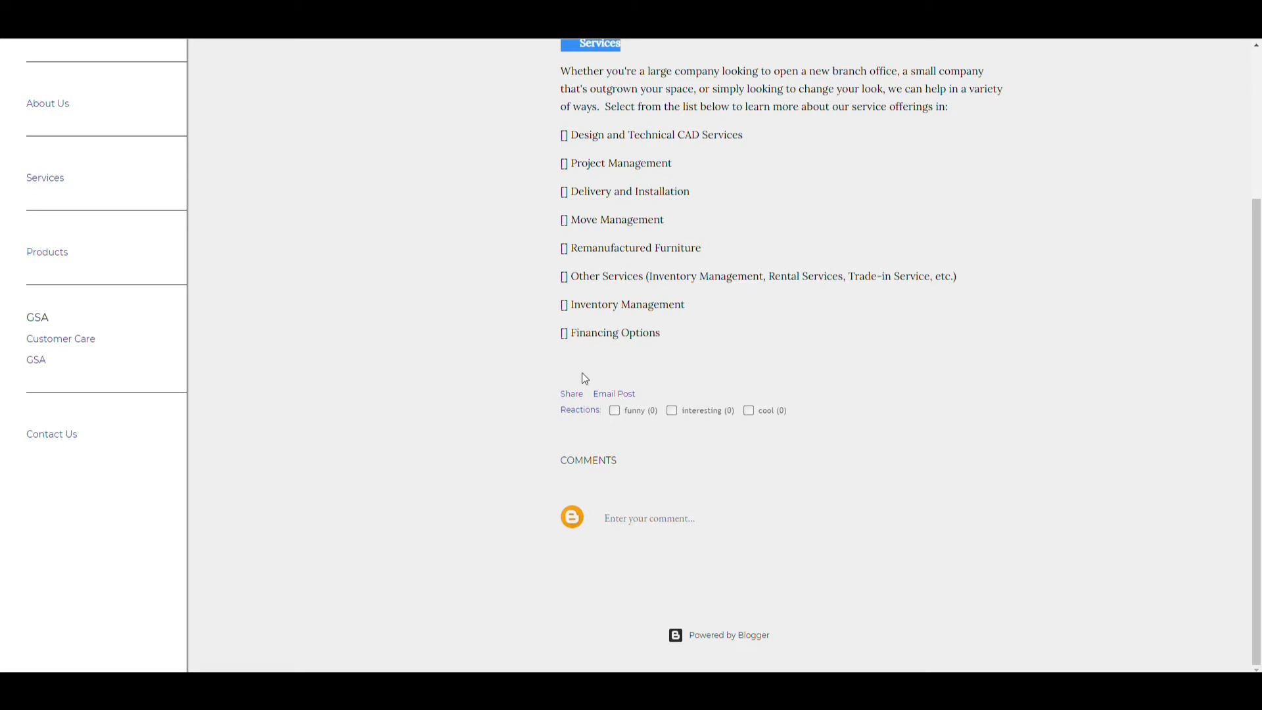
scroll(437, 189, "up", 3)
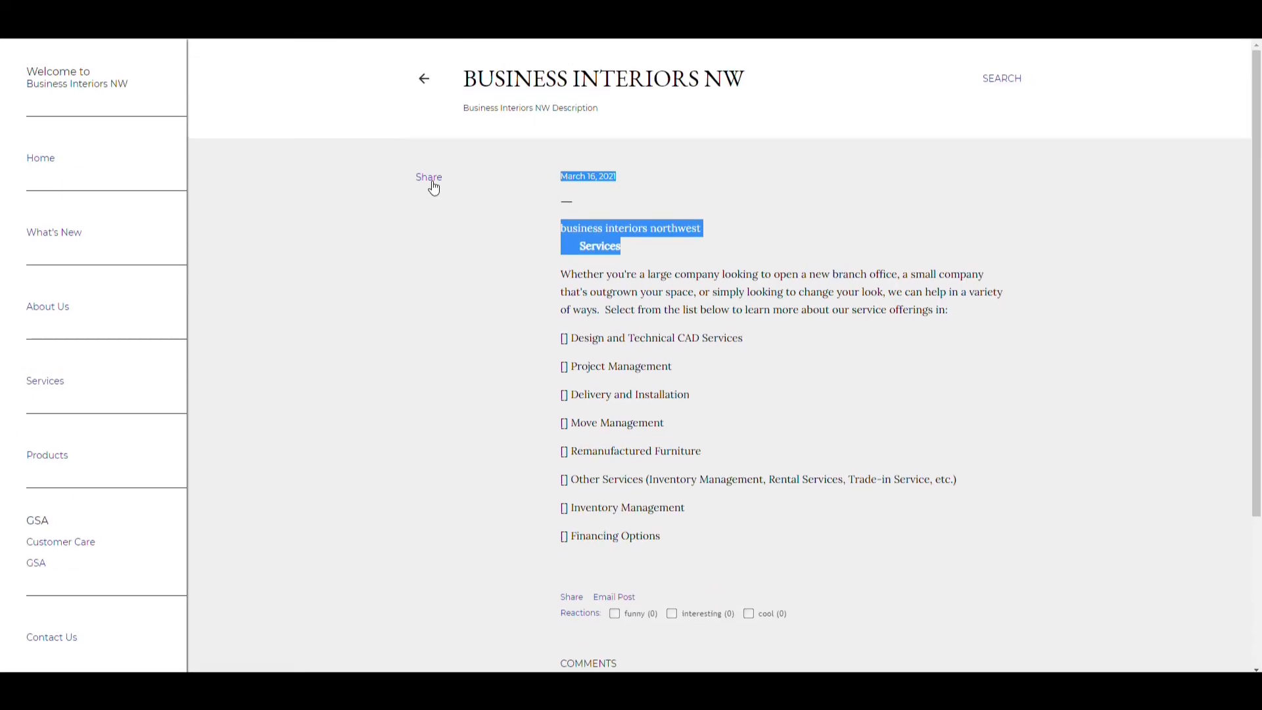
Show the sharing options of the untitled services post, close them and highlight part of its services list
left_click(434, 188)
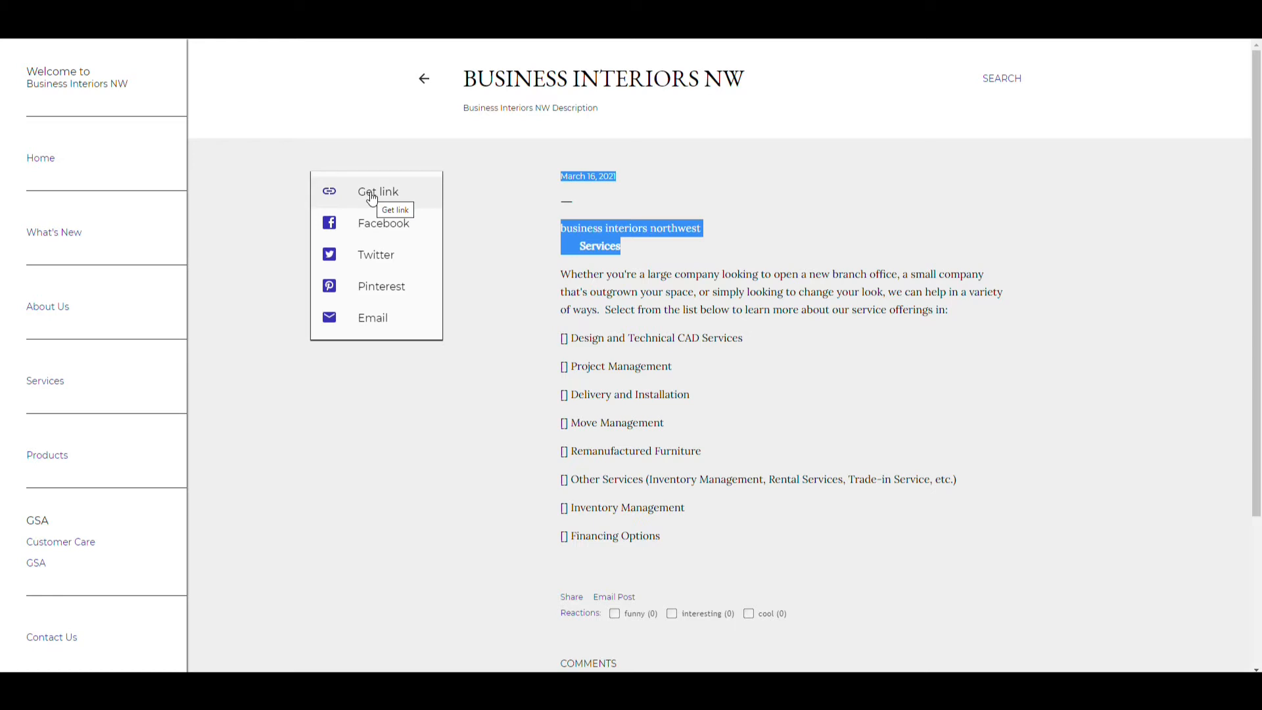
left_click(519, 348)
left_click_drag(699, 339, 701, 478)
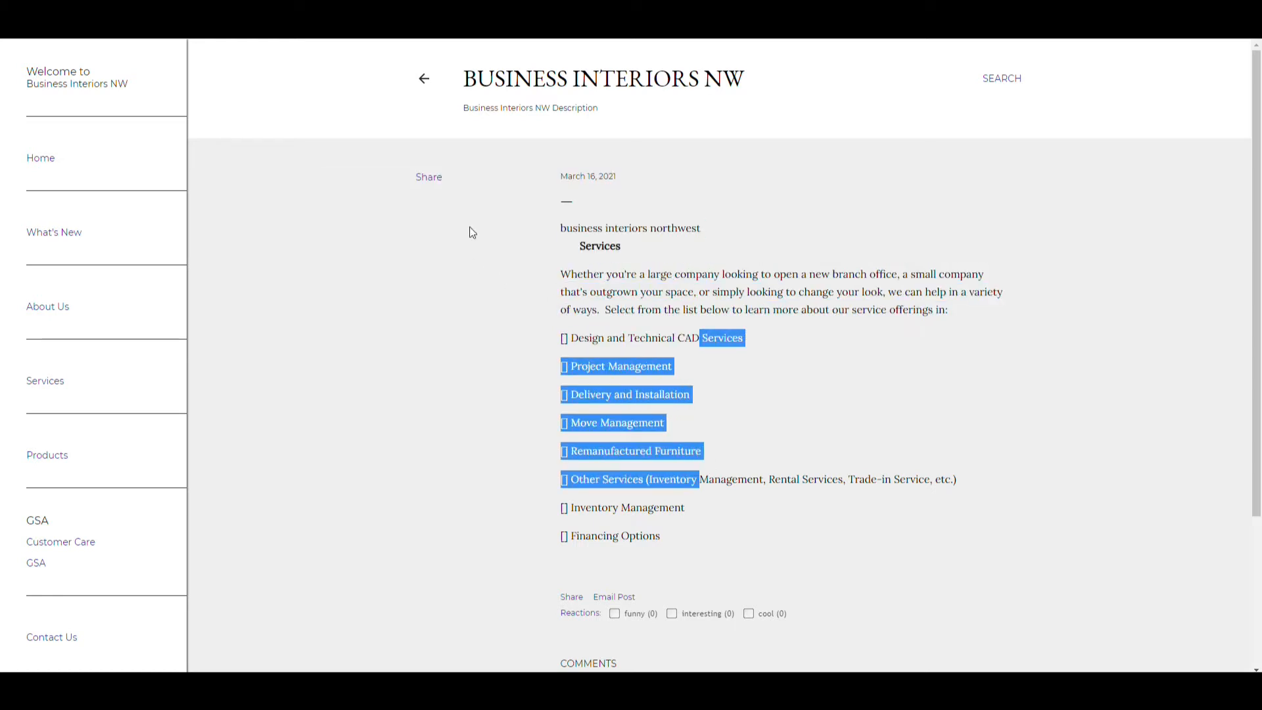
Return to the blog's home page, open the "A Chair" post and view its pictures in the enlarged image viewer
left_click(425, 82)
scroll(563, 310, "down", 8)
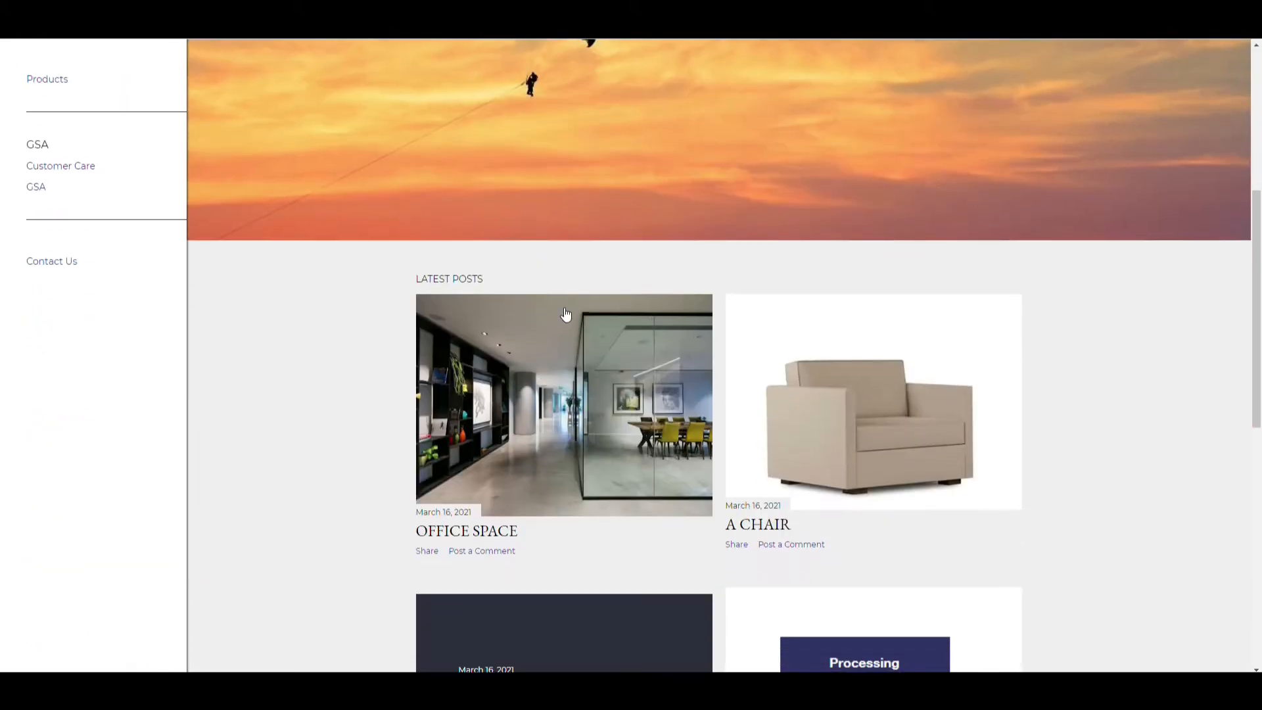
left_click(791, 280)
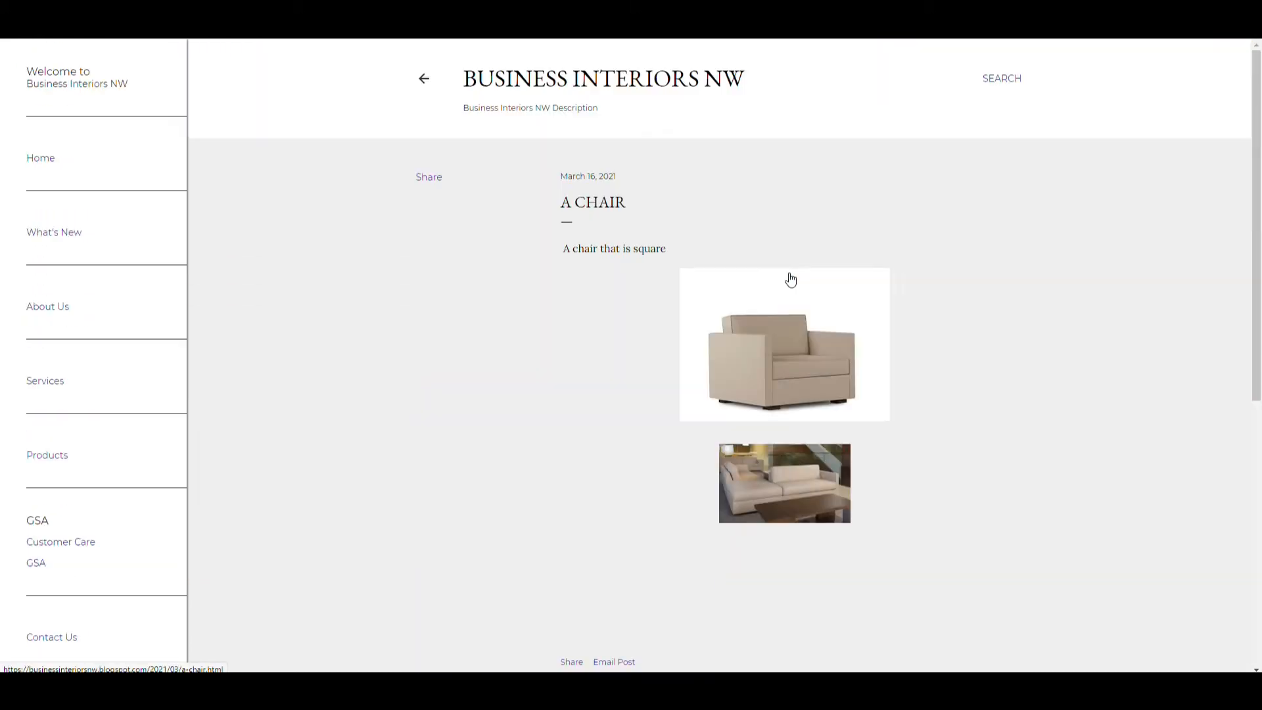
left_click(774, 345)
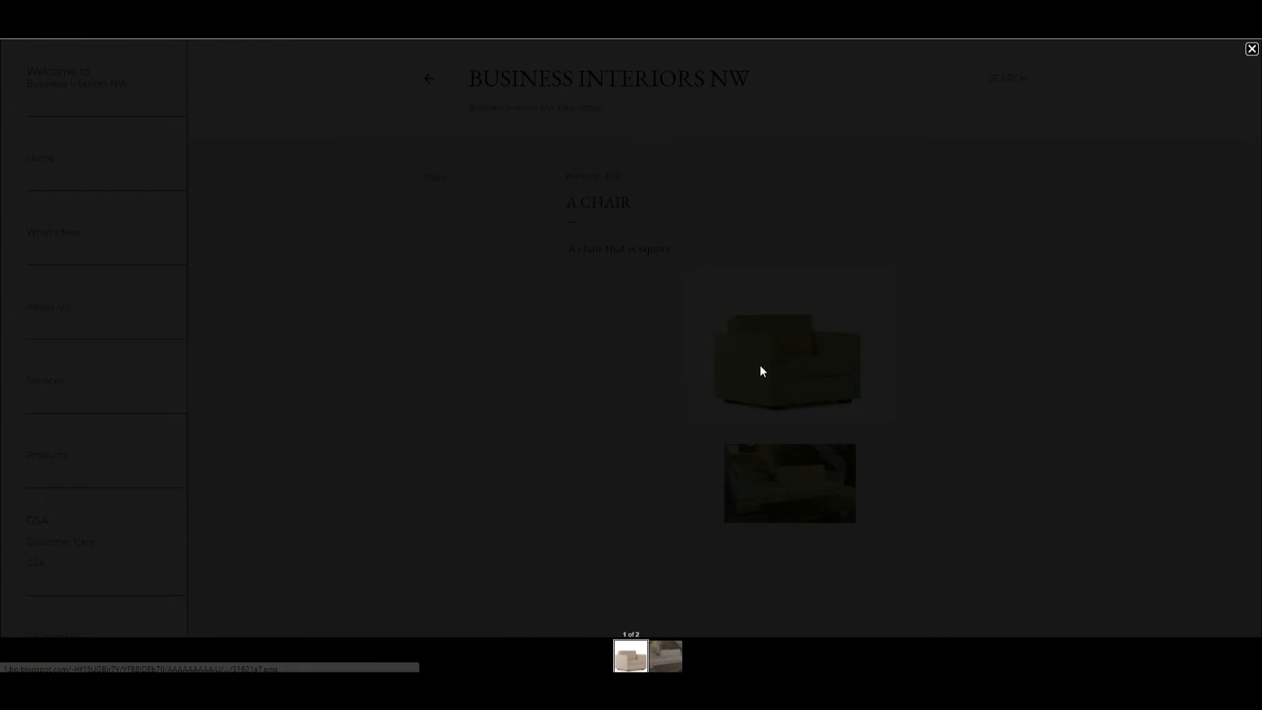
left_click(662, 663)
left_click(1001, 467)
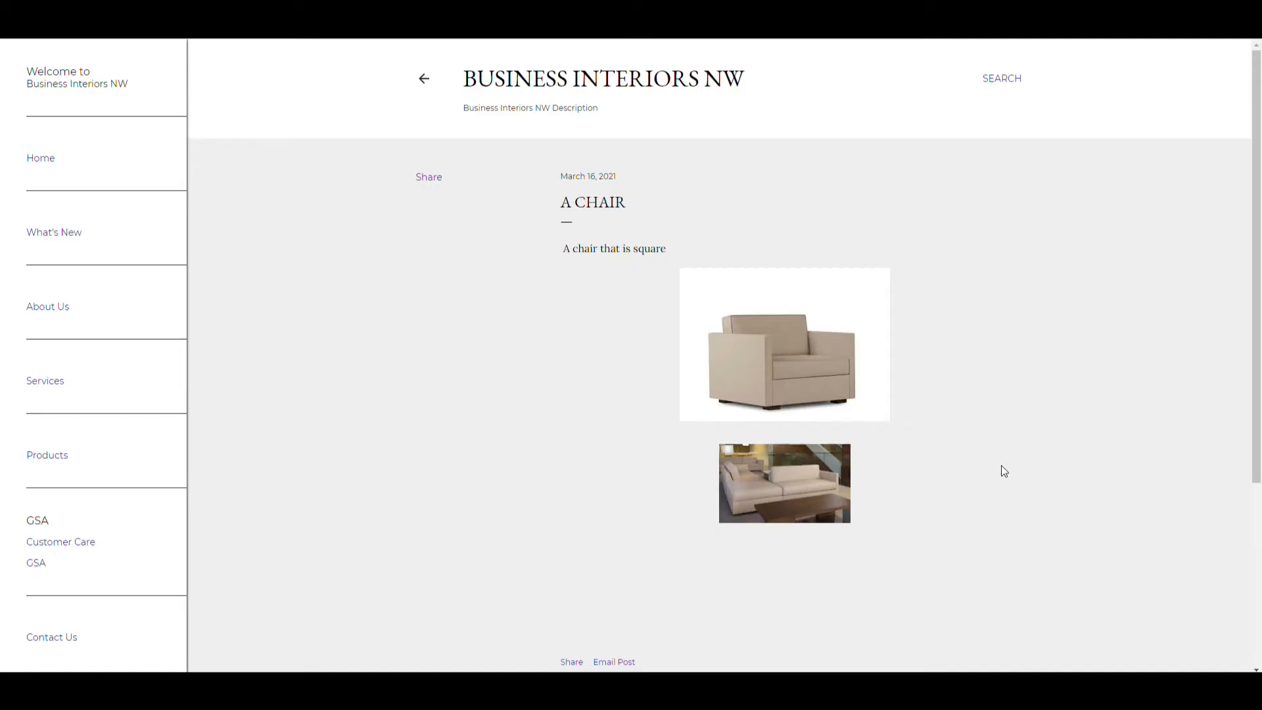
scroll(914, 449, "down", 4)
scroll(914, 451, "up", 4)
Go back to the blog's home page and look over the latest posts again
left_click(424, 81)
scroll(547, 351, "down", 15)
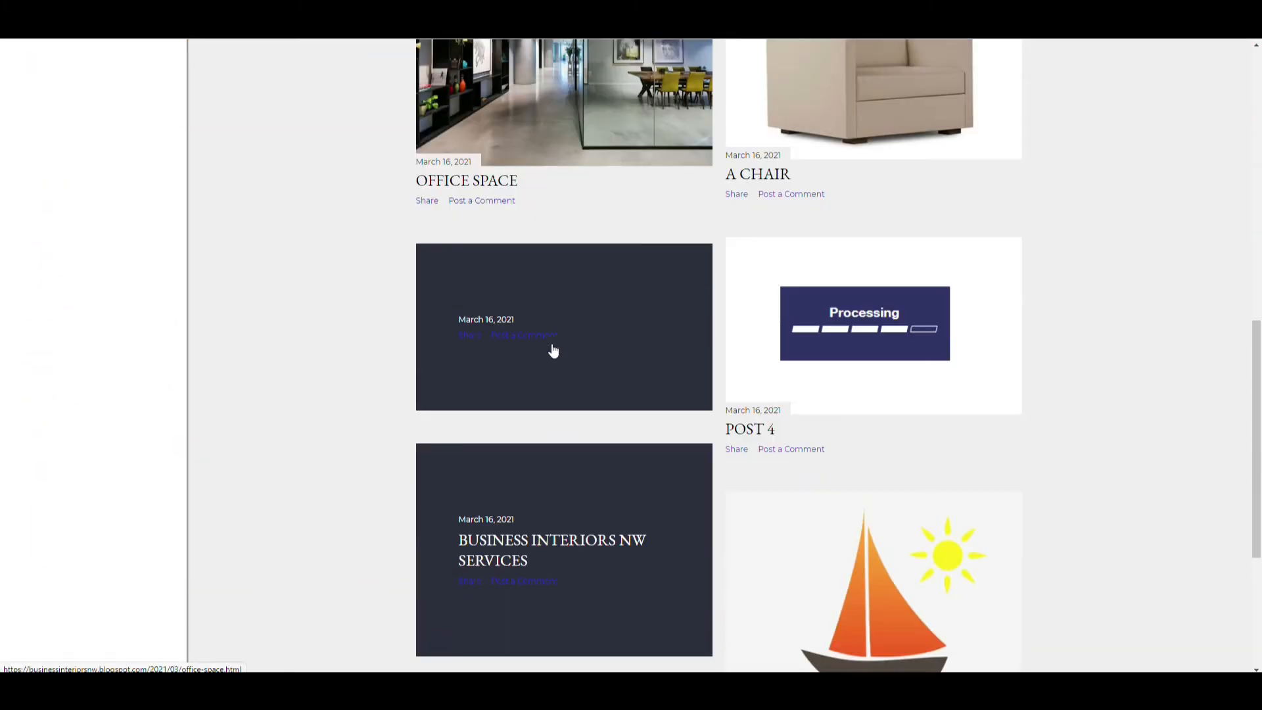
scroll(550, 353, "up", 5)
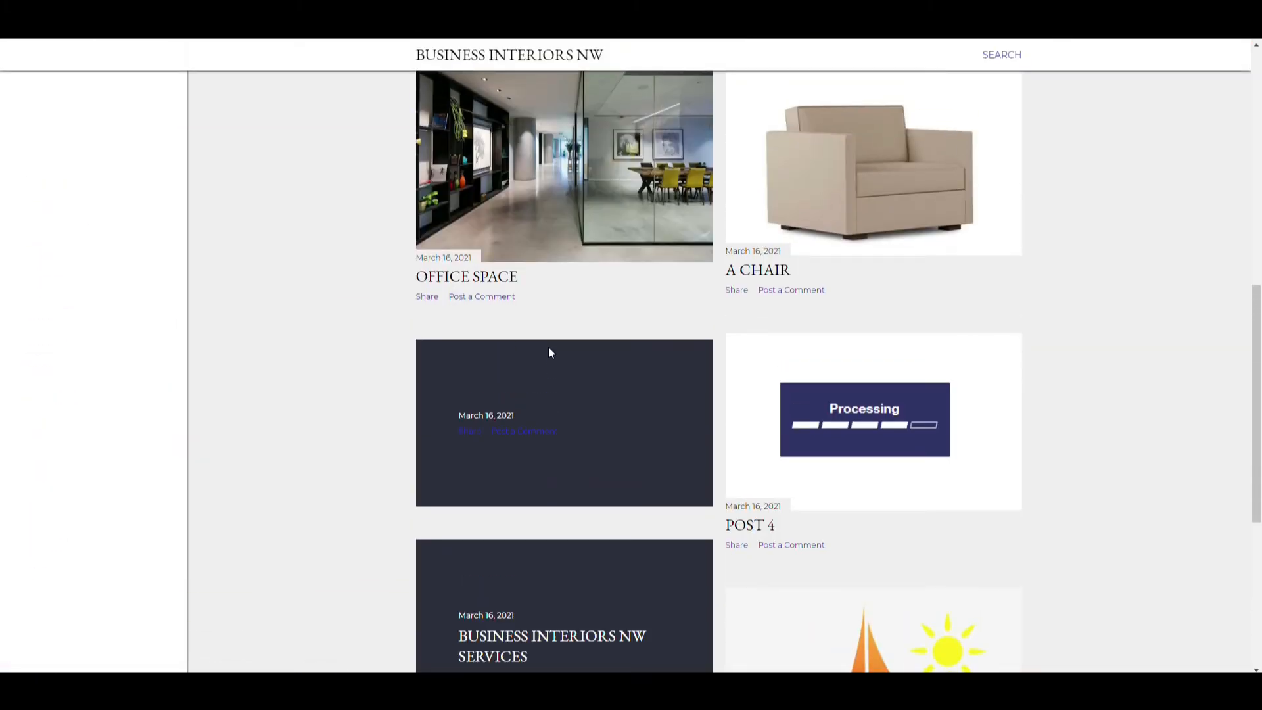
scroll(550, 353, "up", 8)
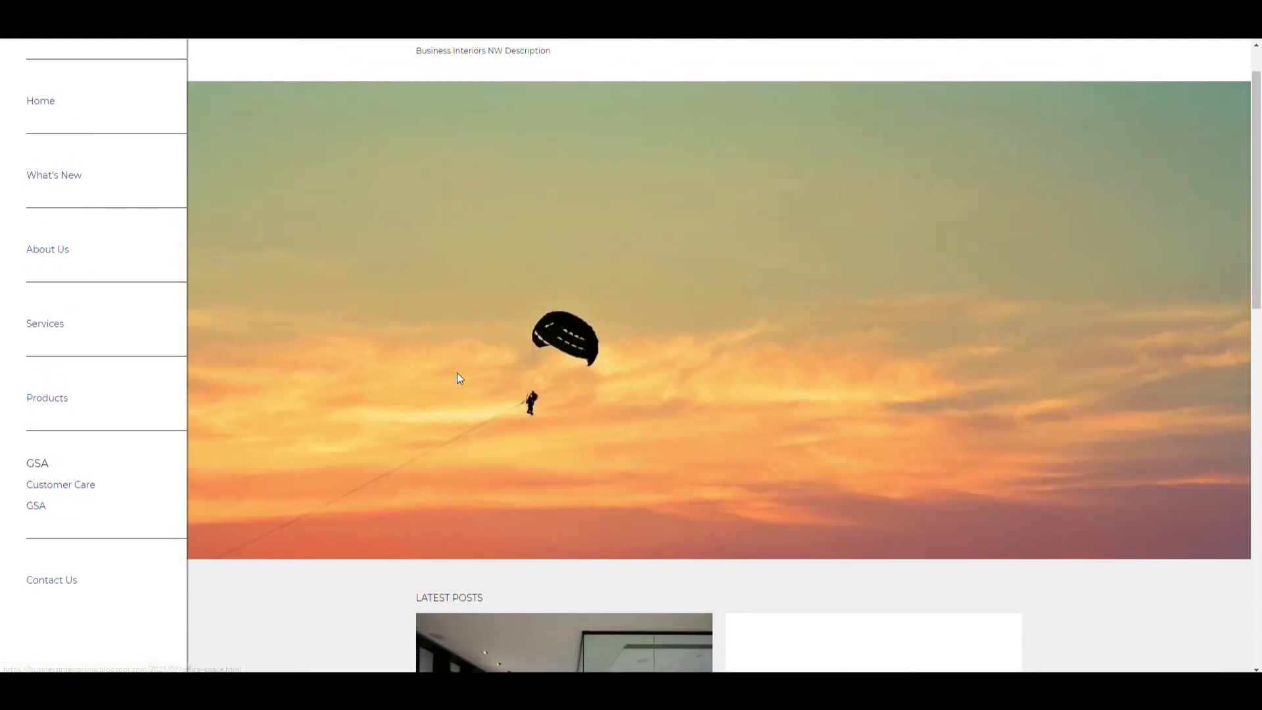
In Blogger's layout, inspect the settings of the sidebar's GSA and Products link list gadgets and close both without changes
scroll(239, 375, "up", 1)
scroll(172, 428, "down", 2)
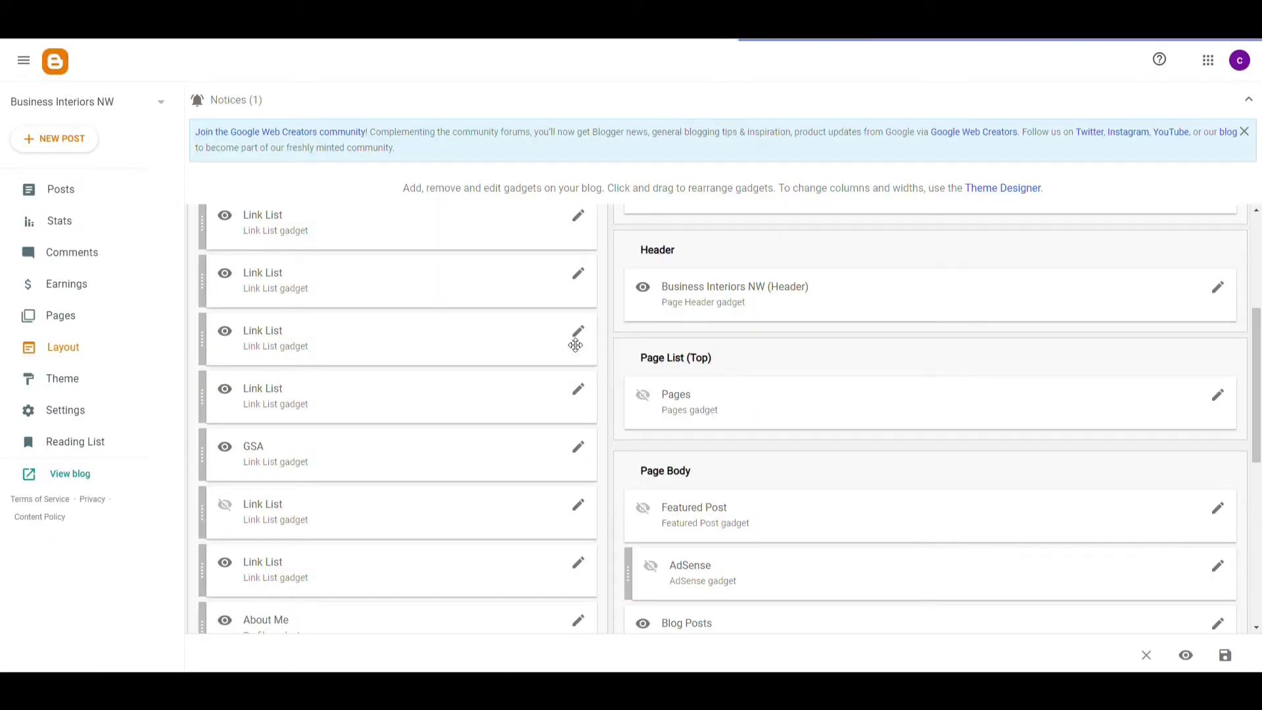
scroll(576, 345, "down", 1)
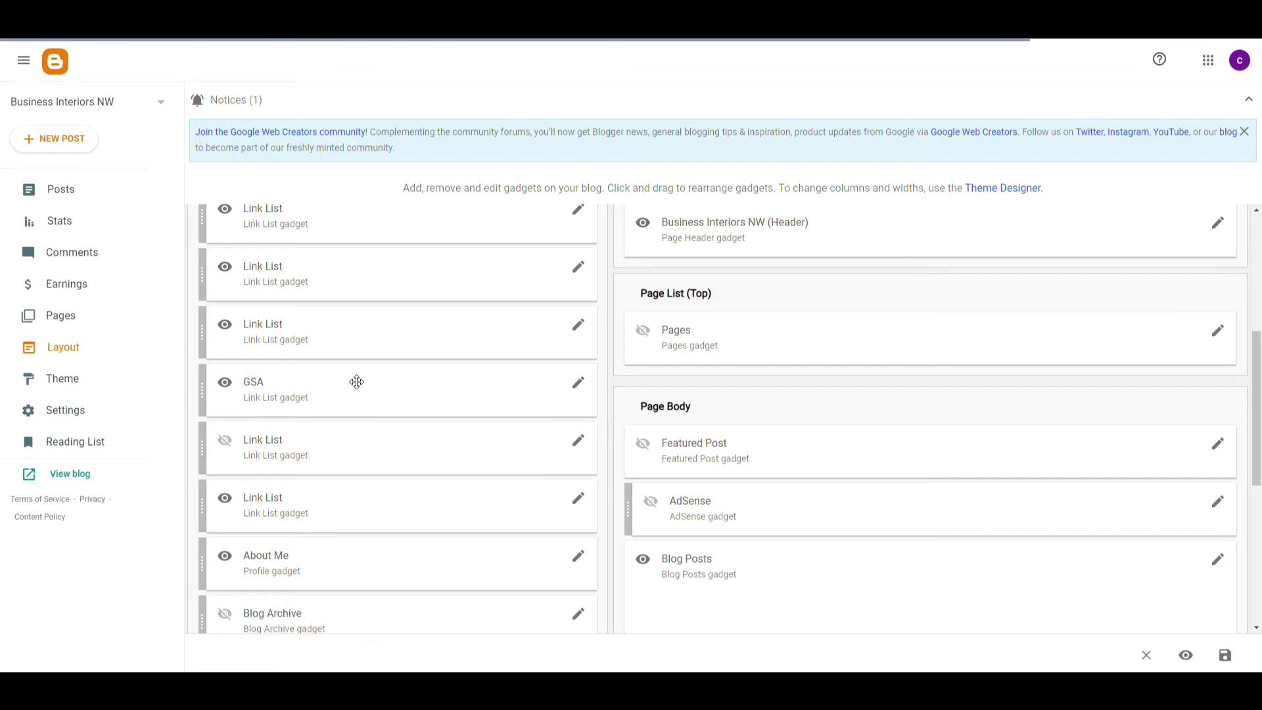
left_click(578, 385)
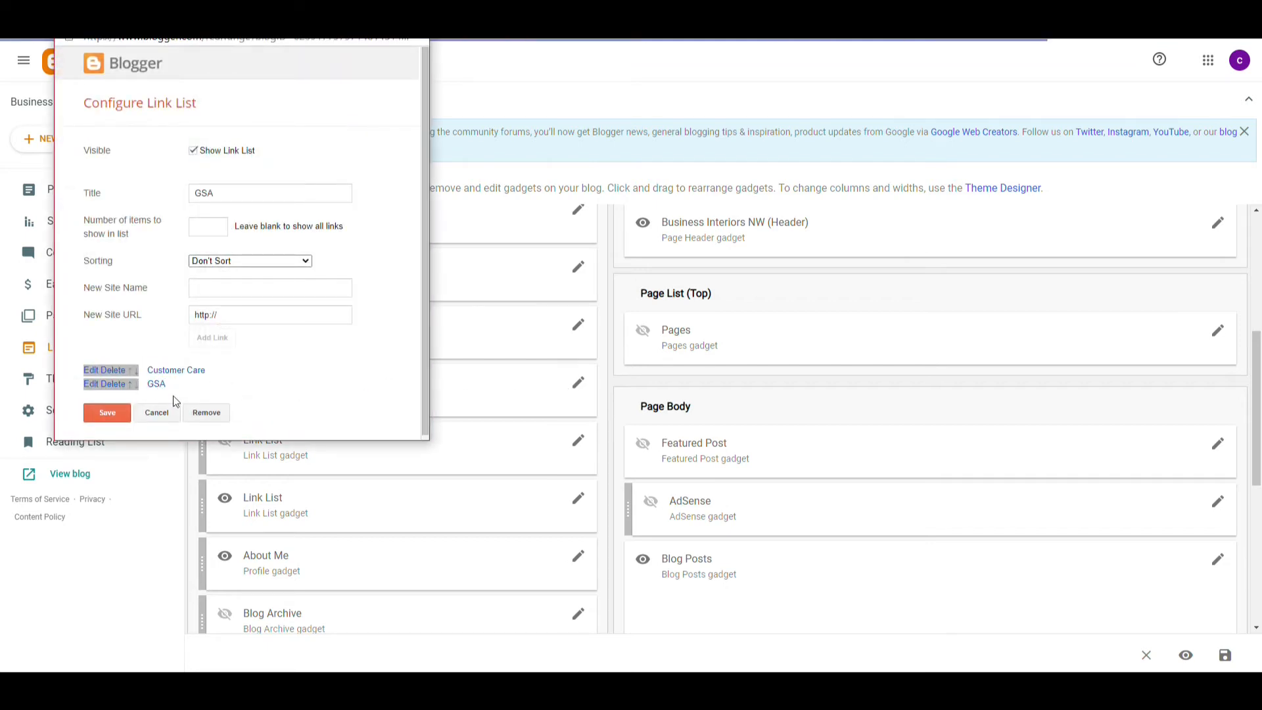
left_click(161, 413)
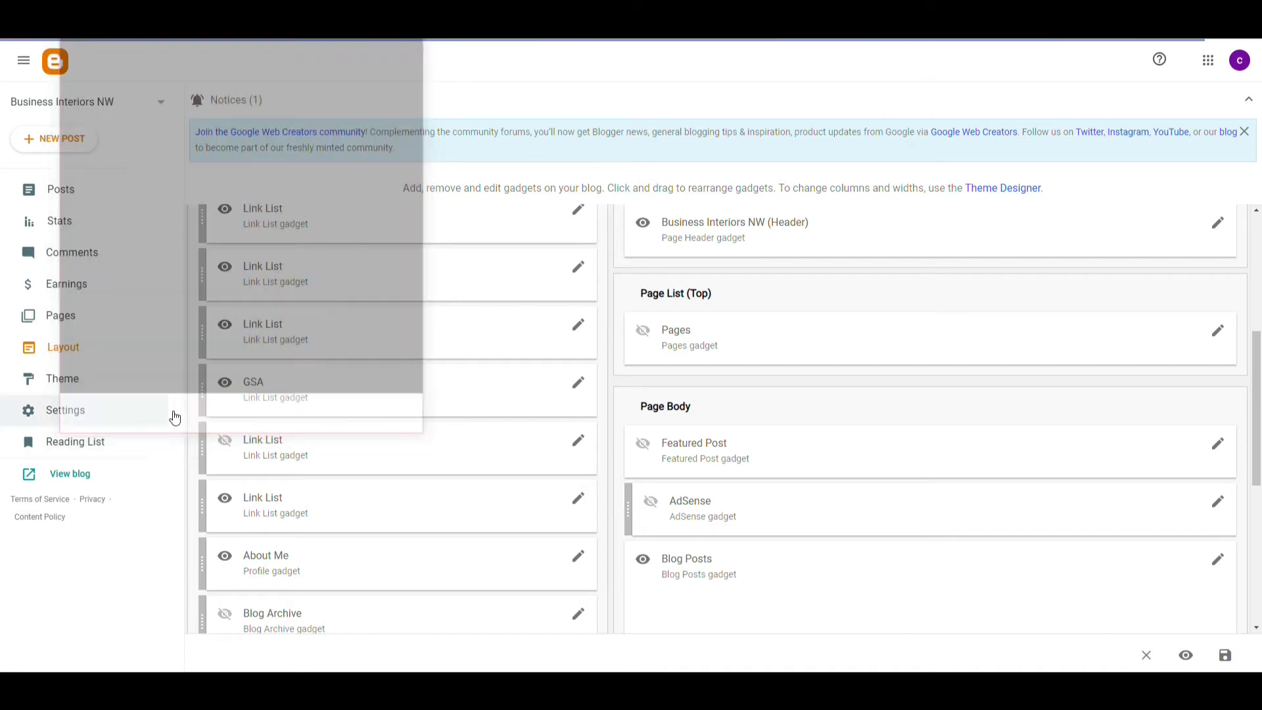
left_click(578, 325)
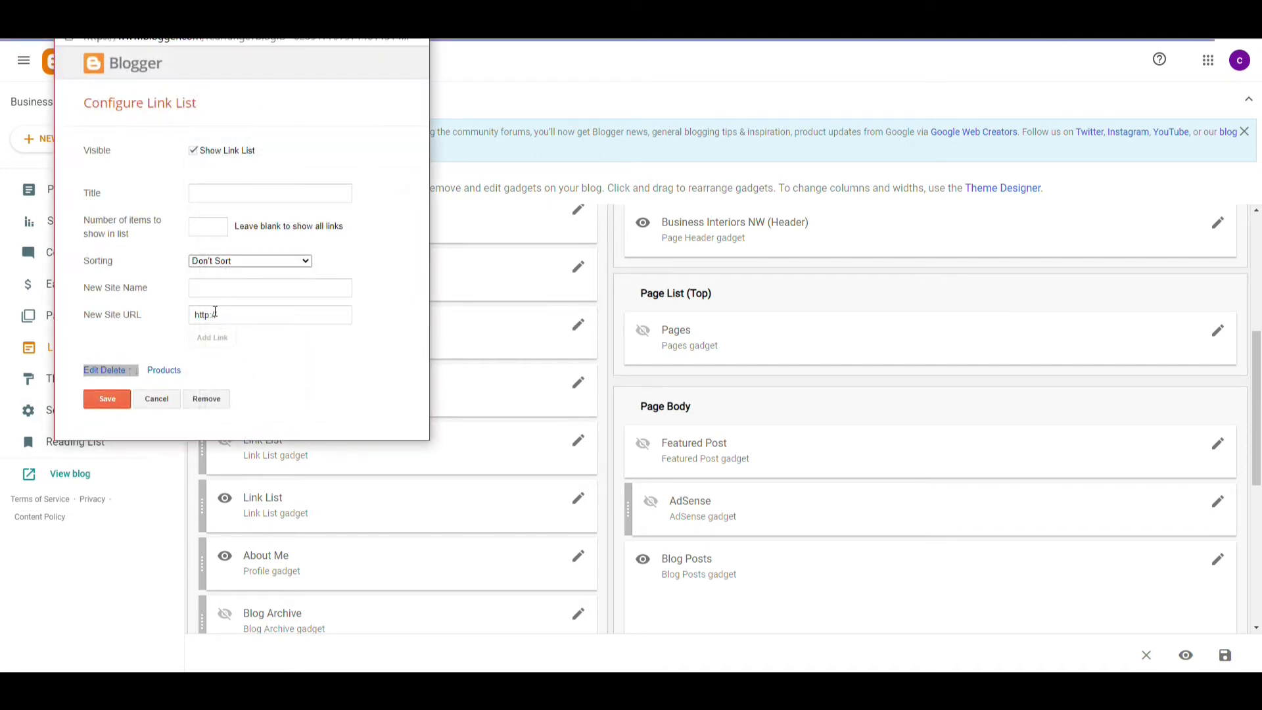
left_click(159, 403)
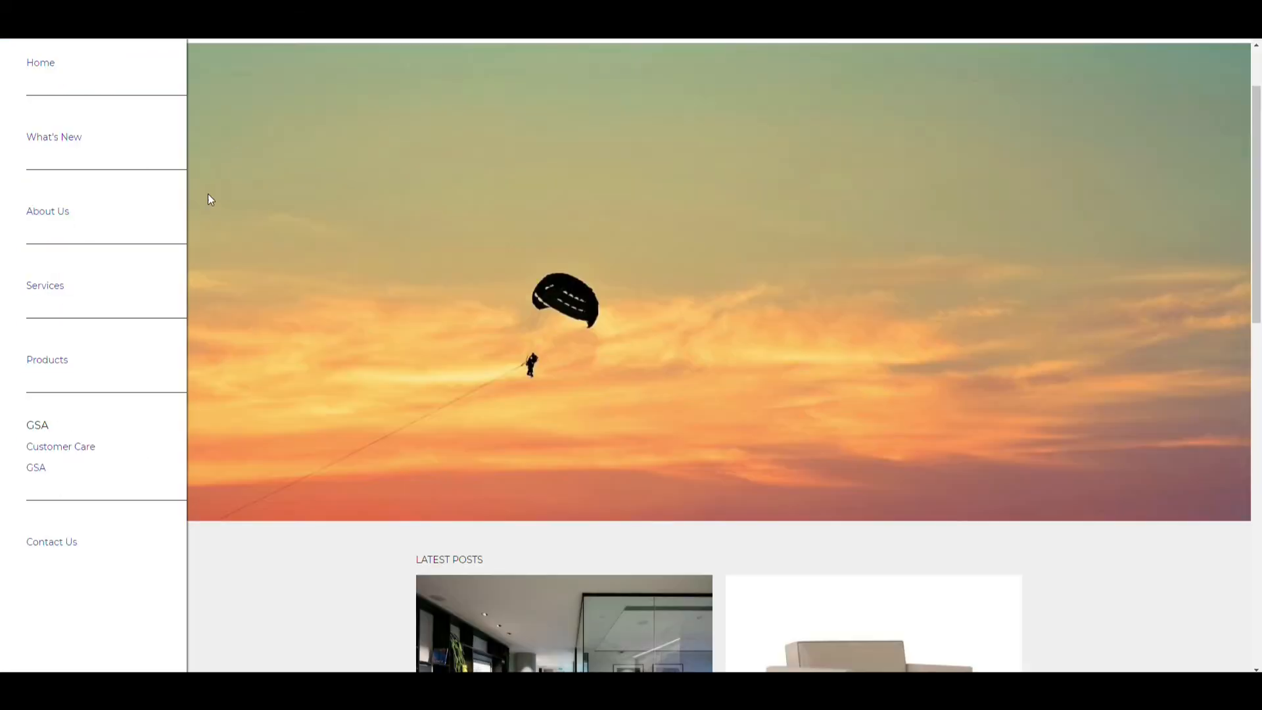
On the blog's home page, look through all the latest posts down to the footer and return to the header
scroll(241, 228, "down", 5)
scroll(606, 312, "down", 8)
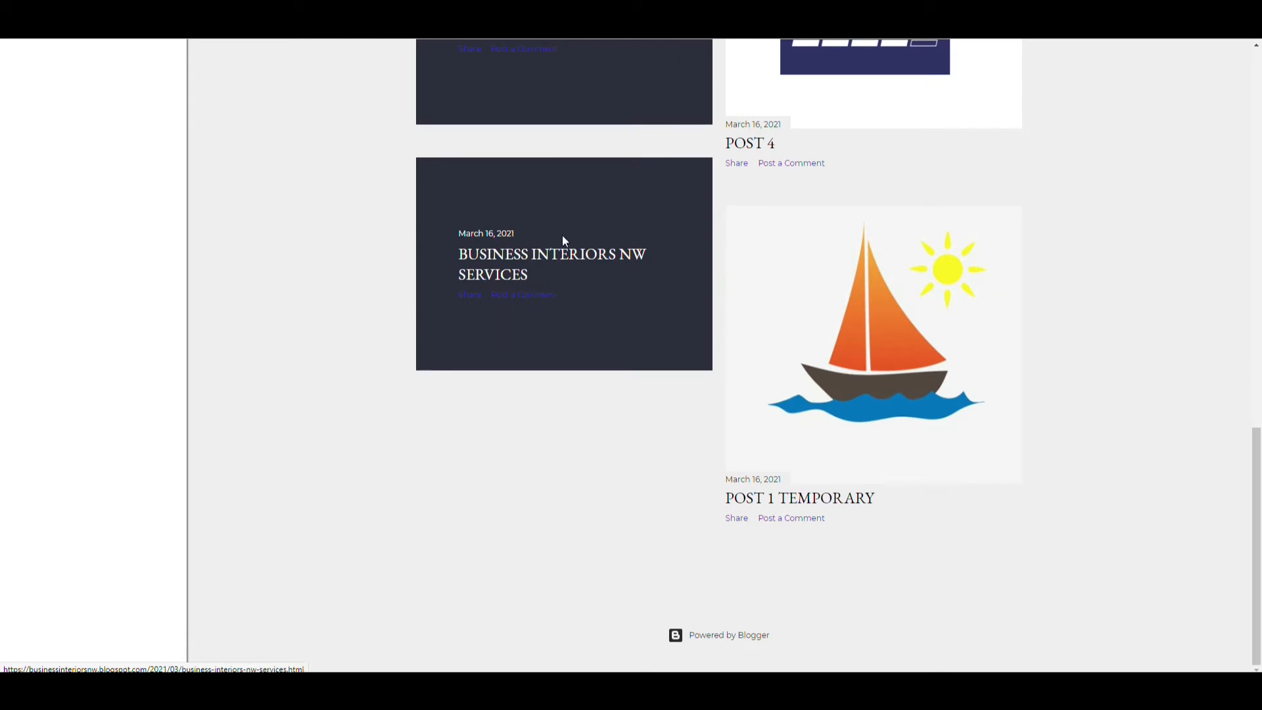
scroll(612, 276, "up", 5)
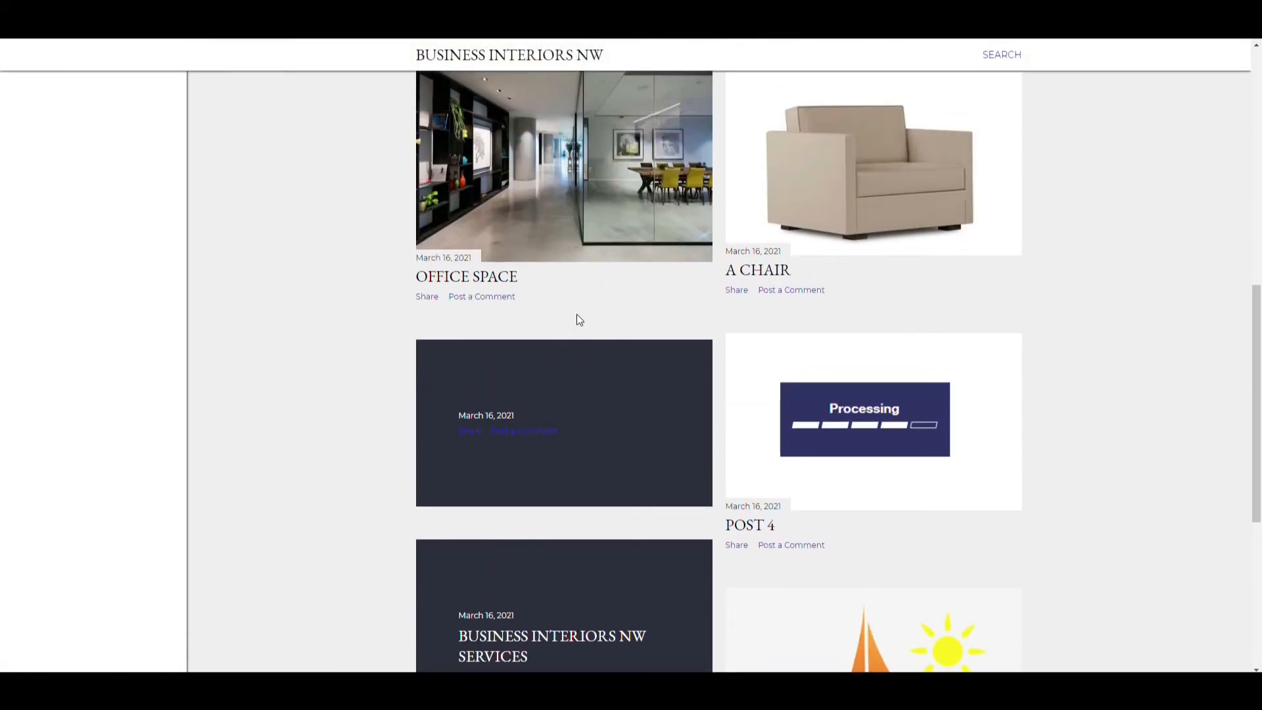
scroll(576, 314, "up", 10)
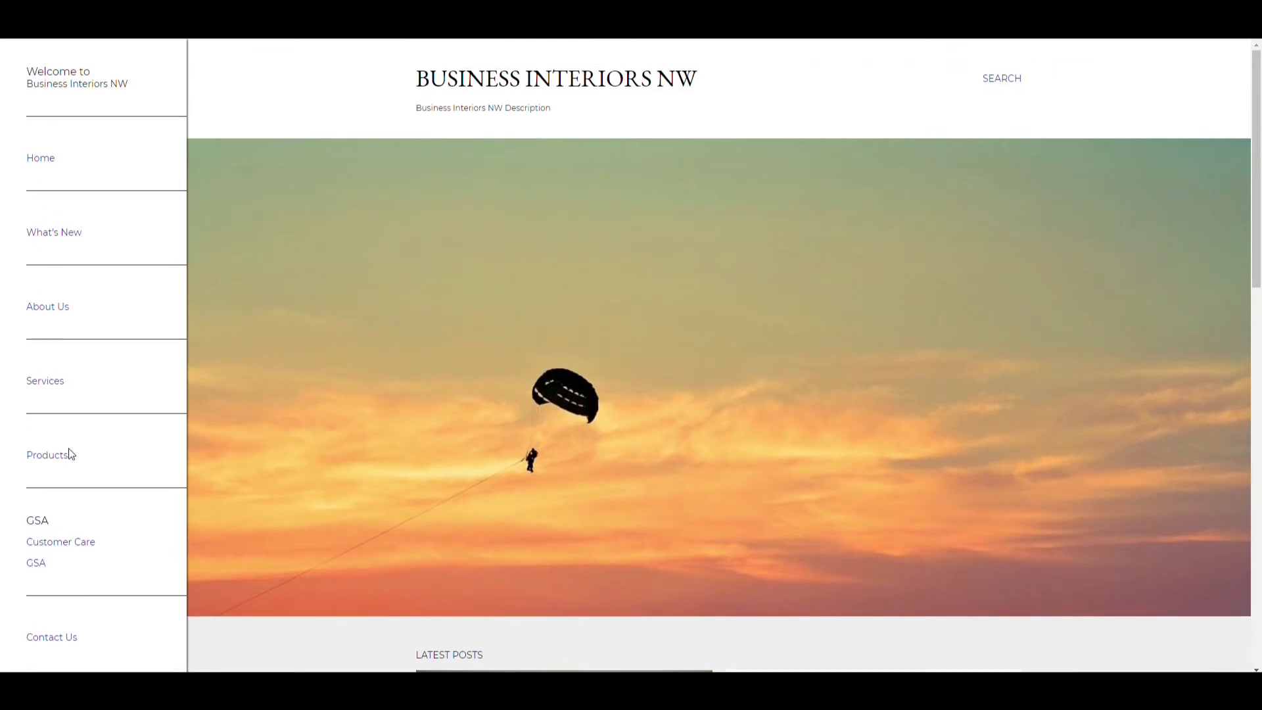
Open the Services link in the blog's sidebar, review its services list and return to the home page
left_click(54, 385)
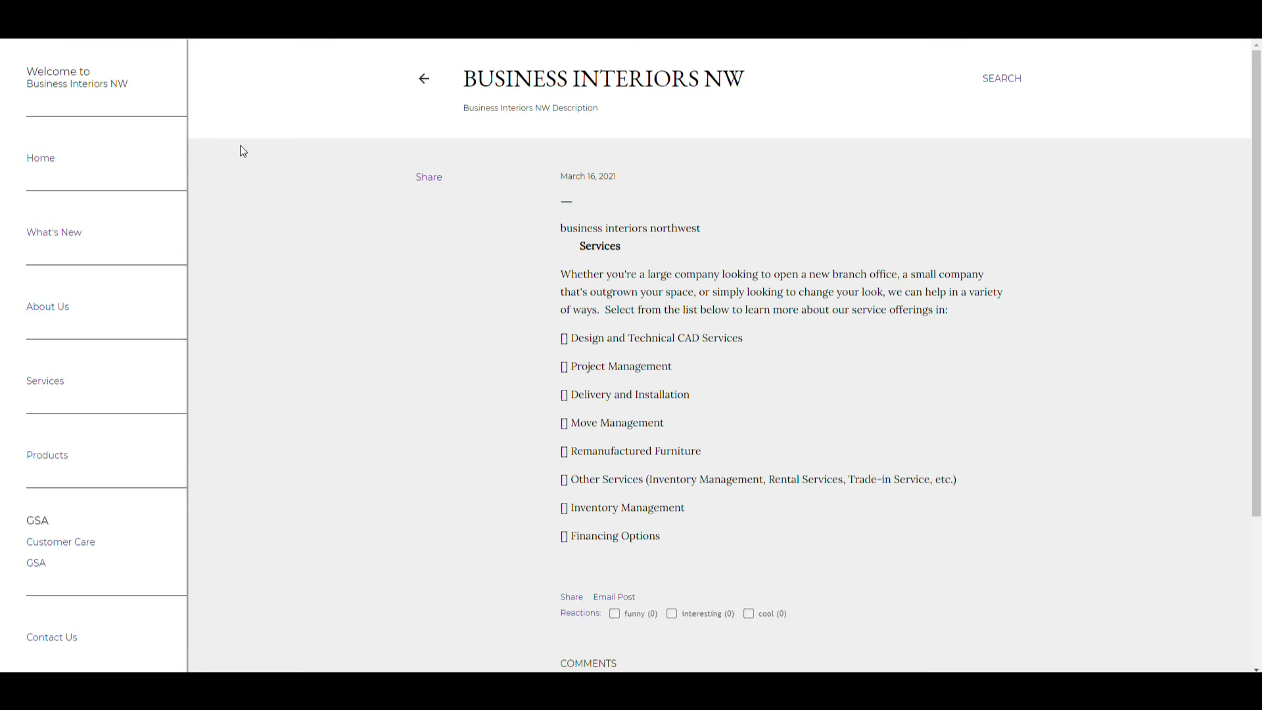
left_click(420, 80)
scroll(583, 329, "down", 6)
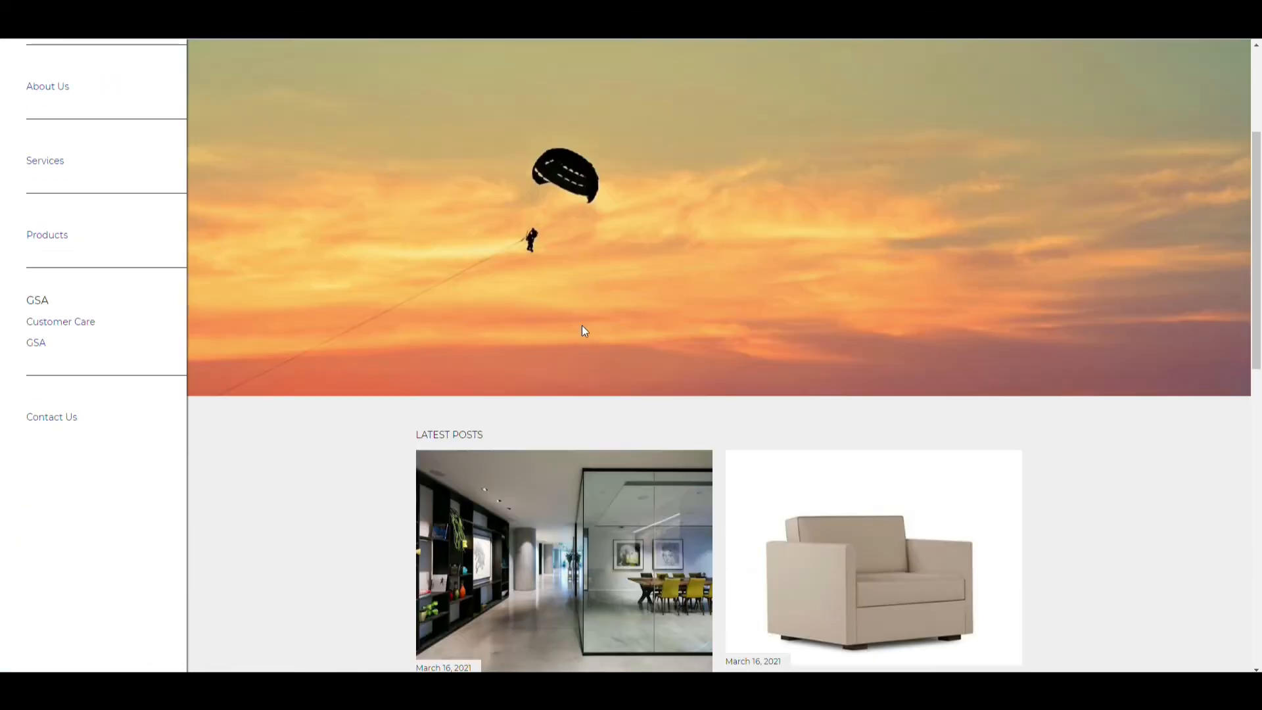
scroll(658, 264, "up", 5)
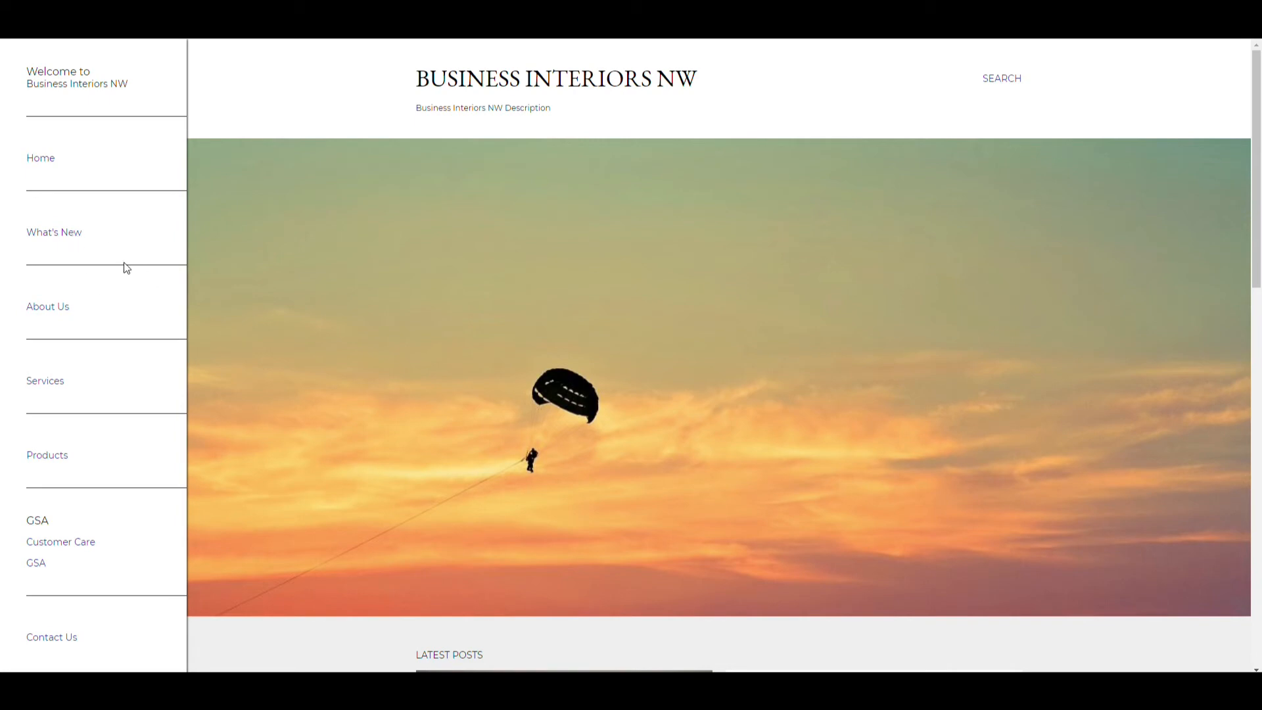
In Blogger's layout, open the Page List (Top) gadget's settings and include About Us among the pages to show
left_click(139, 15)
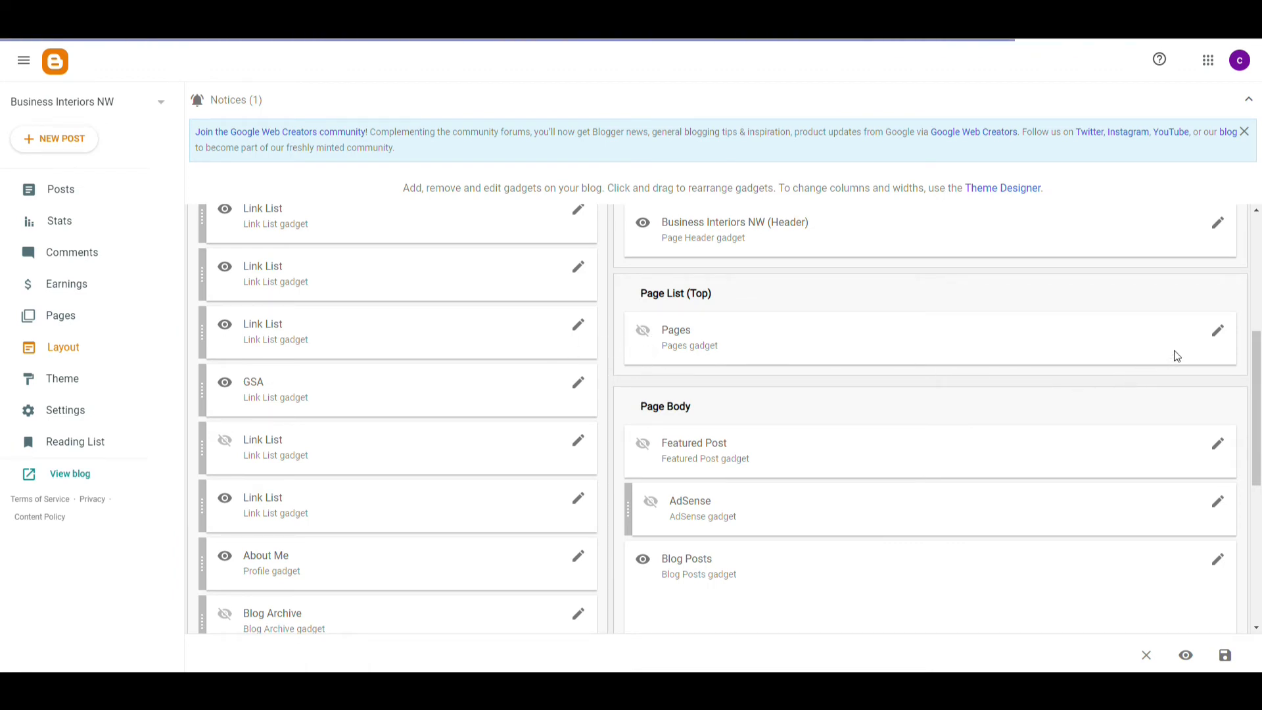
left_click(1218, 331)
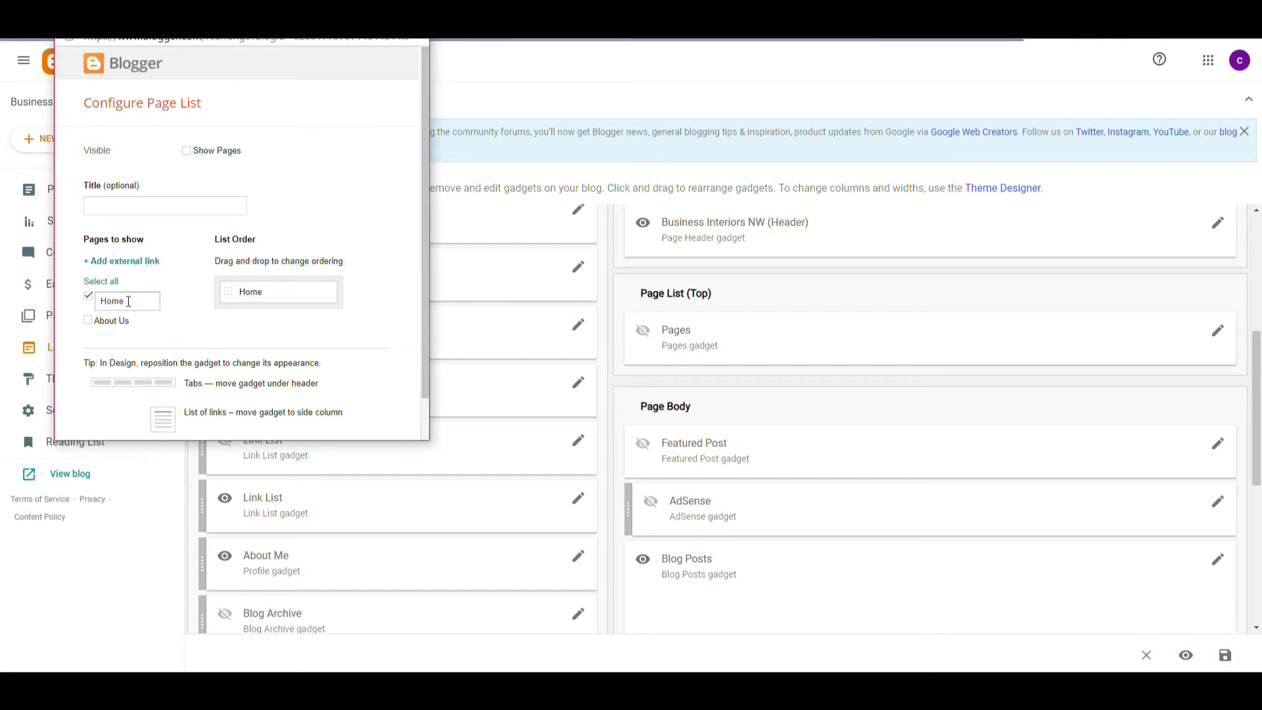
left_click(88, 321)
scroll(90, 325, "down", 2)
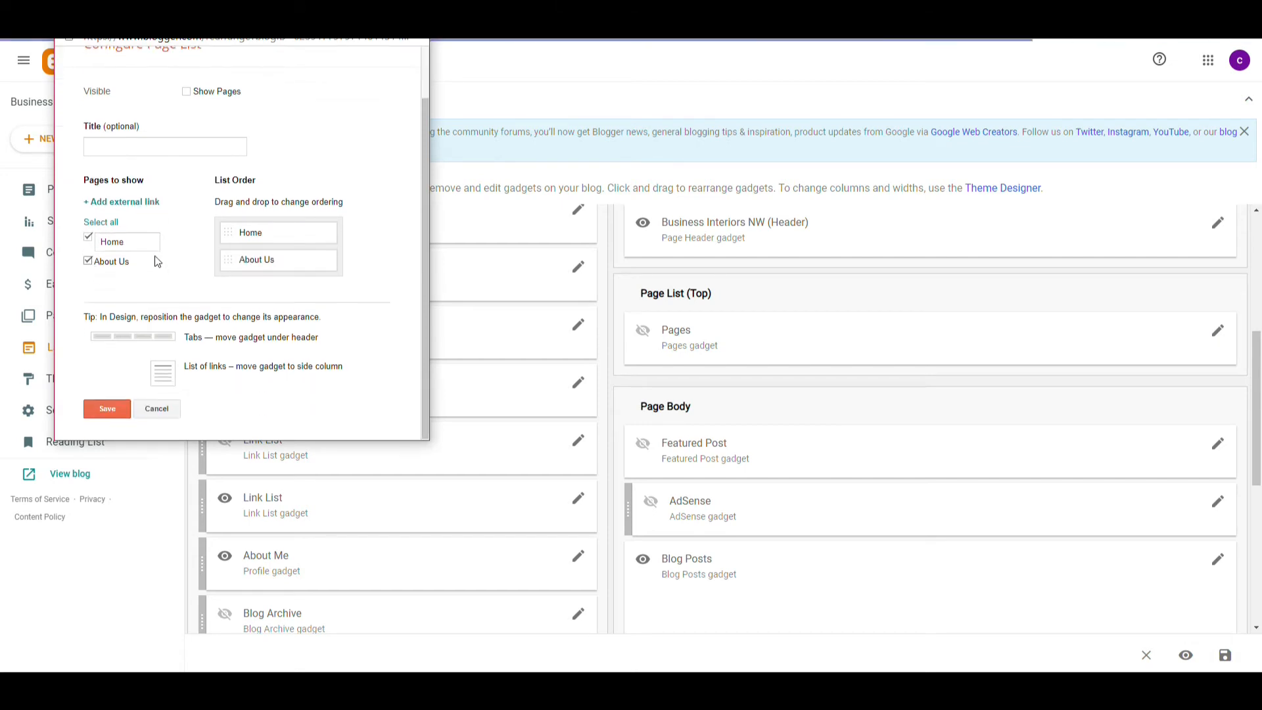
left_click(90, 263)
left_click(90, 270)
Title the top page list "showing all pages", make it visible and save the gadget
left_click(125, 147)
type("showing all p")
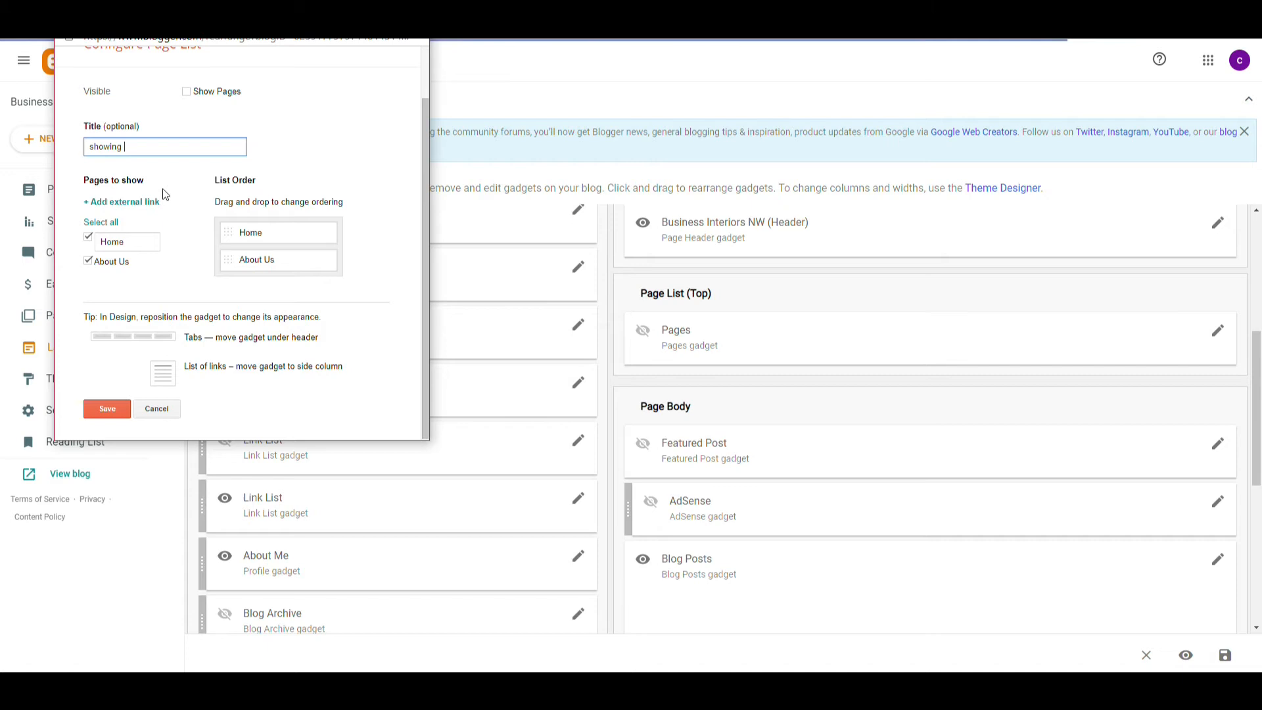
type("ages")
left_click(186, 92)
left_click(105, 410)
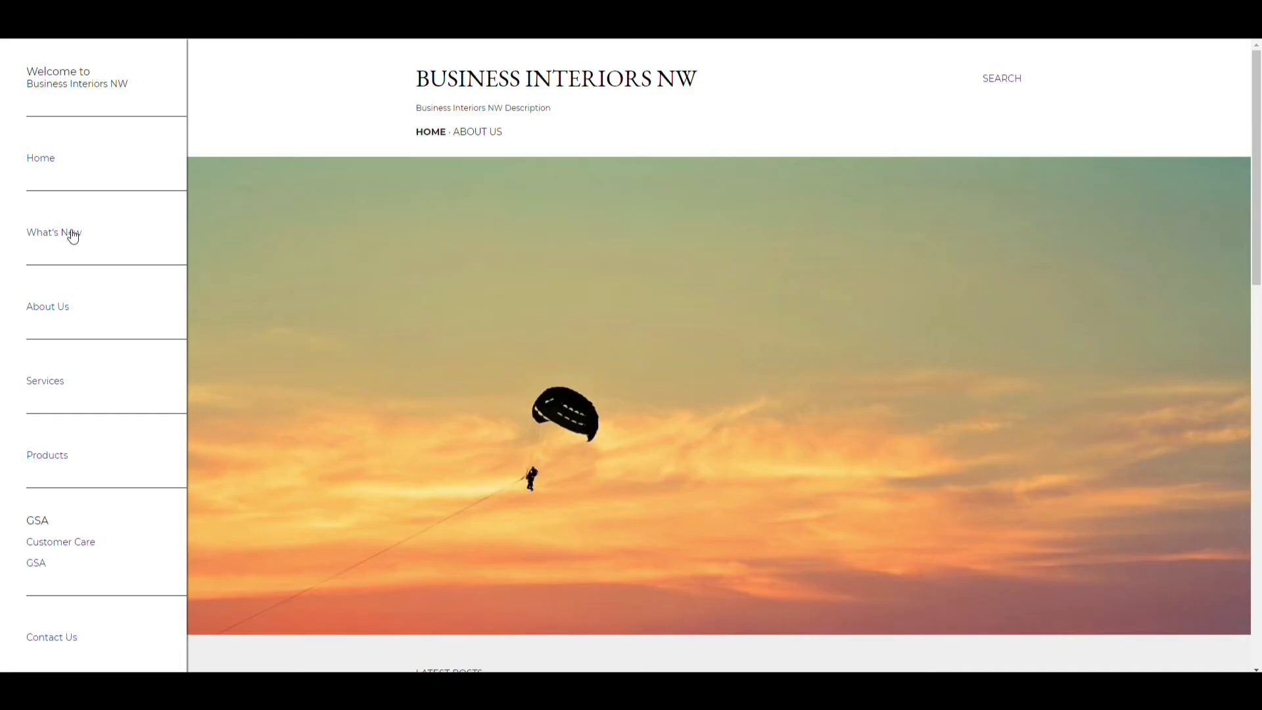
Review the blog's home page with the header page list, and open the Office Space post to look it over
scroll(73, 236, "down", 4)
scroll(89, 243, "up", 4)
scroll(112, 239, "down", 7)
left_click(470, 334)
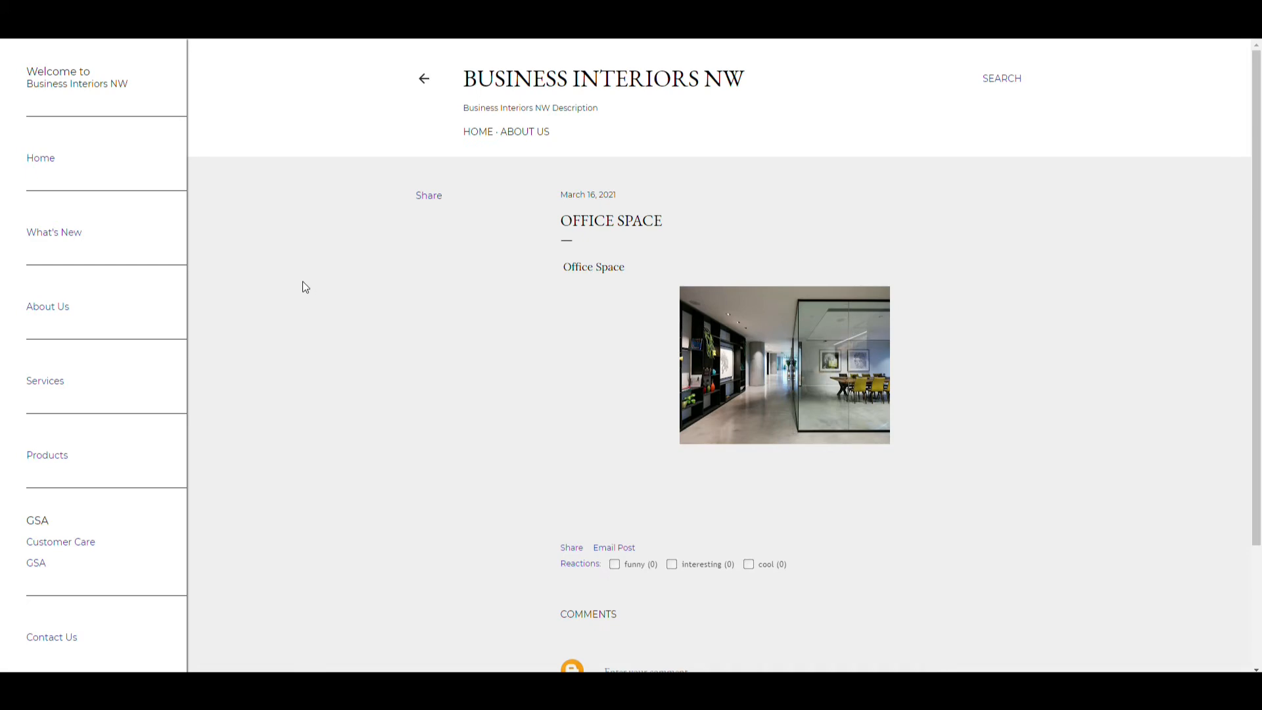
scroll(302, 283, "down", 3)
scroll(302, 281, "up", 3)
In Blogger's layout, add About Us to the sidebar's Pages gadget, title it "showing pages" and save it
left_click(146, 33)
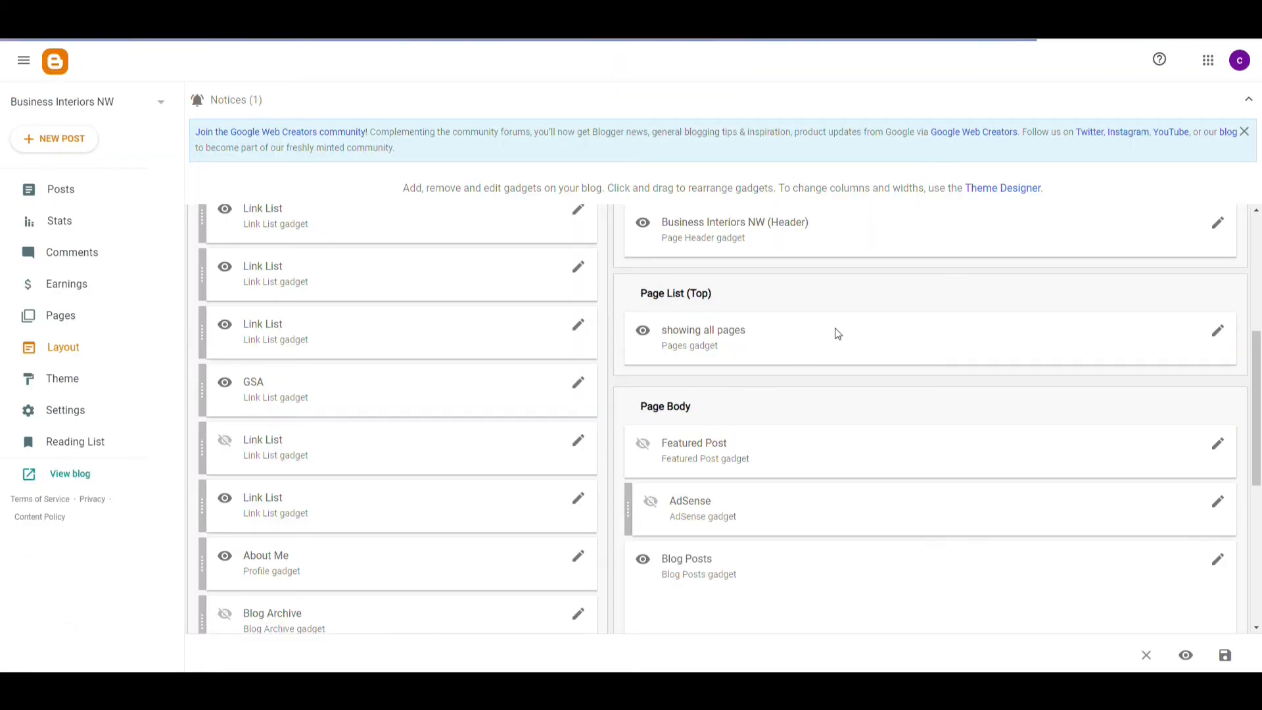
scroll(835, 334, "up", 2)
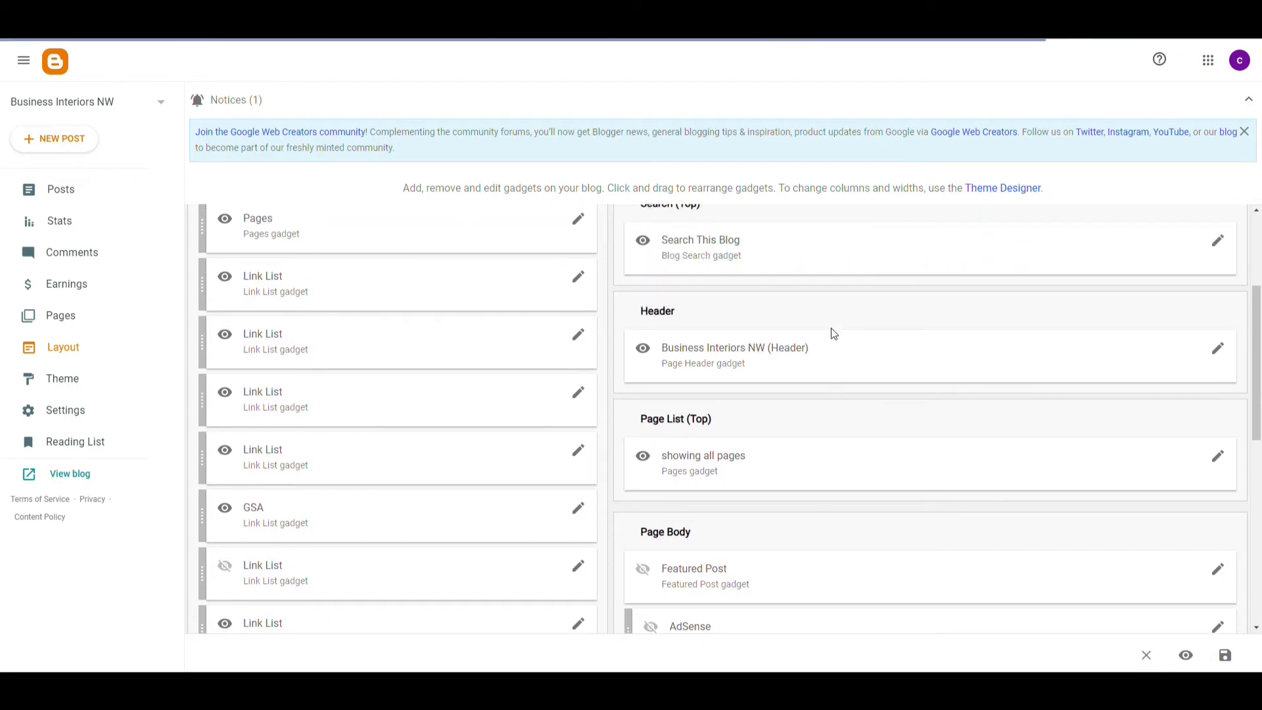
scroll(834, 334, "up", 3)
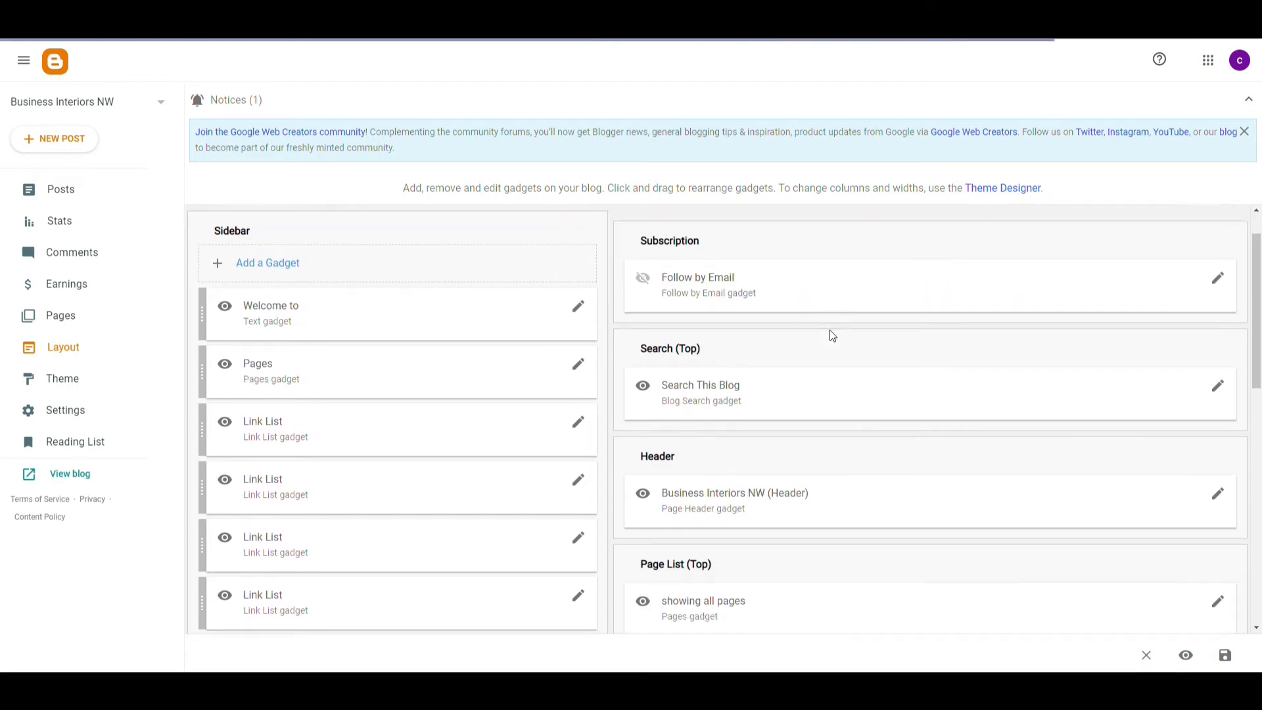
scroll(831, 336, "down", 1)
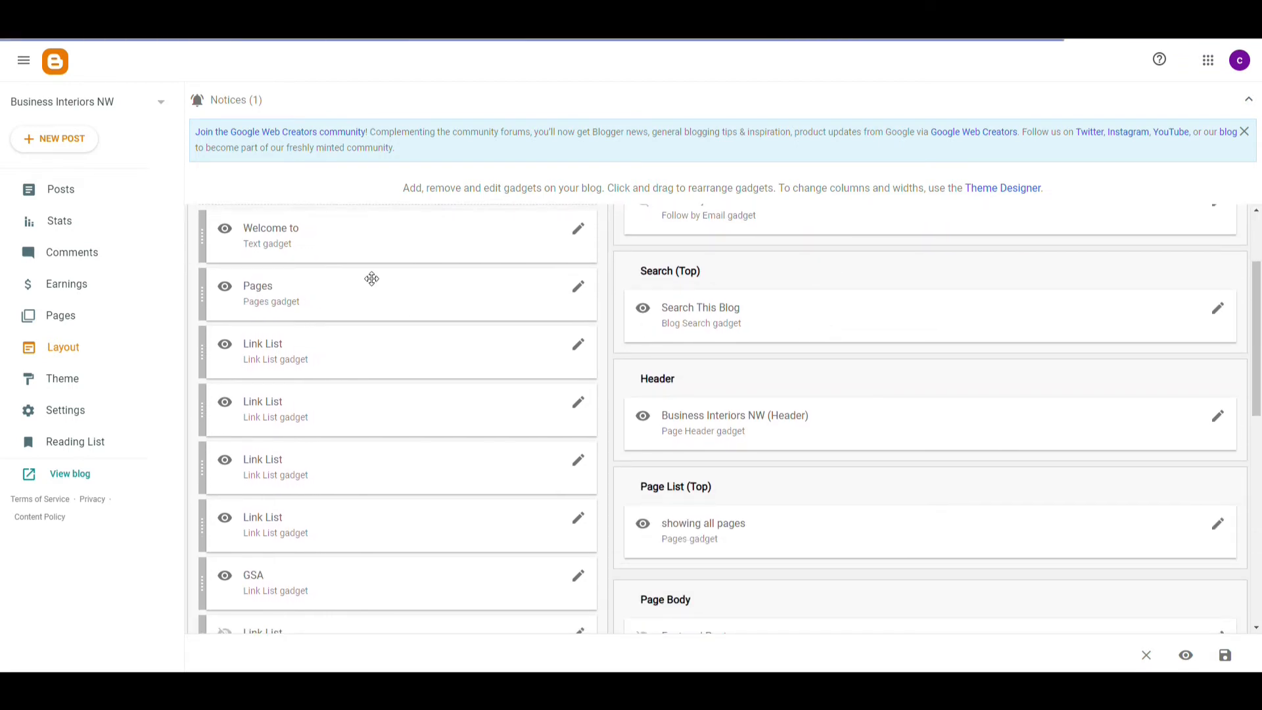
left_click(578, 288)
left_click(87, 274)
left_click(144, 162)
type("showing pages")
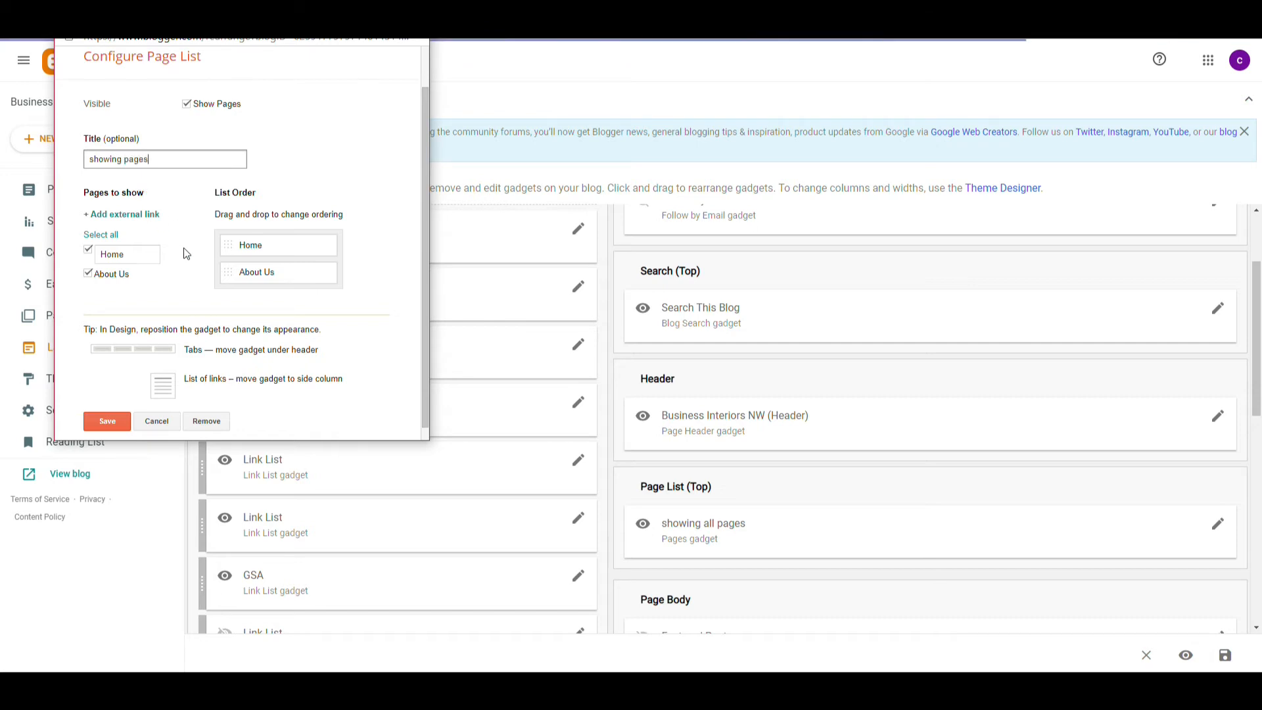
left_click(108, 422)
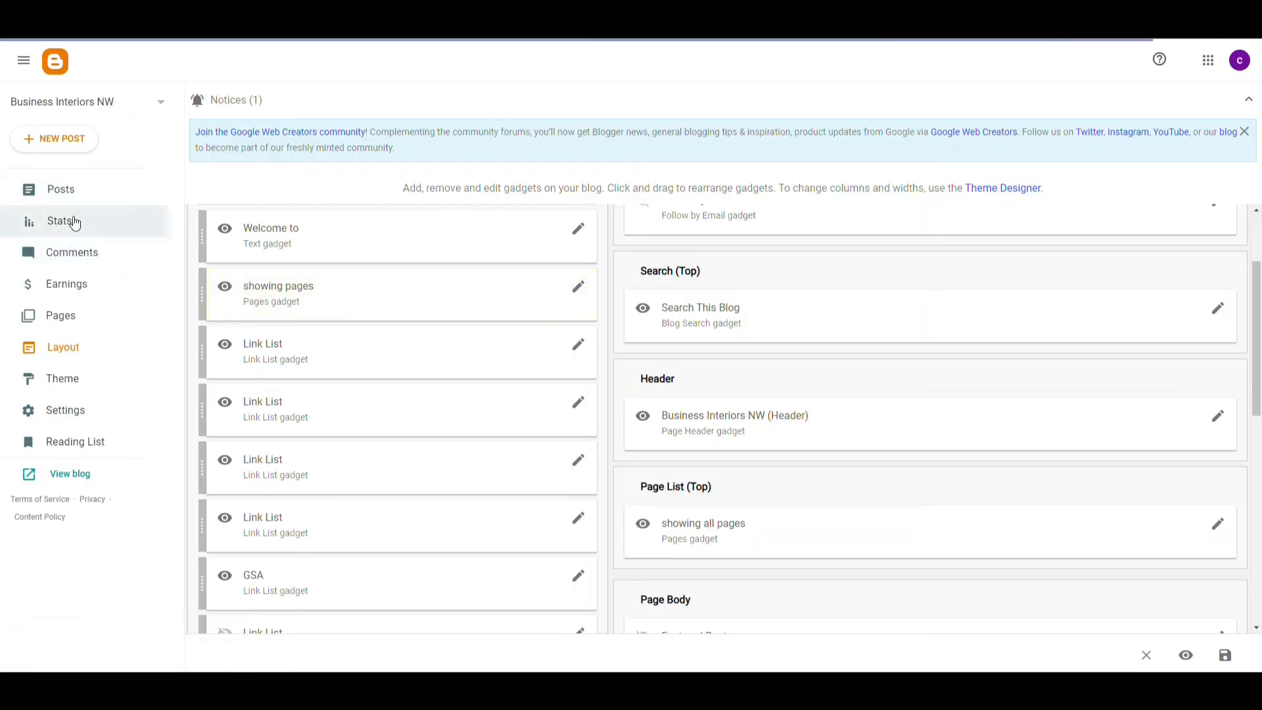
Show the blog's list of pages and its list of posts in Blogger
left_click(66, 314)
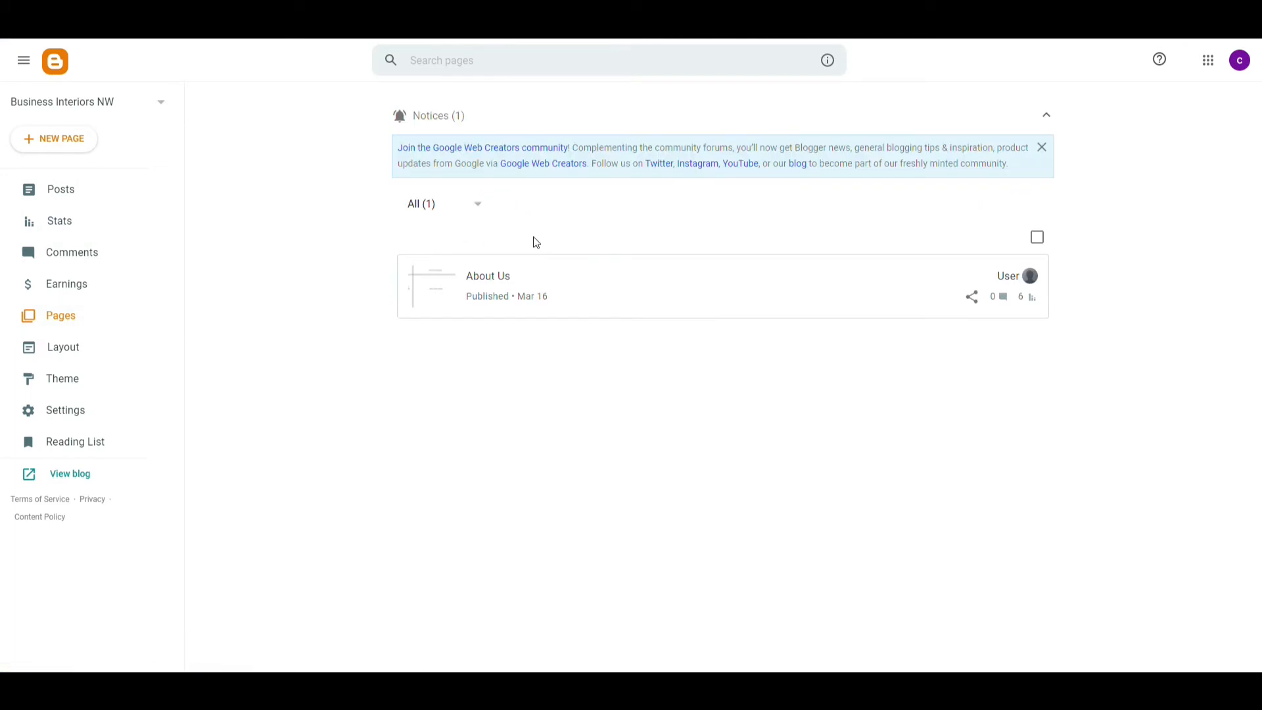
left_click(59, 190)
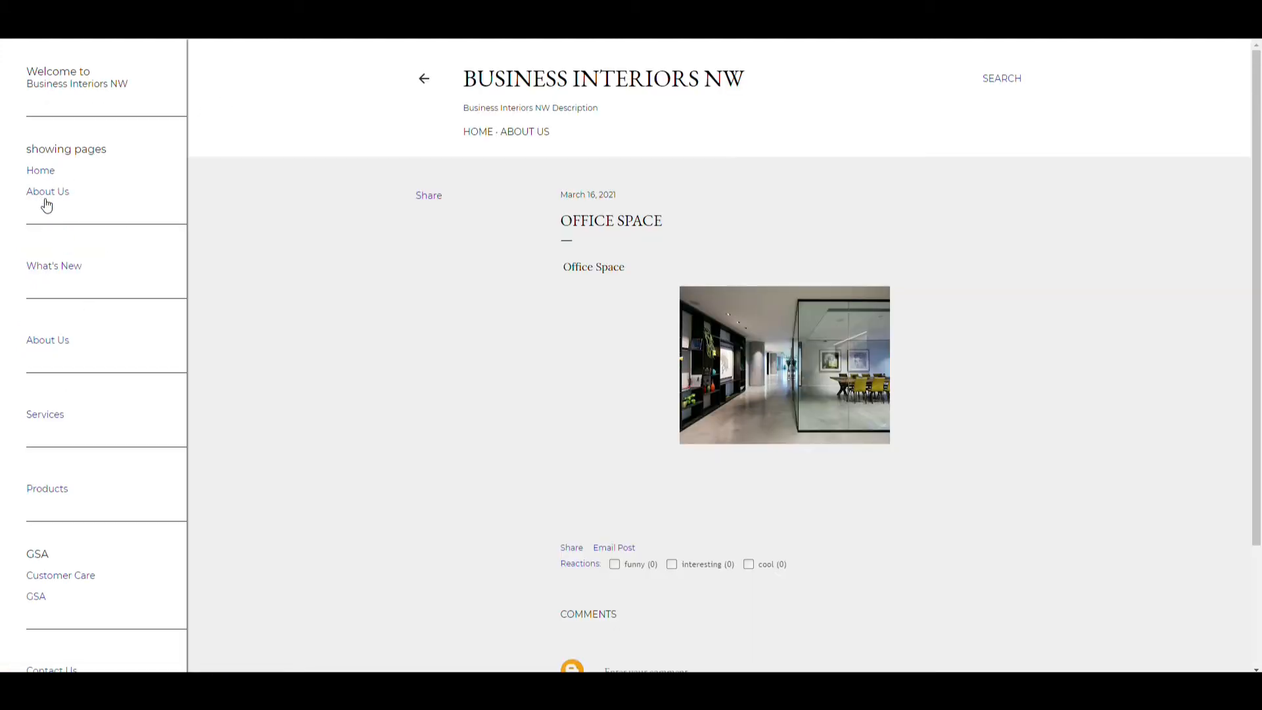
On the blog, try the Home and About Us links under "showing pages" and look over the About Us page
left_click(44, 173)
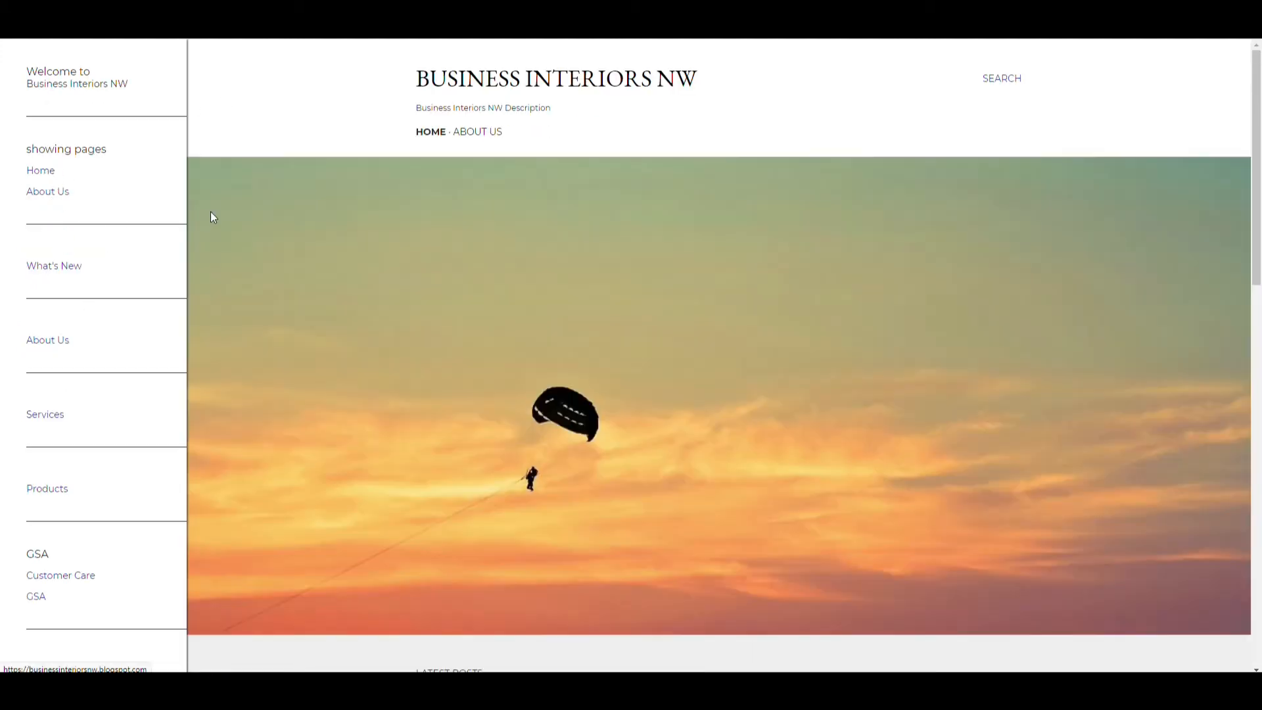
left_click(43, 195)
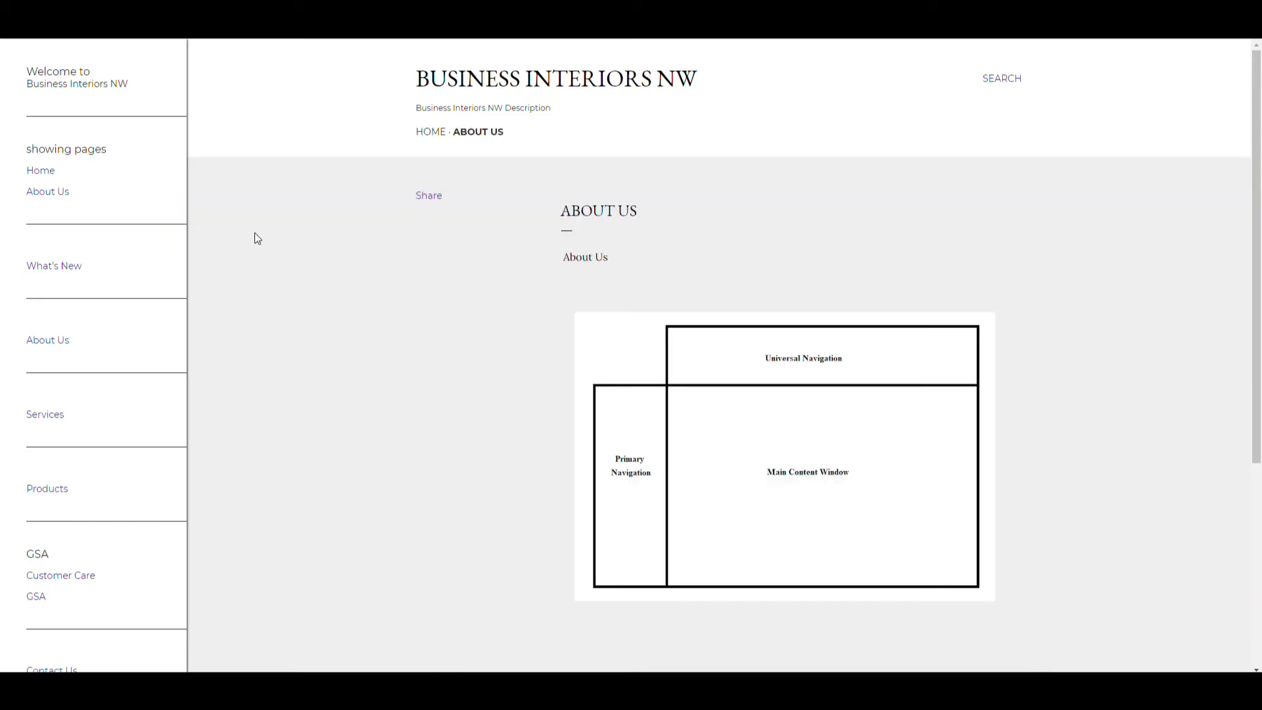
left_click(42, 174)
left_click(46, 191)
scroll(142, 235, "down", 2)
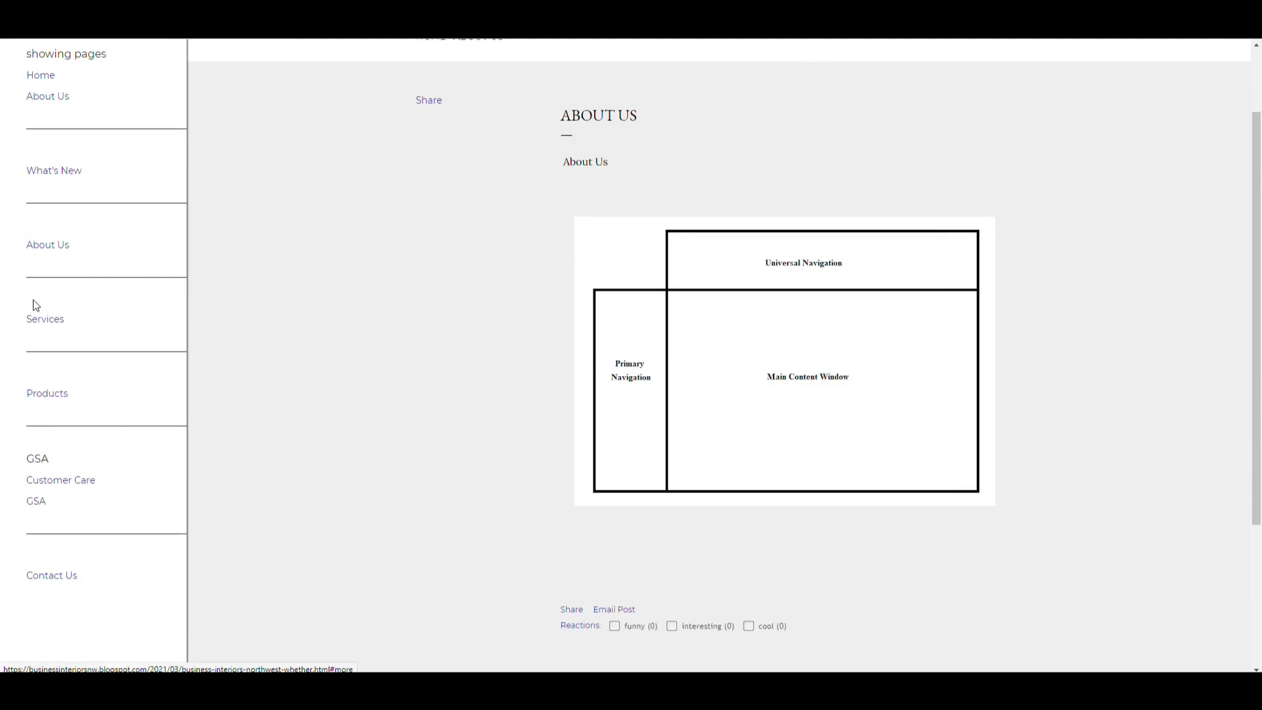
Open the separate Services and About Us links in the blog's sidebar, and return to the home page
left_click(40, 326)
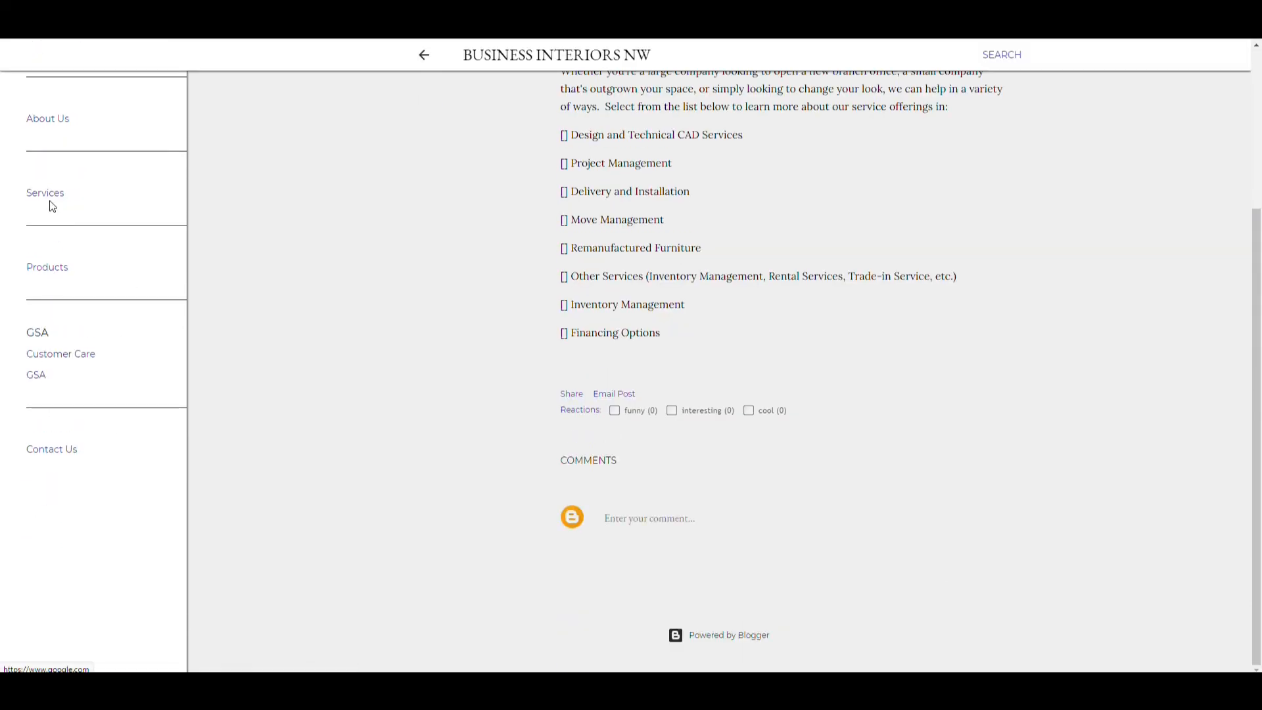
left_click(50, 123)
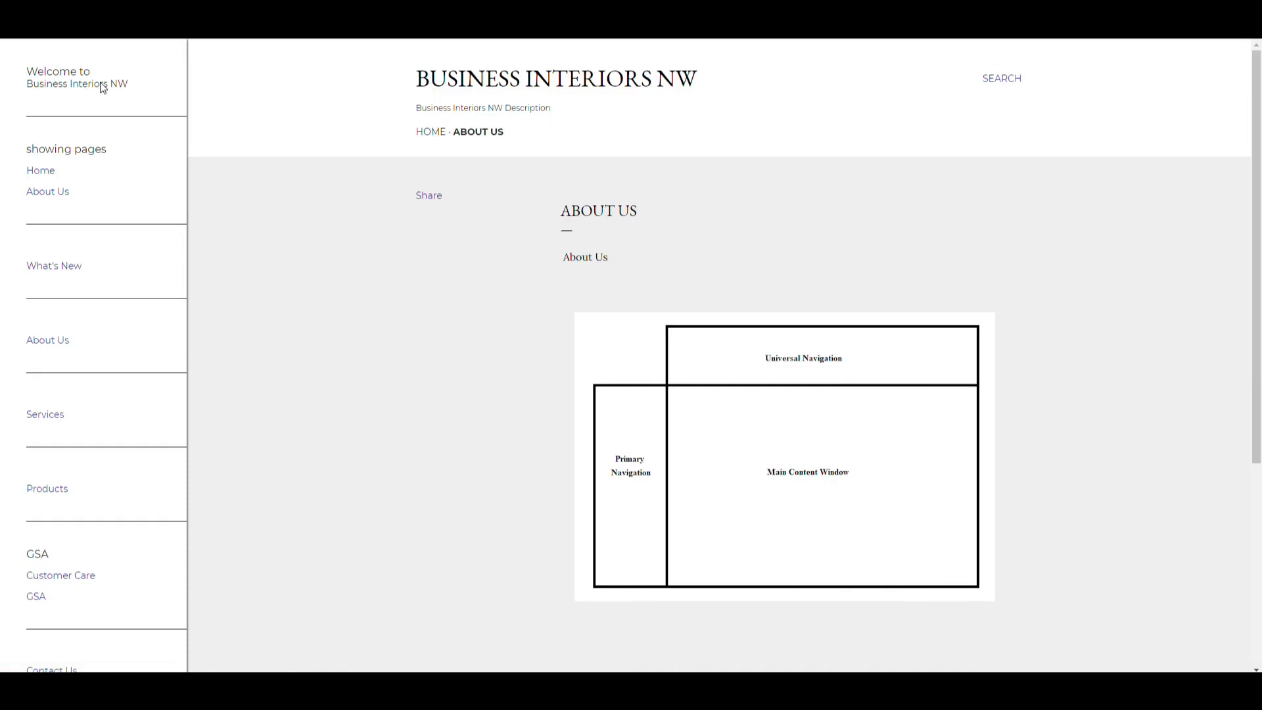
left_click(40, 171)
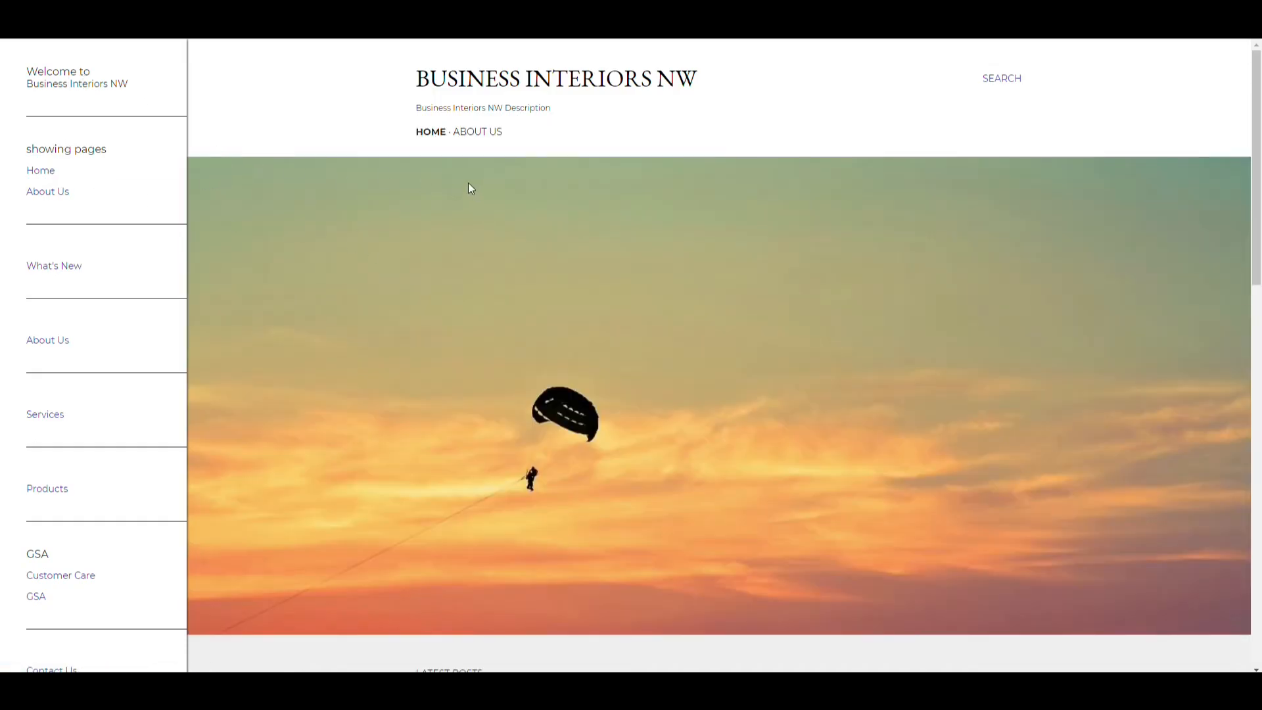
Check the list of posts in Blogger, and compare it with the latest posts on the blog's home page
left_click(92, 10)
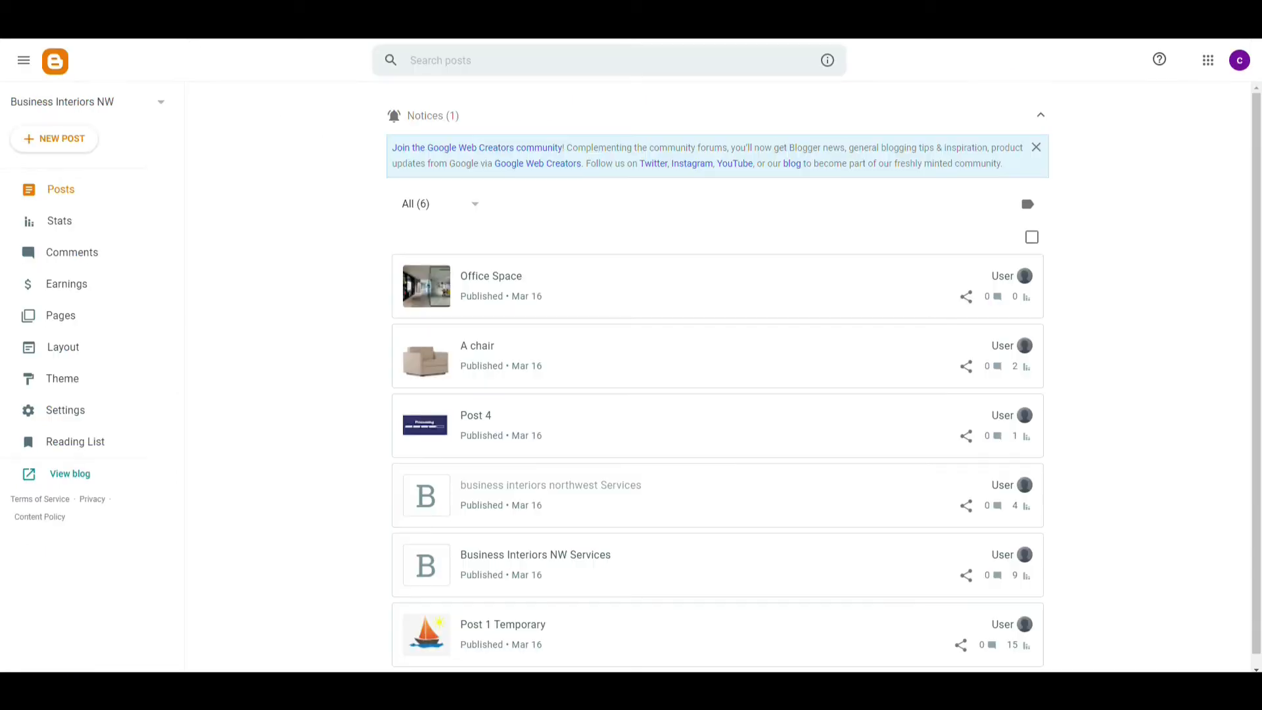
left_click(223, 10)
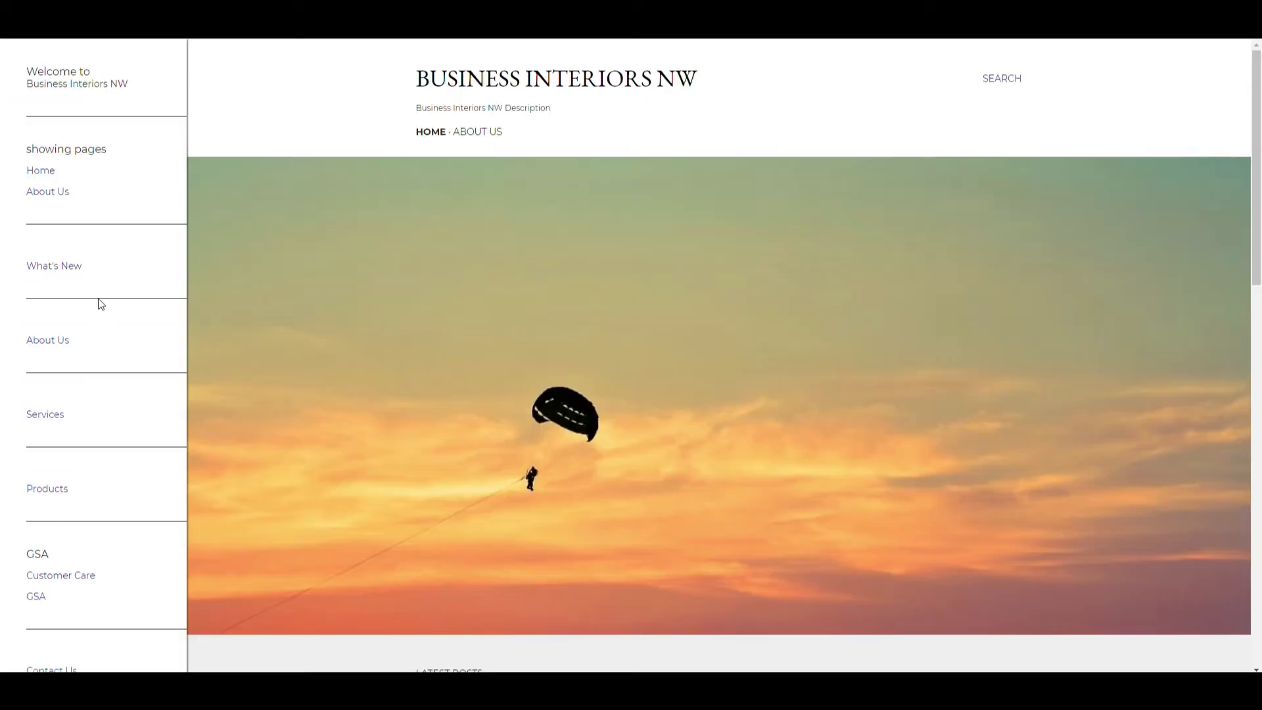
scroll(106, 247, "down", 2)
scroll(277, 289, "down", 7)
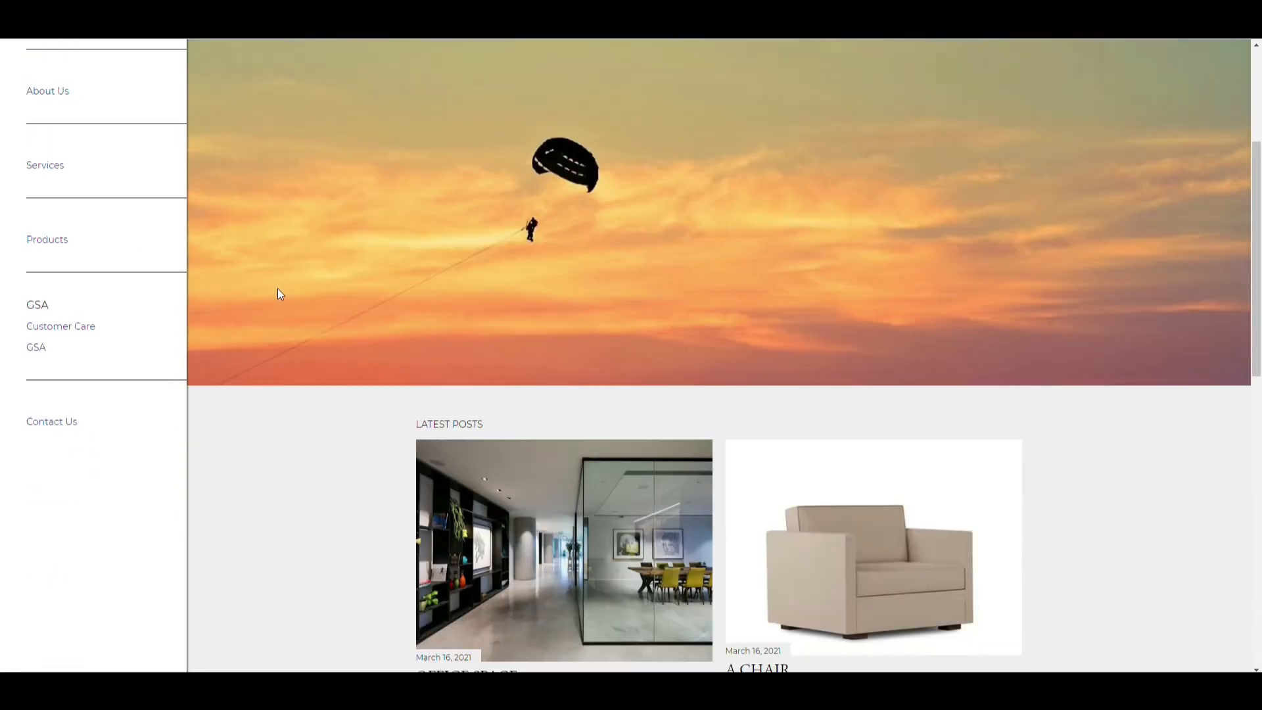
Open the Office Space post from the blog's latest posts and return to the home page
left_click(419, 309)
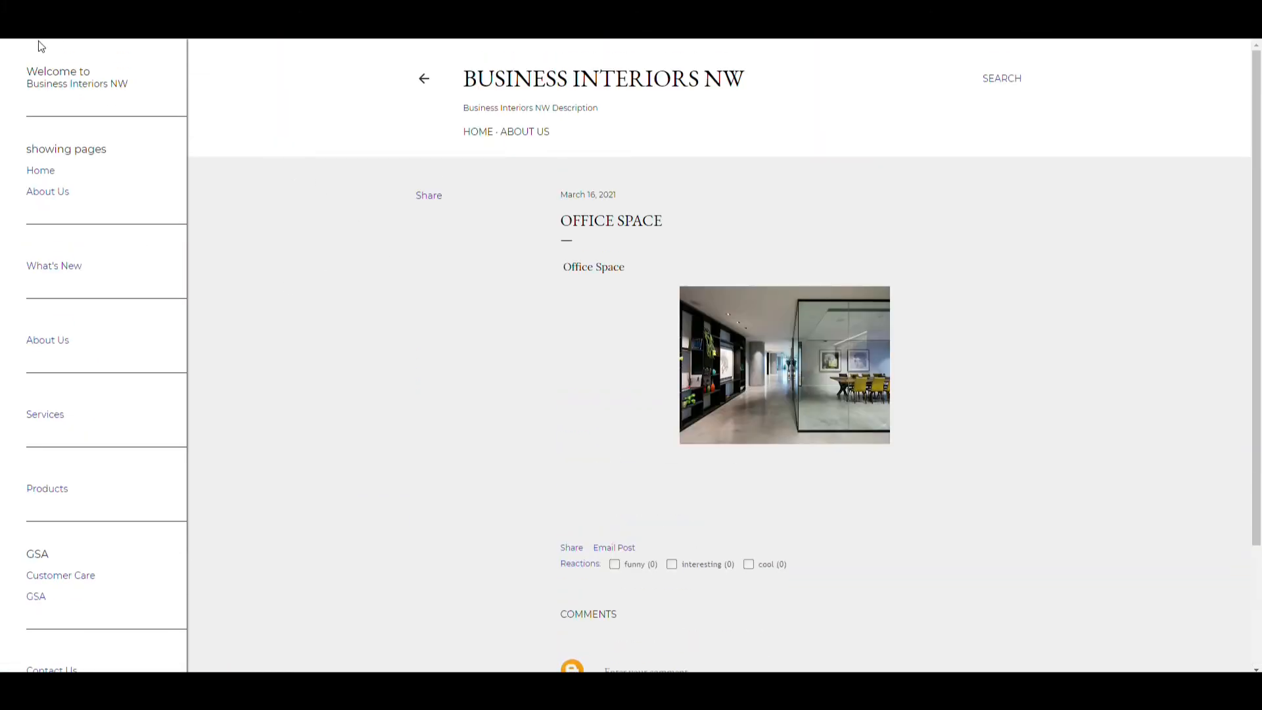
left_click(41, 171)
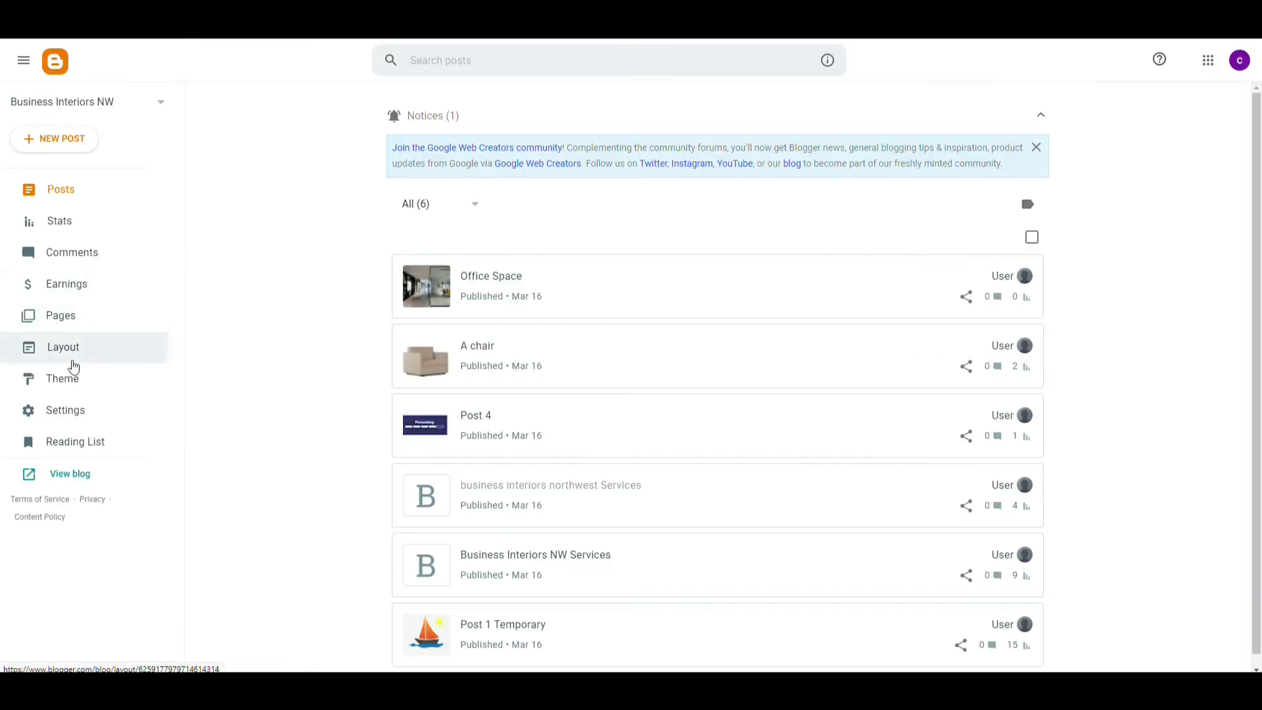
In Blogger's layout, move the "Welcome to" text gadget from the sidebar to the Header section, below the page header gadget
left_click(73, 367)
left_click_drag(423, 386, 399, 459)
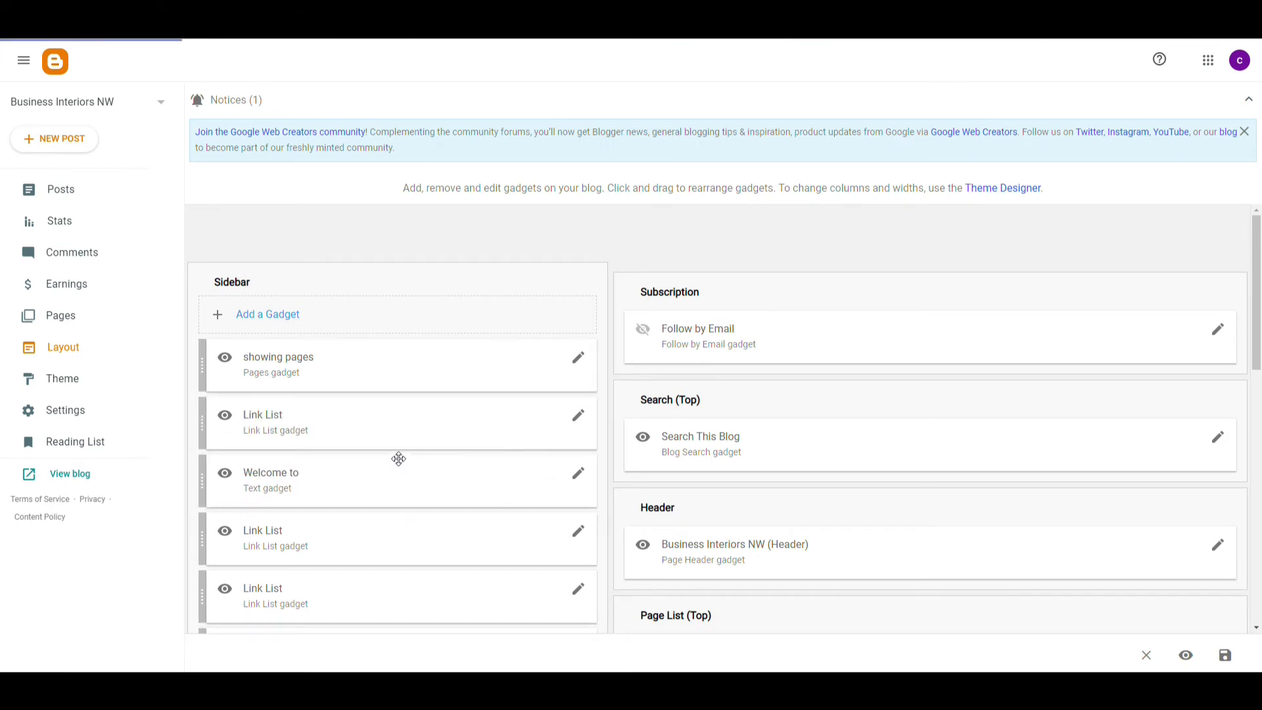
left_click_drag(324, 482, 814, 480)
scroll(789, 421, "down", 3)
left_click_drag(730, 345, 732, 532)
Move the last visible Link List gadget from the sidebar into Page Body above Blog Posts, and save the layout
scroll(736, 500, "down", 4)
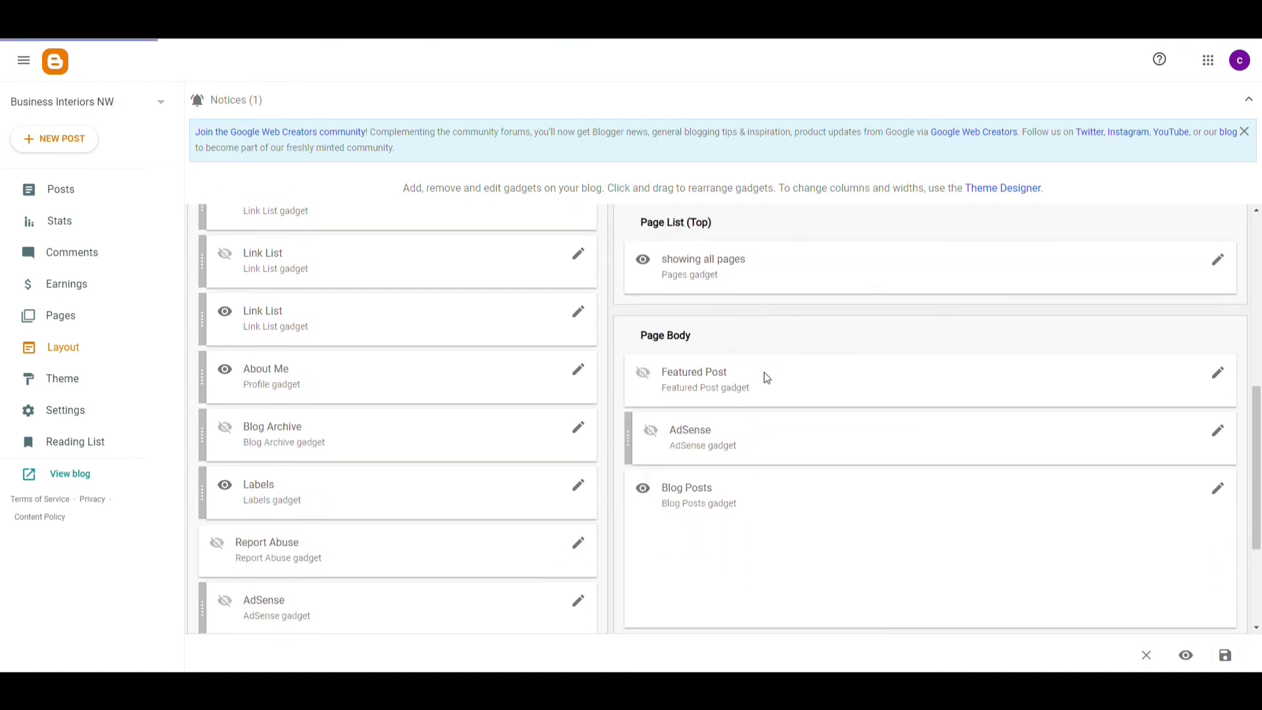
scroll(775, 389, "down", 2)
scroll(776, 391, "up", 1)
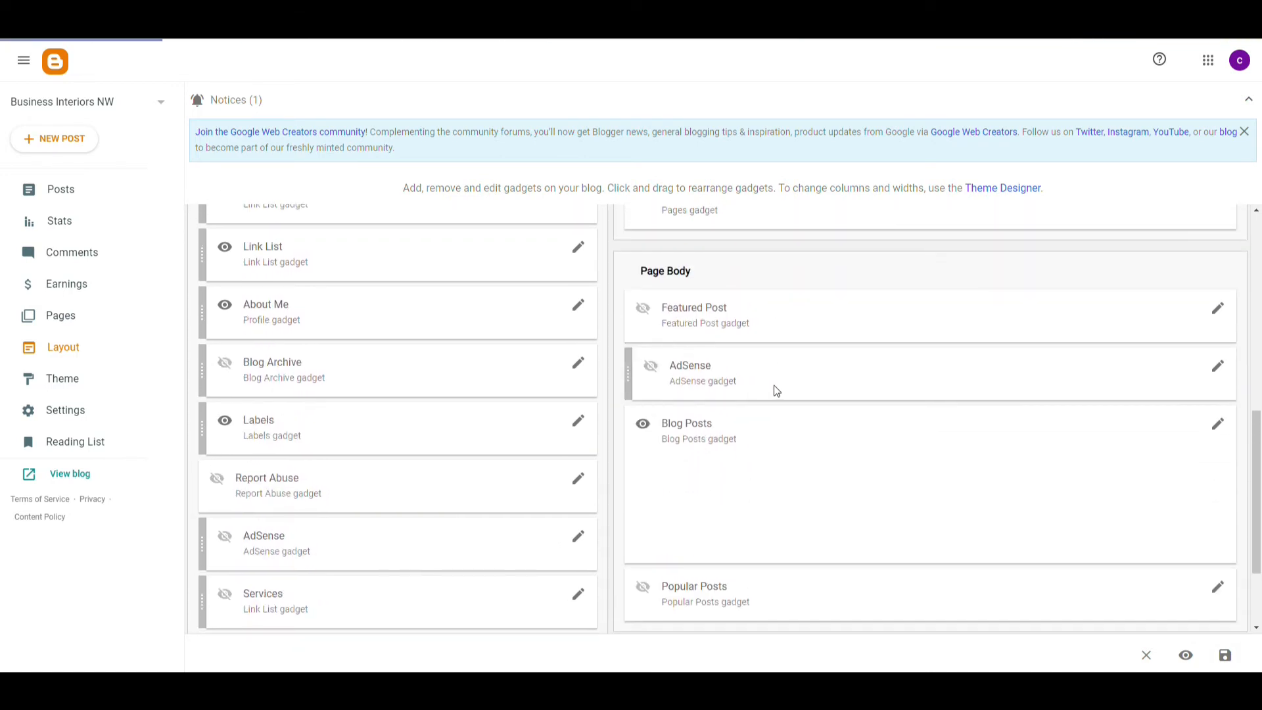
scroll(776, 388, "up", 3)
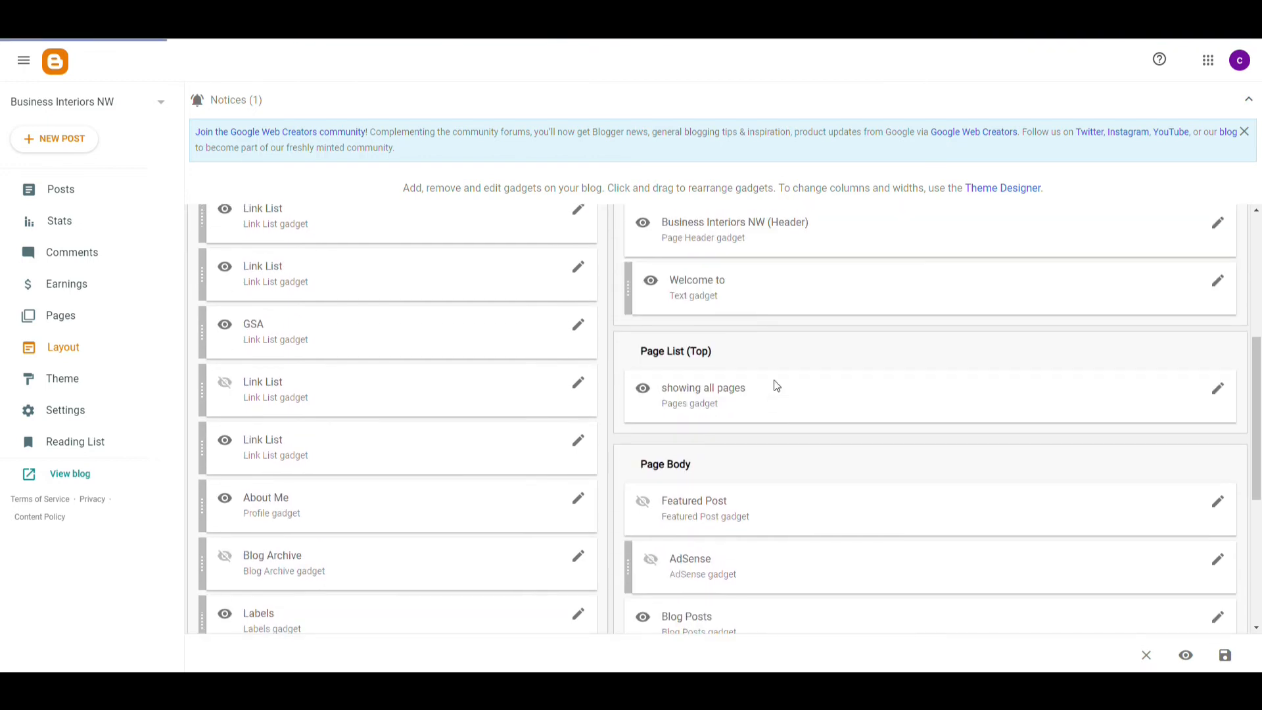
scroll(921, 448, "down", 5)
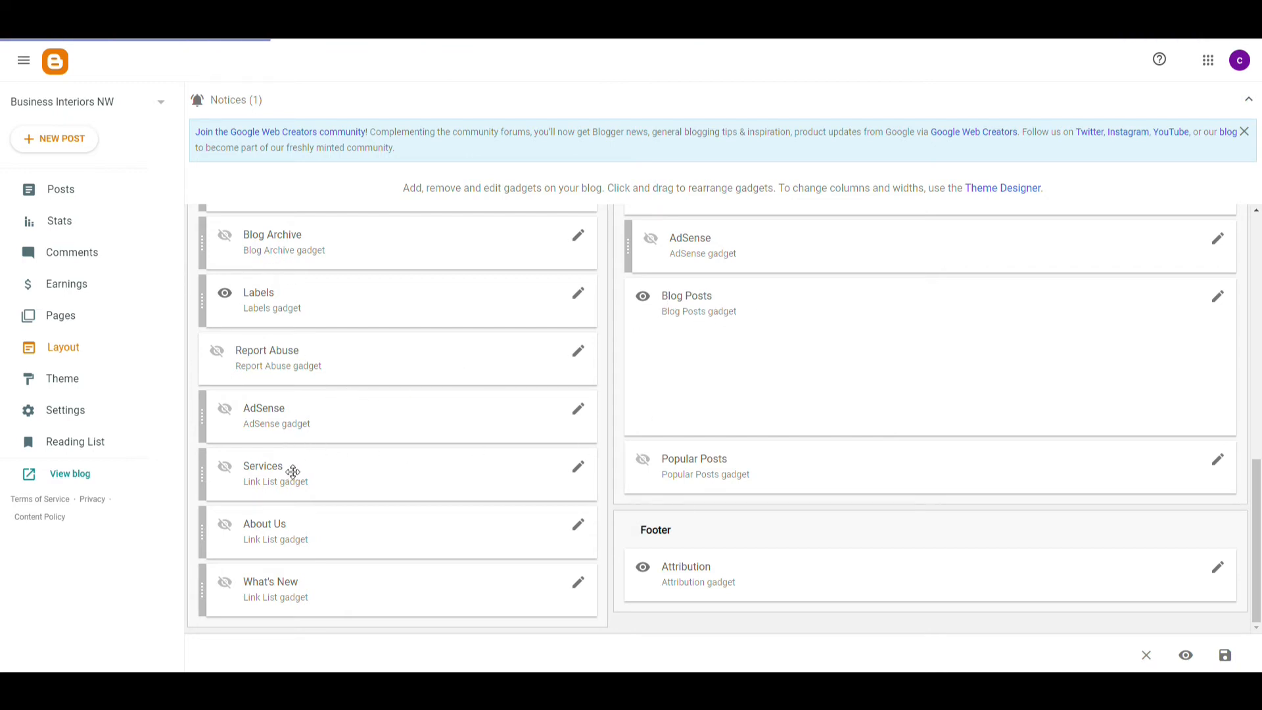
scroll(316, 308, "up", 3)
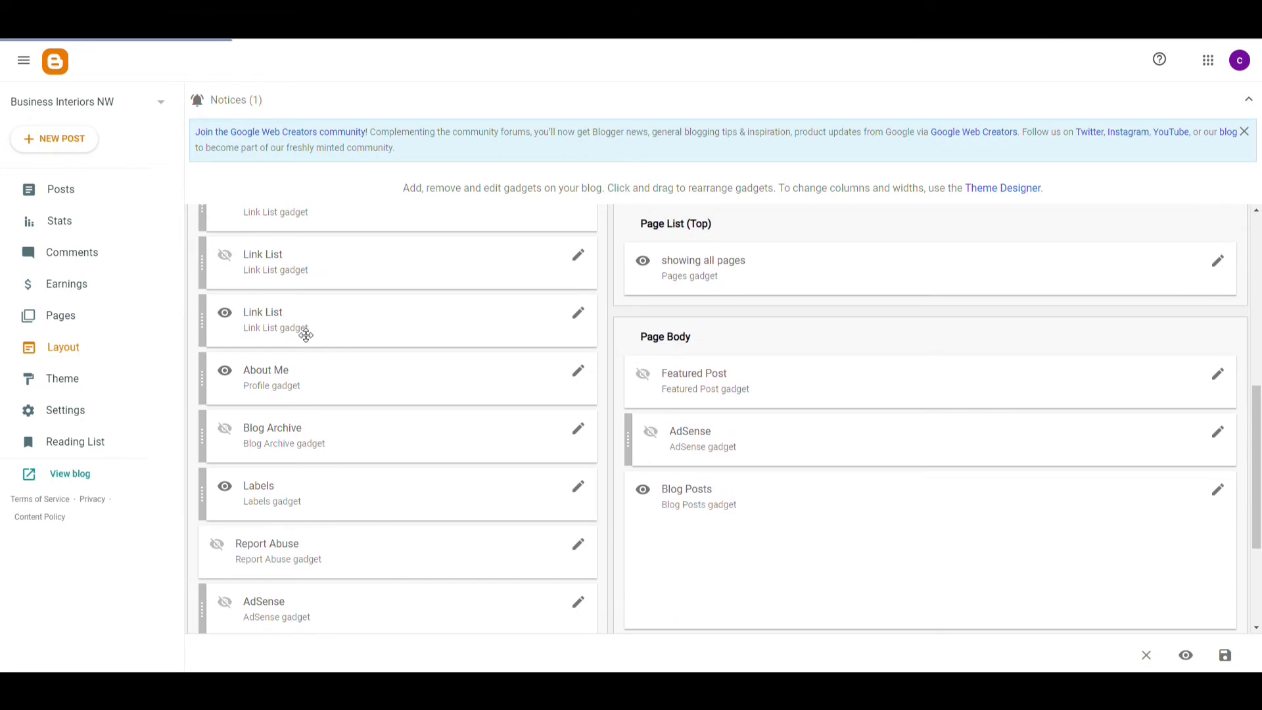
left_click_drag(290, 320, 855, 507)
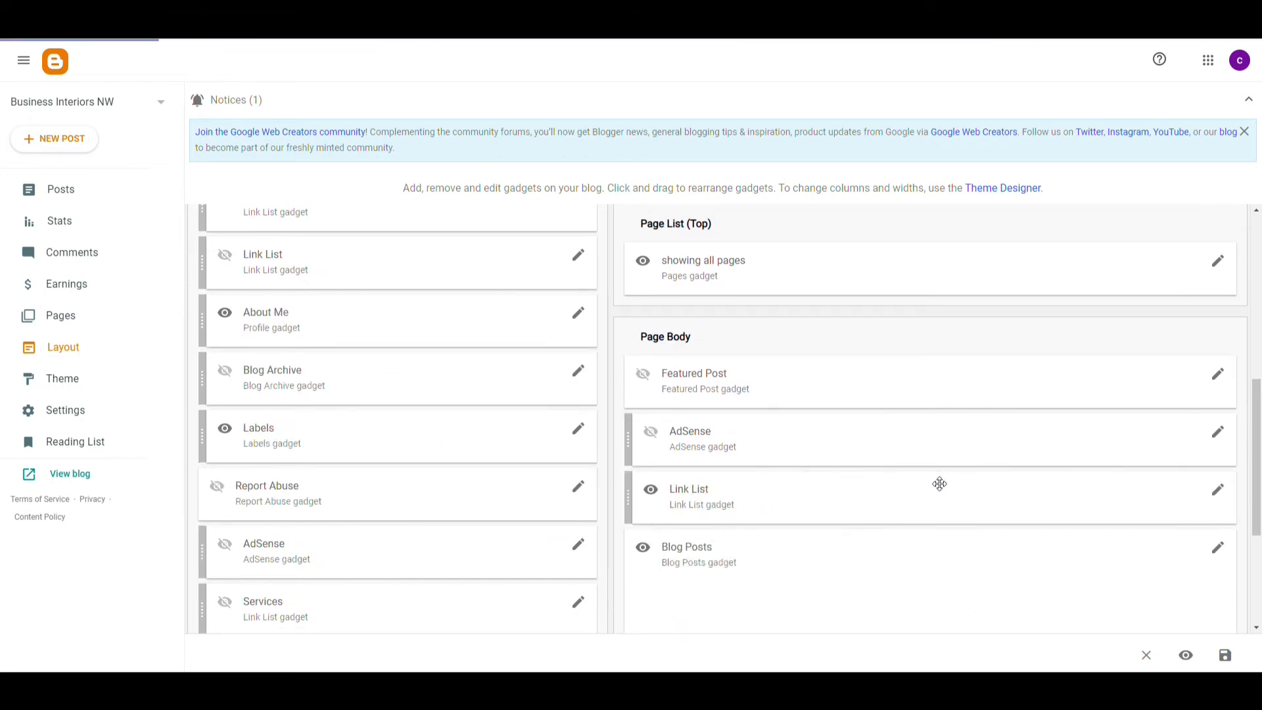
left_click(1225, 655)
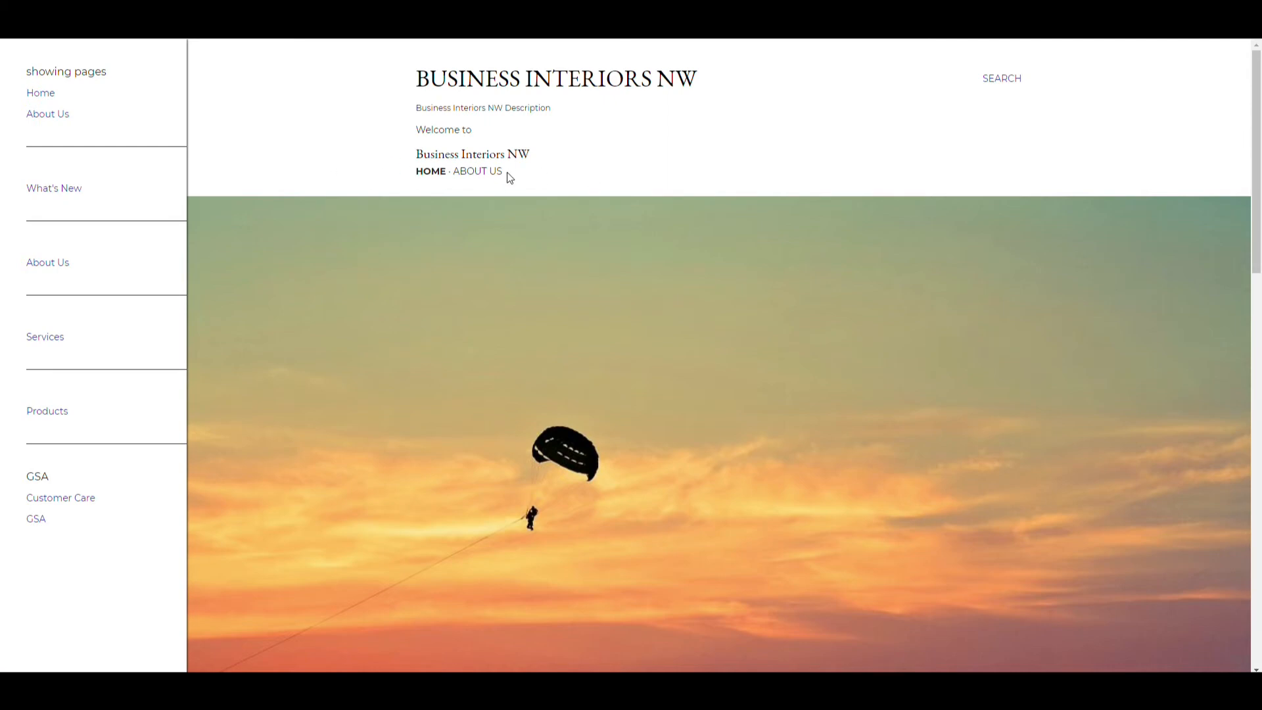
Look over the blog's home page with the relocated gadgets, and open the Office Space post to check them there
scroll(670, 262, "down", 10)
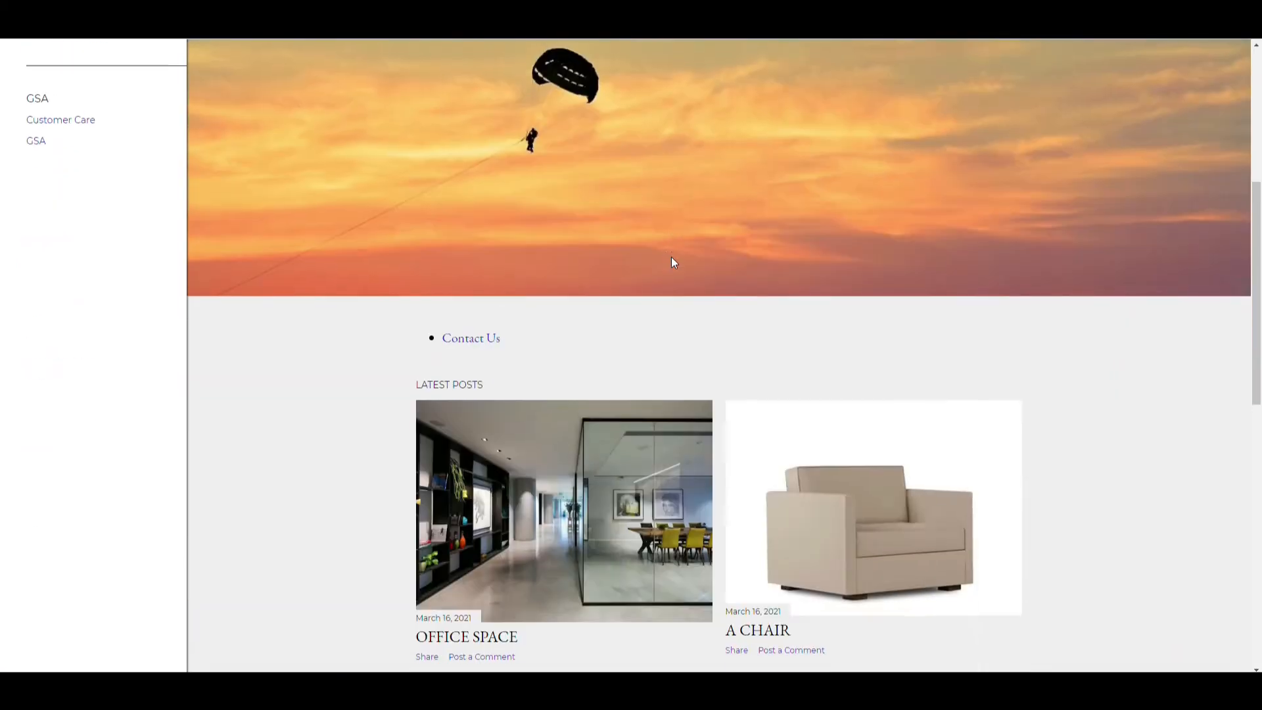
scroll(562, 124, "up", 1)
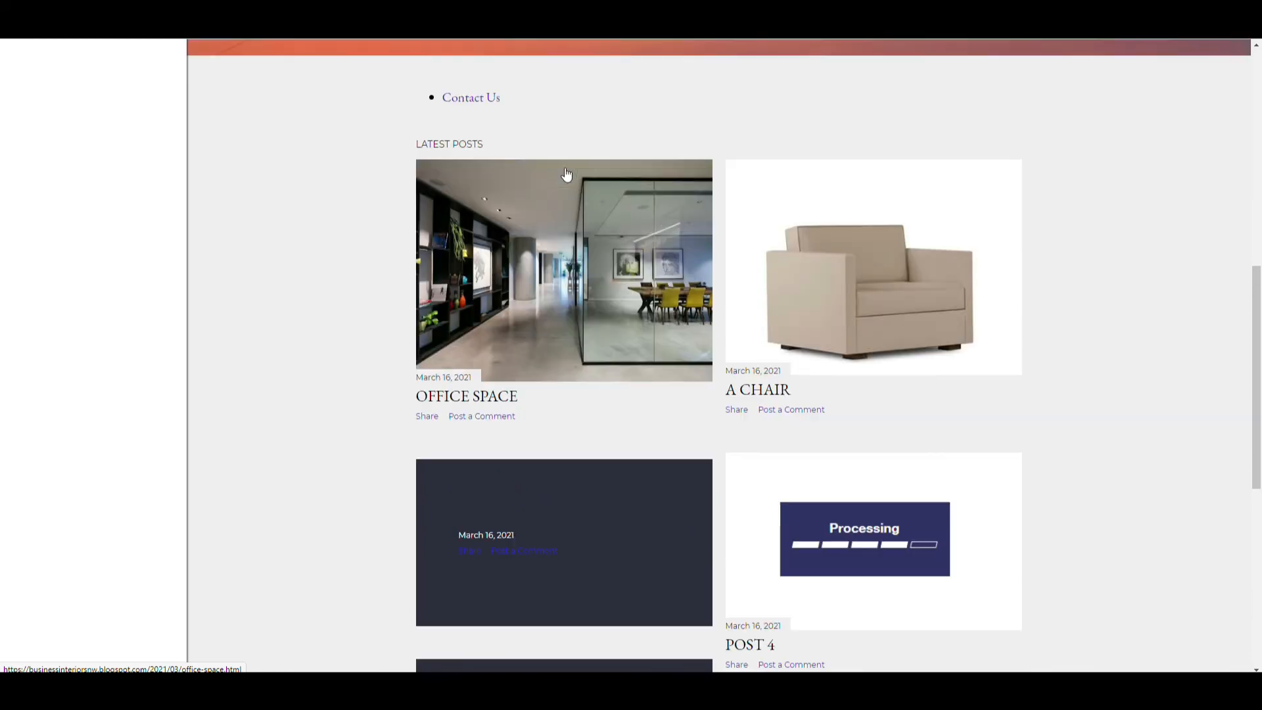
scroll(572, 254, "up", 3)
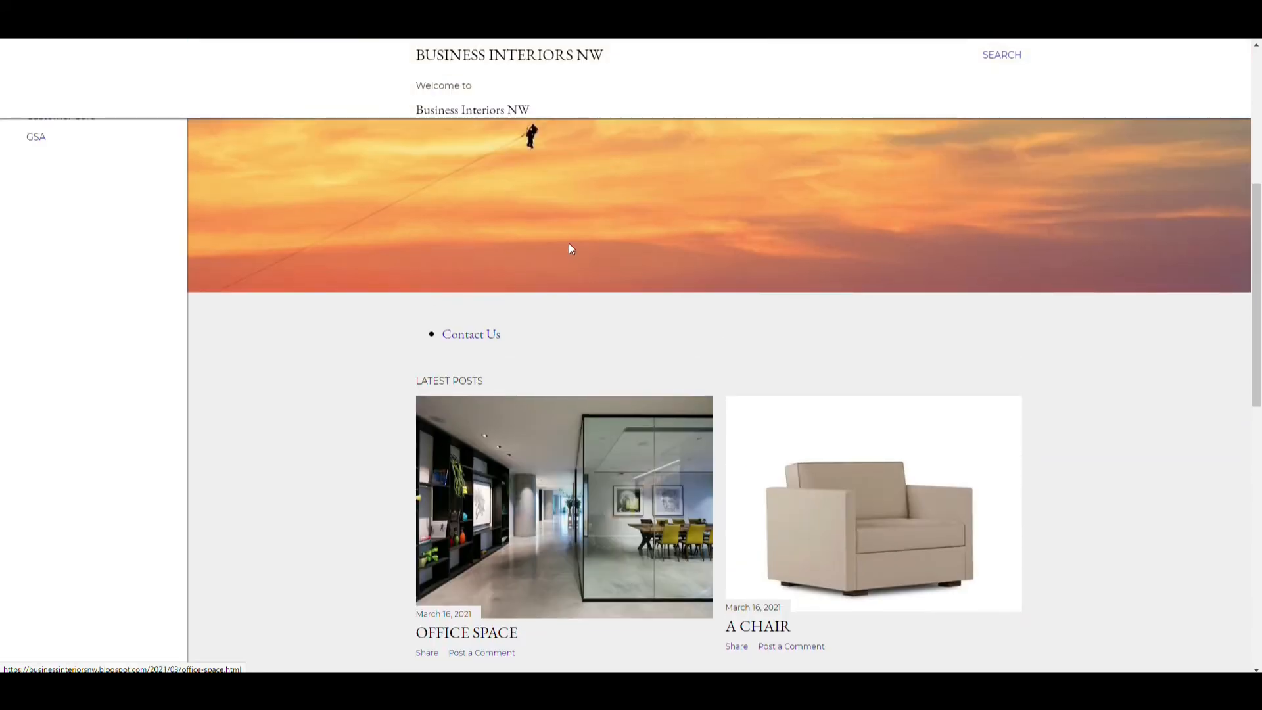
scroll(567, 247, "down", 10)
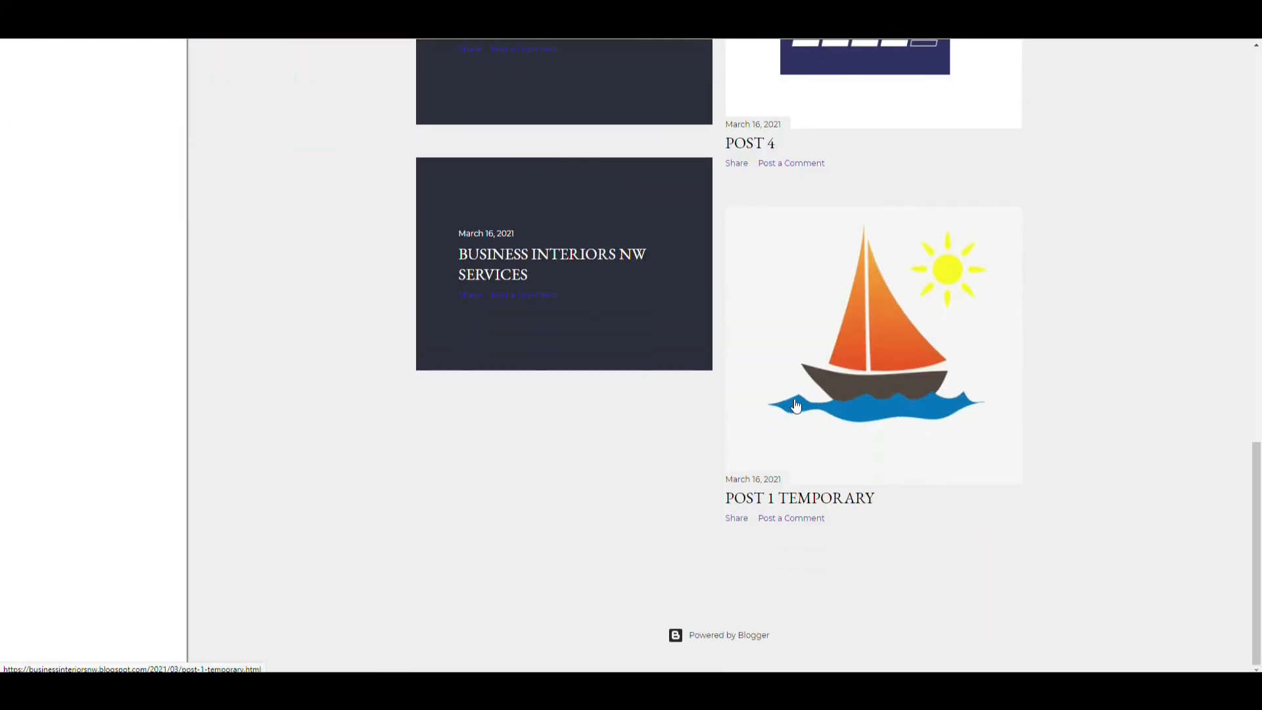
scroll(795, 409, "up", 10)
left_click(572, 262)
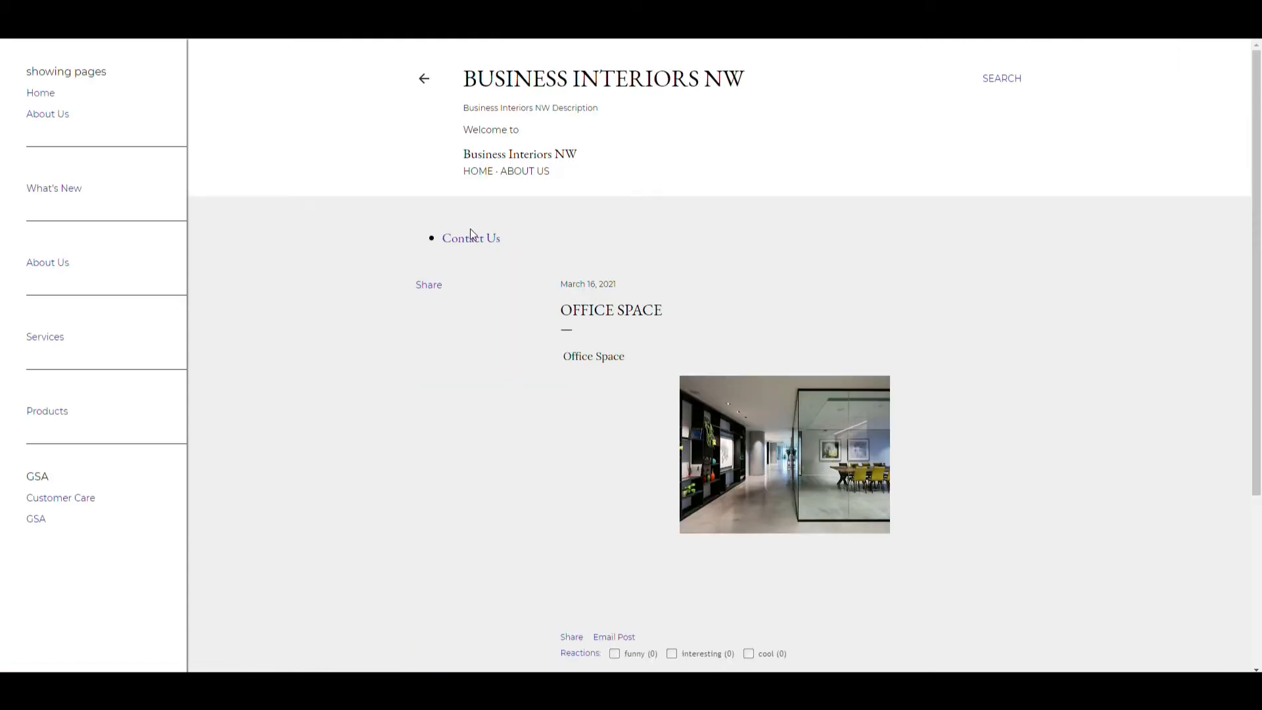
scroll(521, 179, "down", 4)
scroll(522, 184, "up", 4)
Try the Contact Us link above the post and the header's About Us link, and return to the home page
left_click(472, 243)
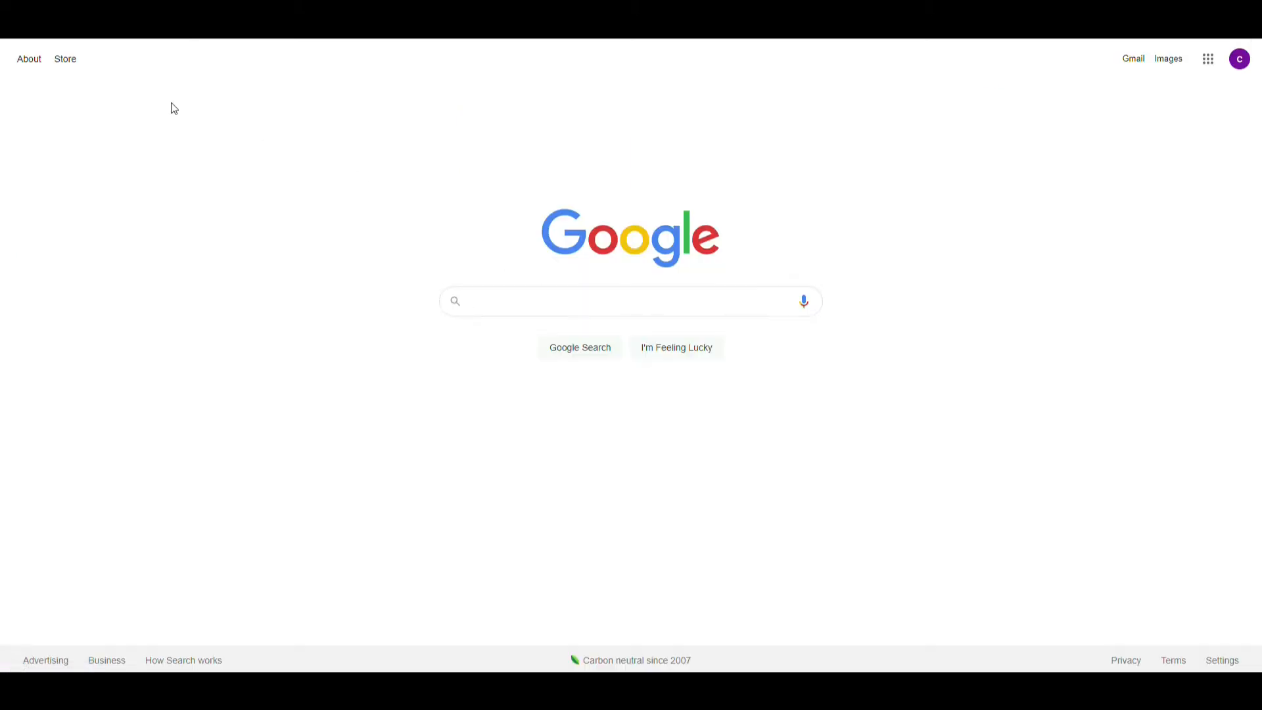
key("alt+Left")
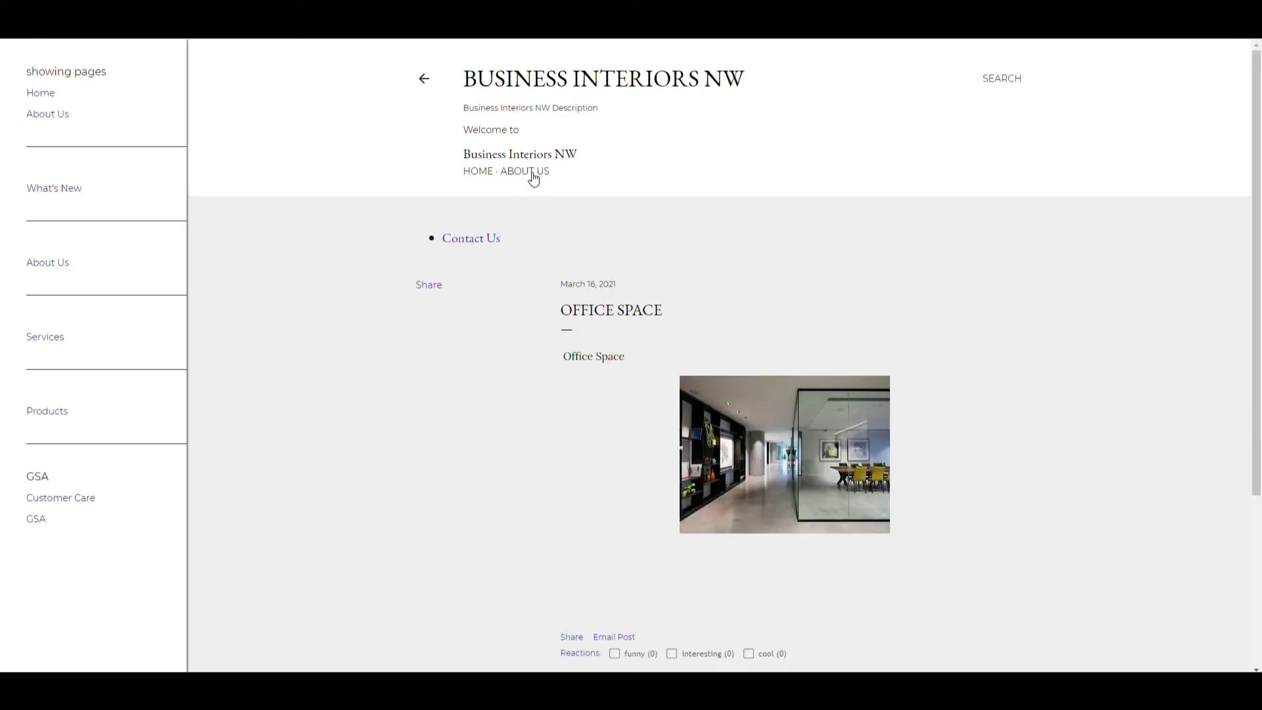
left_click(530, 175)
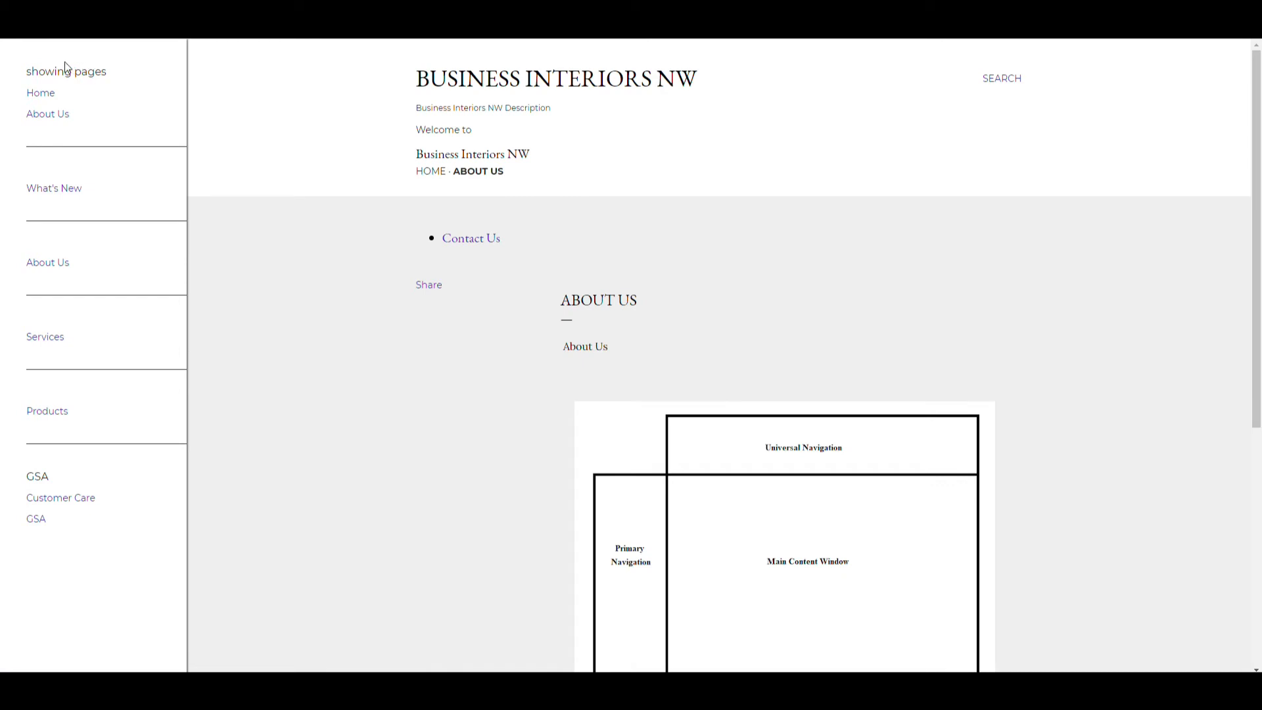
left_click(45, 93)
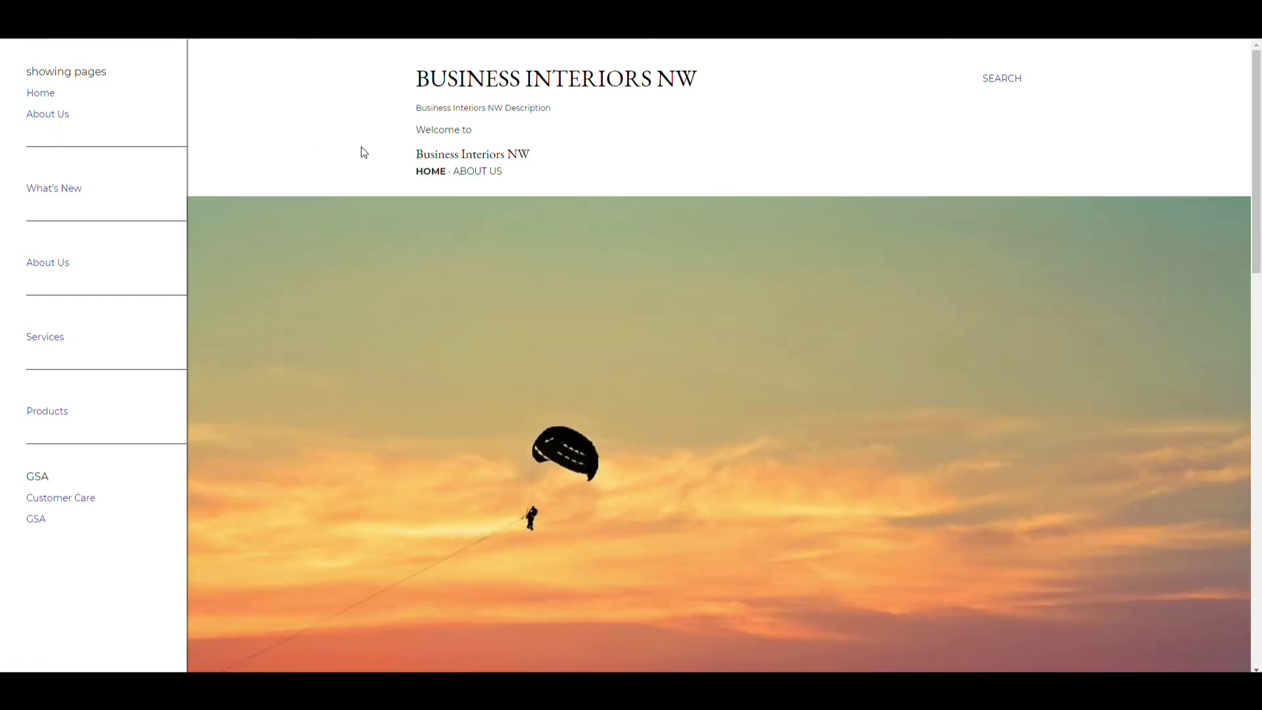
Make the Featured Post gadget visible in Blogger's layout, using the most recent published post, and save it
left_click(172, 10)
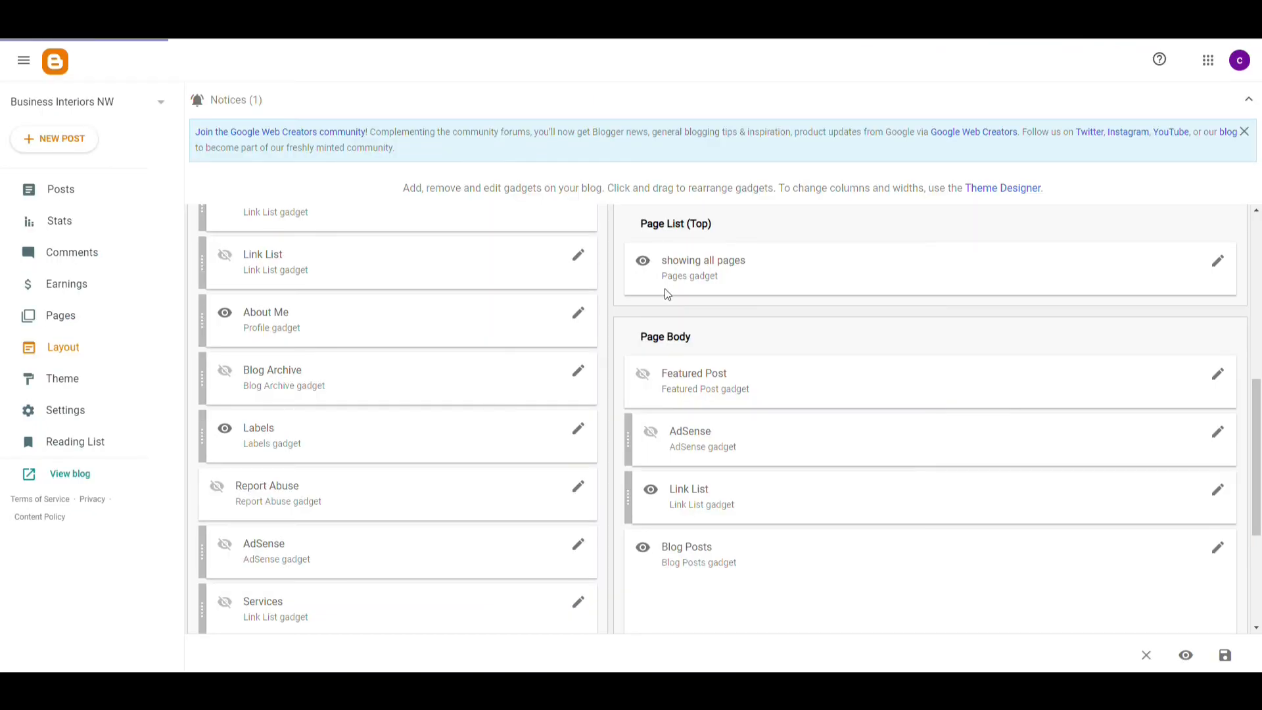
left_click(1218, 374)
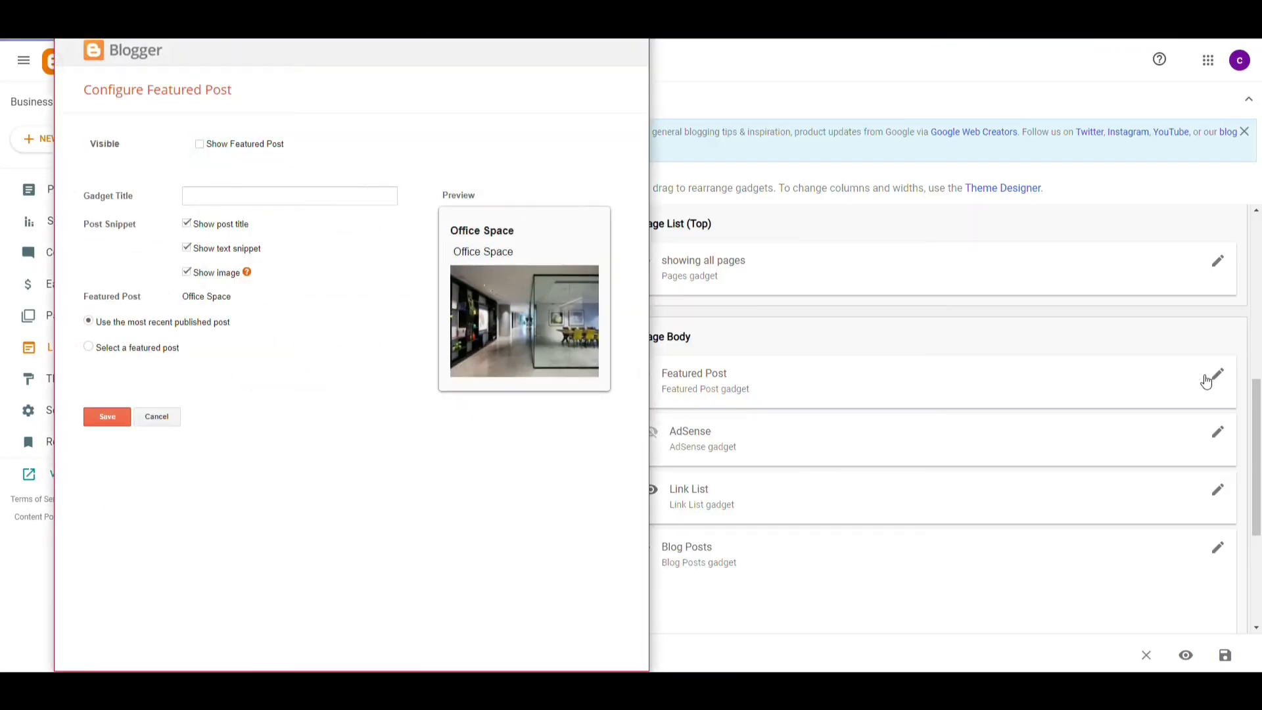
left_click(200, 146)
left_click(109, 414)
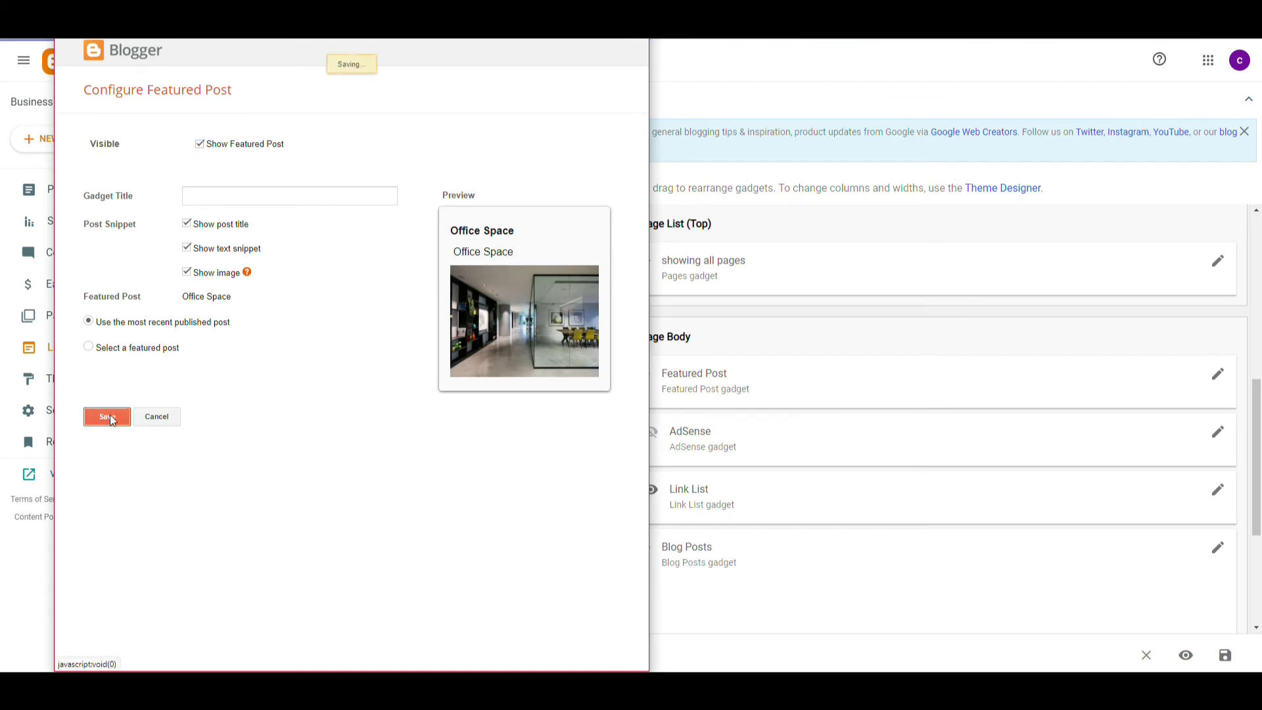
Make the Popular Posts gadget at the end of Page Body visible and save it
scroll(733, 379, "down", 2)
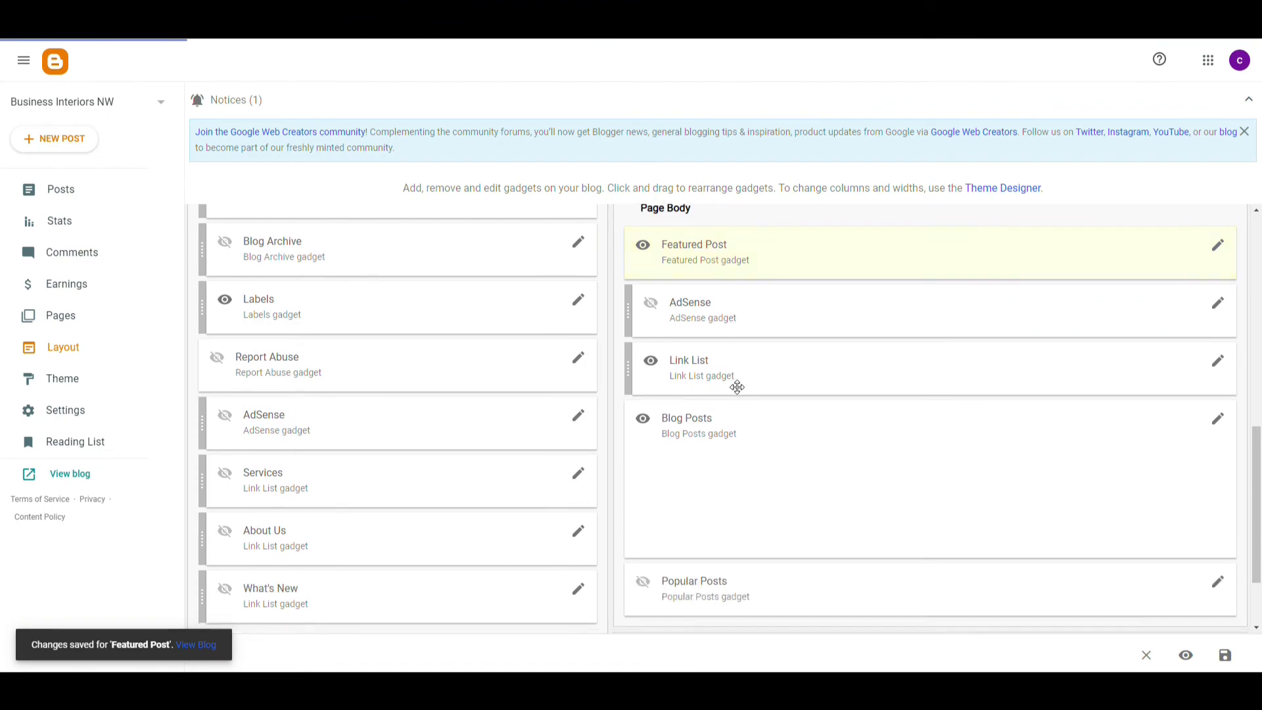
scroll(739, 385, "up", 6)
scroll(740, 394, "up", 3)
scroll(749, 393, "down", 7)
scroll(753, 393, "down", 3)
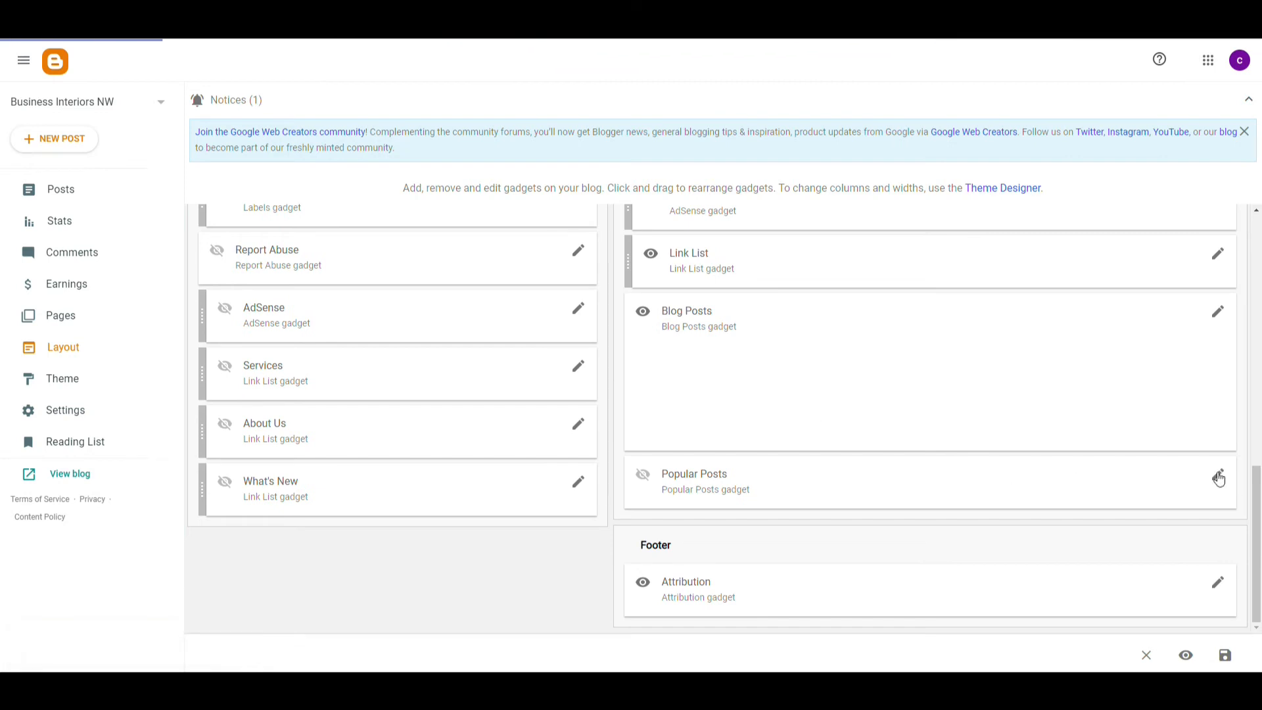
left_click(1217, 475)
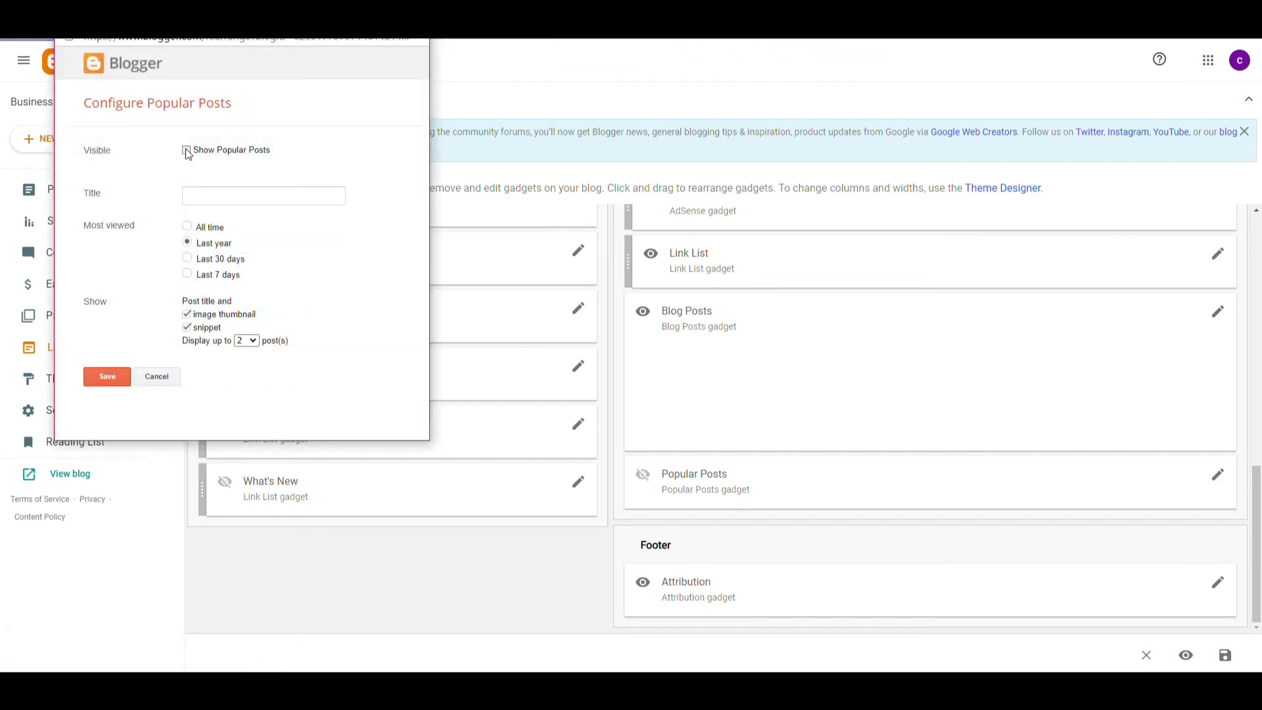
left_click(107, 377)
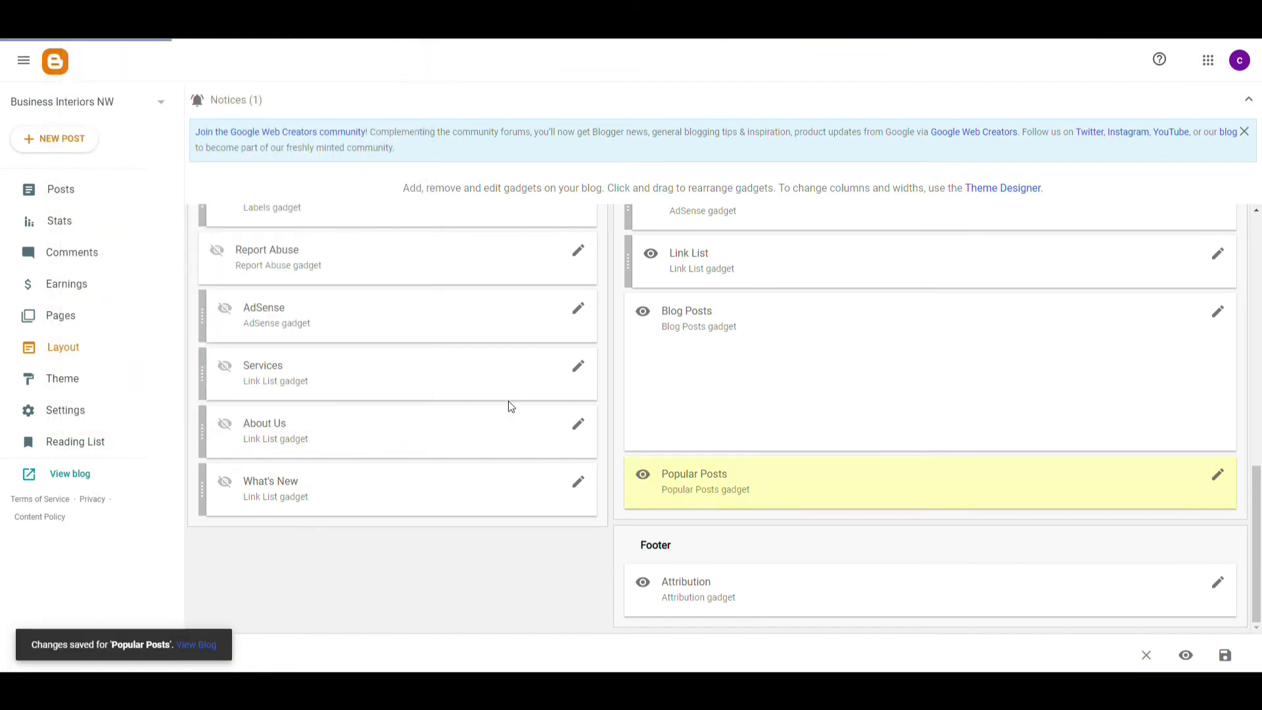
Look through the gadgets available for the sidebar, including Pages, Link List and Popular Posts, and close the list without adding any
left_click(270, 314)
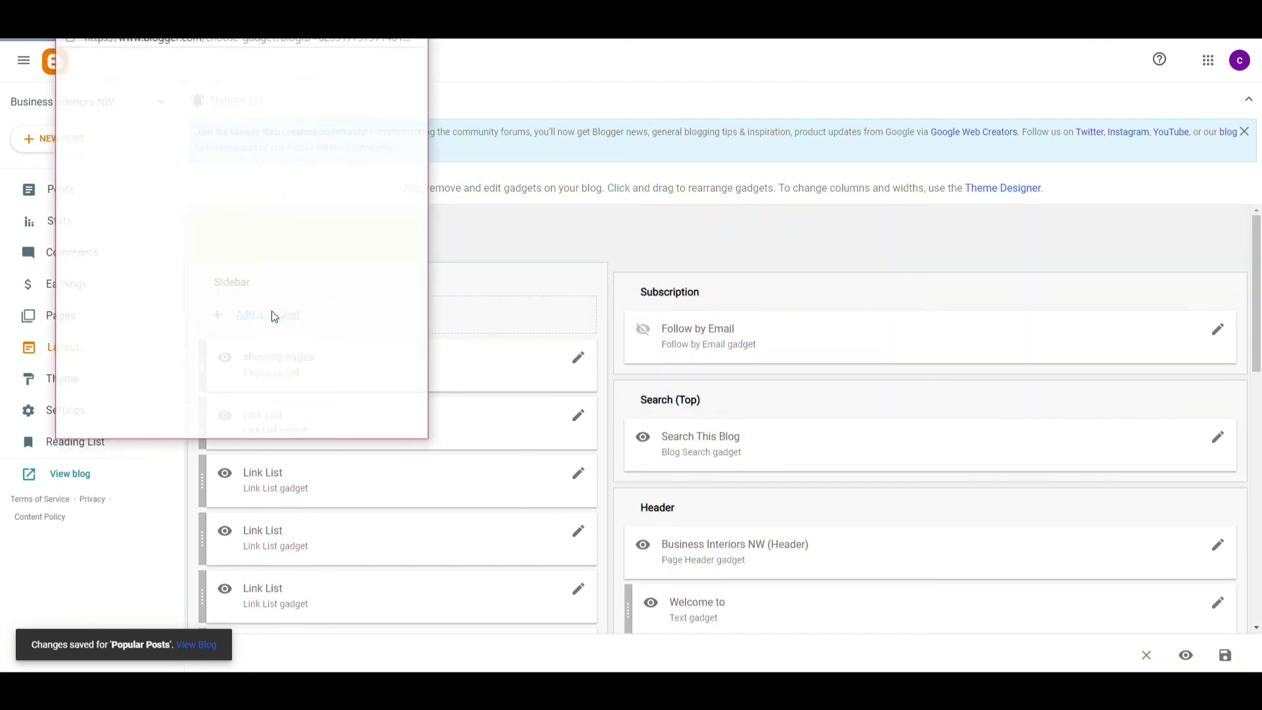
left_click_drag(155, 239, 124, 244)
scroll(209, 266, "down", 3)
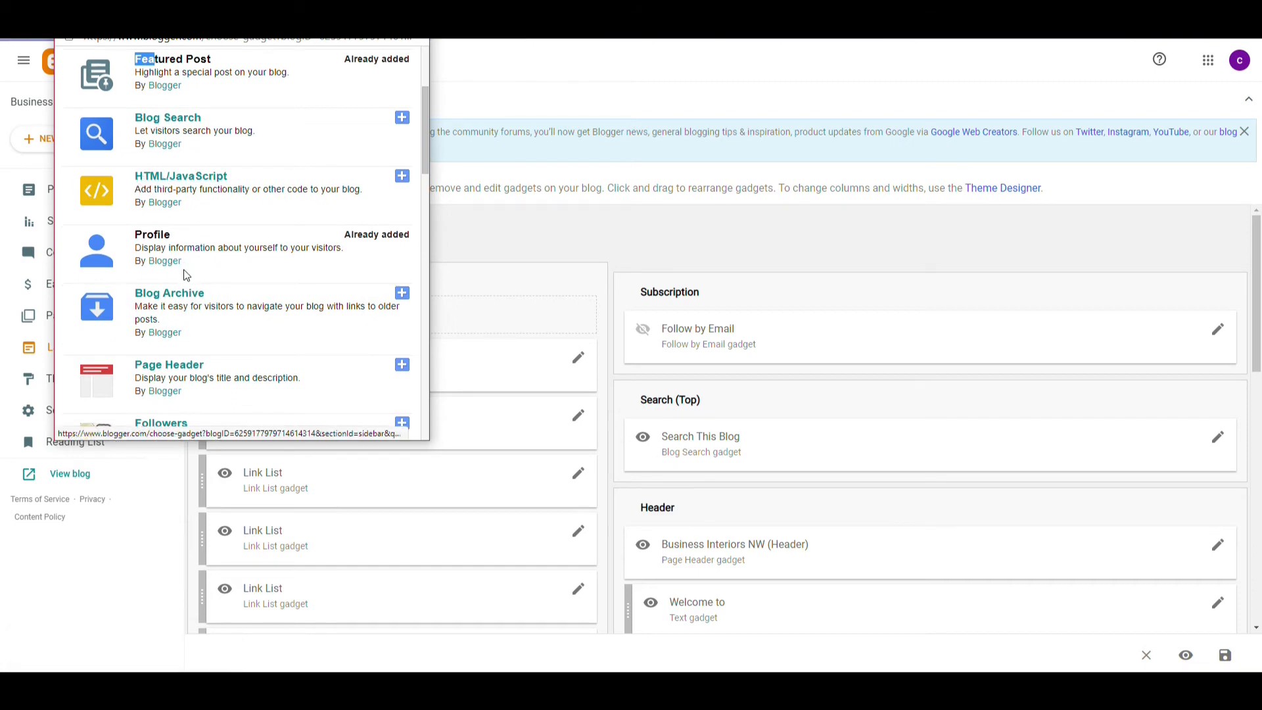
scroll(189, 275, "down", 2)
scroll(191, 269, "down", 3)
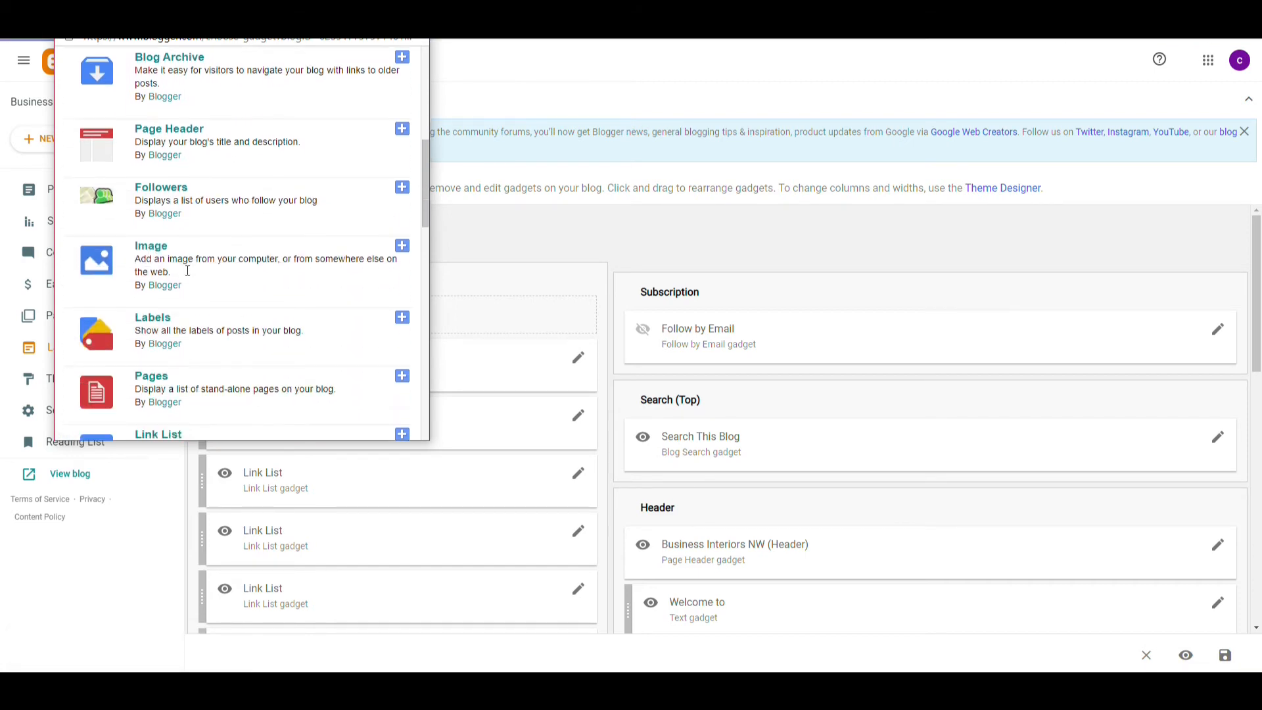
scroll(194, 260, "down", 1)
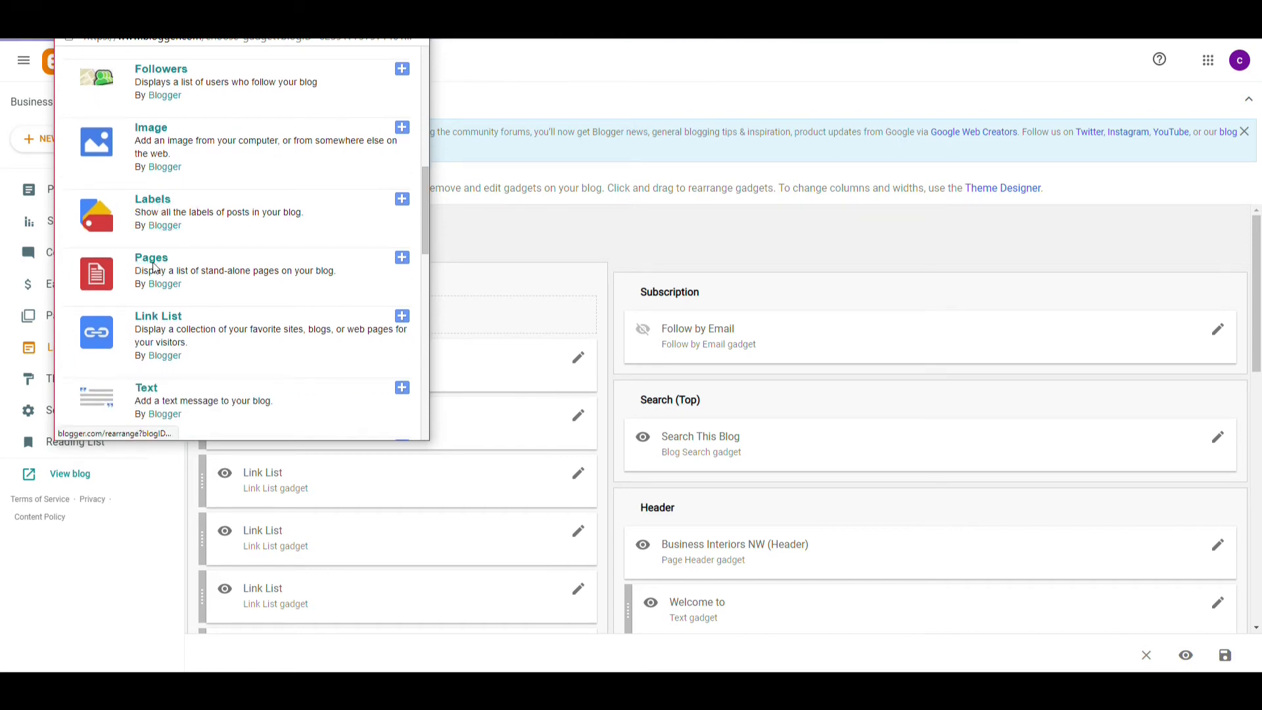
scroll(188, 372, "down", 1)
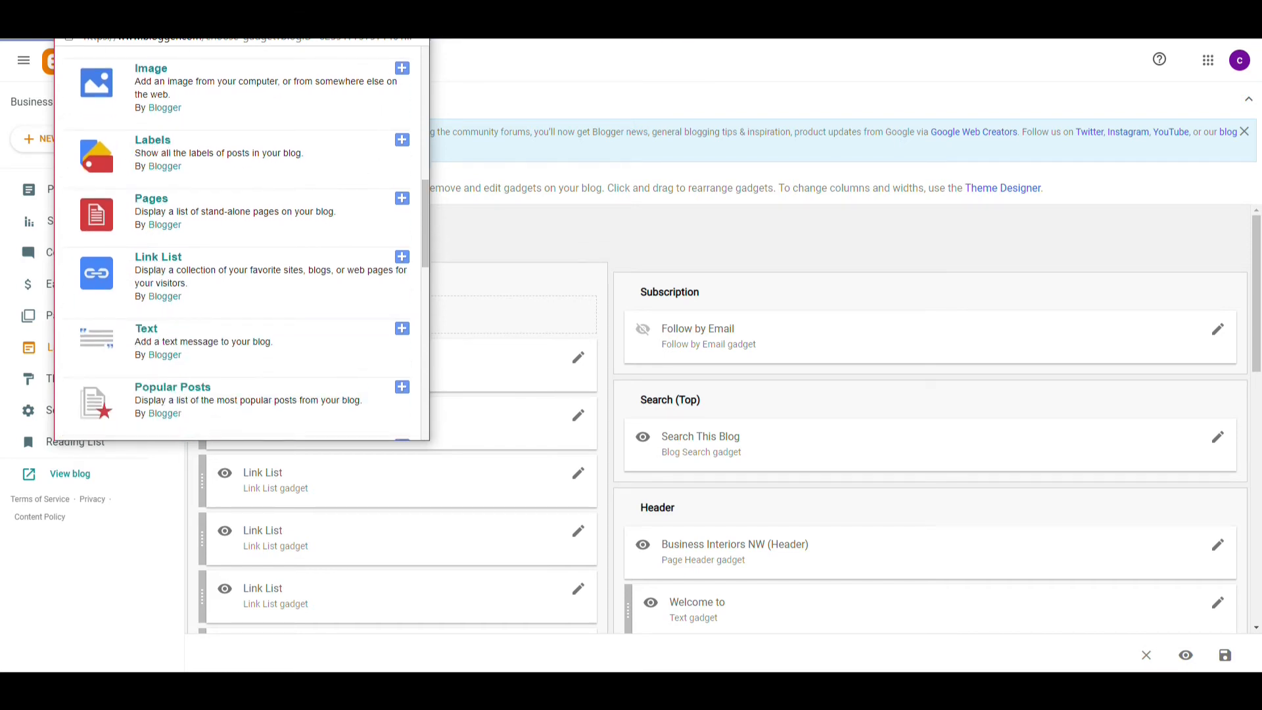
left_click(415, 18)
In the list of posts, show the label options for the Office Space post and close them without applying any
left_click(58, 190)
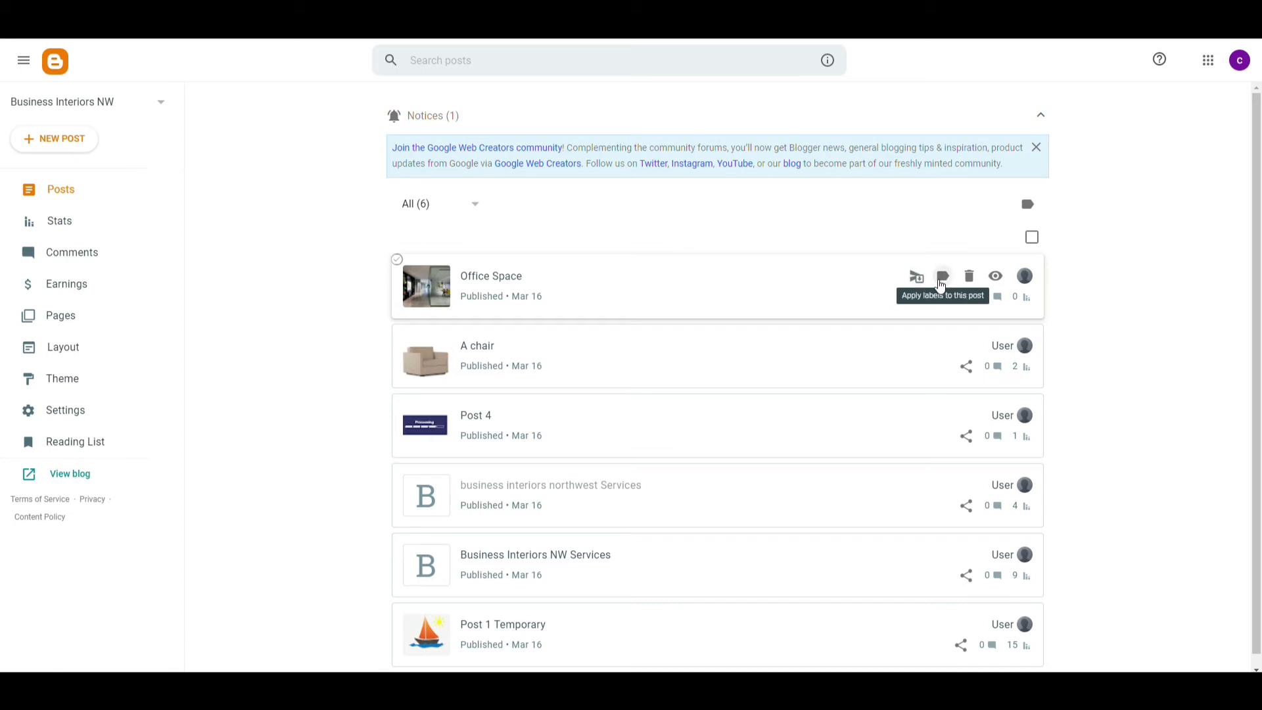
left_click(942, 277)
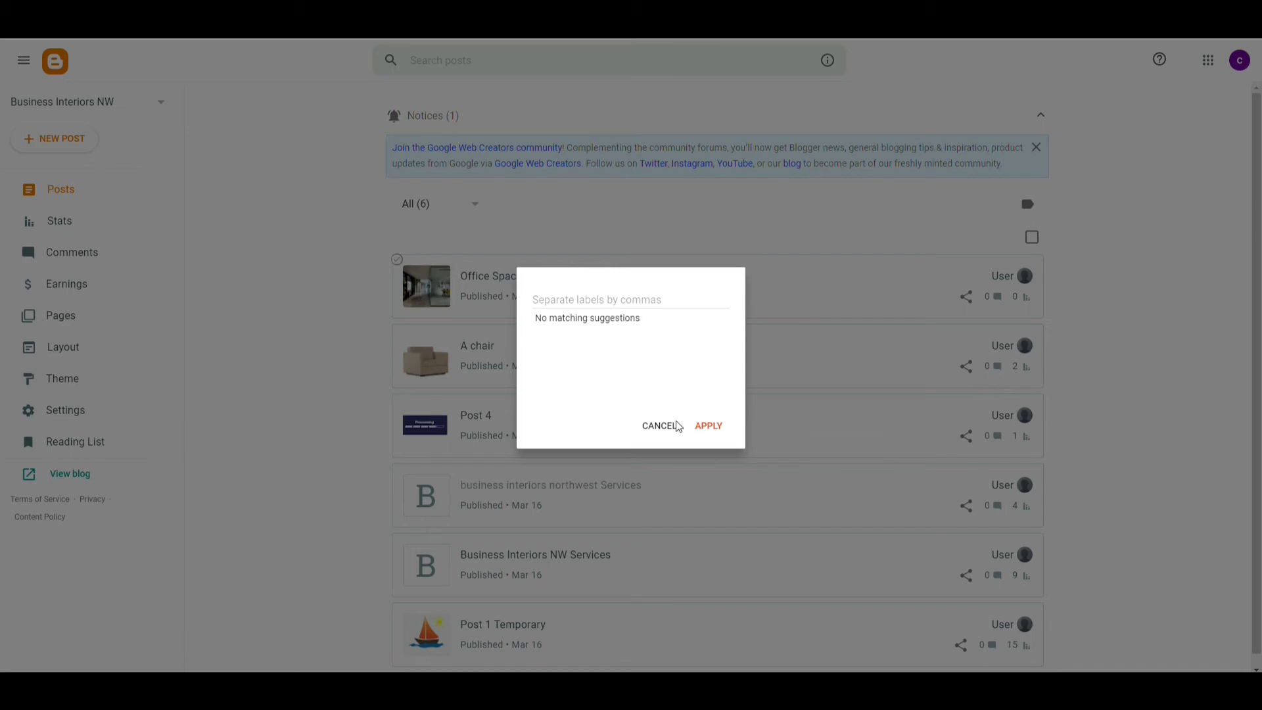
left_click(659, 425)
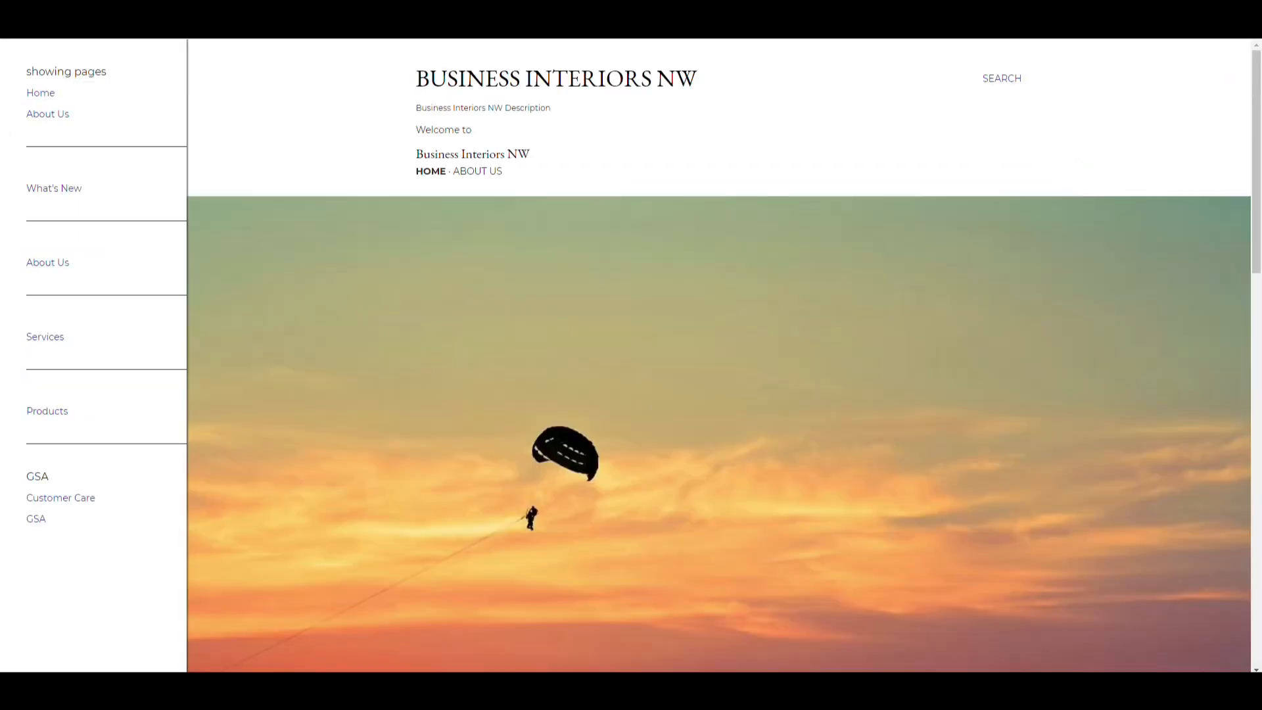
Look over the latest posts on the blog's home page
scroll(643, 440, "down", 1)
scroll(642, 435, "down", 9)
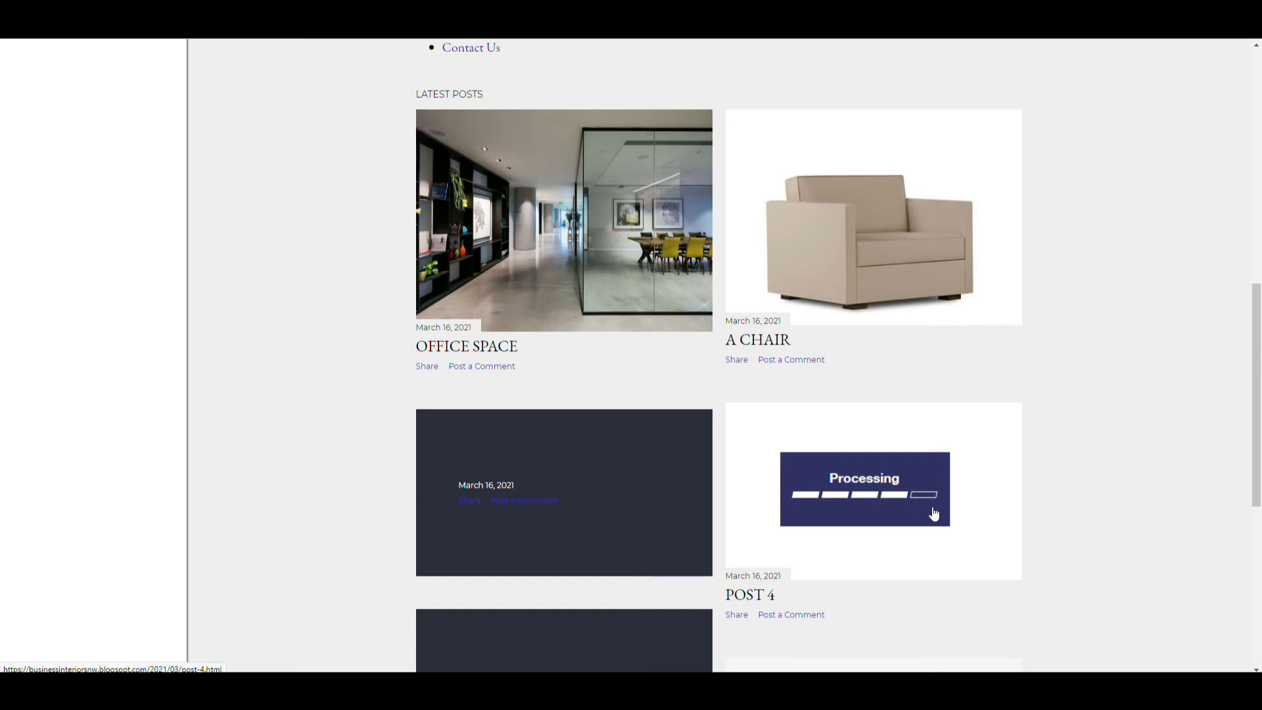
Open the Office Space post on the live blog and look it over
left_click(466, 329)
scroll(628, 318, "down", 3)
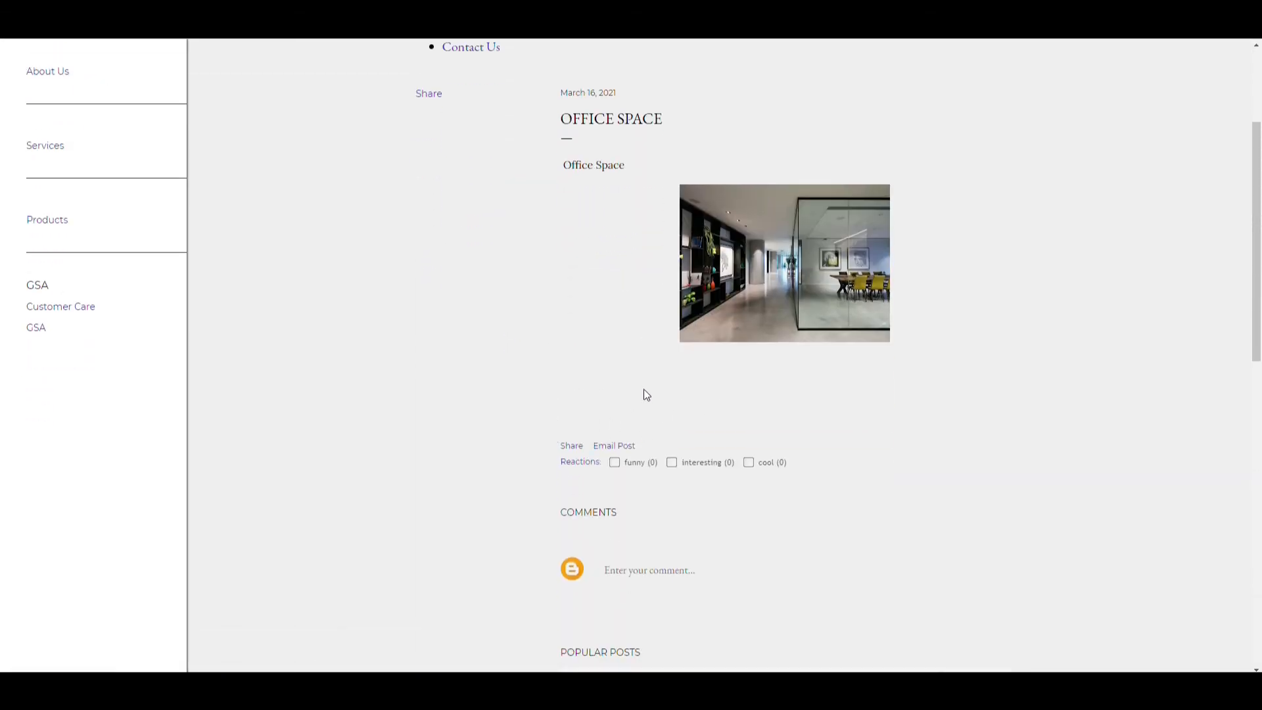
scroll(66, 337, "up", 3)
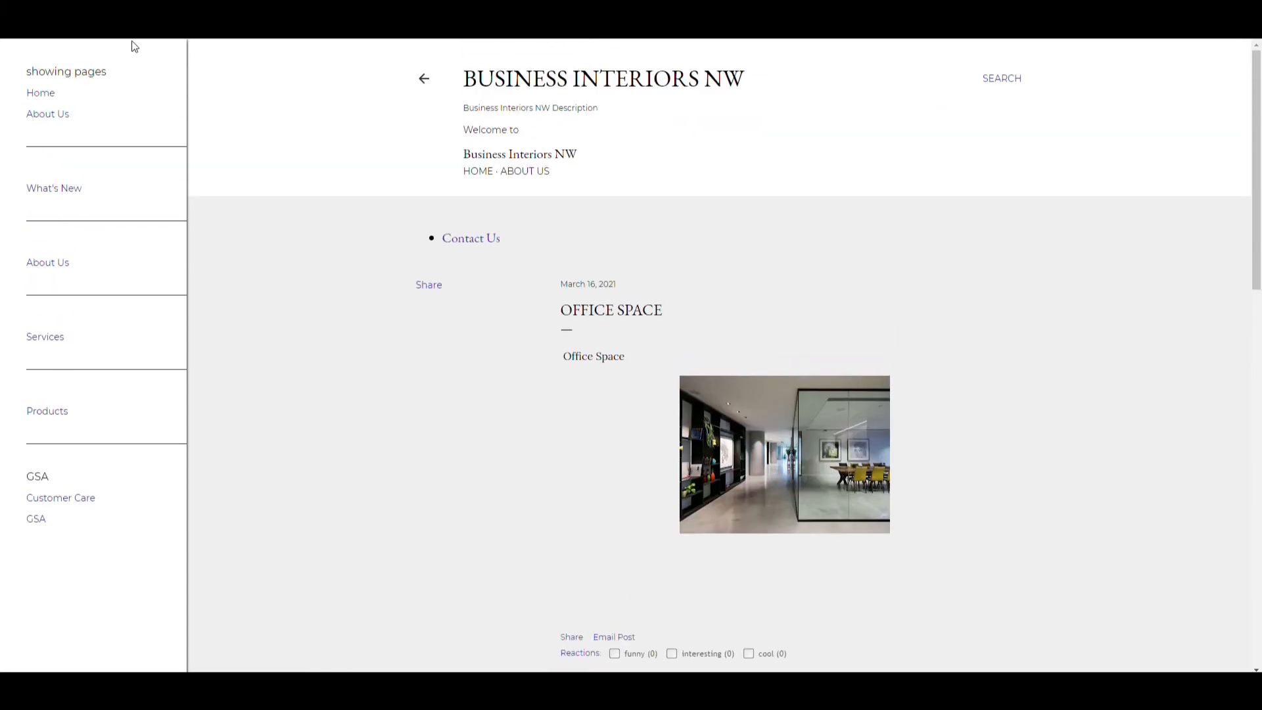
In Blogger's layout, view the configuration of the sidebar's Labels gadget and close it without changes
left_click(113, 6)
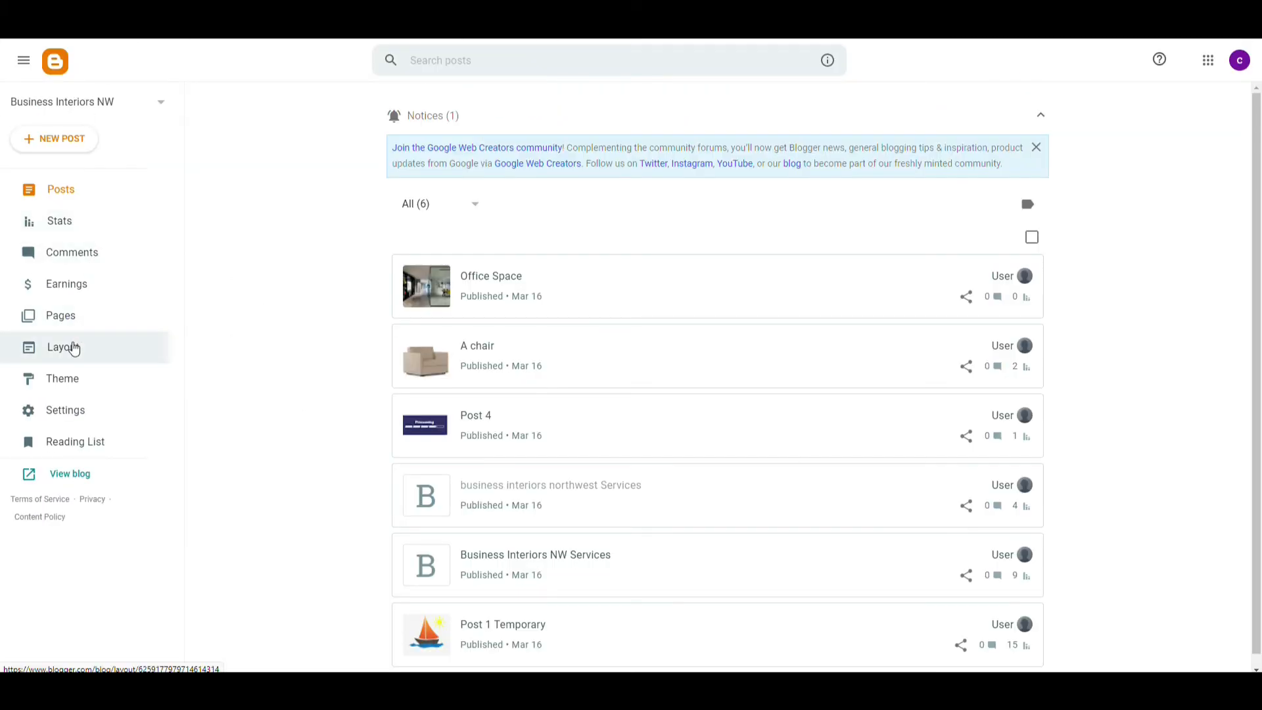
left_click(77, 346)
scroll(322, 330, "down", 7)
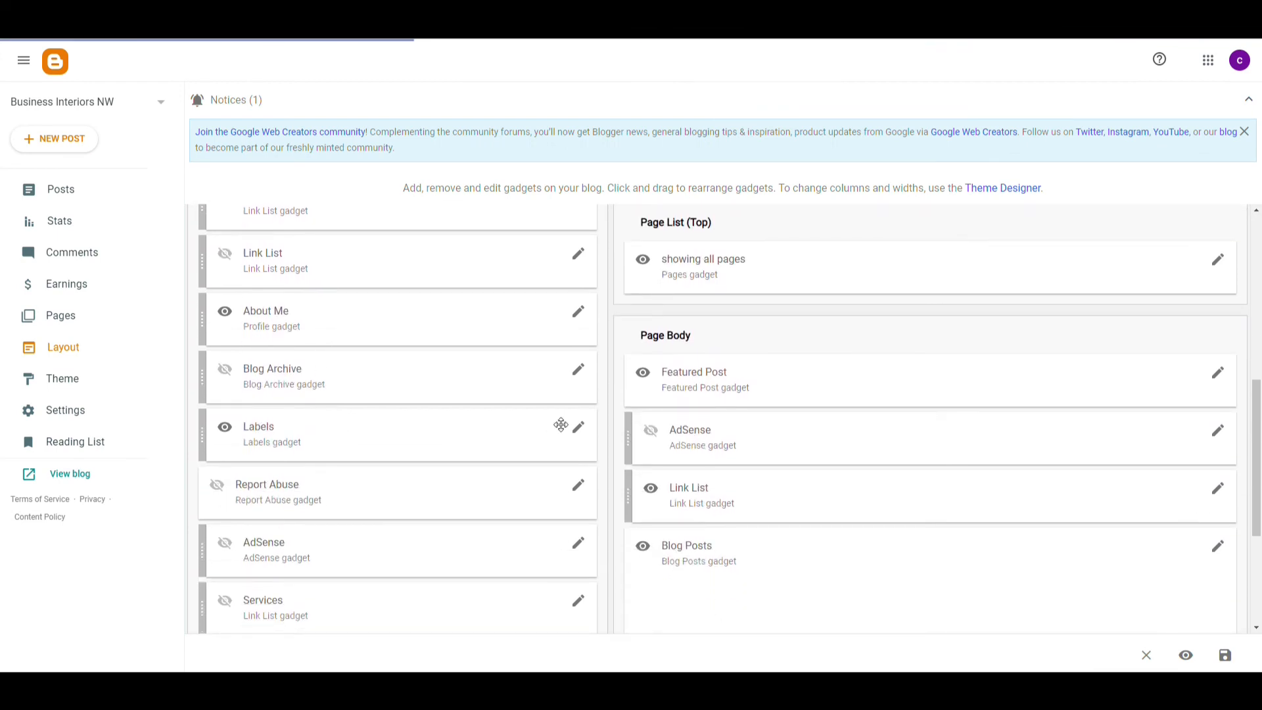
left_click(580, 433)
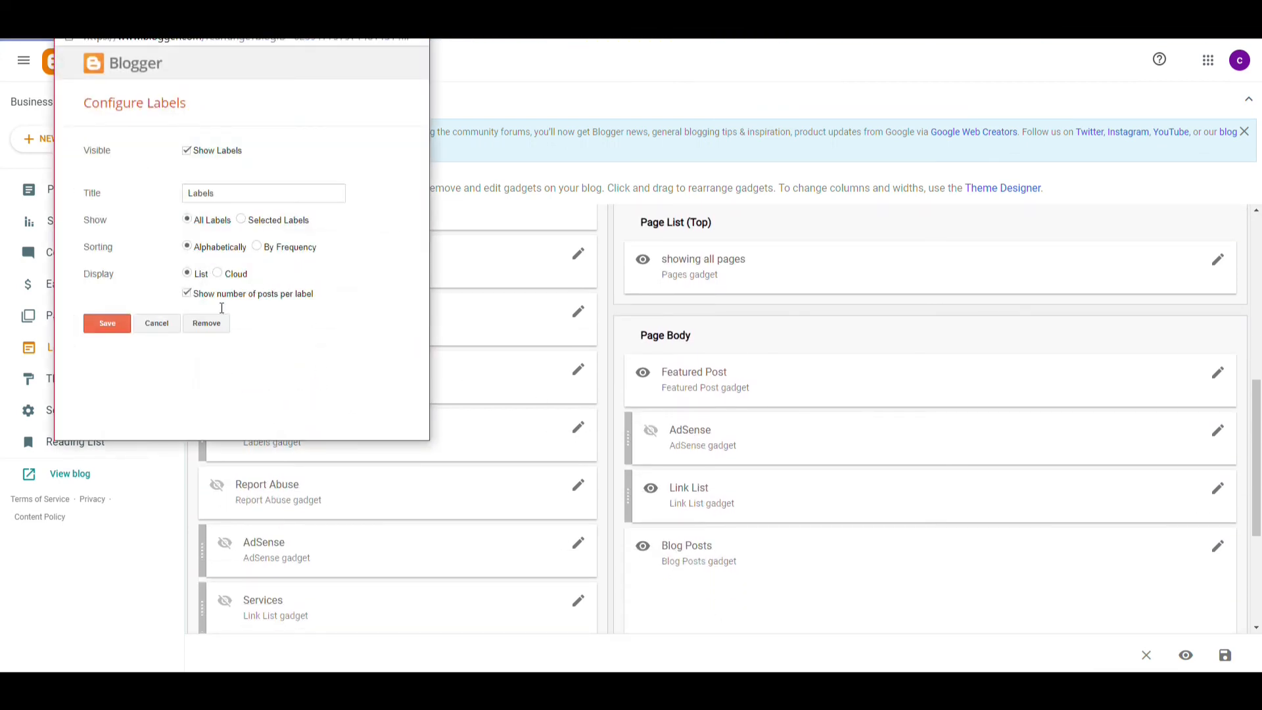
left_click(155, 321)
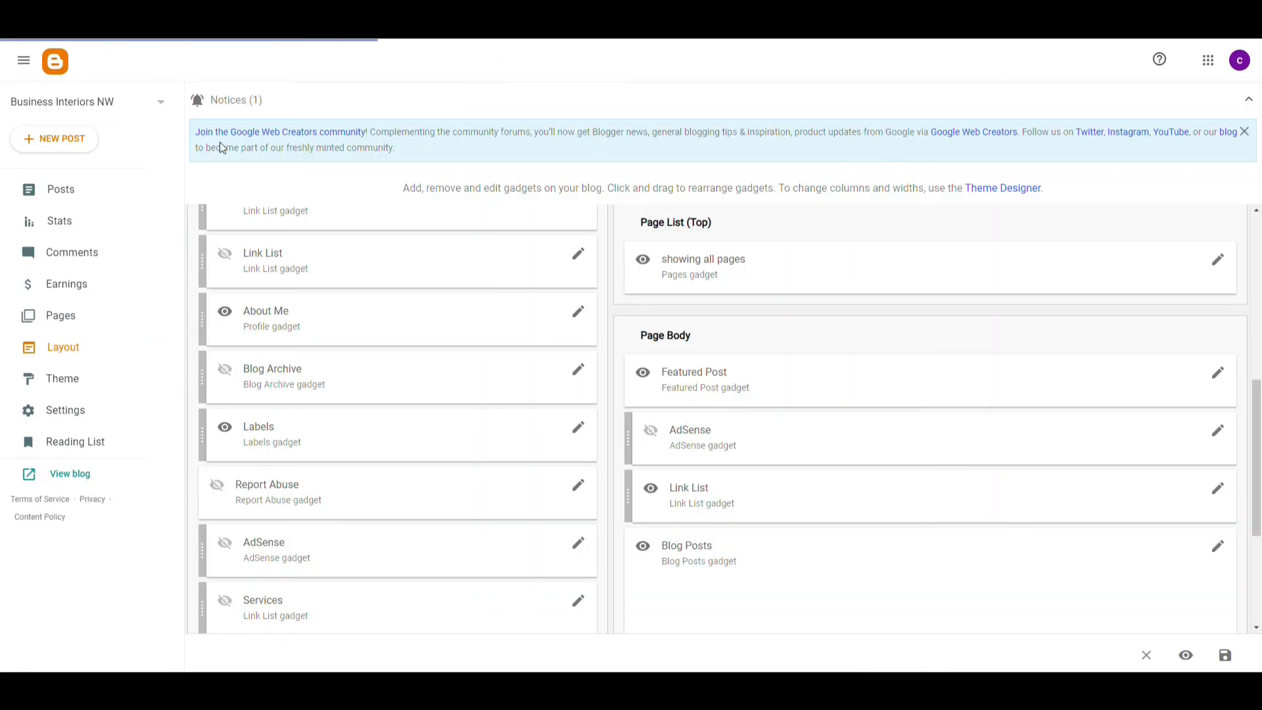
scroll(462, 283, "up", 8)
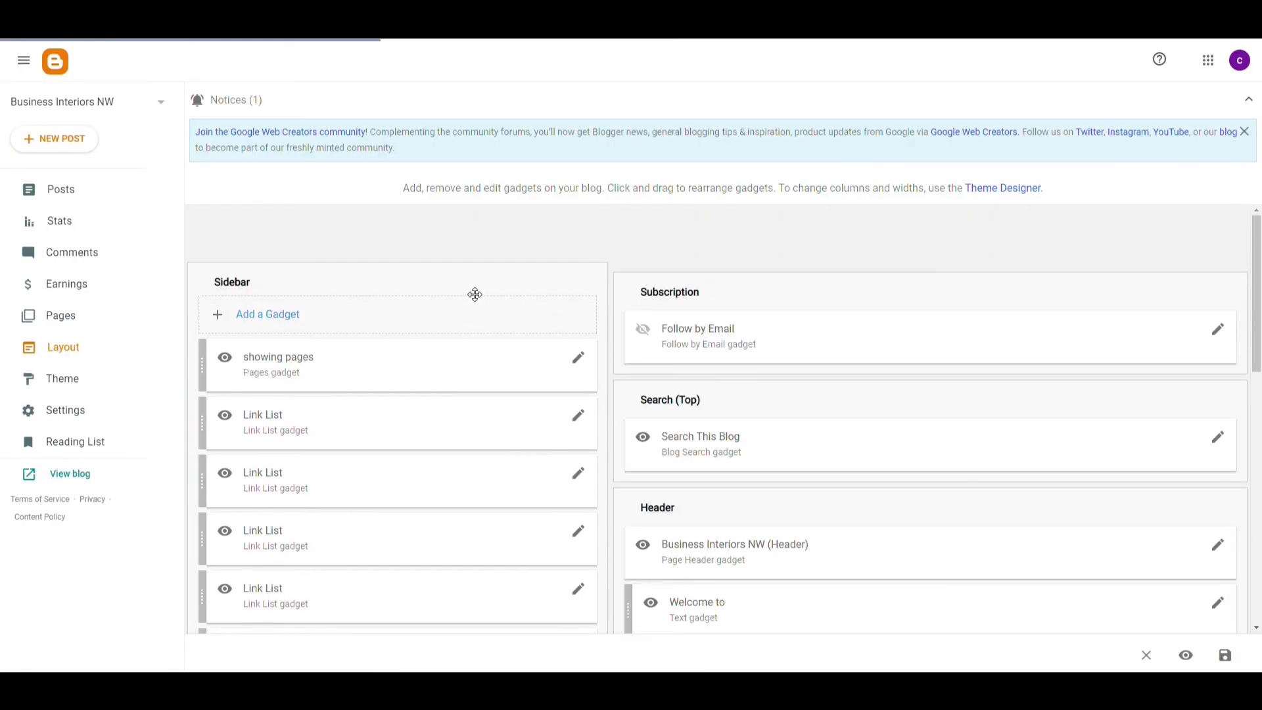
Apply the label Business to the Office Space post and filter the list of posts by that label
left_click(58, 190)
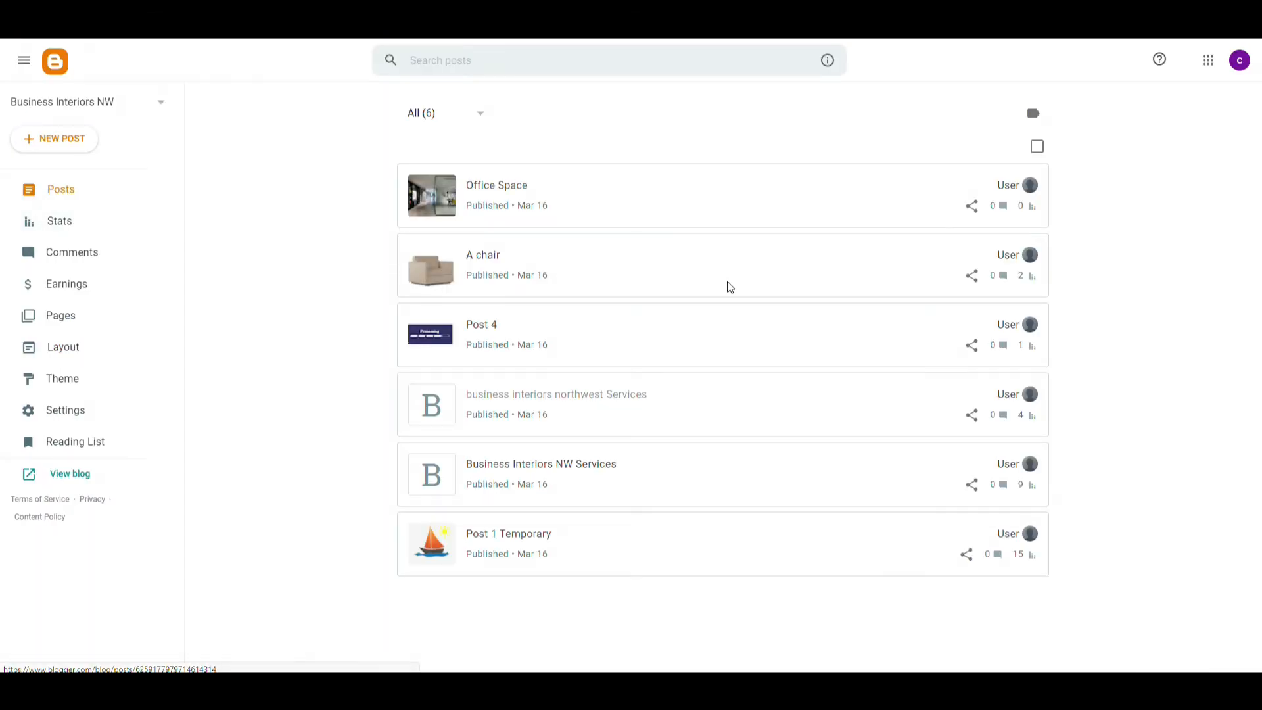
left_click(944, 277)
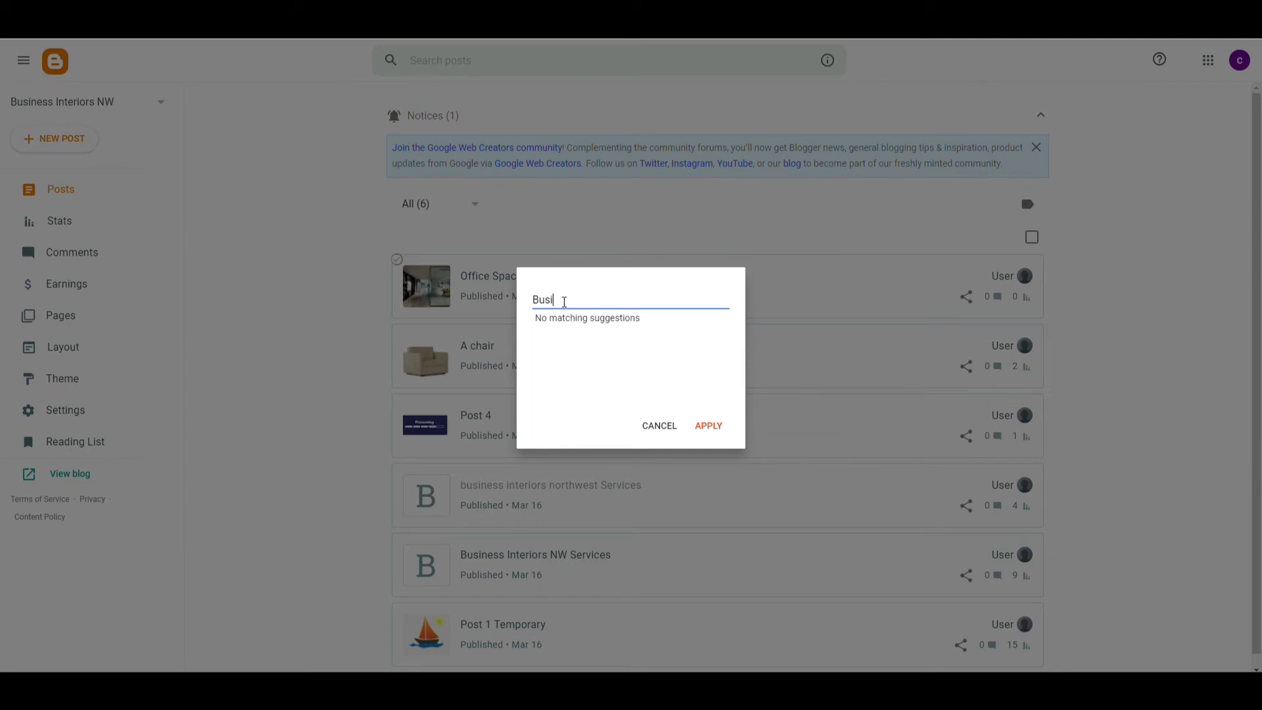
left_click(709, 426)
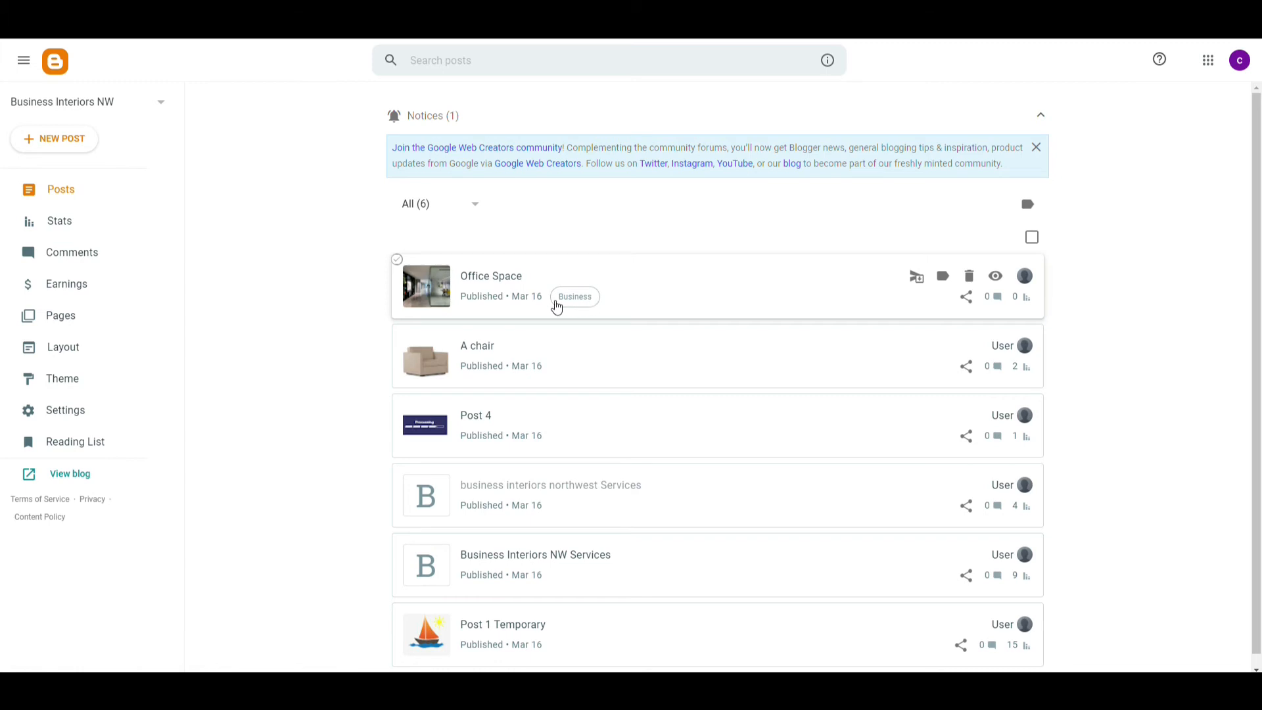
left_click(556, 306)
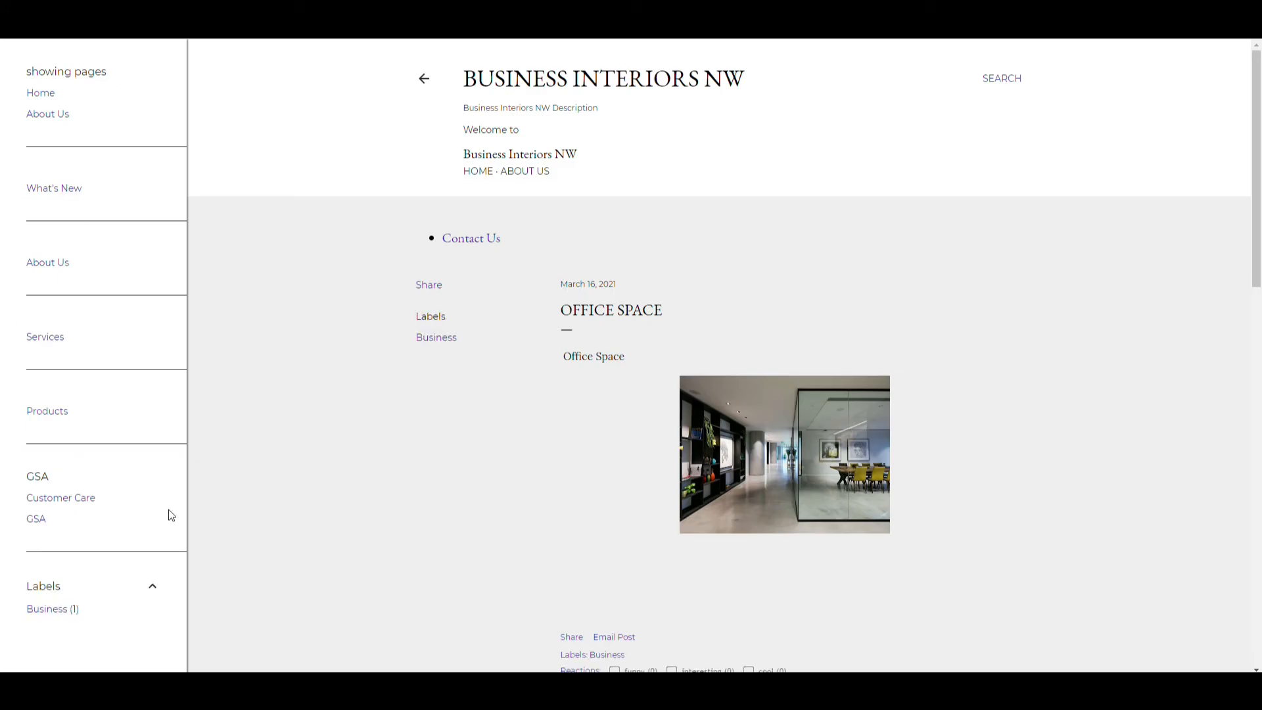
On the live blog, show the posts labelled Business from the sidebar and open the Office Space post
scroll(90, 458, "down", 3)
left_click(58, 421)
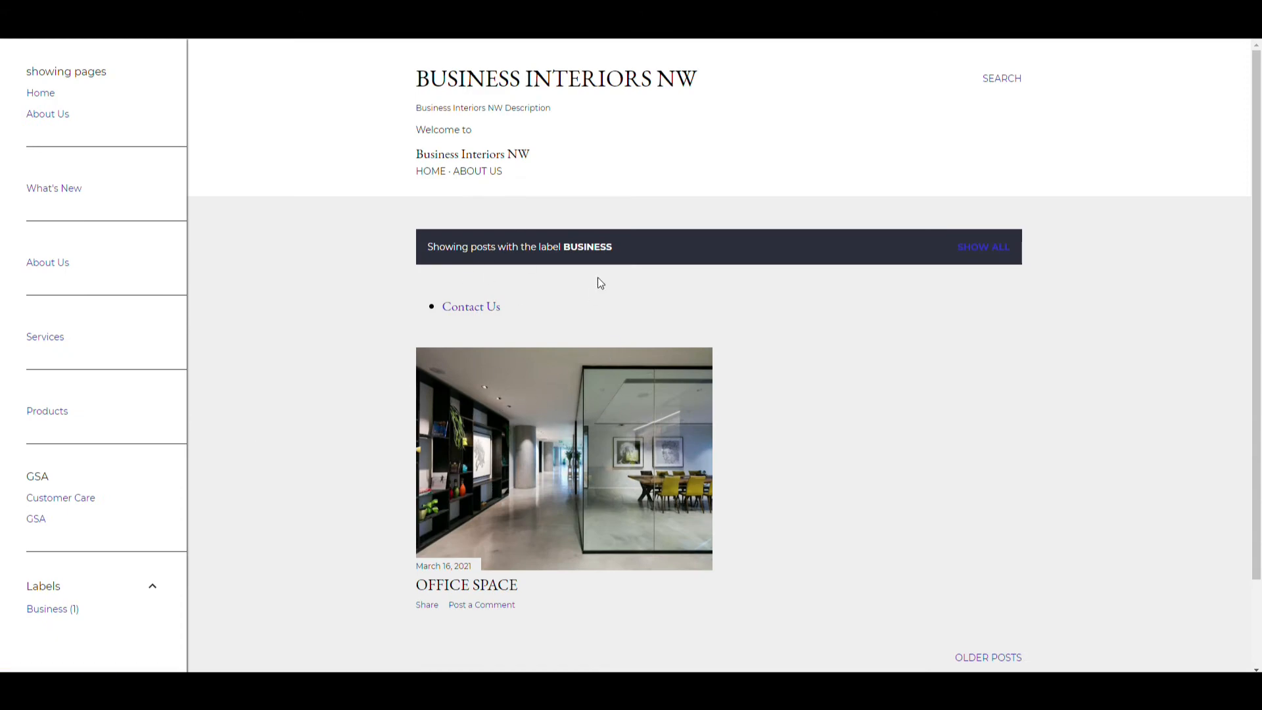
scroll(534, 265, "down", 3)
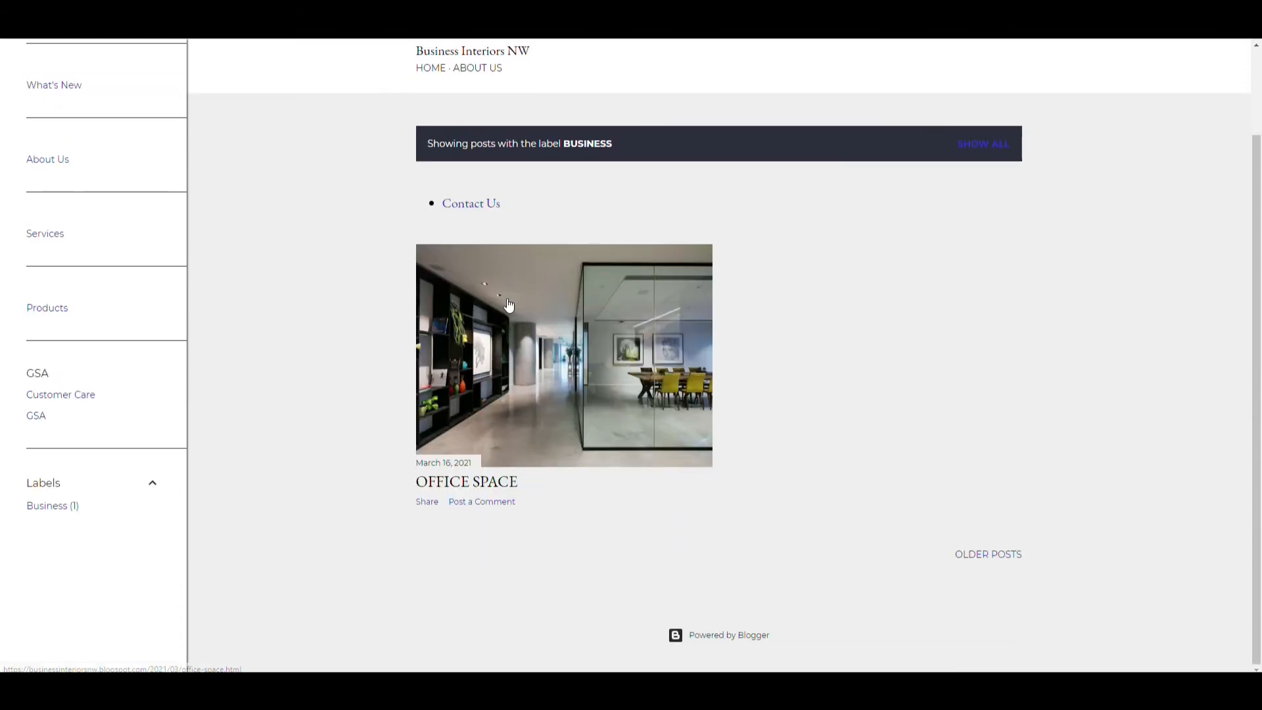
left_click(527, 383)
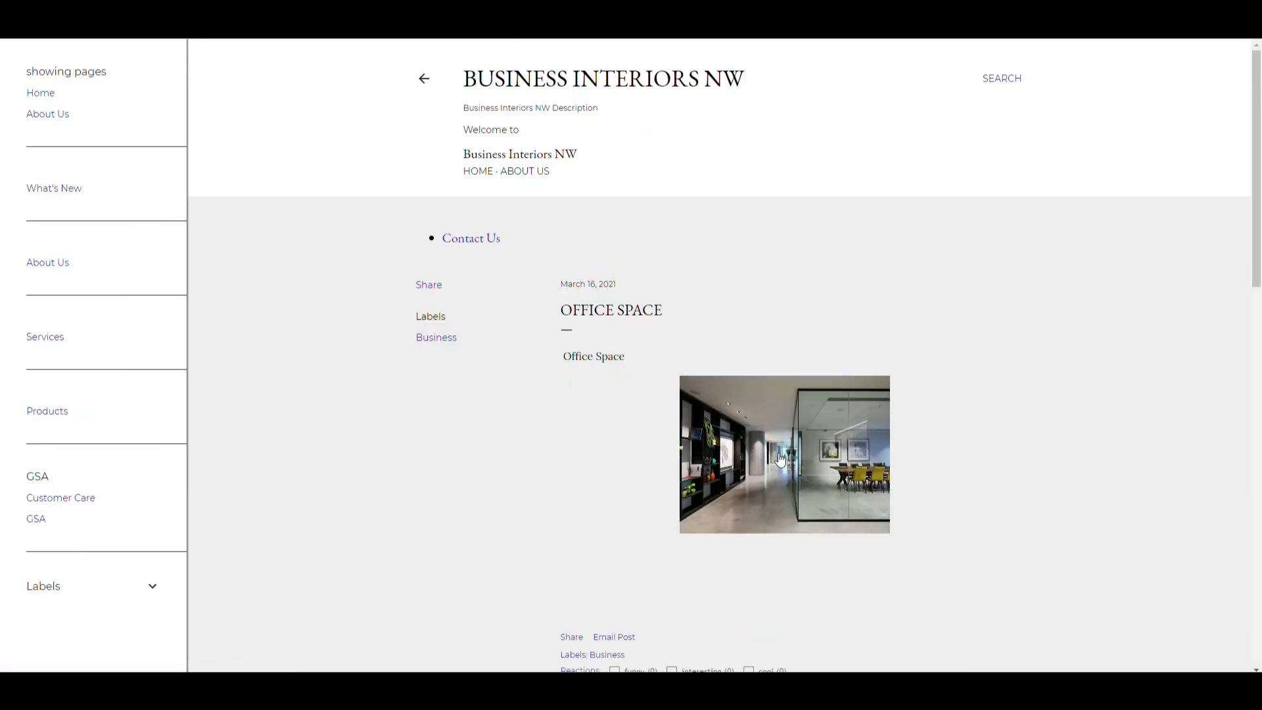
Look through the Office Space post down to its popular posts and follow its Business label
scroll(769, 453, "down", 4)
scroll(772, 448, "down", 4)
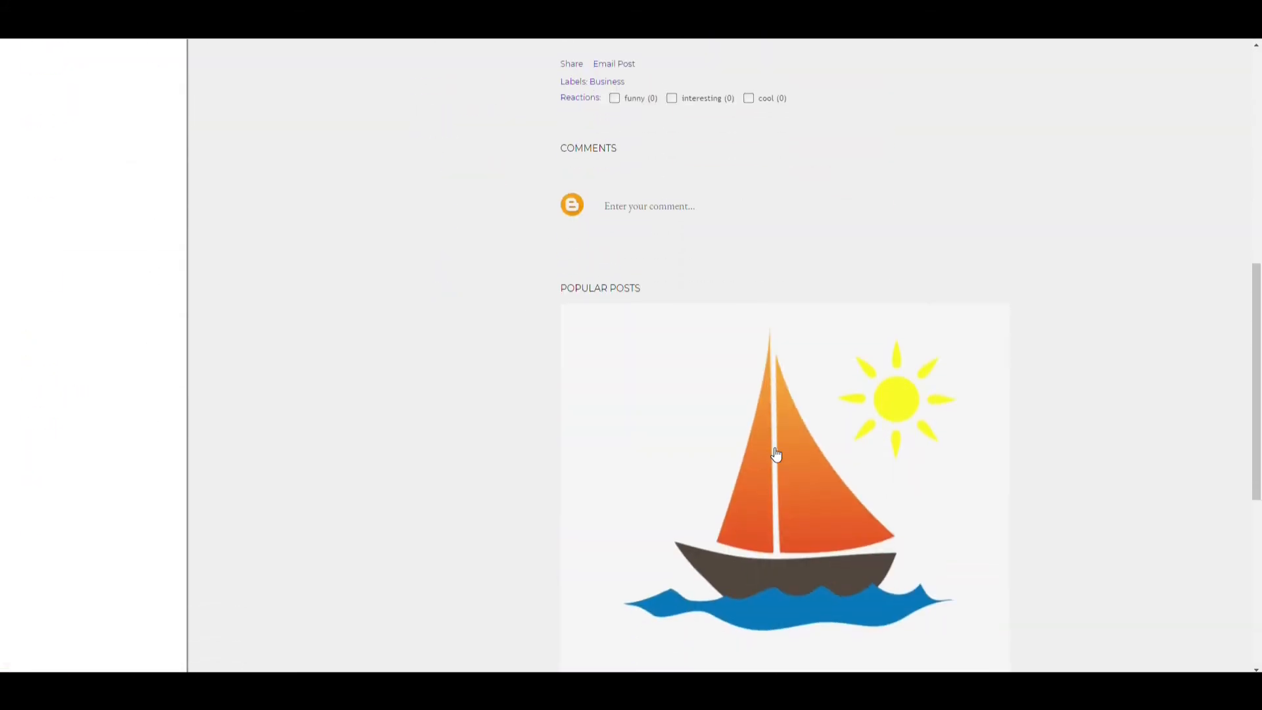
scroll(770, 440, "up", 5)
scroll(770, 440, "up", 3)
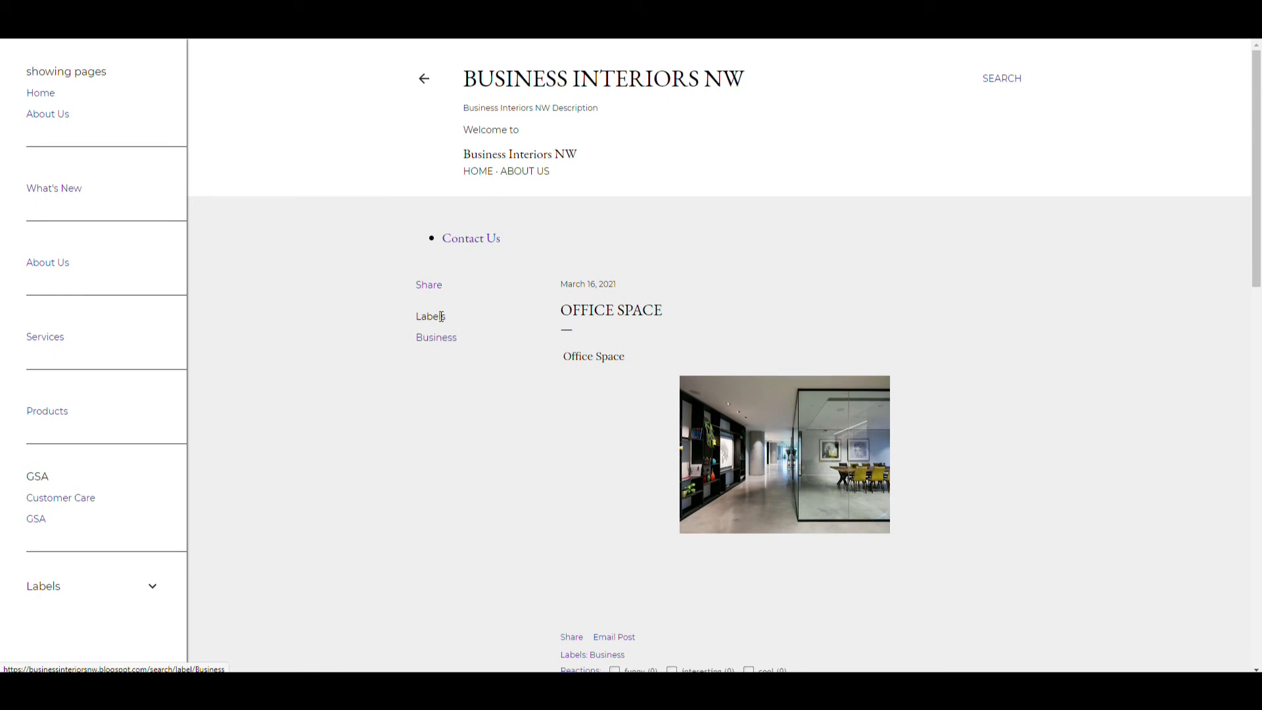
scroll(447, 358, "down", 2)
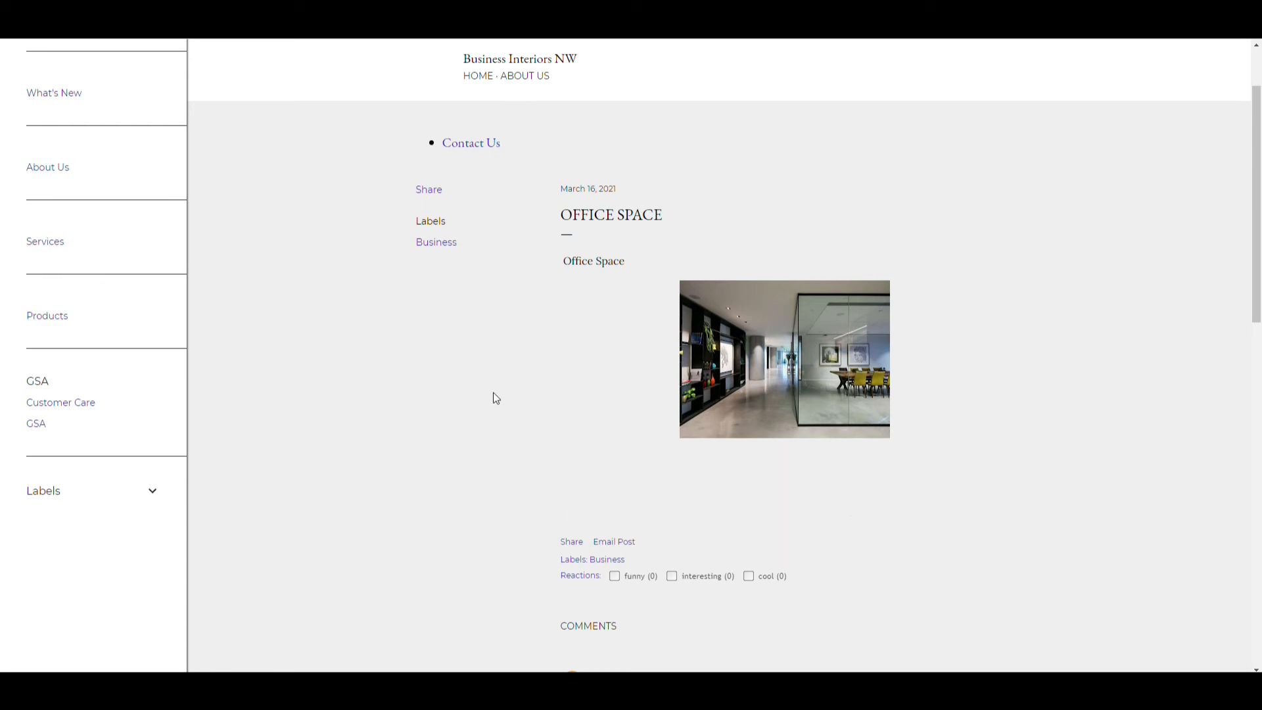
left_click(422, 244)
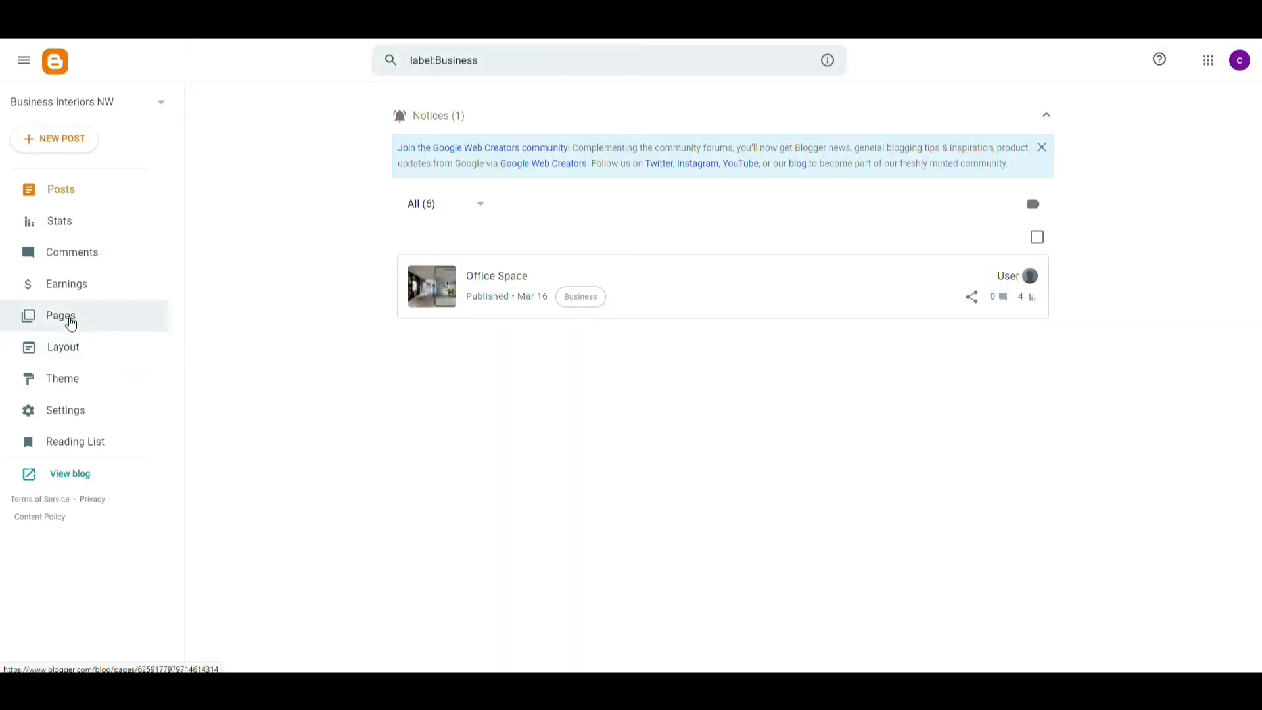
Back in Blogger's list of posts, start a new post and give it the label Business
left_click(56, 197)
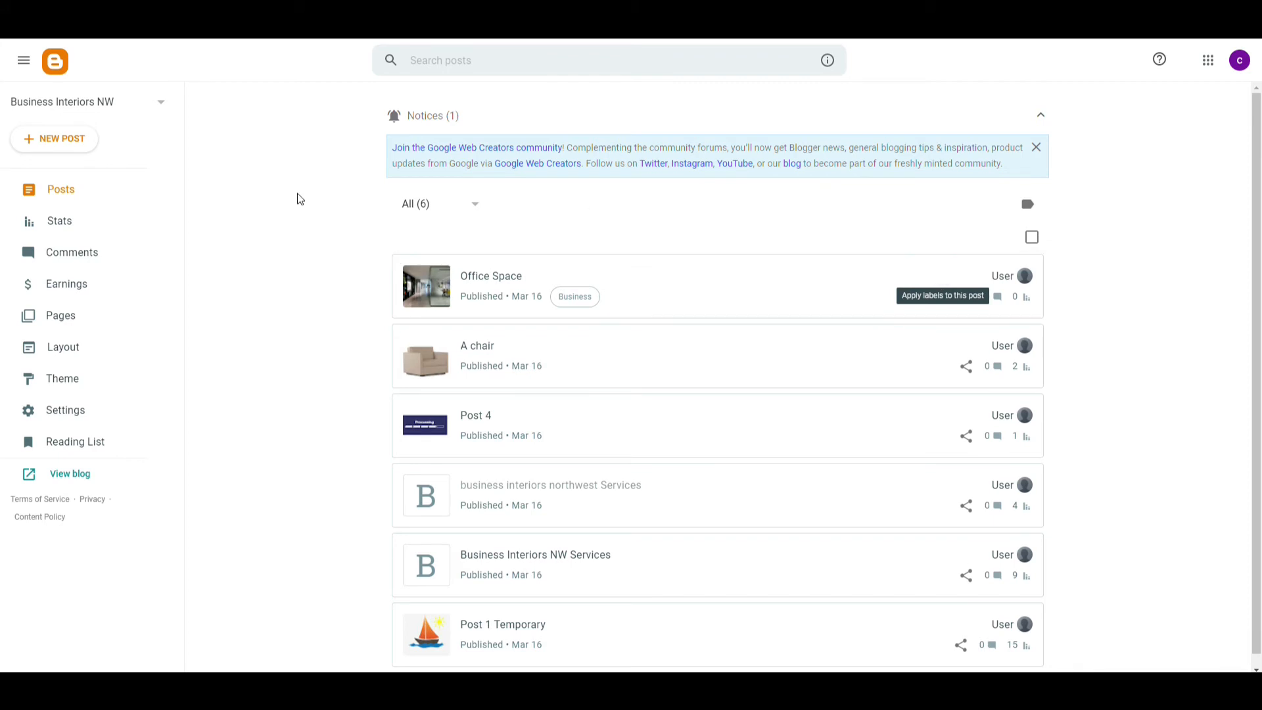
left_click(75, 138)
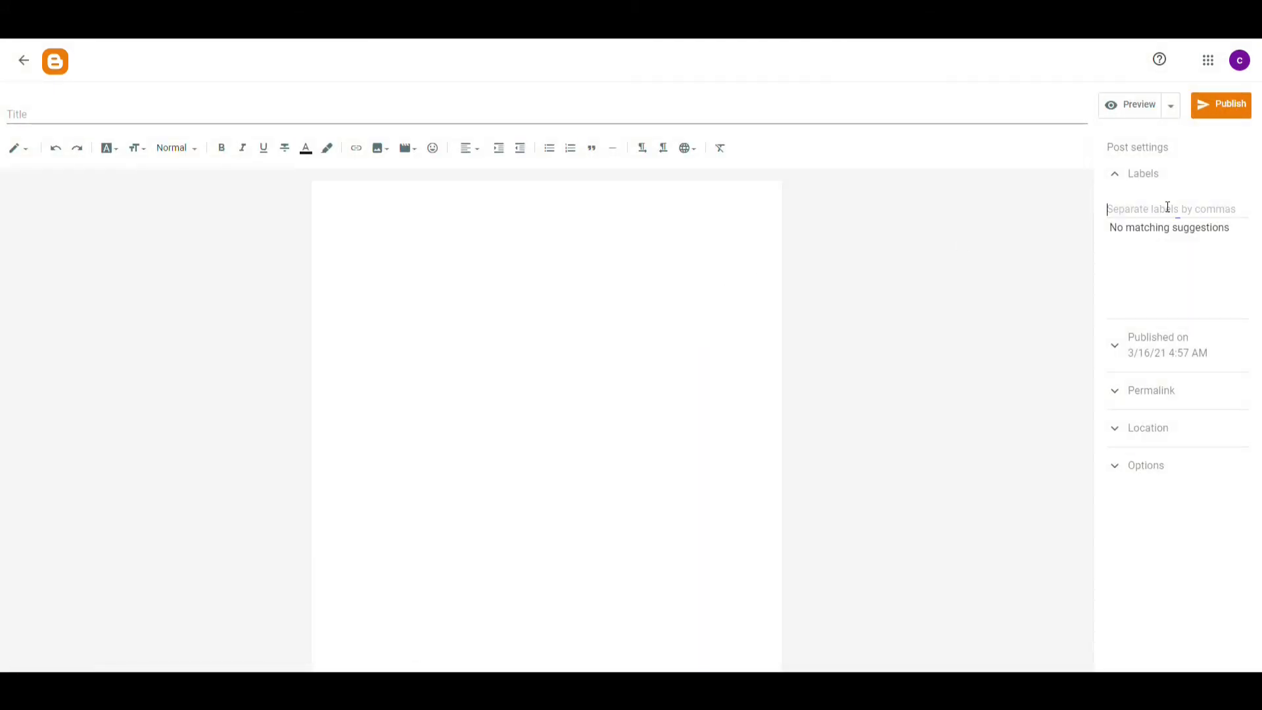
left_click(1129, 230)
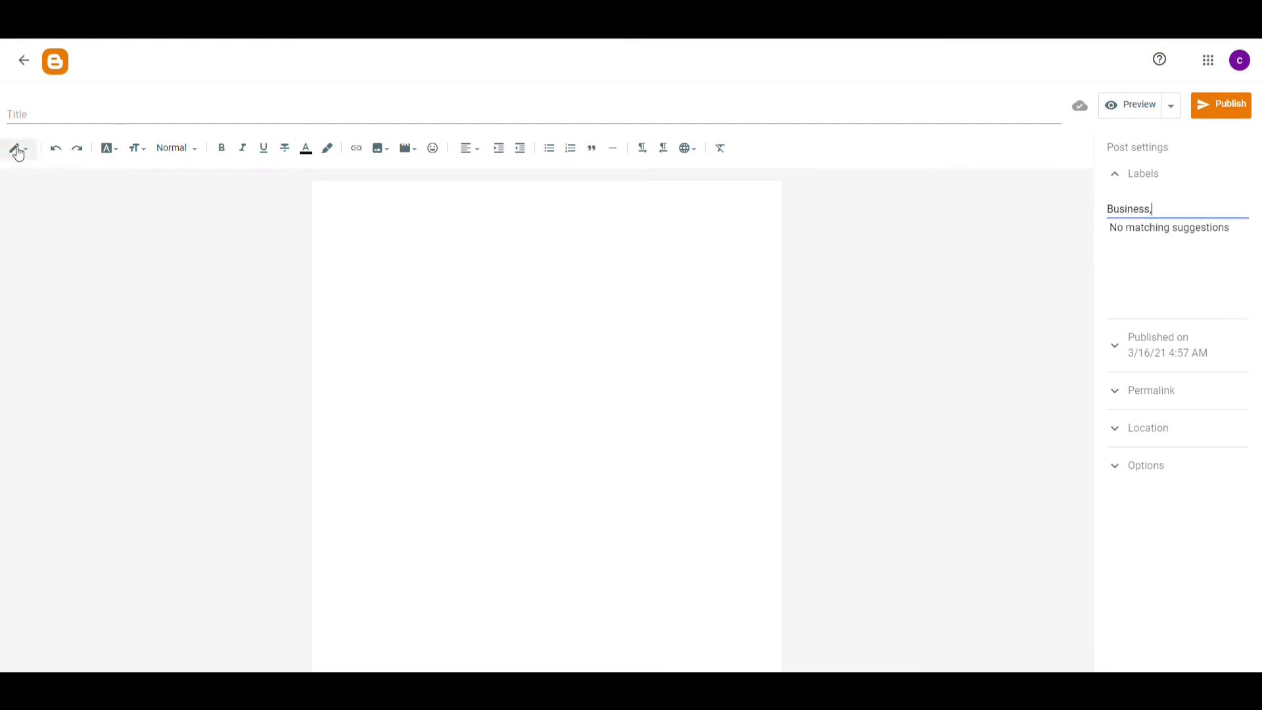
Try entering test text in the new post's HTML view, undo it and return to Compose view
left_click(16, 148)
left_click(39, 121)
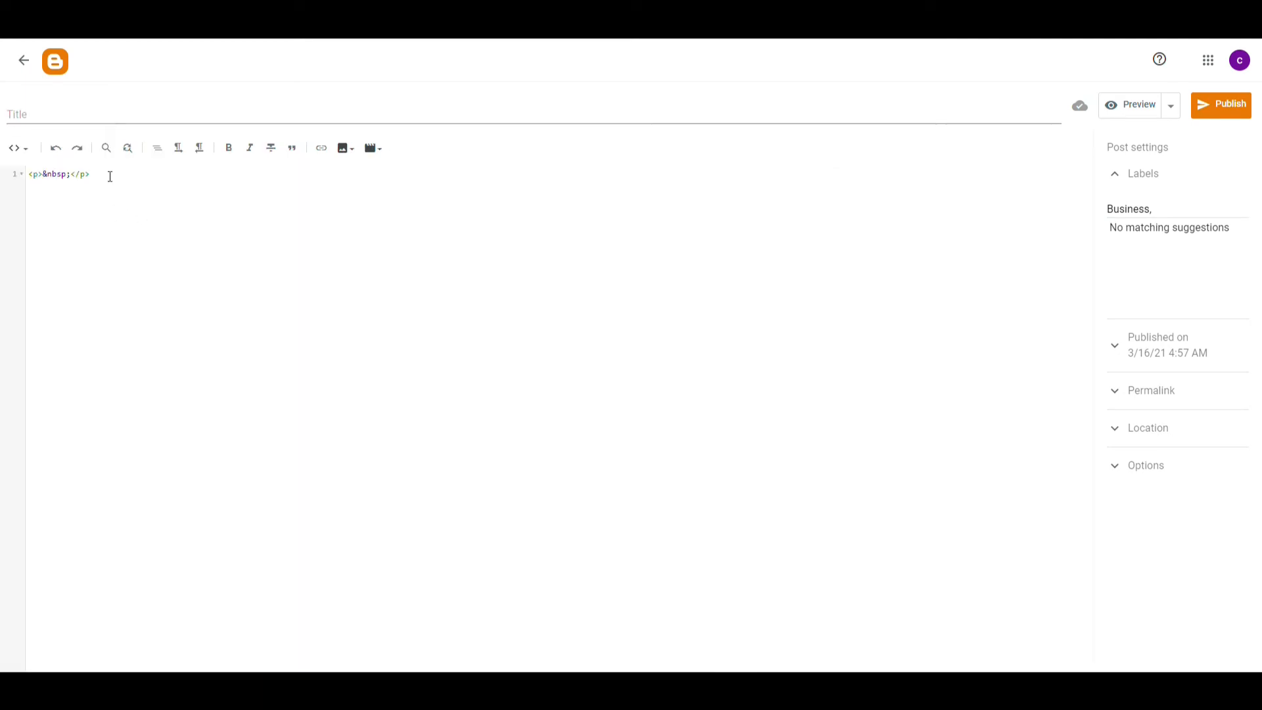
left_click(13, 175)
left_click(79, 196)
type("dfvgsv f")
left_click(56, 147)
left_click(16, 149)
left_click(53, 183)
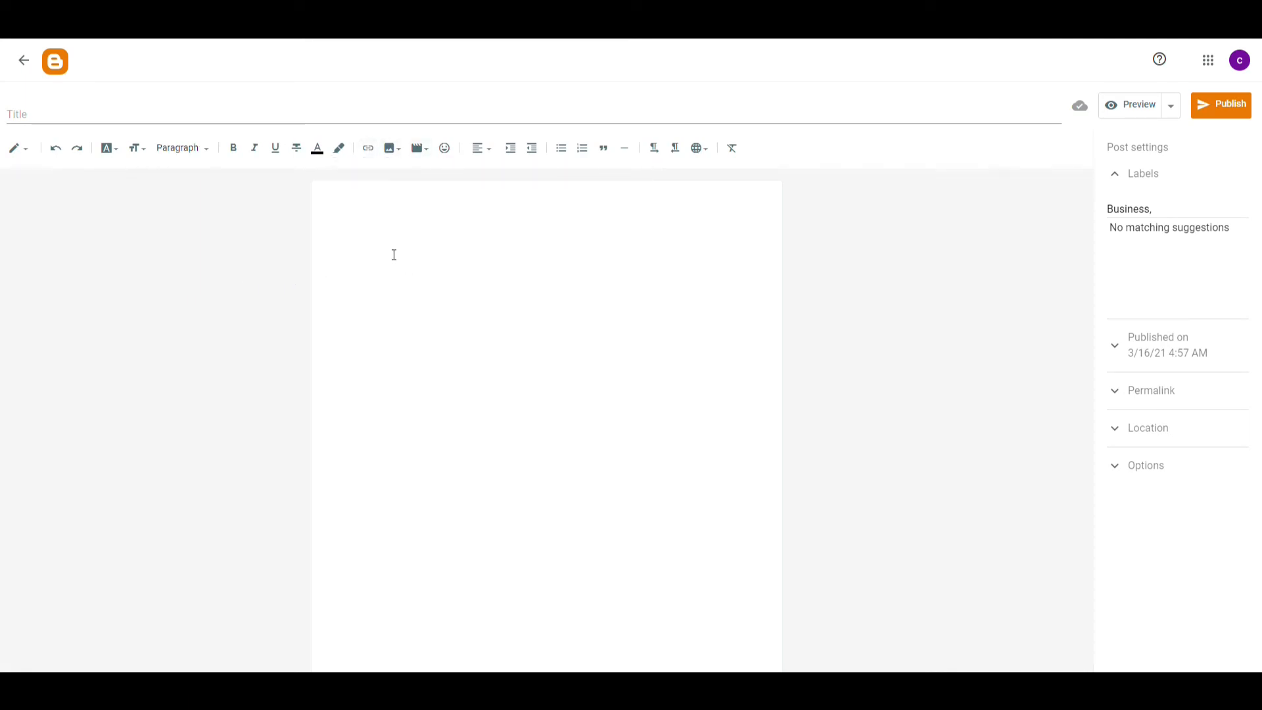
type("google")
left_click_drag(366, 207, 318, 226)
left_click(369, 151)
left_click(584, 348)
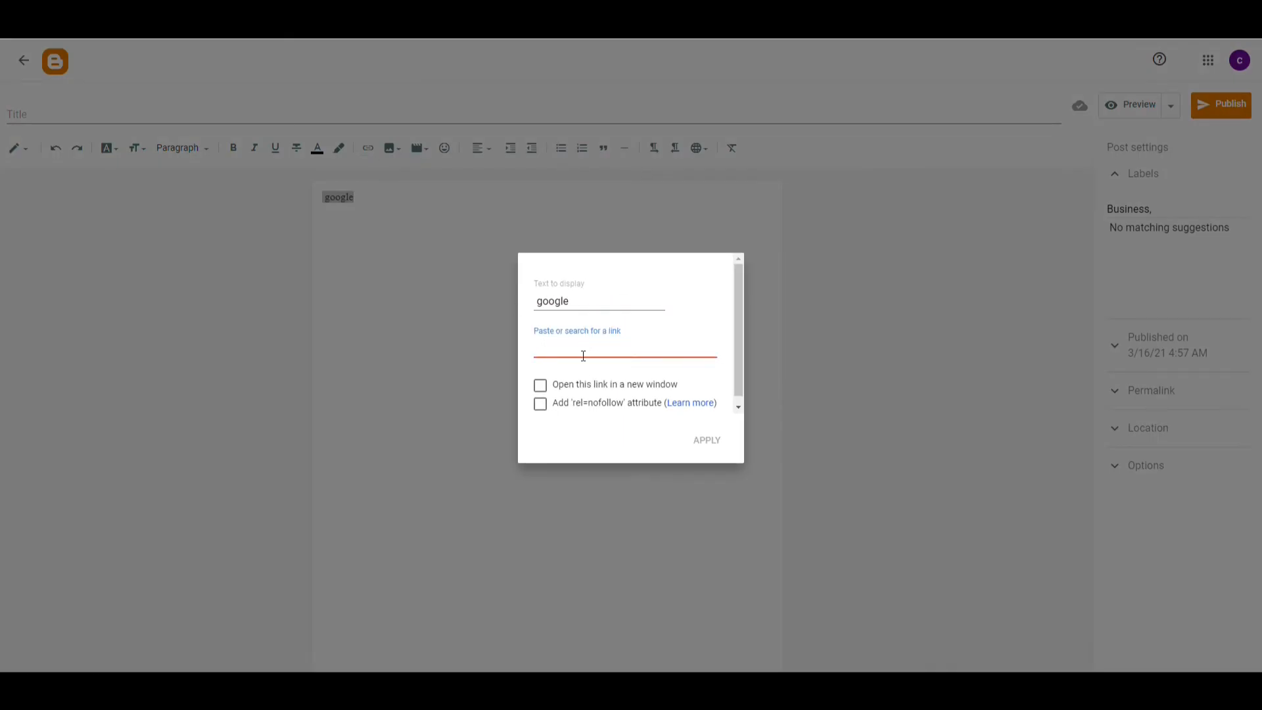
type("www.google.com")
left_click(541, 386)
left_click(711, 450)
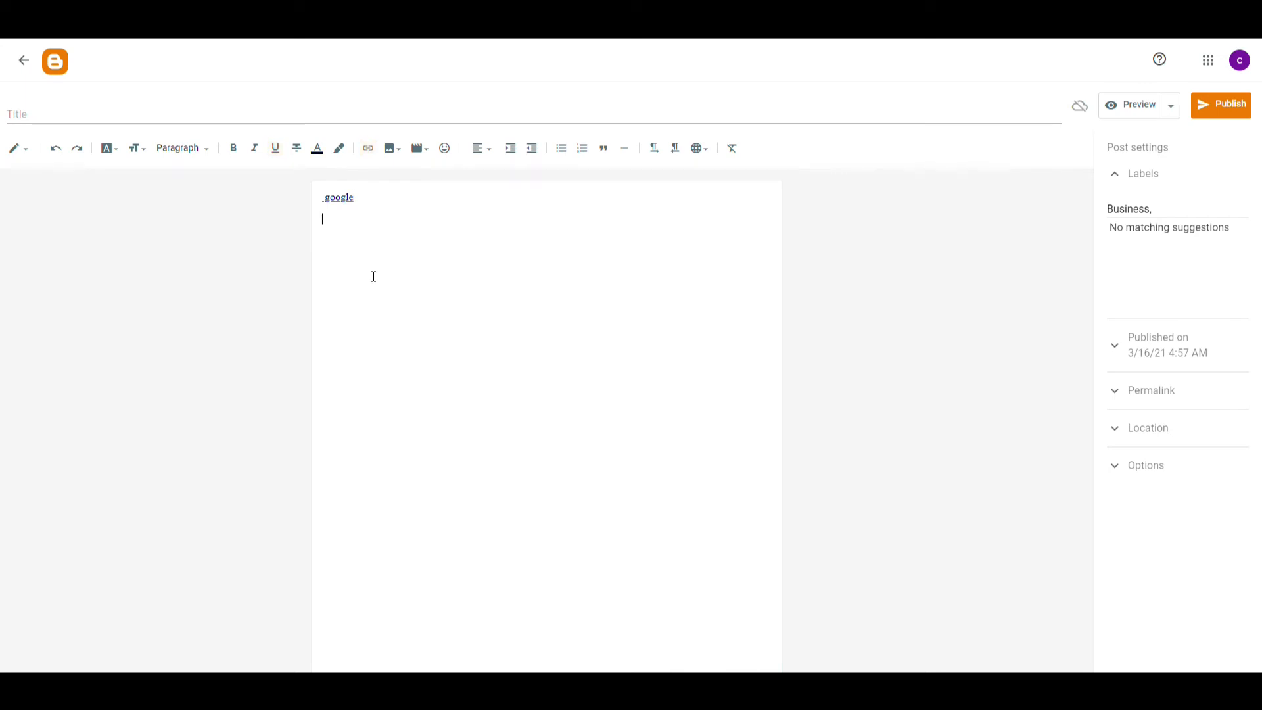
Add two lines of filler text made of repeated "w" letters below the google link
key("Return")
type("wwwwwwwwwwwwwwwwww")
key("Return")
type("wwwwwwwwwwww")
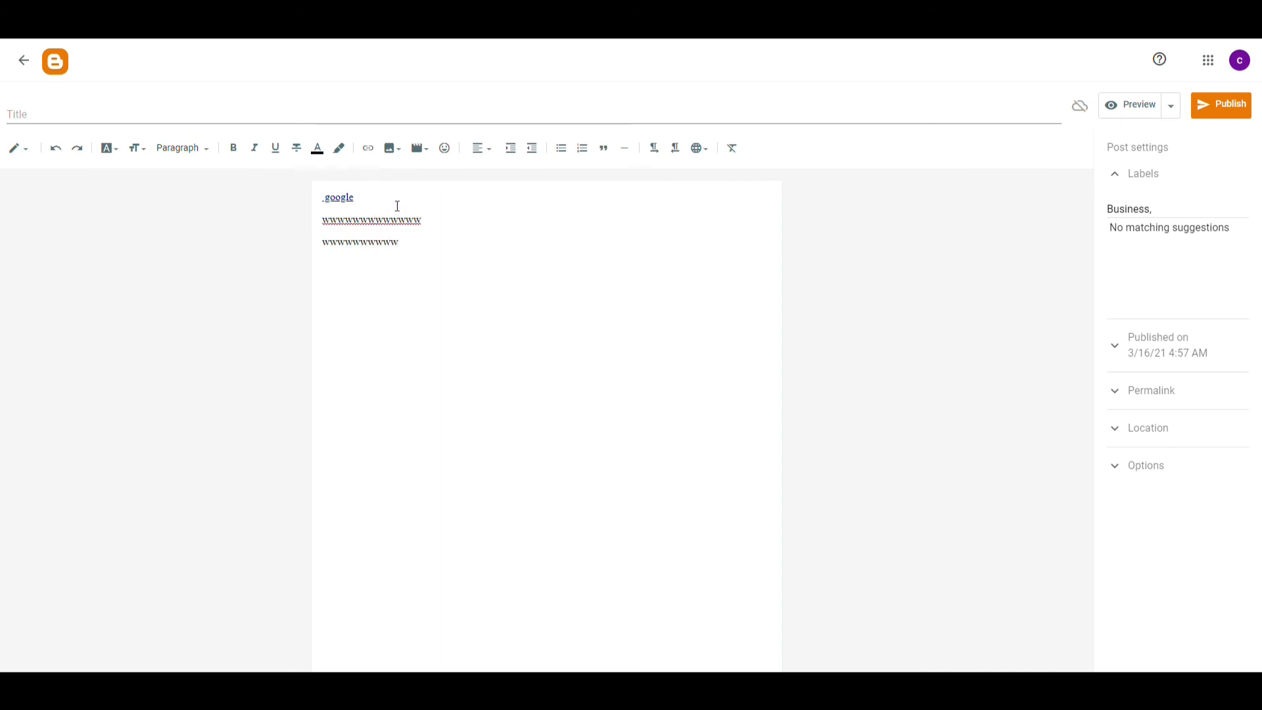
Copy the google link with part of the first filler line and paste it below that line
left_click_drag(397, 206, 290, 202)
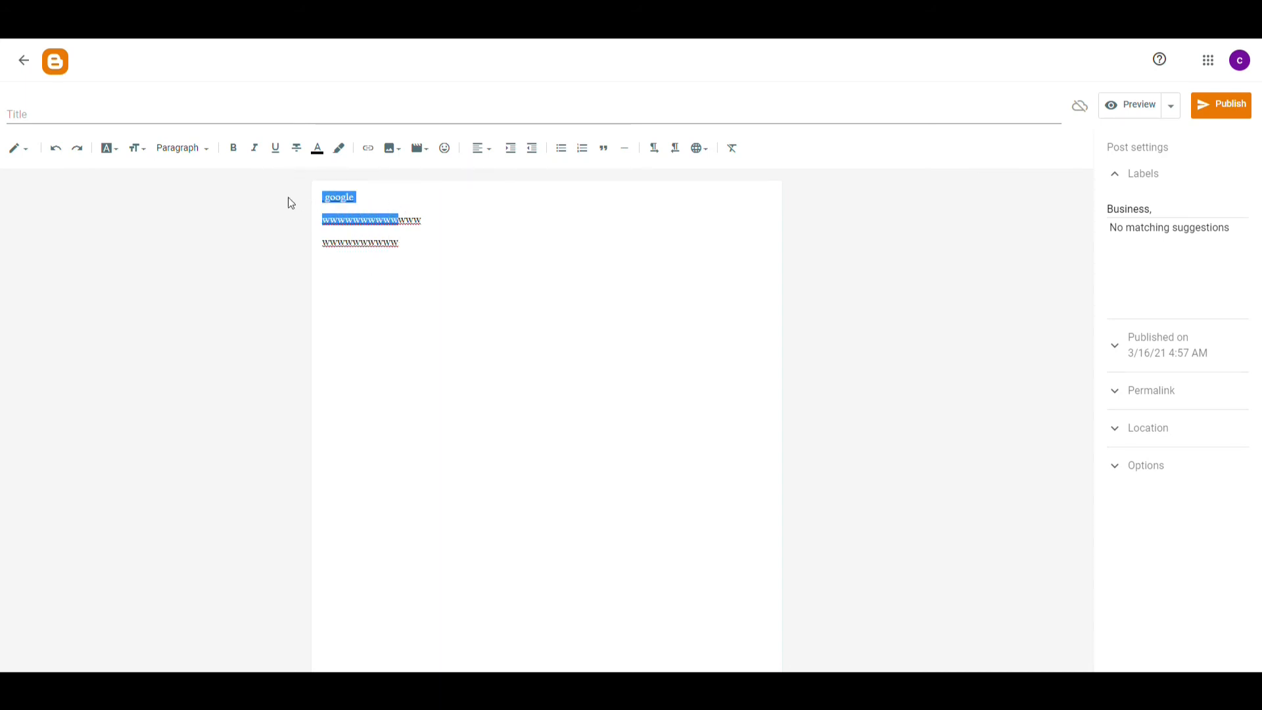
key("ctrl+c")
left_click(451, 224)
key("Return")
key("ctrl+v")
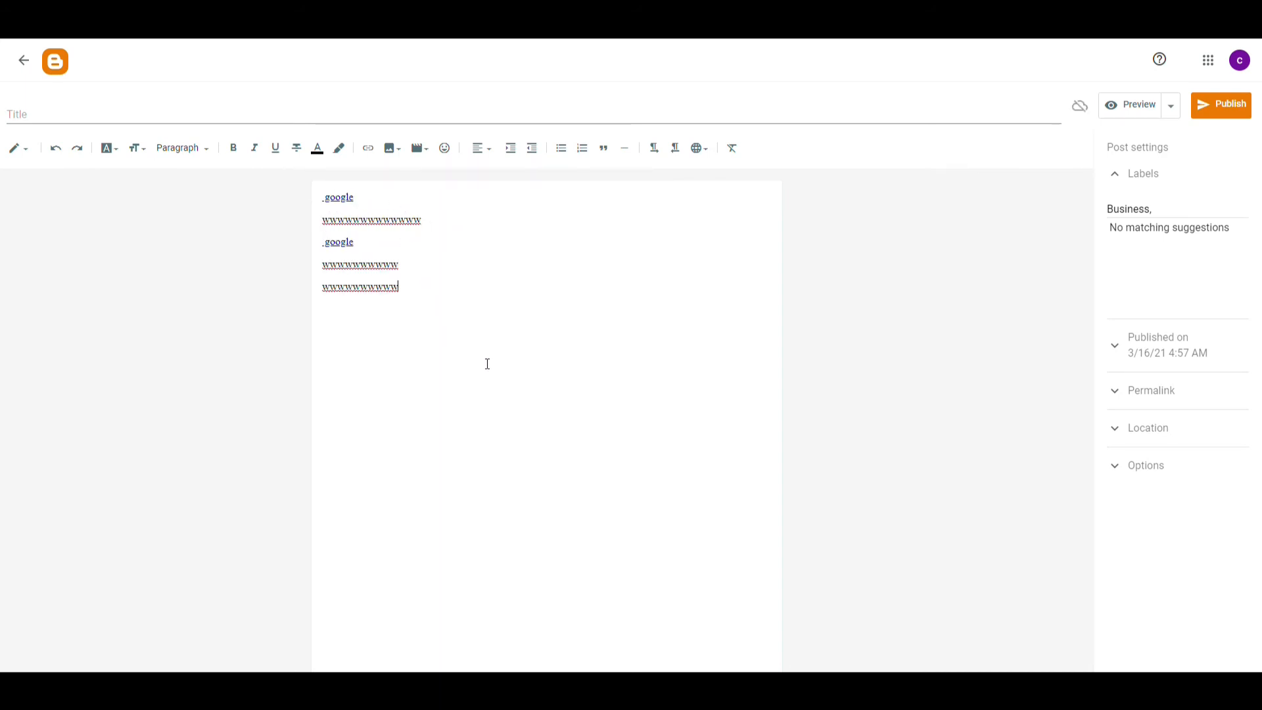
Preview the untitled post and publish it to the blog
left_click(1139, 108)
scroll(595, 287, "down", 3)
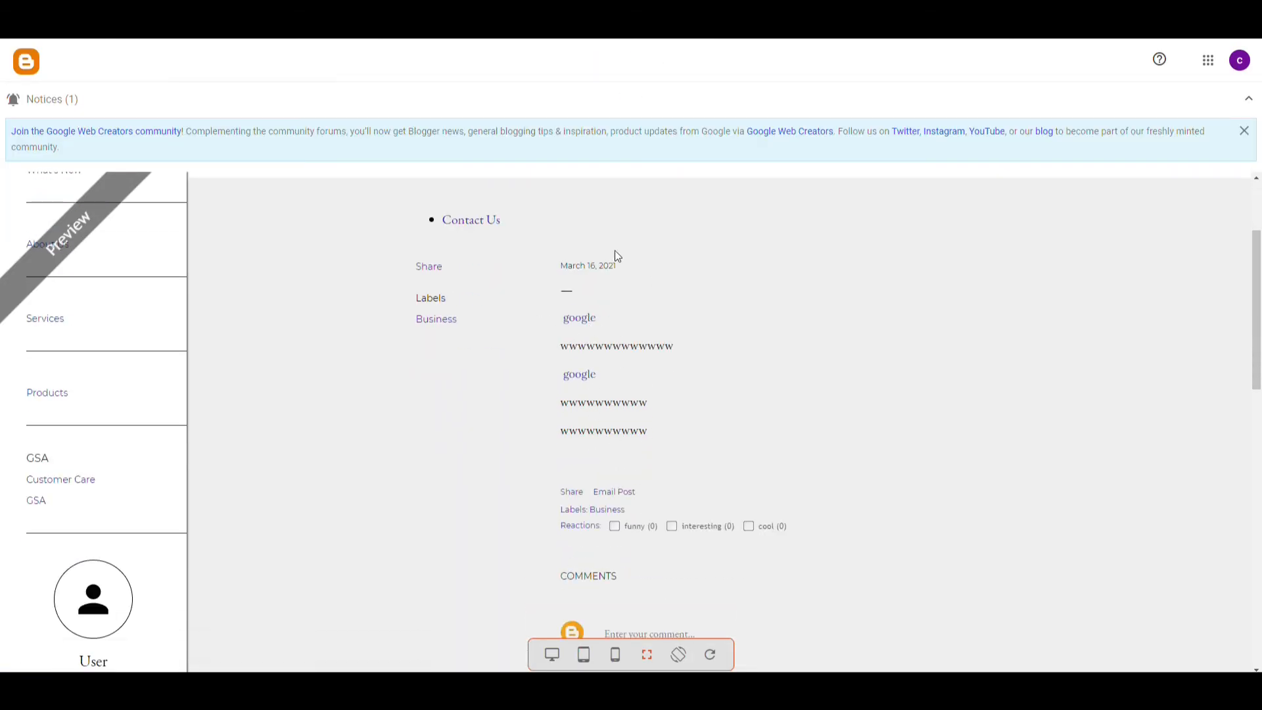
left_click(190, 12)
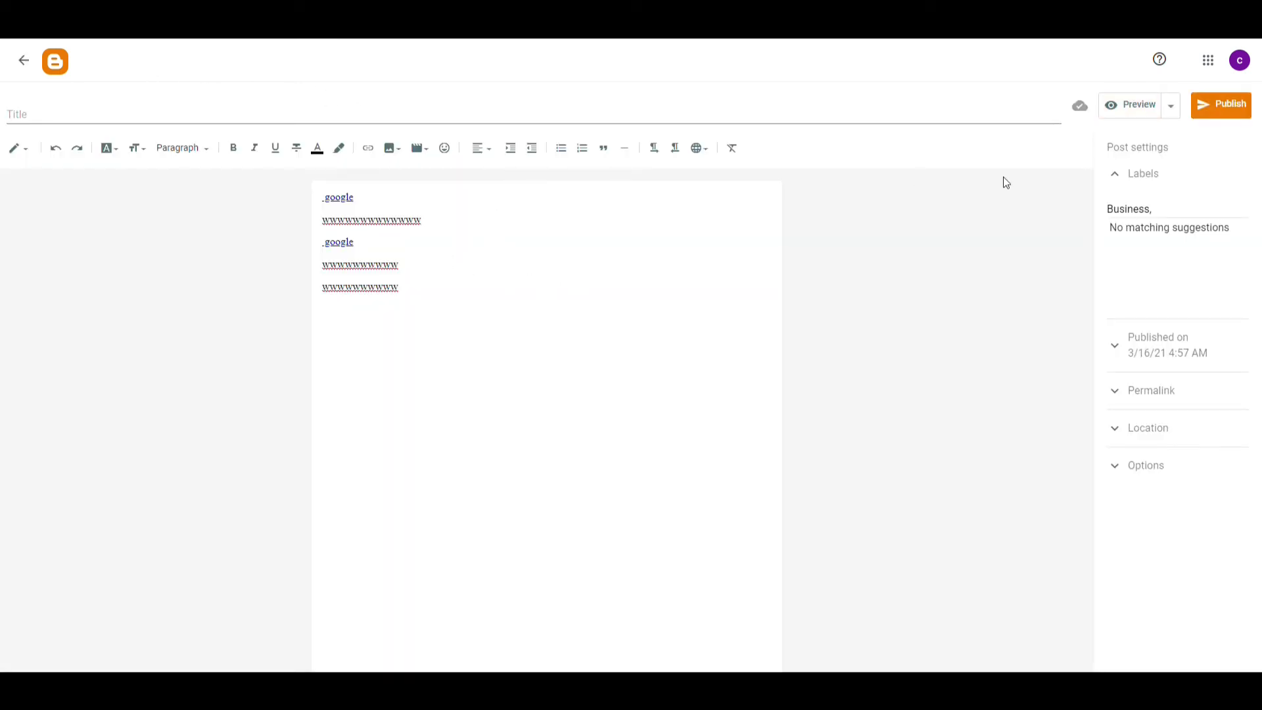
left_click(1209, 105)
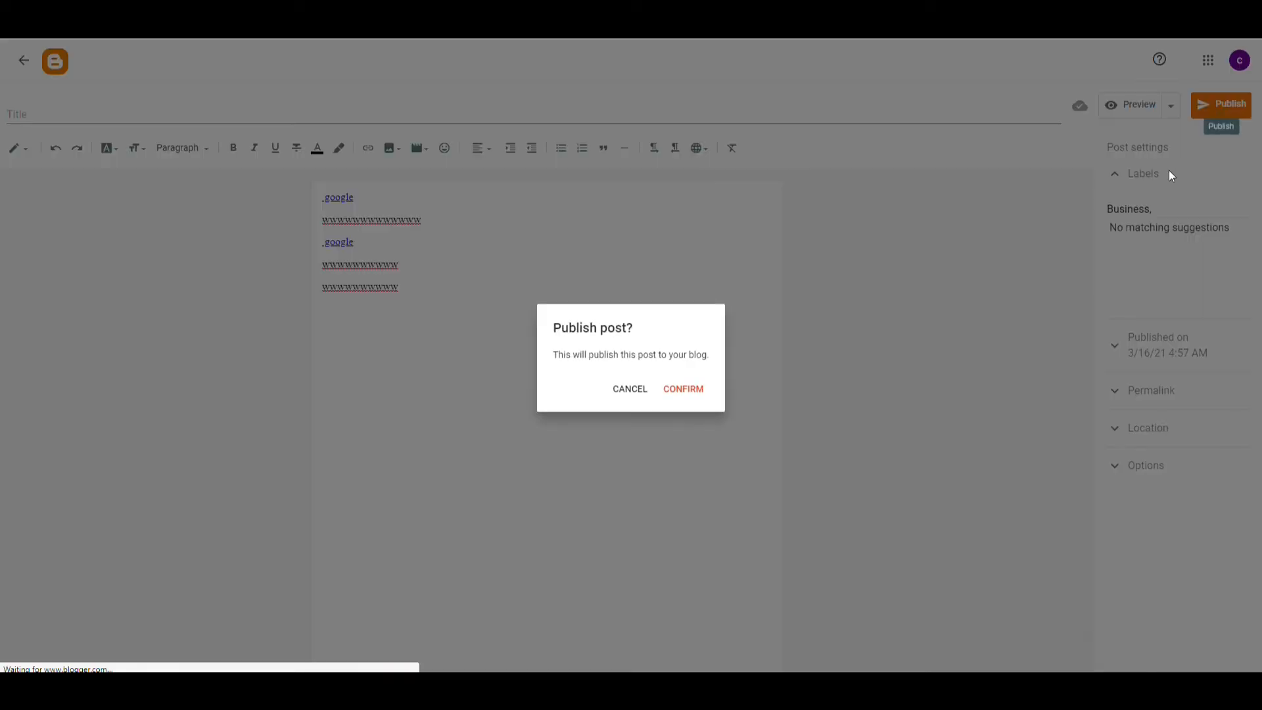
left_click(685, 392)
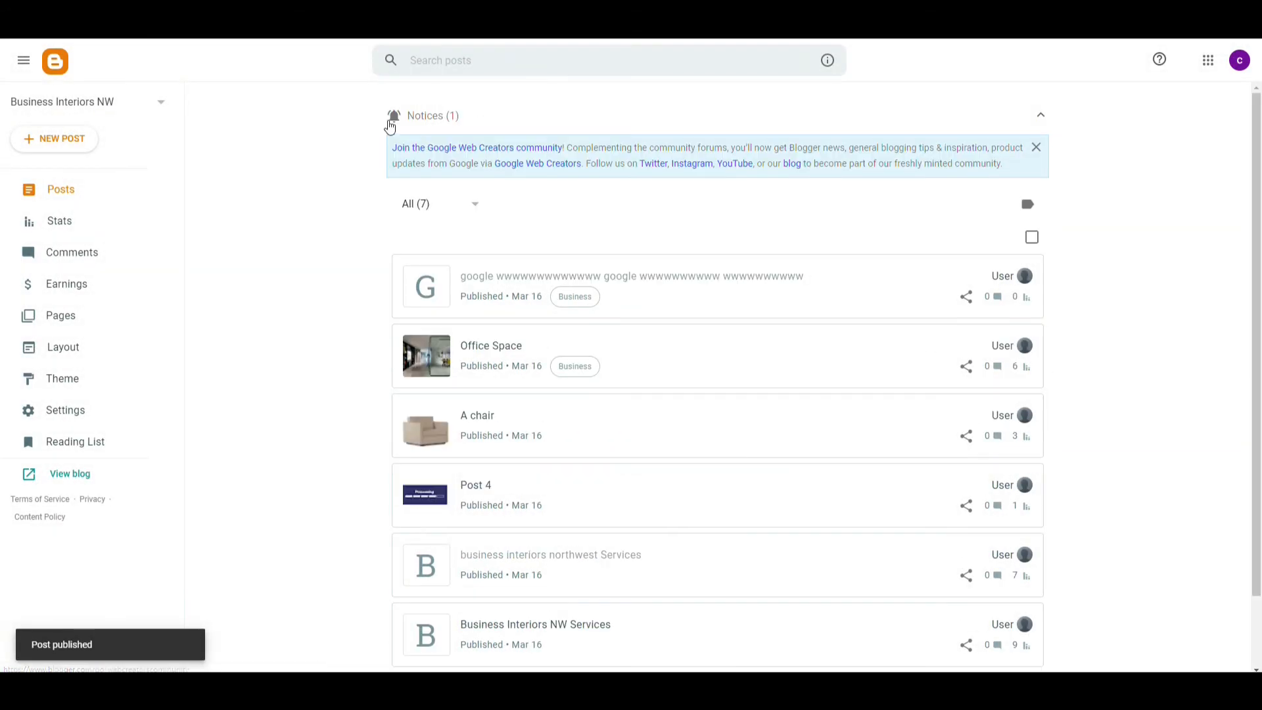
Return to the live blog and refresh the page of posts labelled Business
left_click(322, 13)
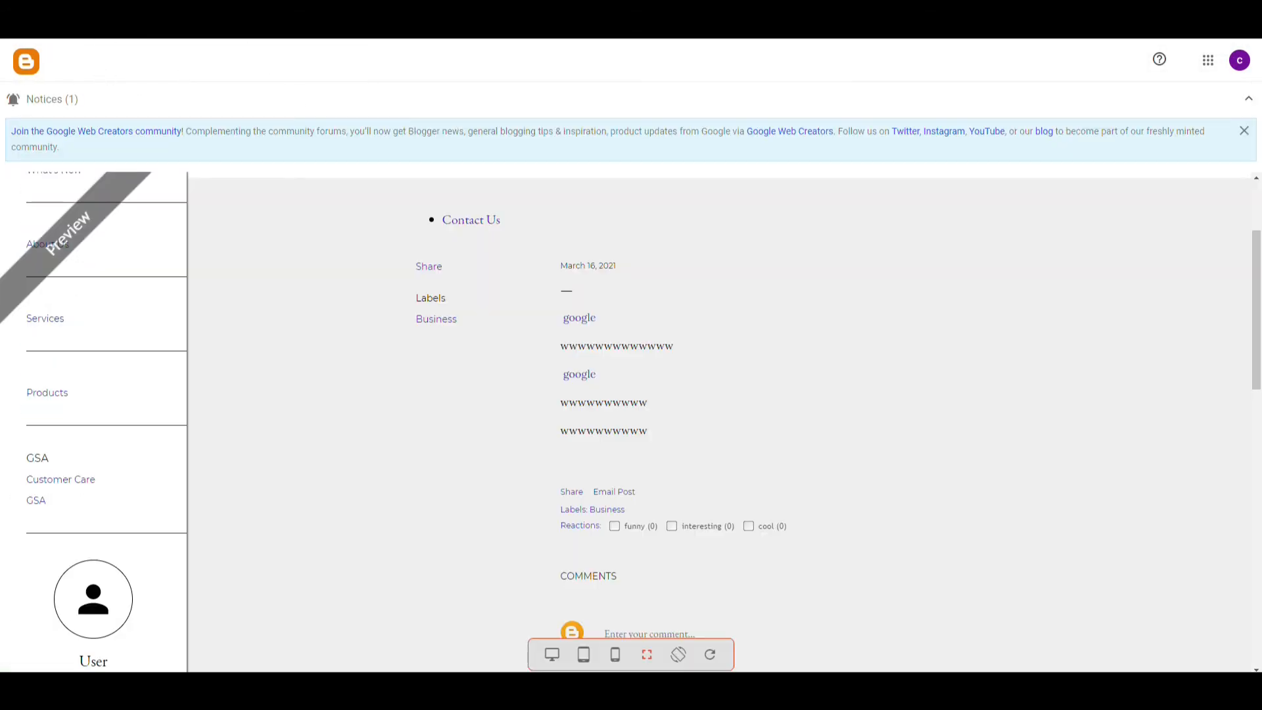
left_click(276, 13)
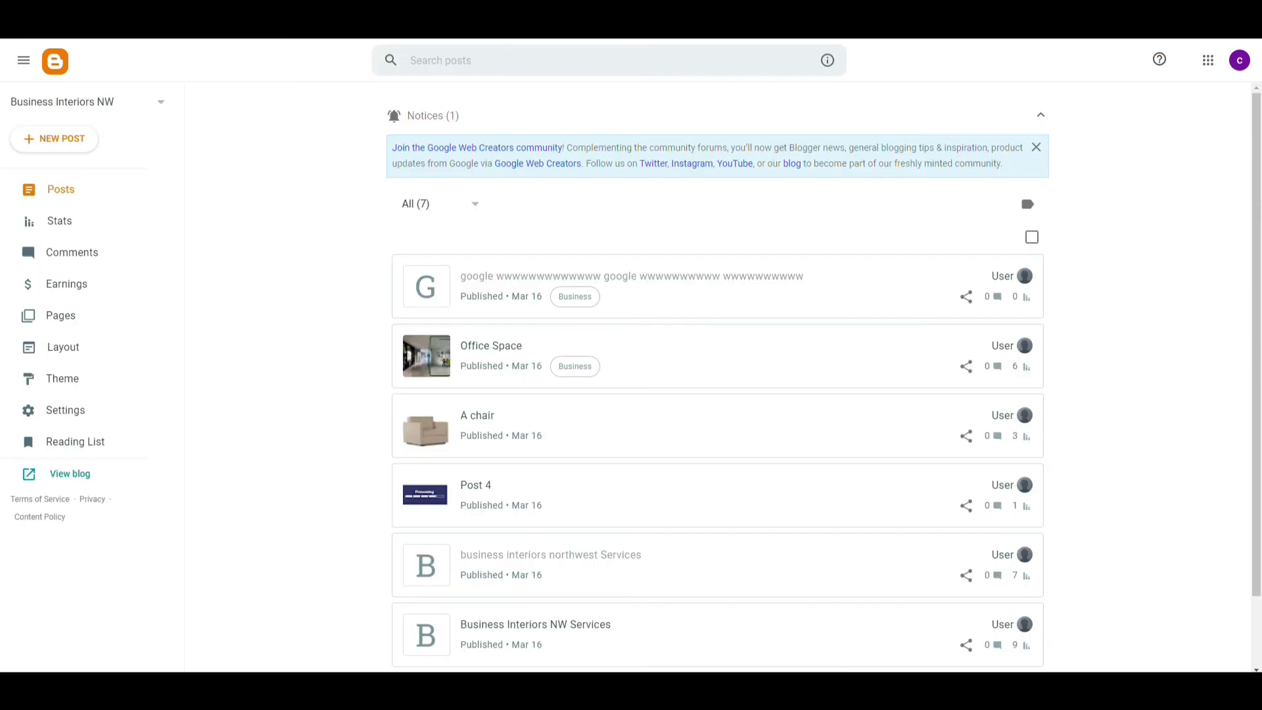
left_click(210, 13)
left_click(58, 26)
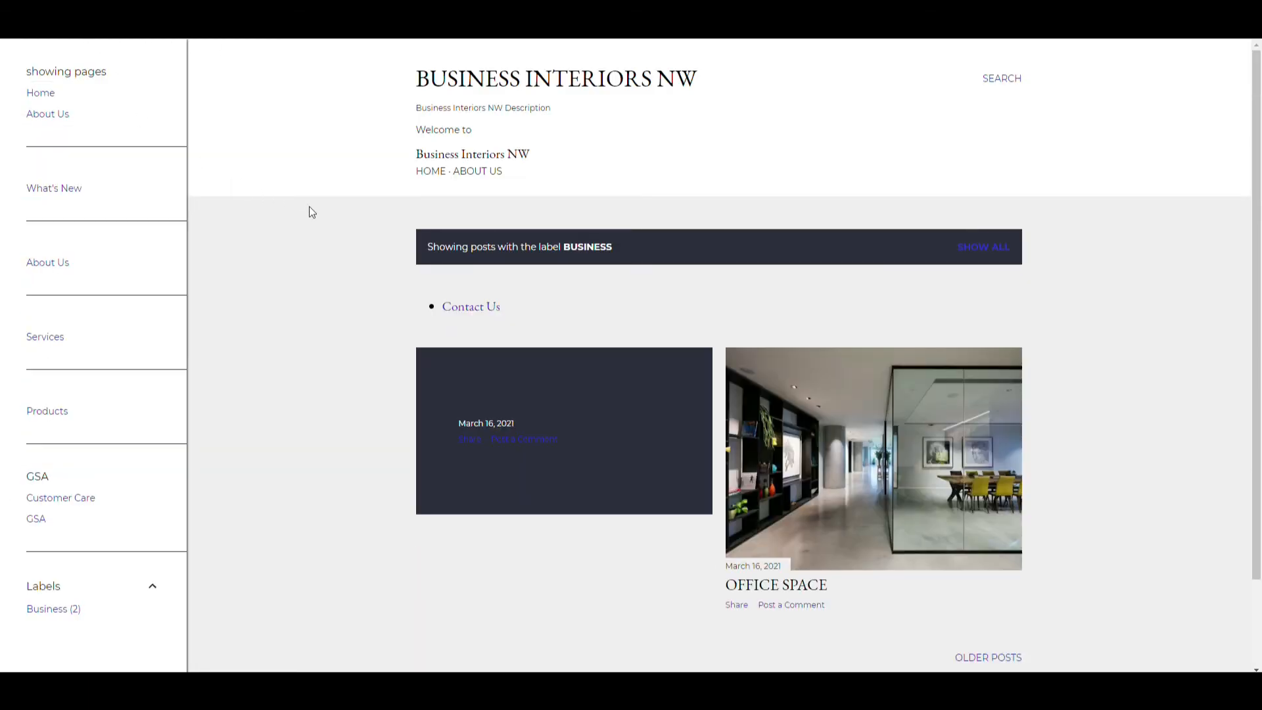
Open the untitled post from the Business label page, follow its google link, and return to look through the post page
left_click(503, 430)
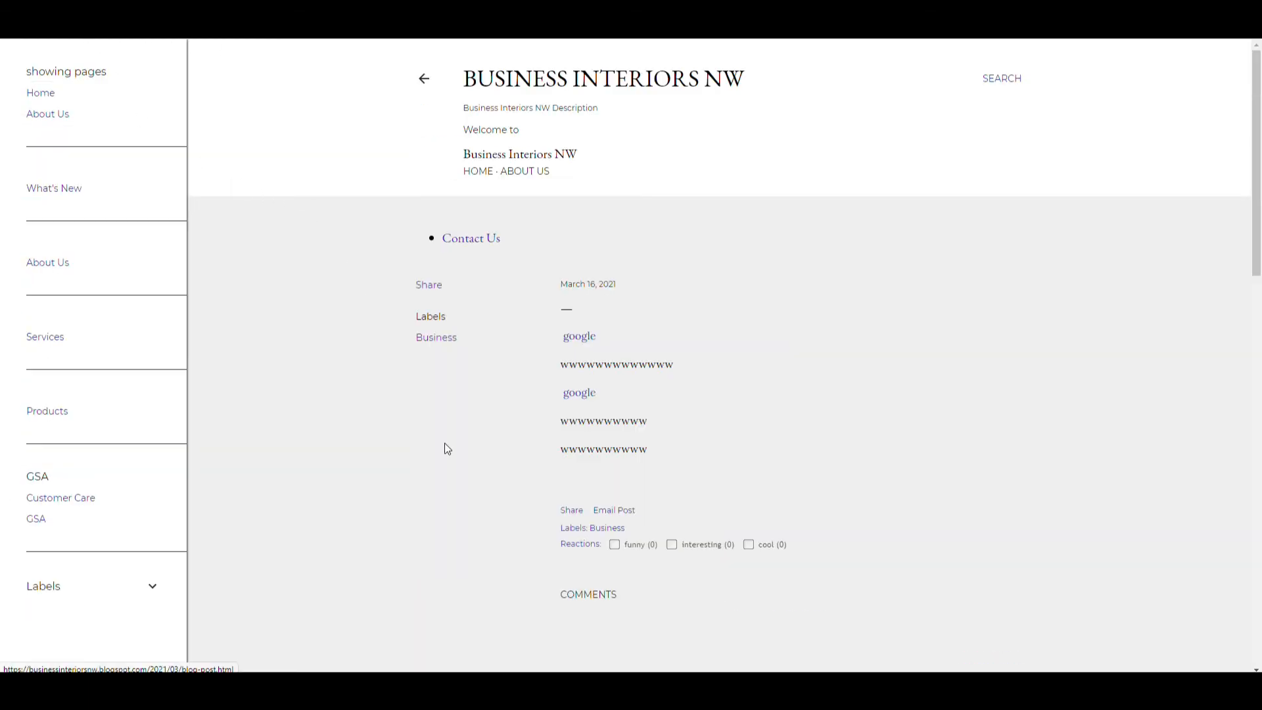
left_click(580, 395)
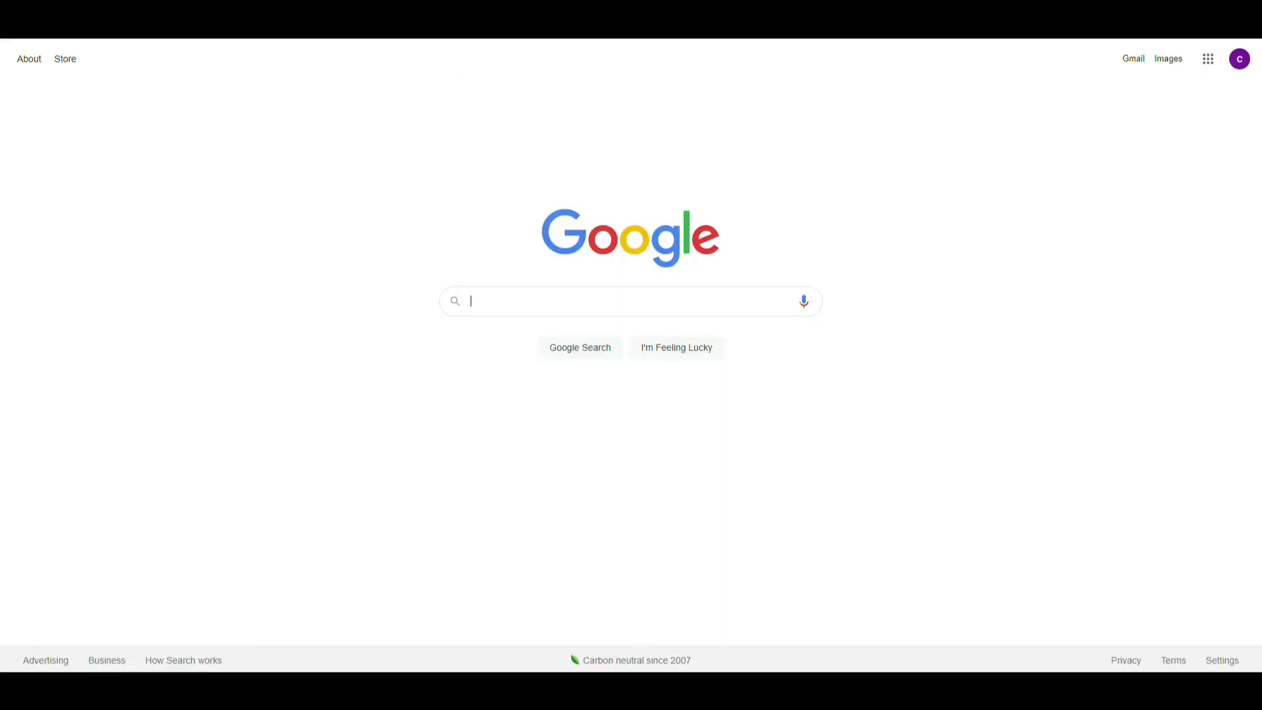
left_click(475, 8)
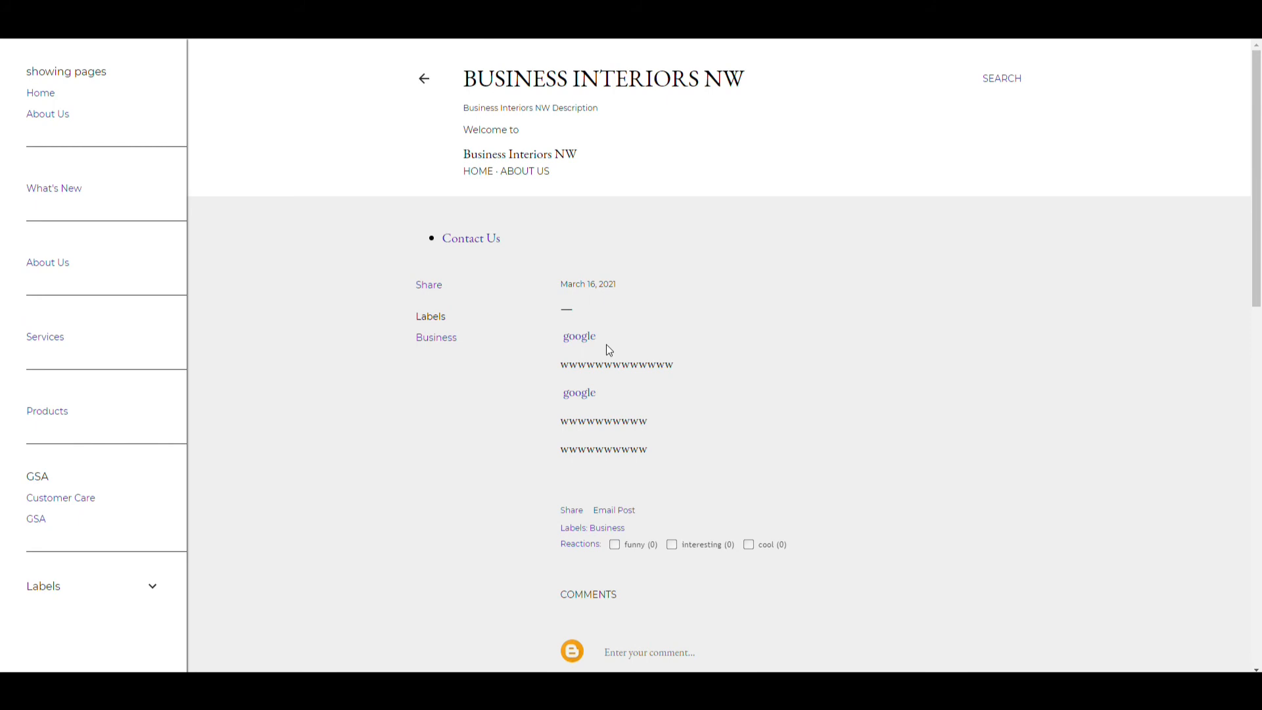
scroll(605, 348, "down", 5)
scroll(605, 349, "up", 4)
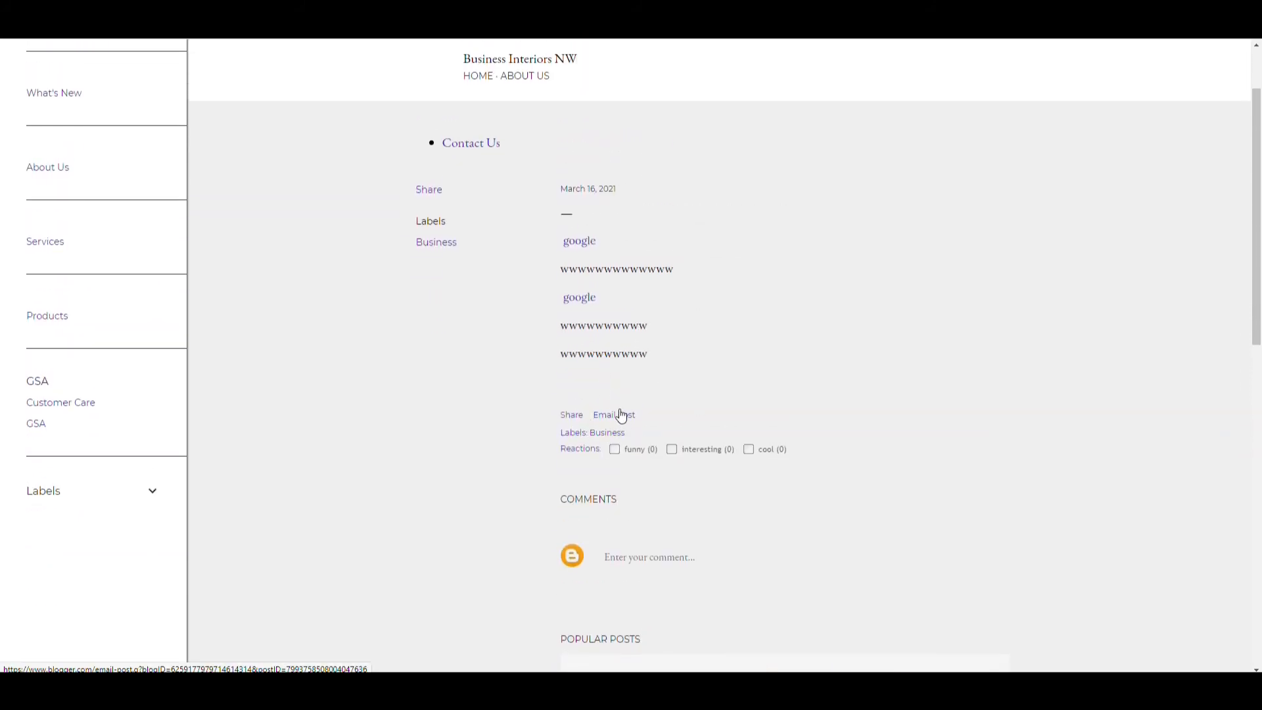
scroll(621, 413, "down", 7)
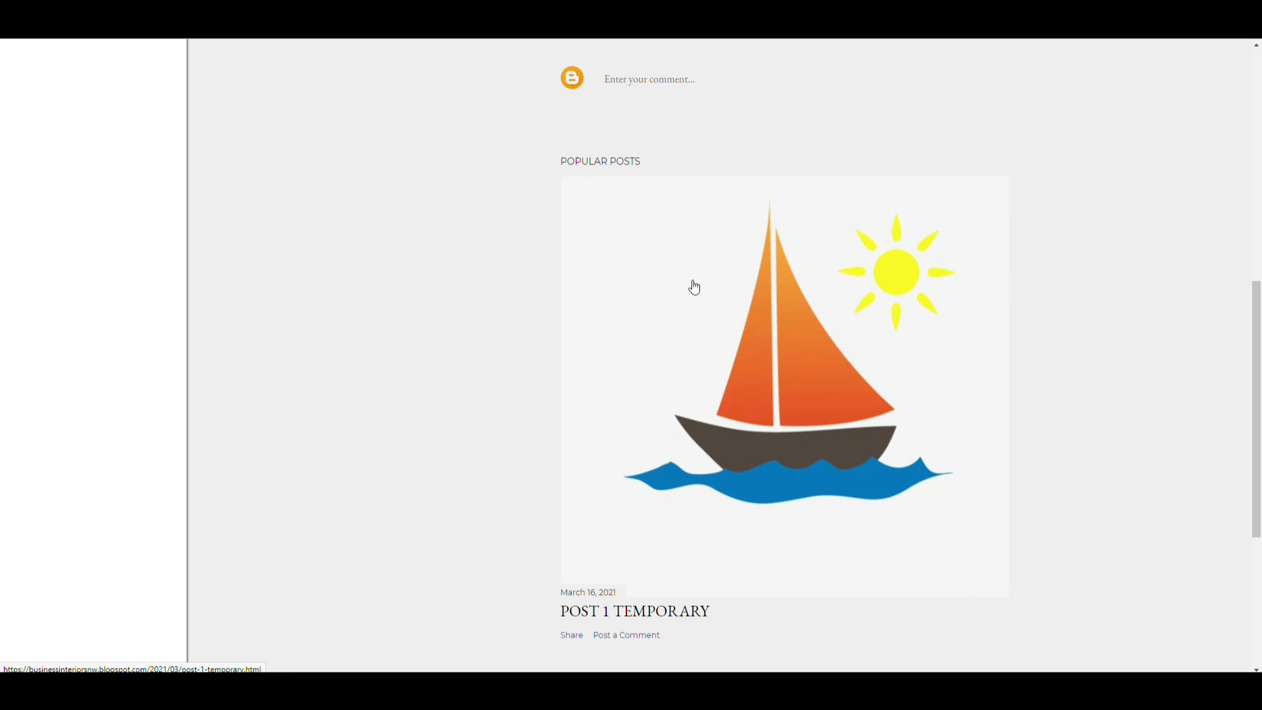
scroll(693, 334, "down", 5)
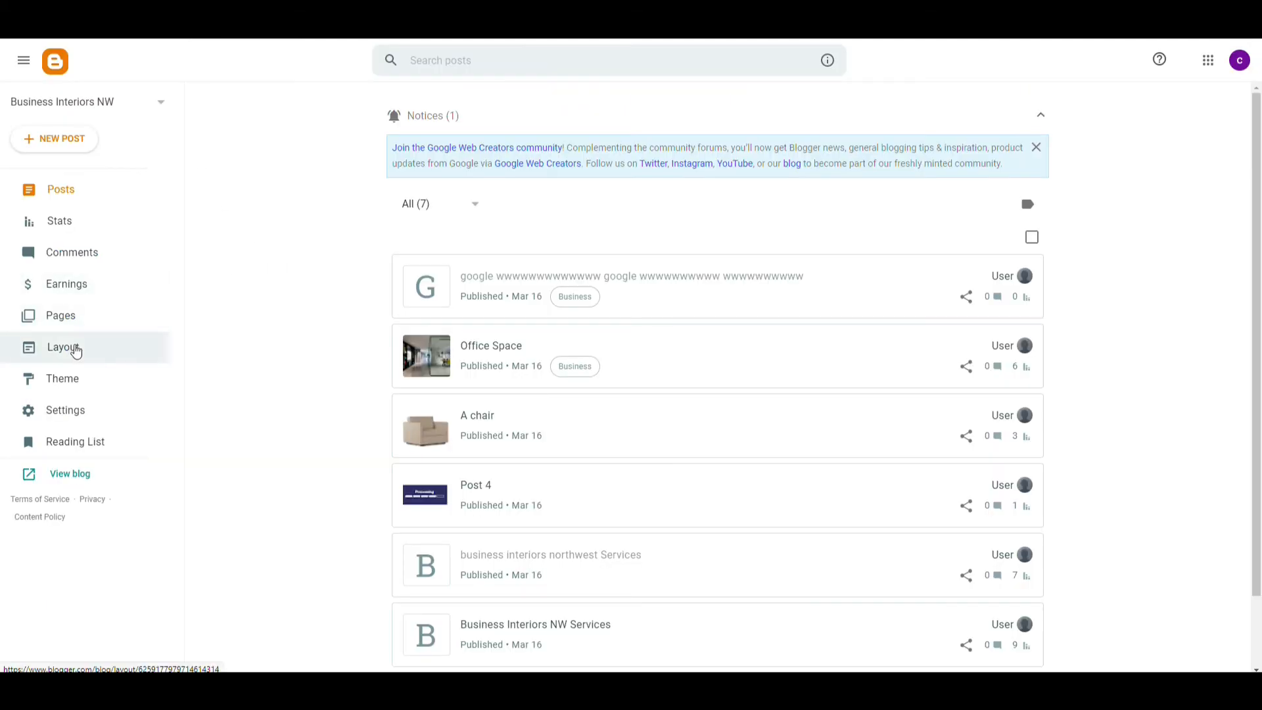
Open the blog's theme gallery and browse the Contempo, Soho and Emporio theme groups
left_click(76, 350)
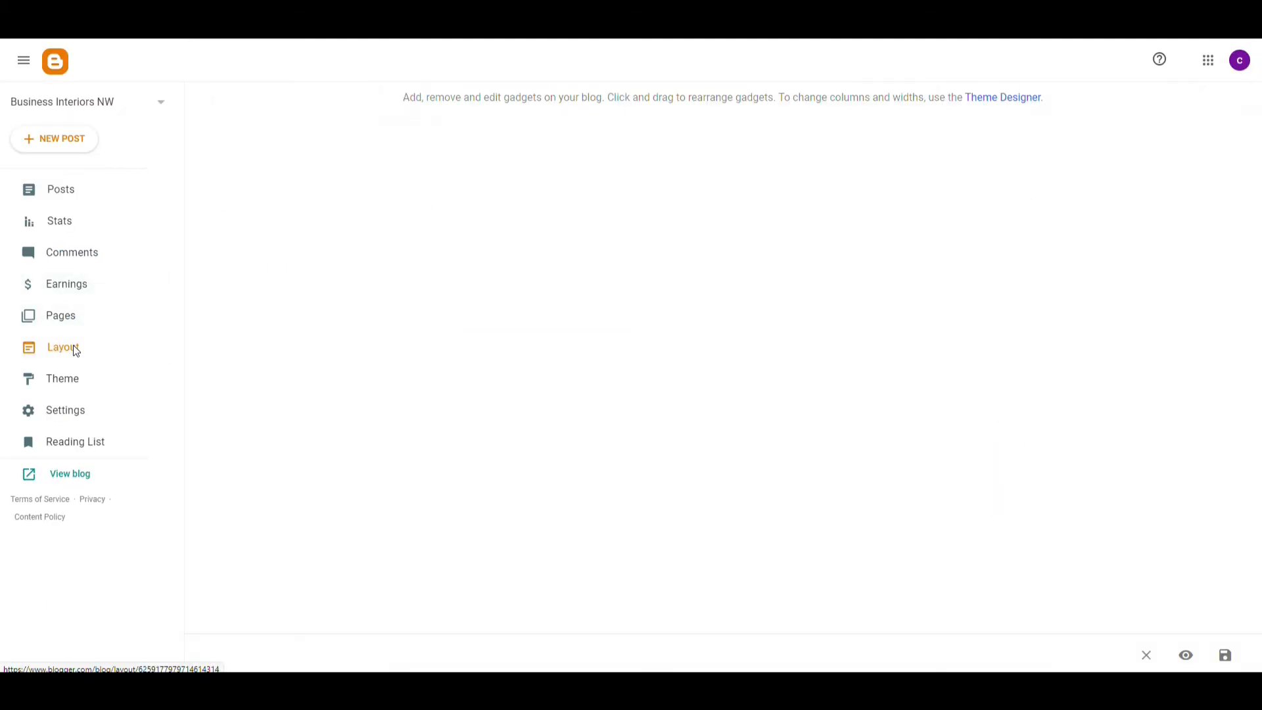
left_click(73, 384)
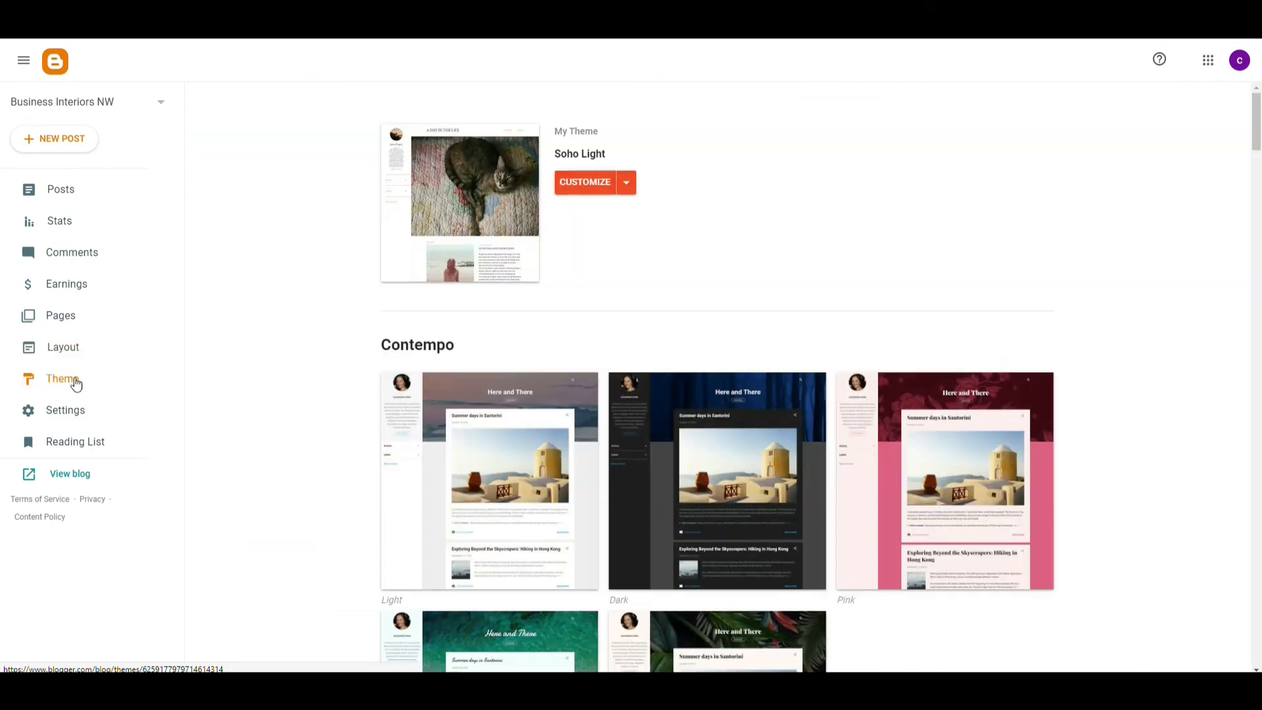
scroll(311, 269, "down", 3)
scroll(313, 269, "down", 7)
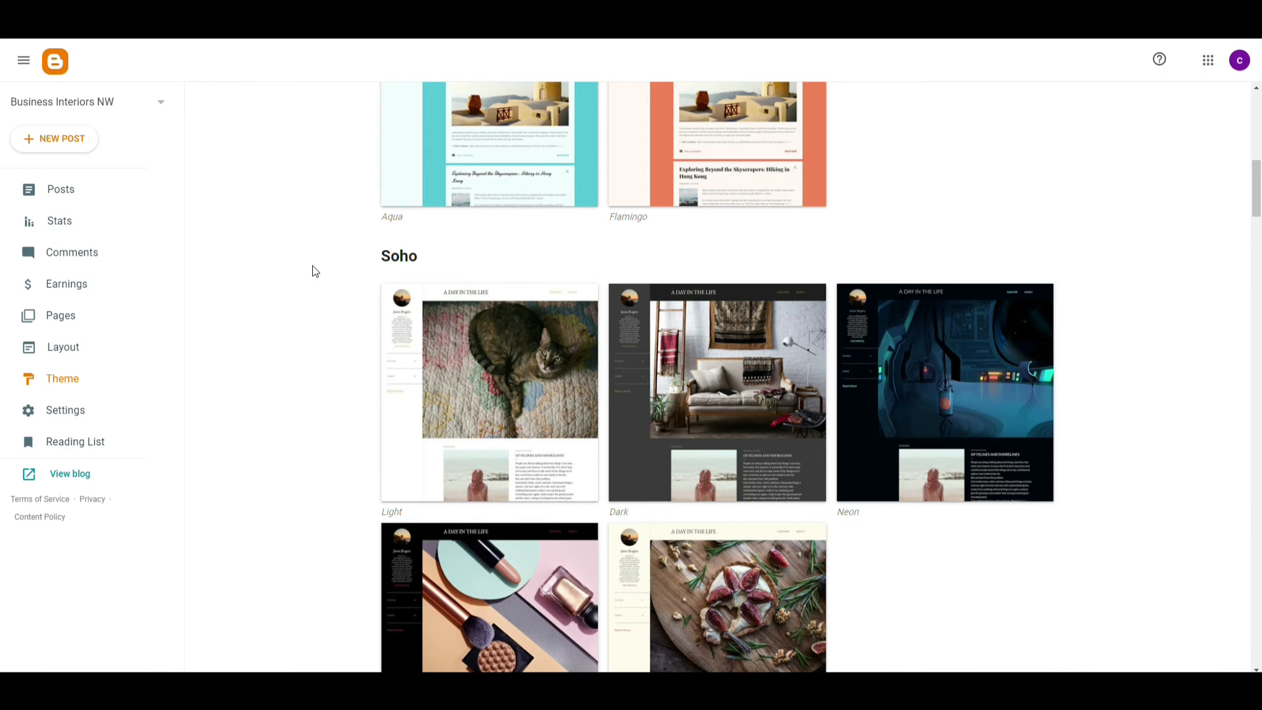
left_click_drag(440, 255, 363, 261)
scroll(692, 358, "up", 4)
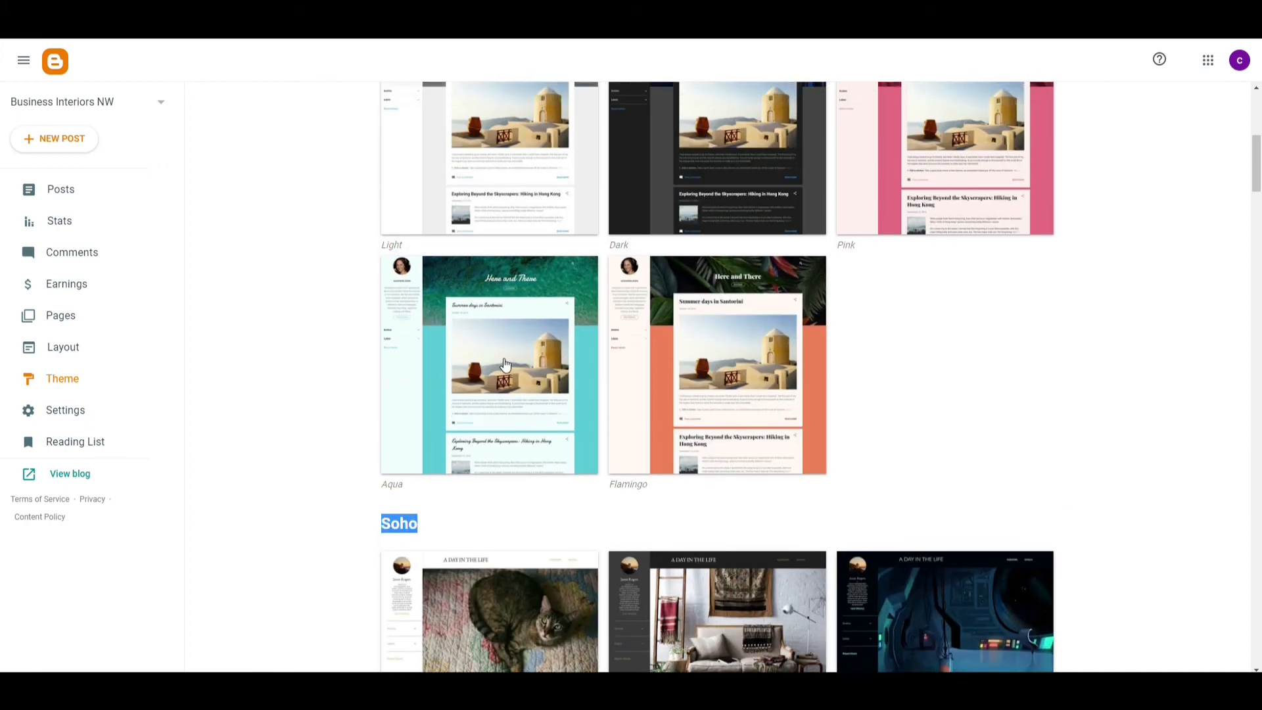
scroll(515, 344, "down", 8)
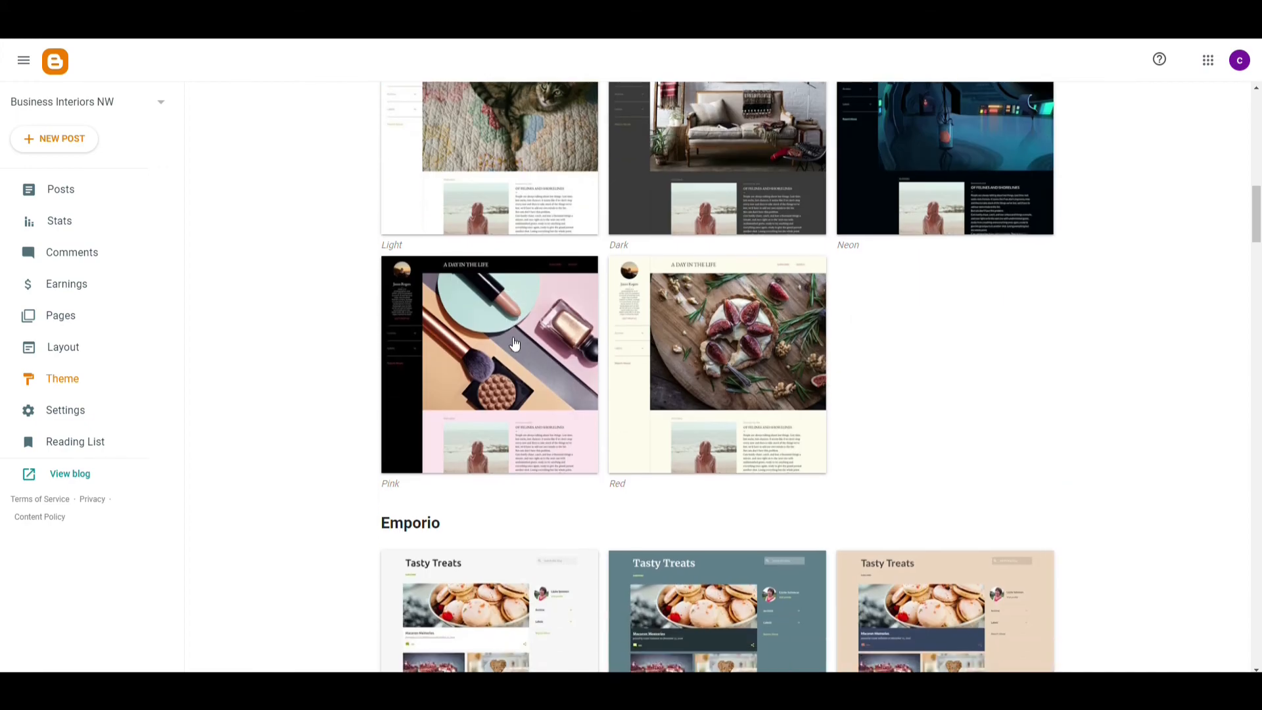
scroll(515, 344, "down", 10)
scroll(512, 352, "up", 20)
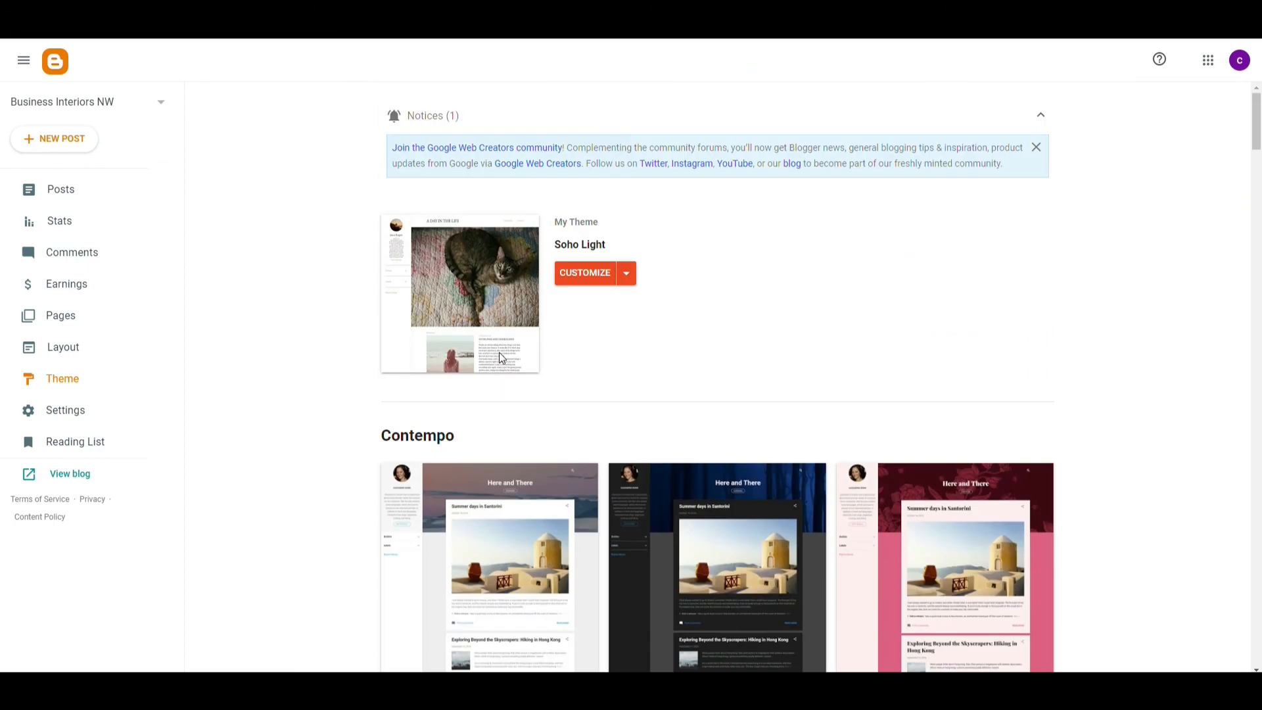
Check the current theme's backup and restore options and open the Soho Light theme in the gallery
left_click(628, 274)
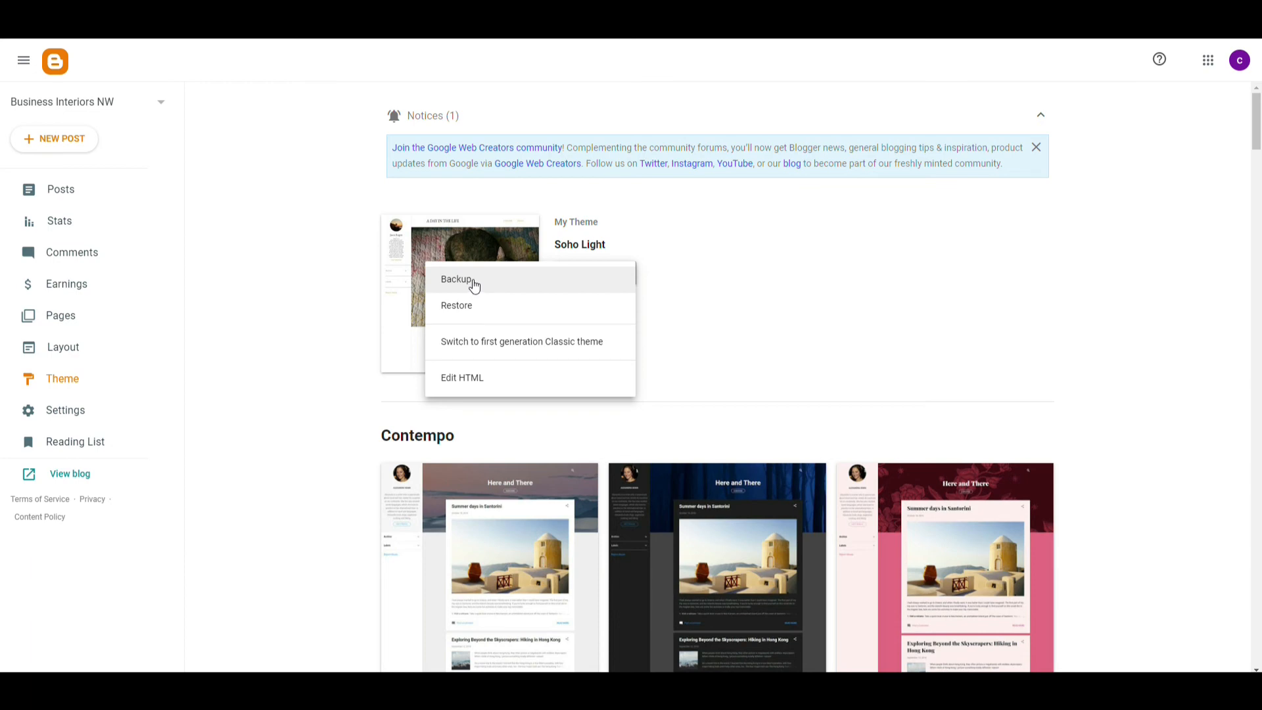
left_click(735, 311)
scroll(725, 305, "down", 9)
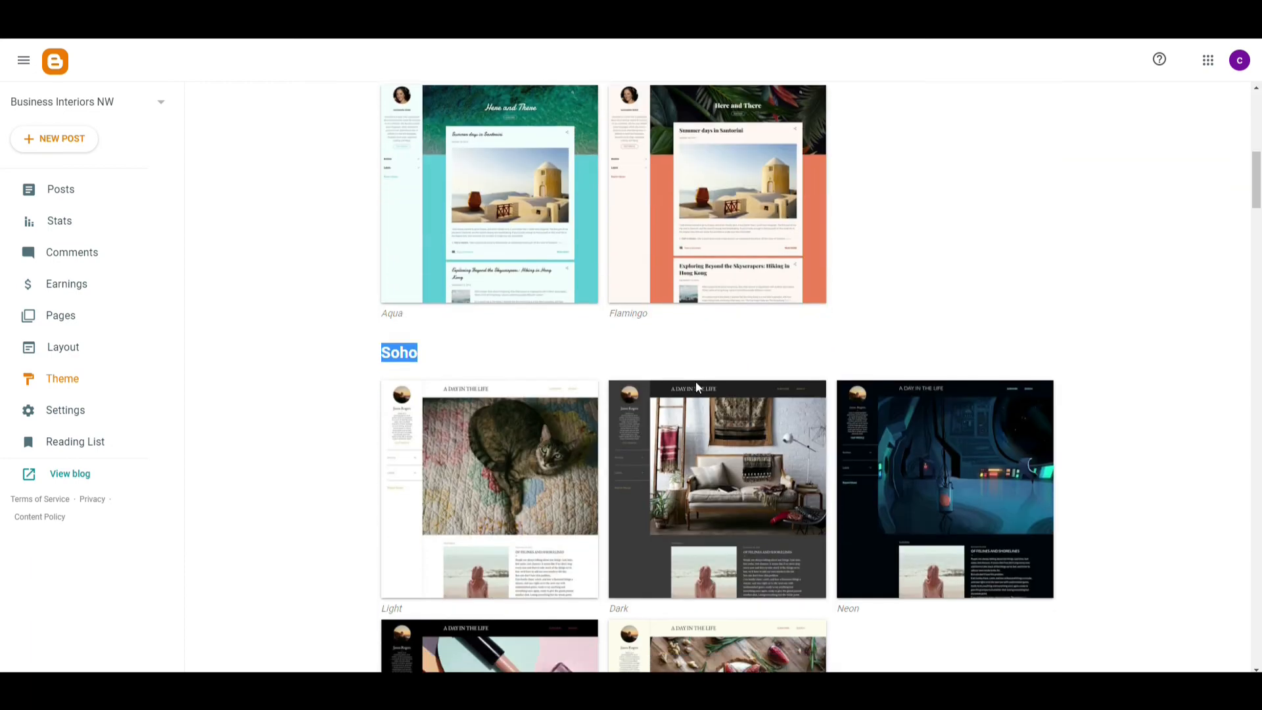
left_click(462, 440)
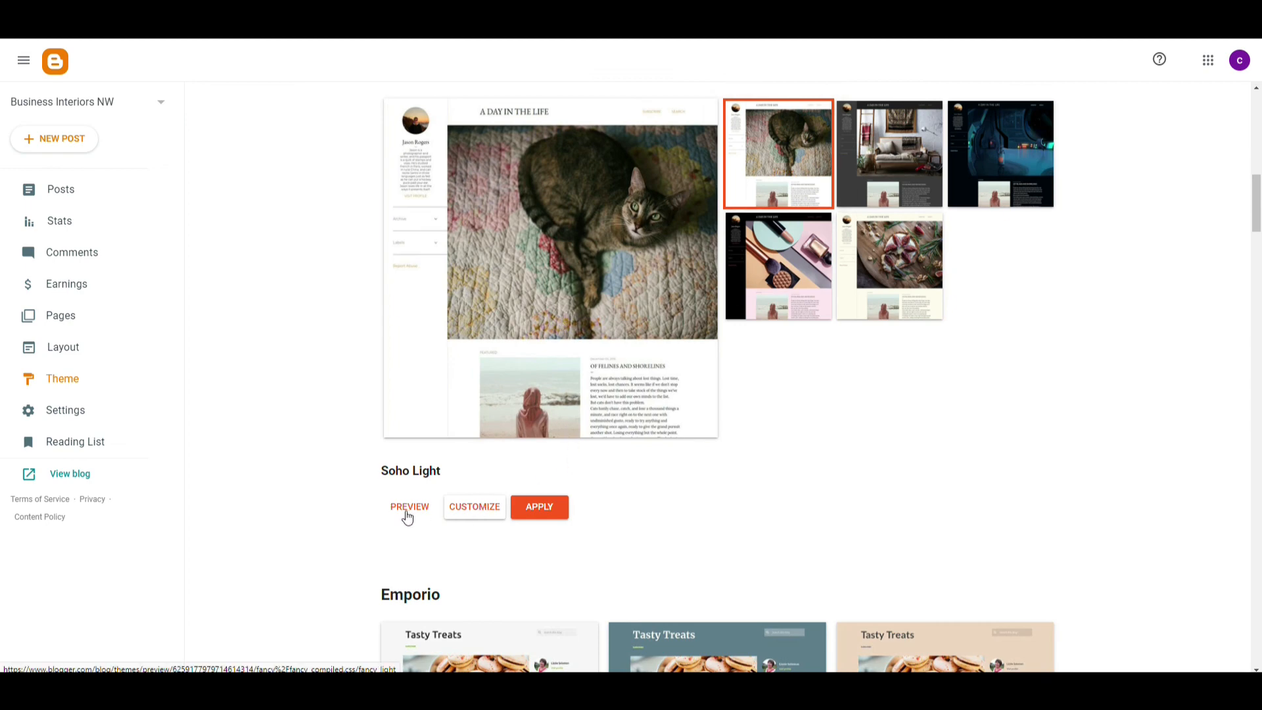
Preview the blog with the Contempo Aqua theme and look through all its posts
scroll(761, 397, "up", 4)
left_click(481, 232)
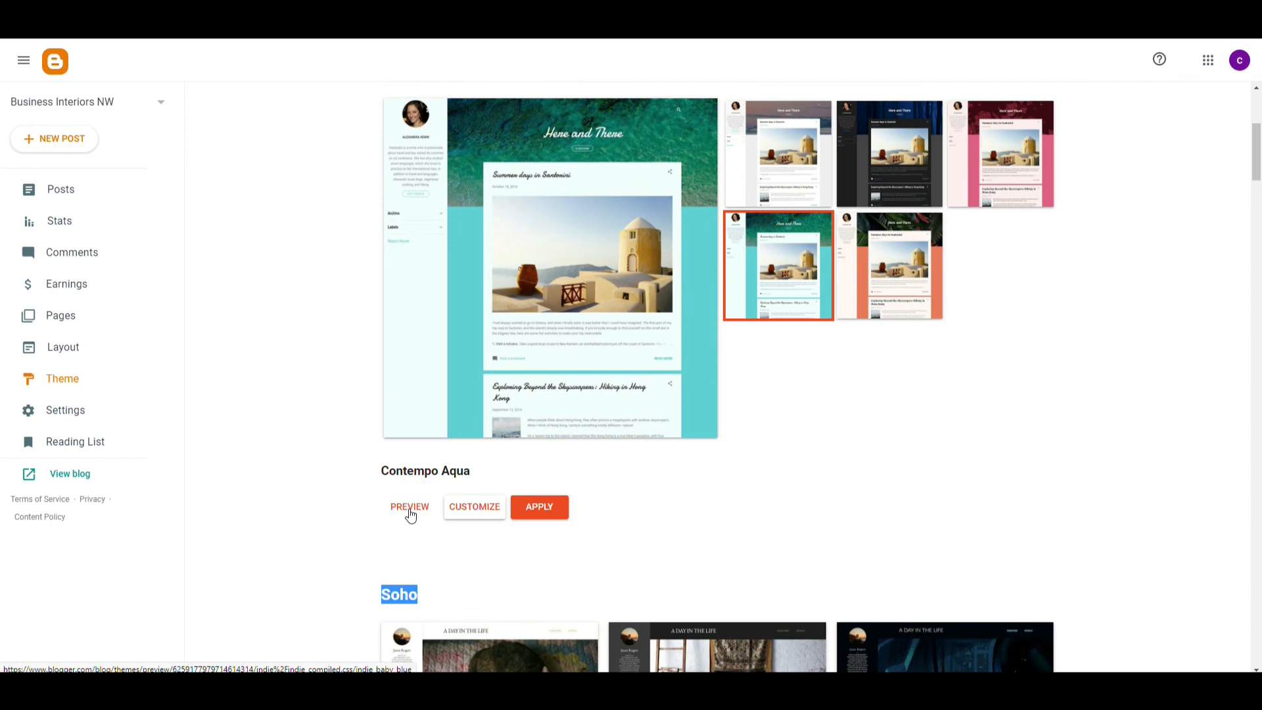
scroll(456, 270, "down", 5)
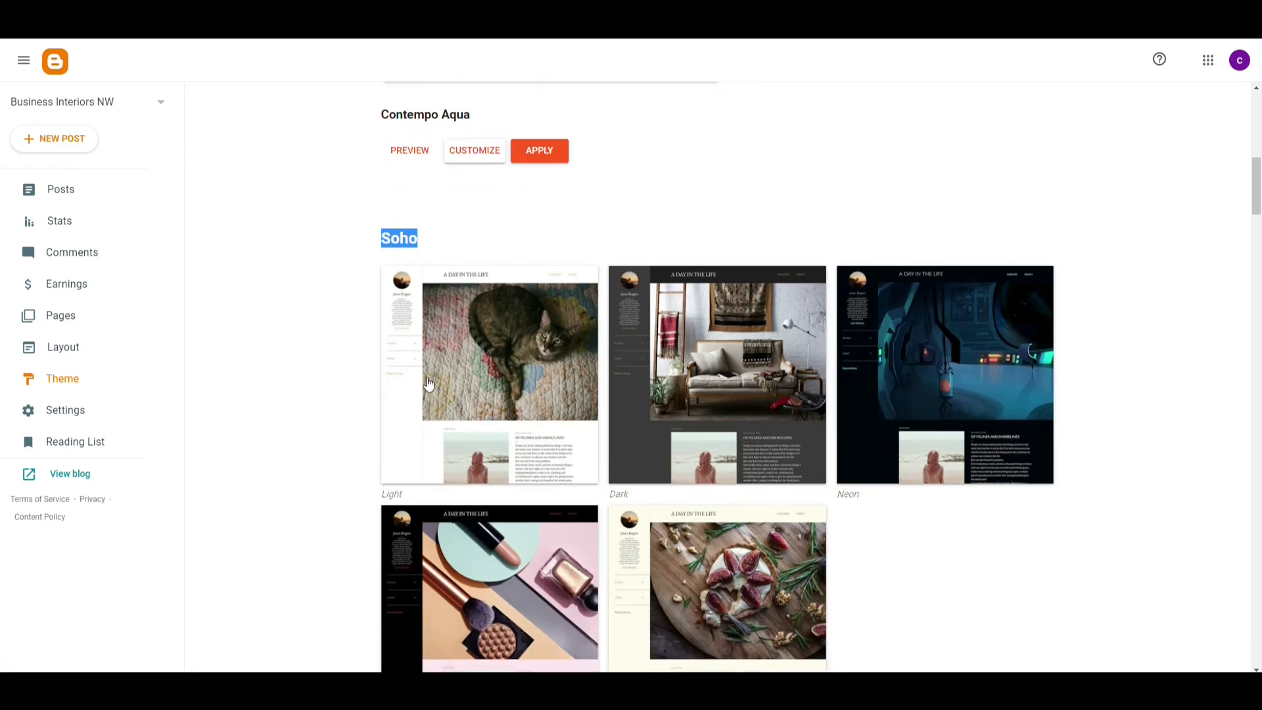
scroll(434, 314, "up", 3)
scroll(434, 315, "up", 1)
left_click(411, 418)
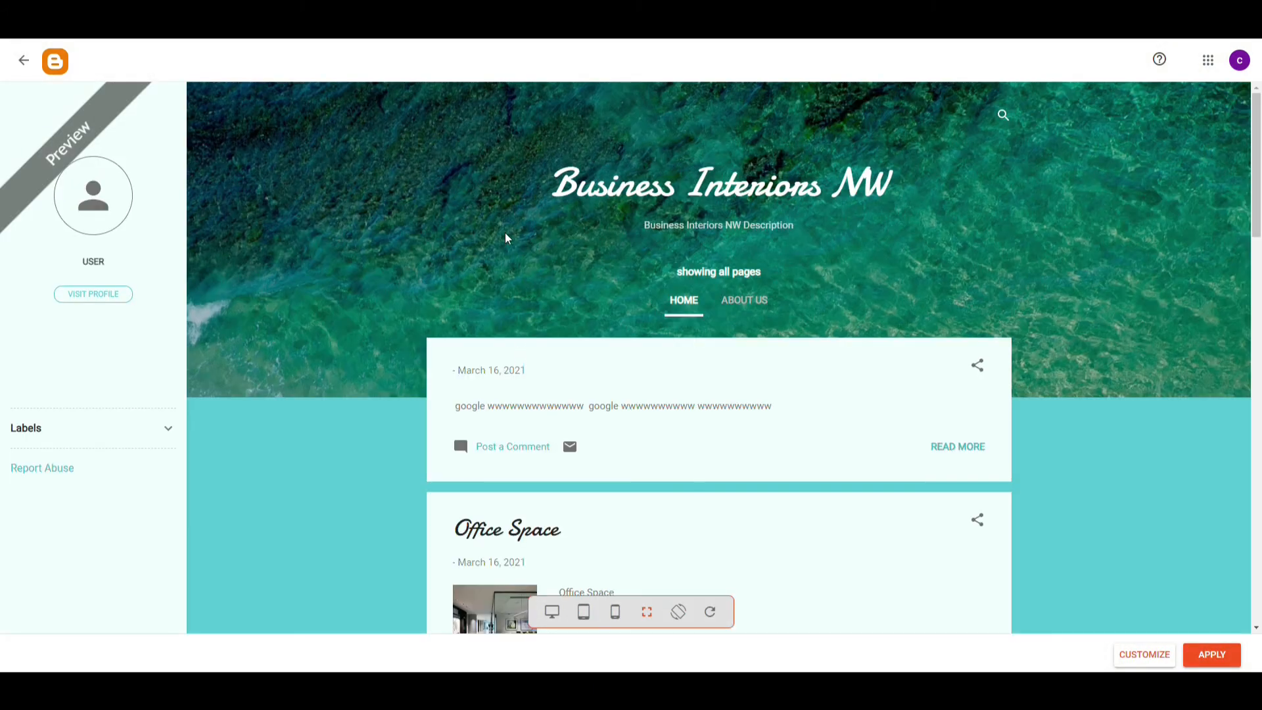
scroll(507, 238, "down", 3)
scroll(506, 238, "down", 10)
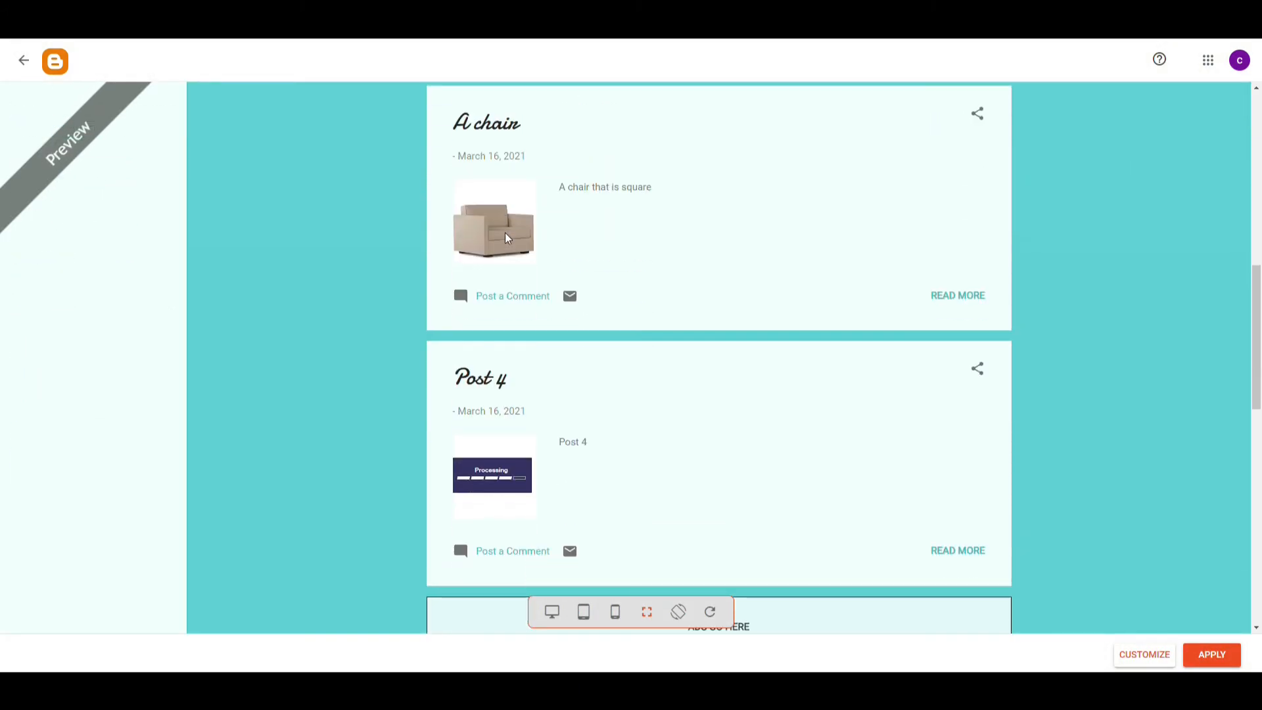
scroll(507, 242, "down", 9)
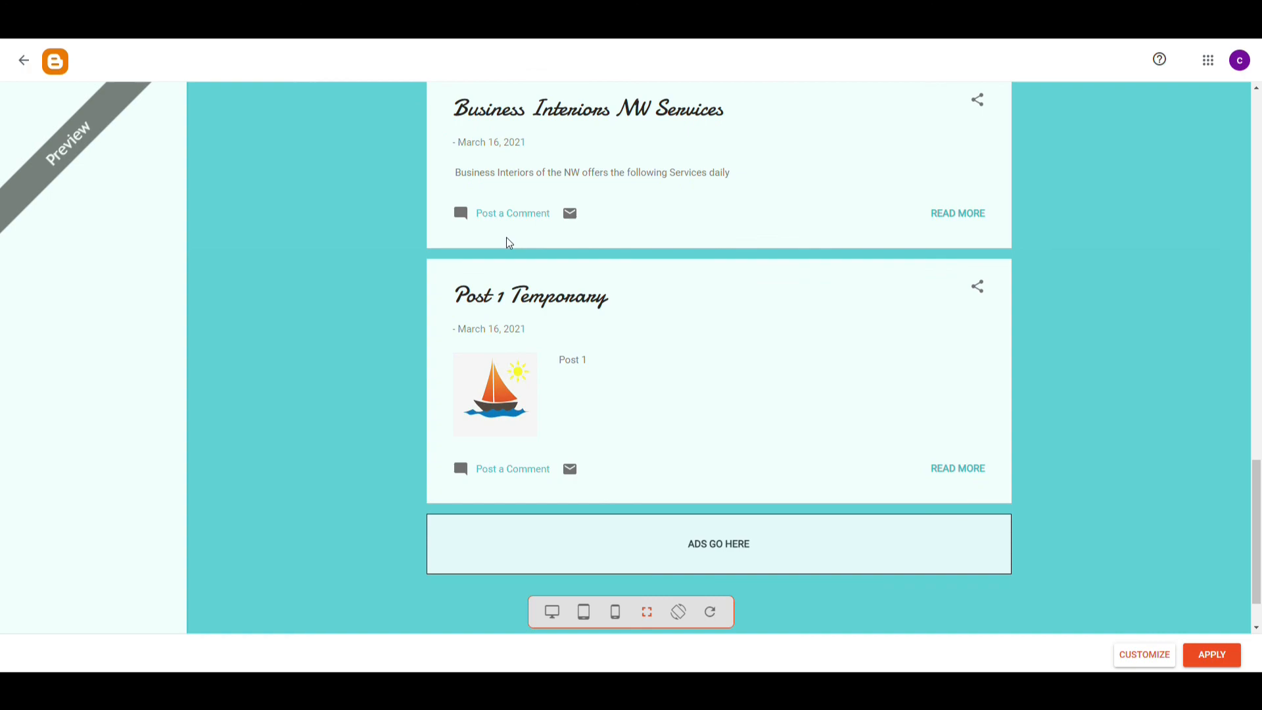
scroll(510, 250, "up", 19)
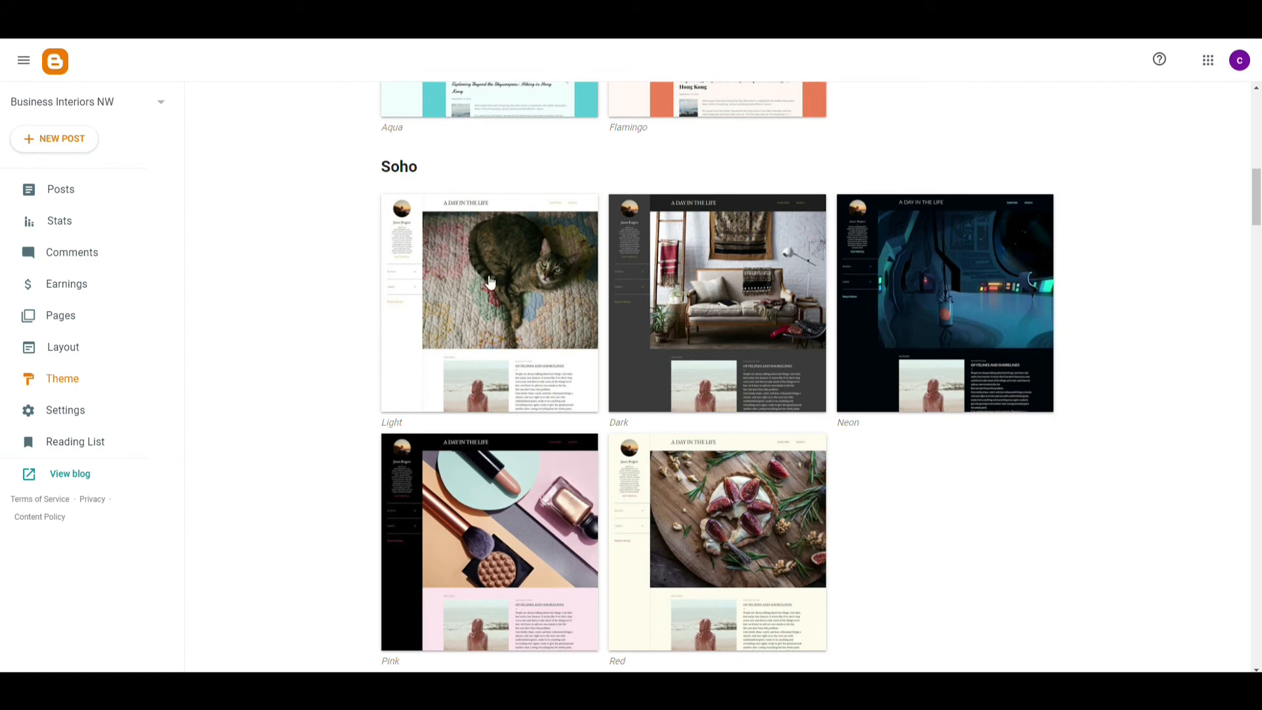
Open the customization of the current Soho Light theme and collapse its Background settings
scroll(294, 278, "up", 12)
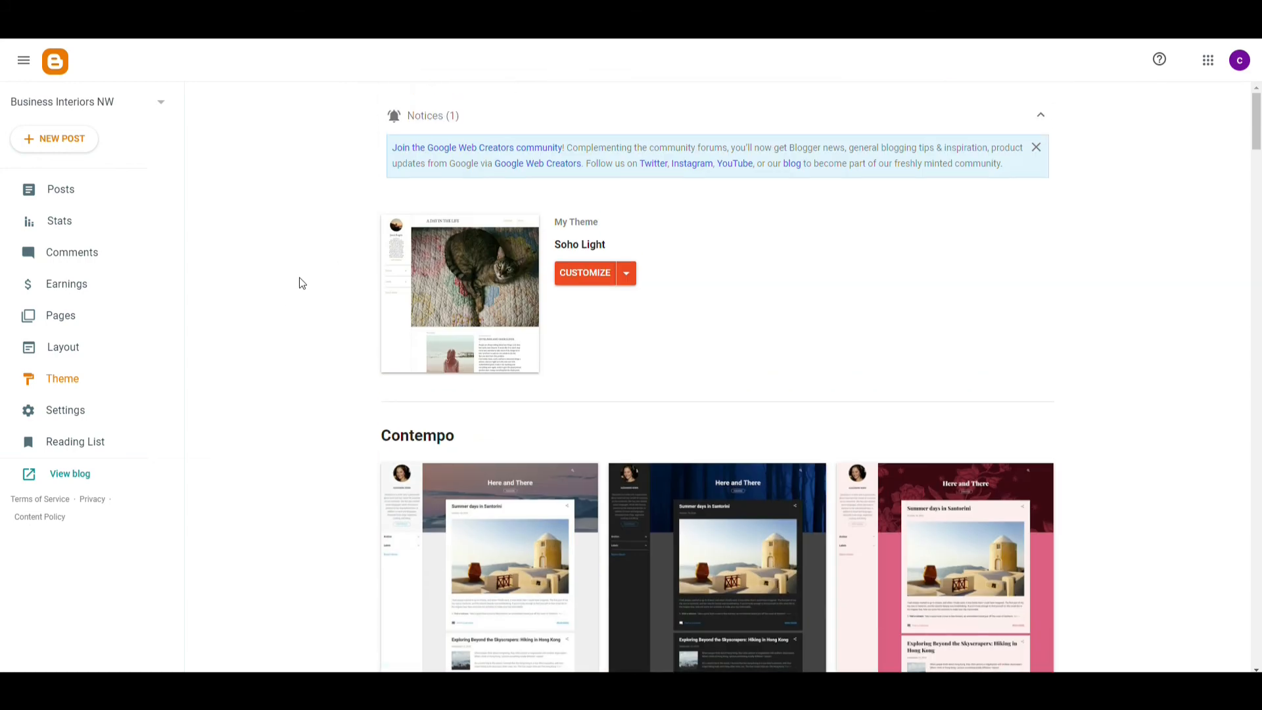
left_click(587, 273)
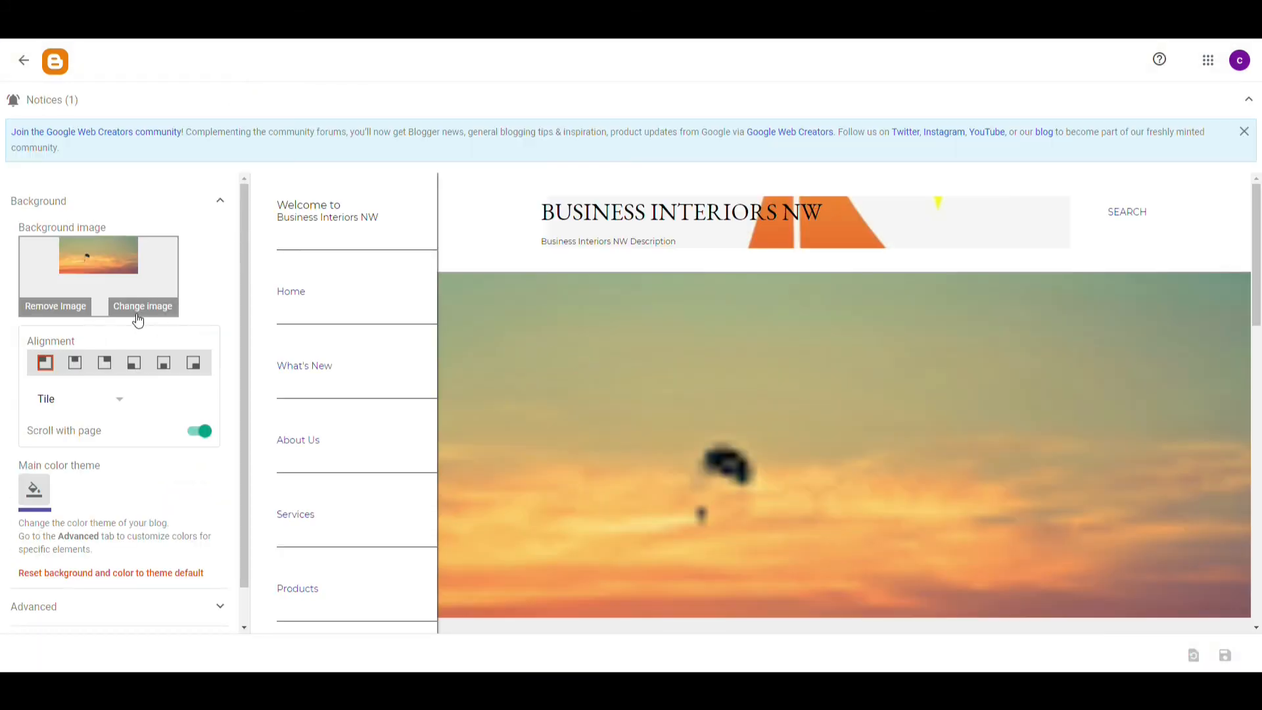
left_click(221, 202)
left_click(230, 245)
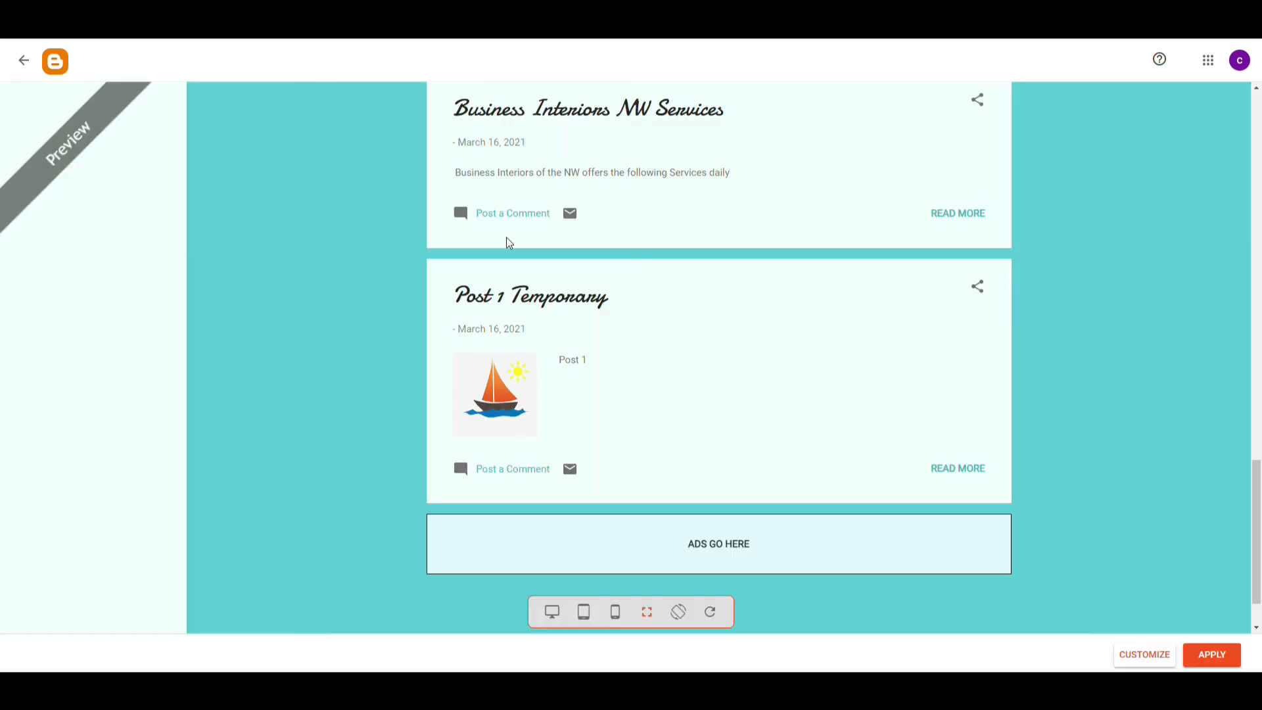
Go back to the Contempo Aqua preview, view its header, and leave it without applying the theme
scroll(510, 246, "up", 20)
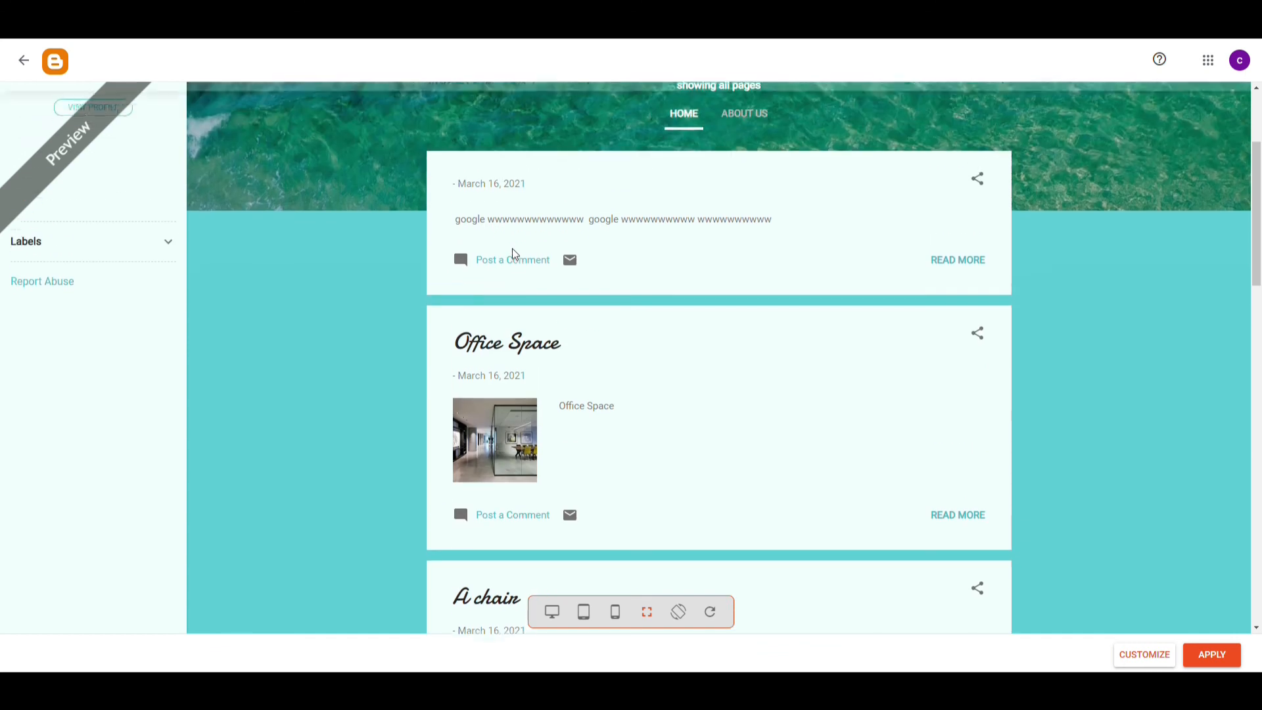
scroll(377, 203, "up", 1)
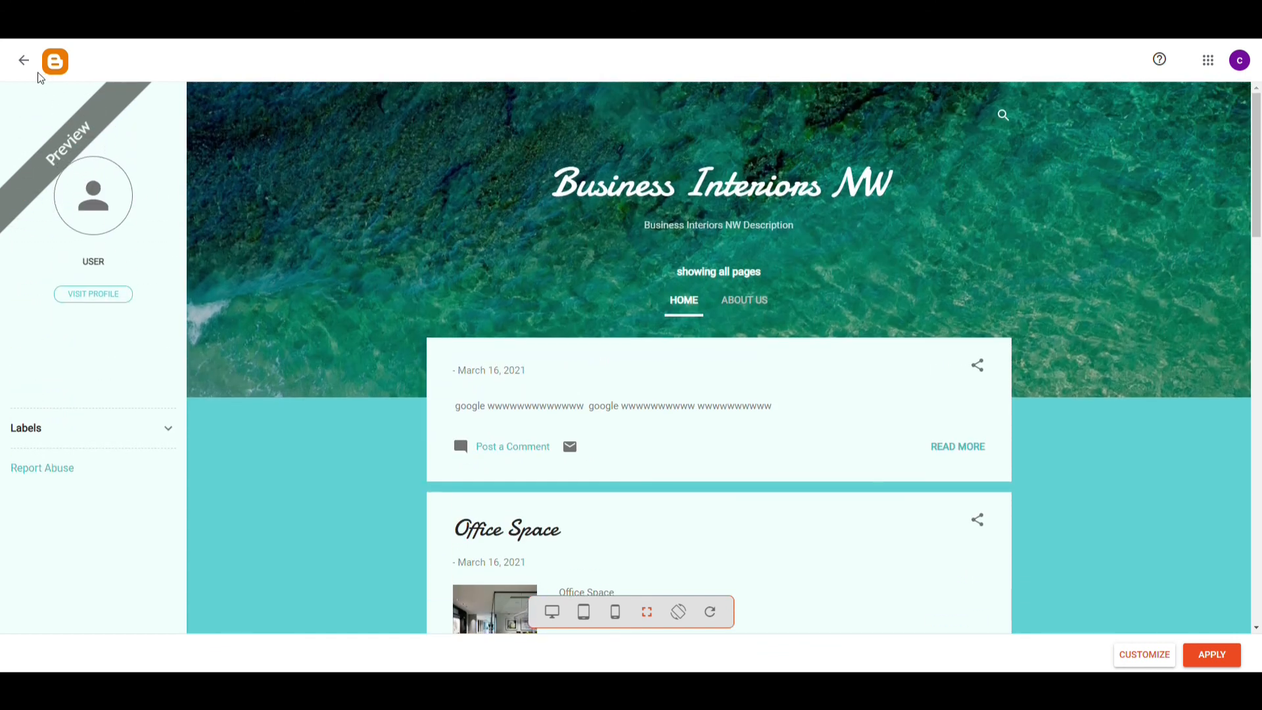
left_click(23, 60)
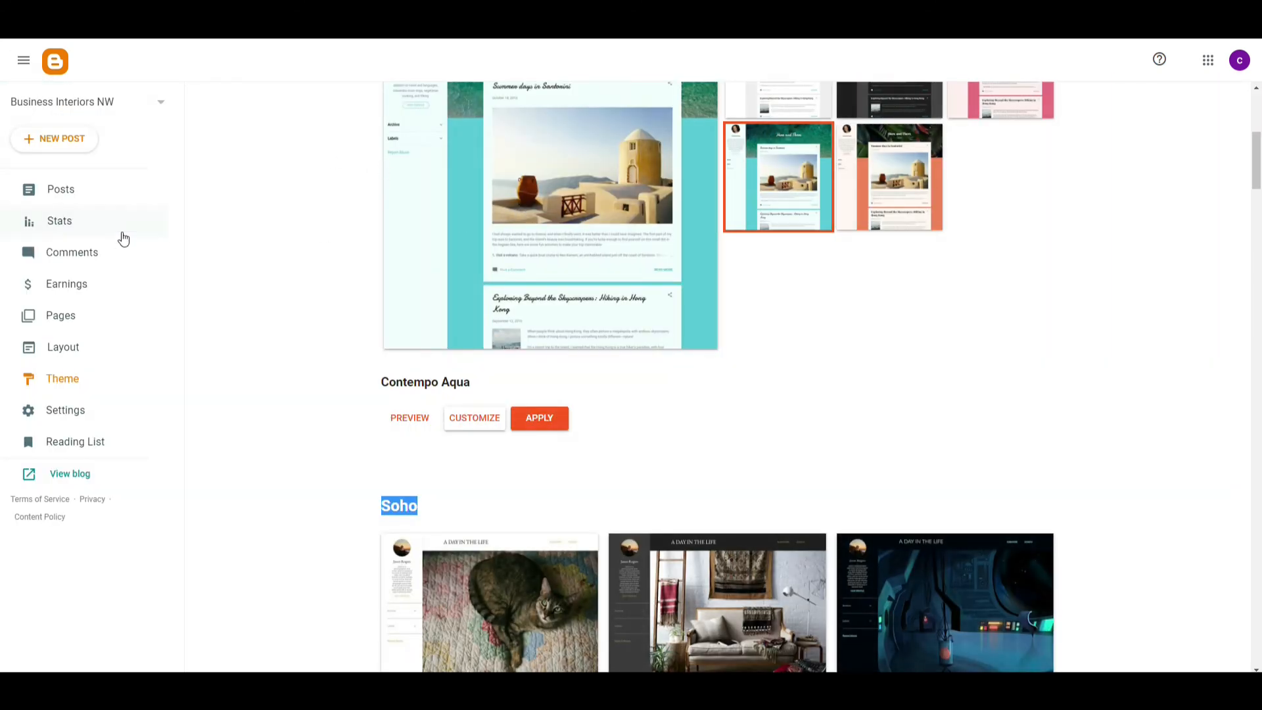
Make the Services link list gadget in the layout's sidebar visible and save it
left_click(63, 350)
scroll(422, 286, "down", 8)
scroll(428, 300, "down", 2)
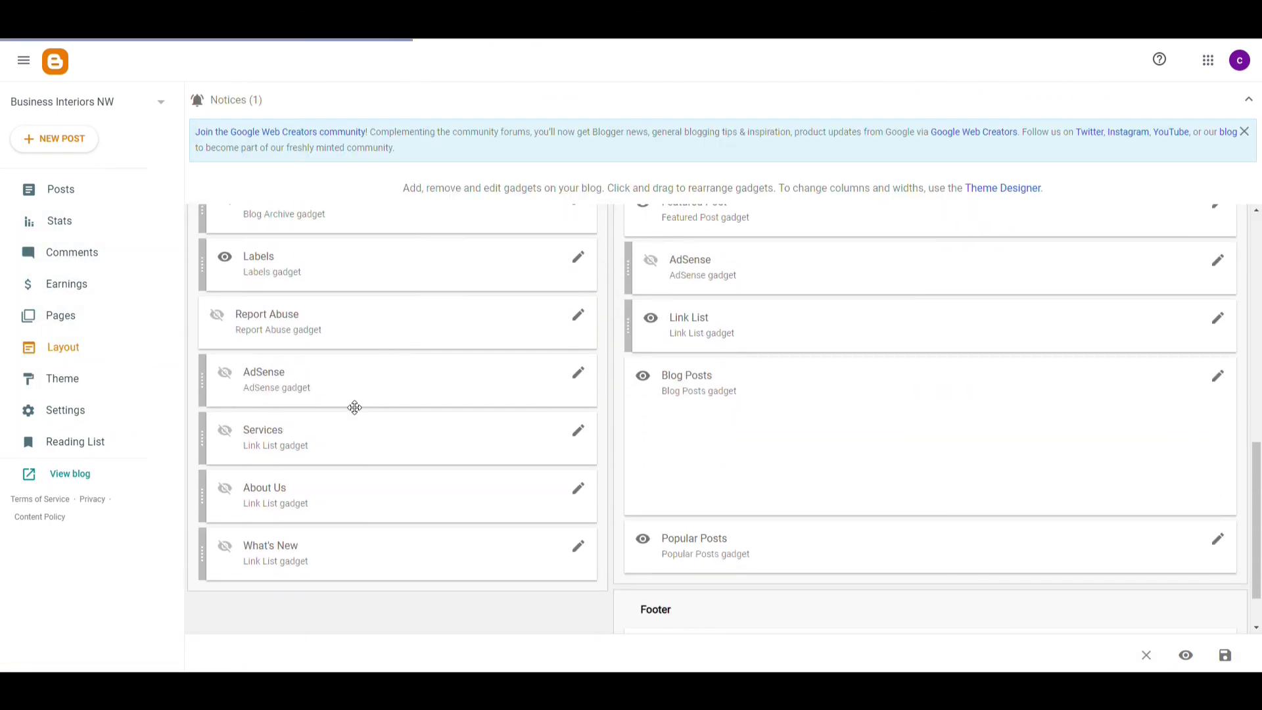
scroll(378, 423, "up", 2)
scroll(322, 476, "down", 2)
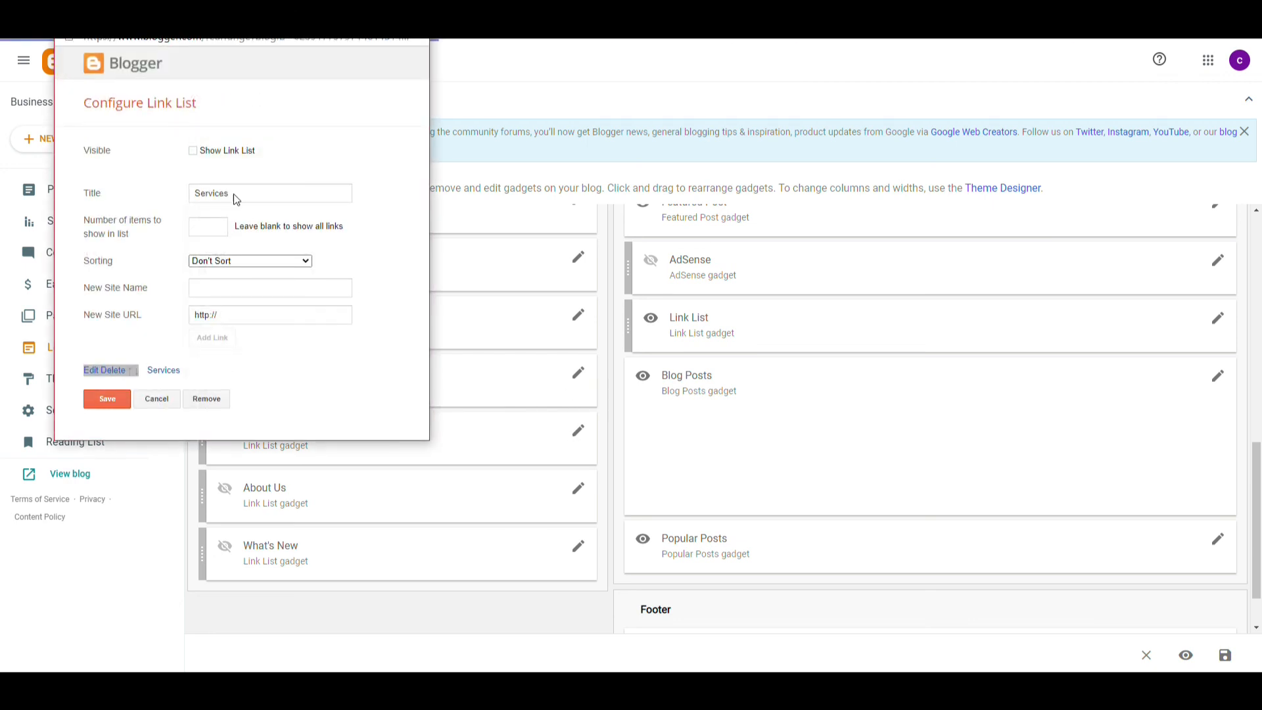
left_click(192, 151)
left_click(110, 398)
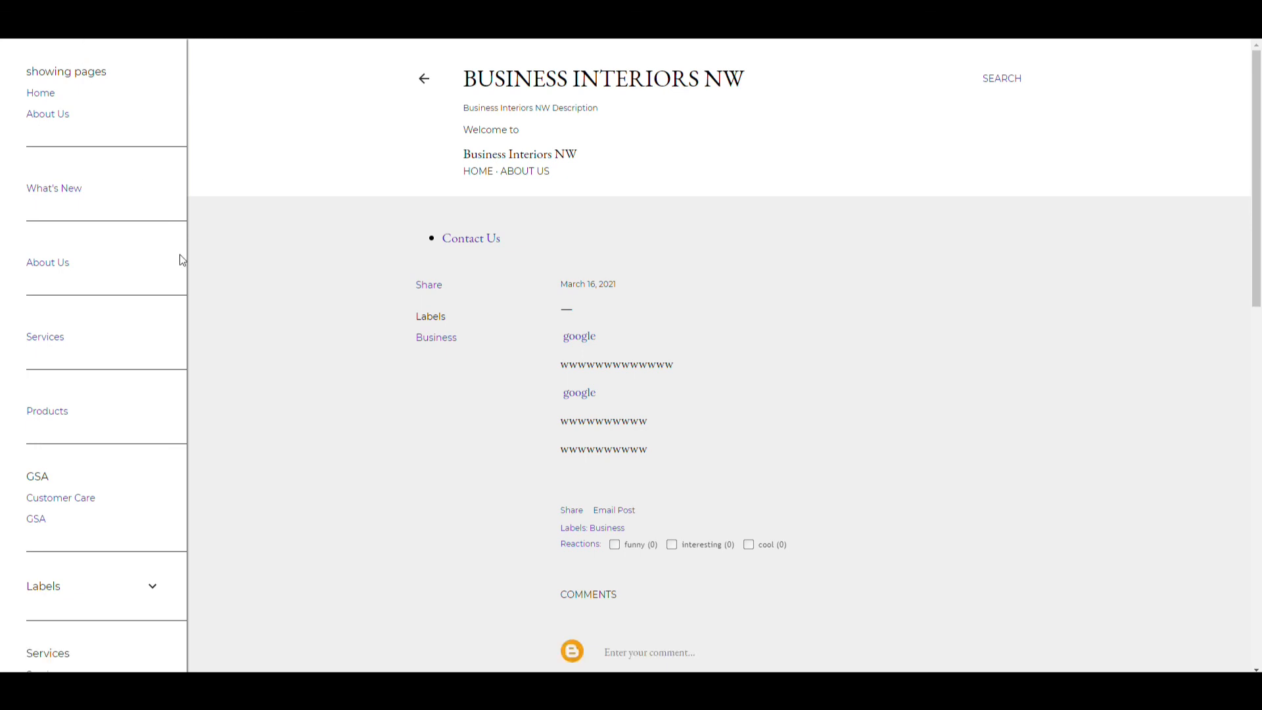
Find the Services section in the live blog's sidebar and follow its Services link
scroll(164, 276, "down", 5)
scroll(63, 315, "up", 1)
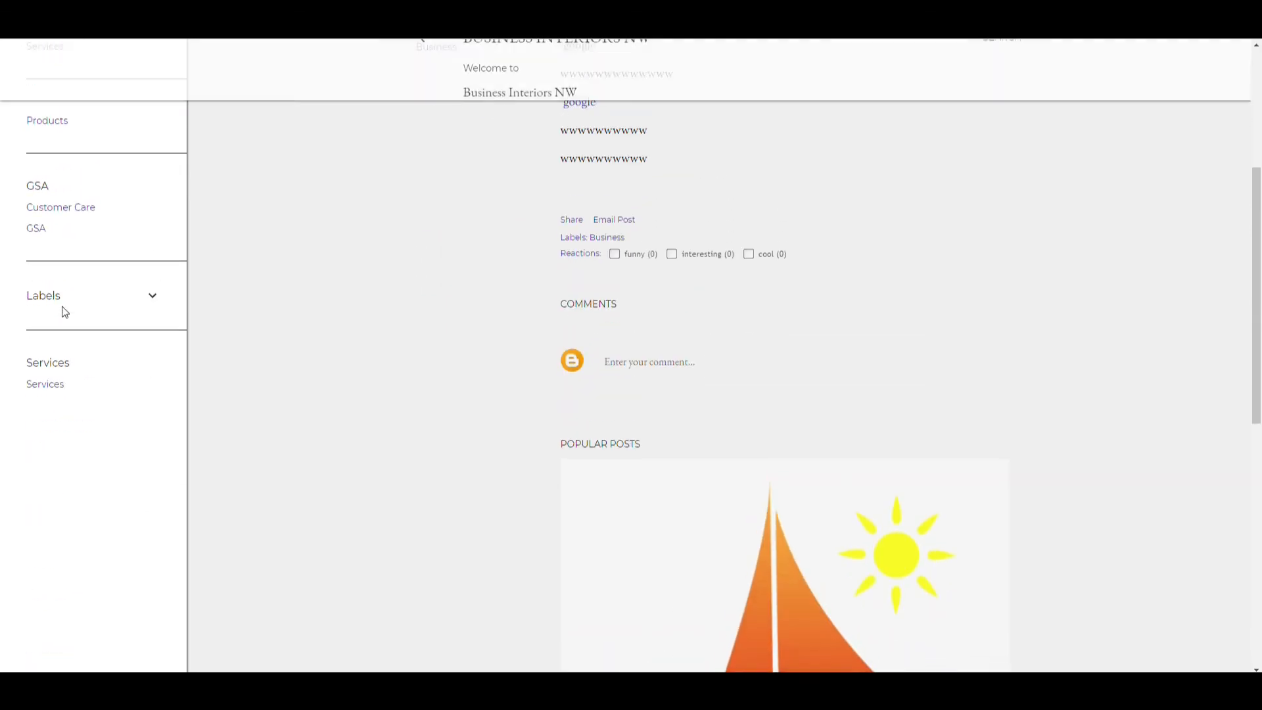
left_click(52, 387)
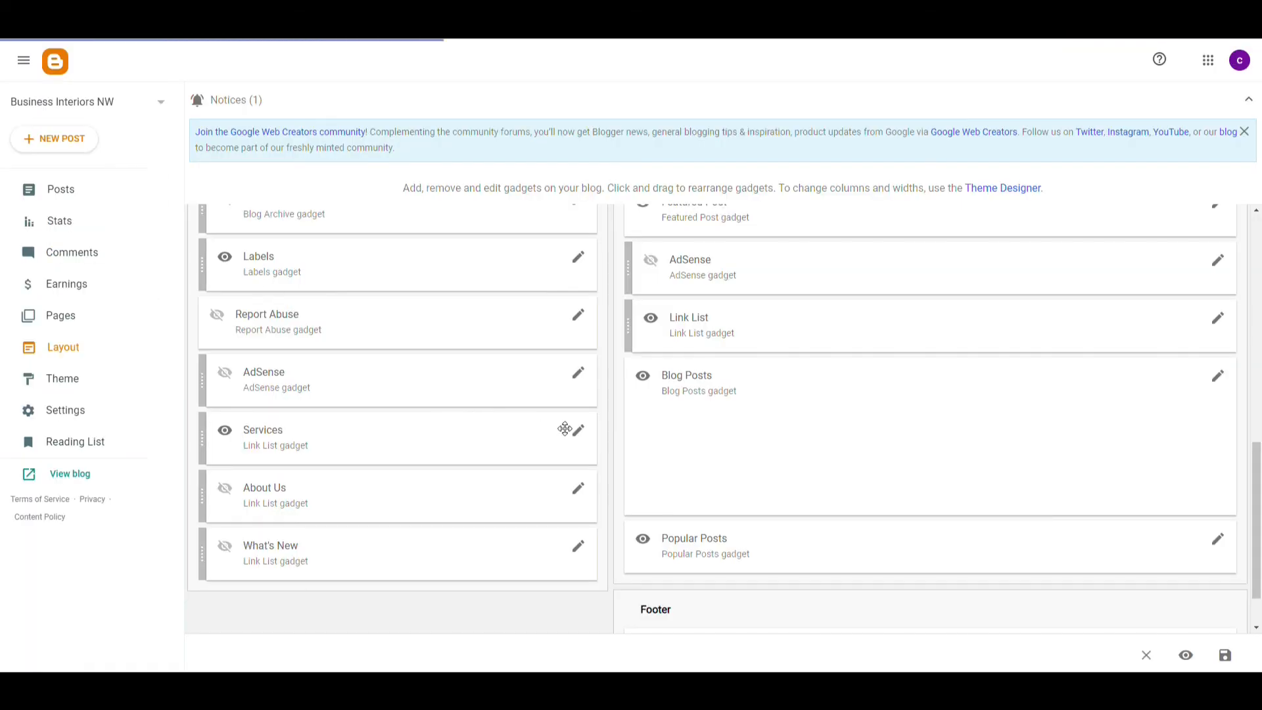
Review the layout gadgets, then visit the blog's Settings, Theme, Layout, Pages and Posts sections in turn
scroll(564, 428, "up", 5)
scroll(562, 428, "up", 5)
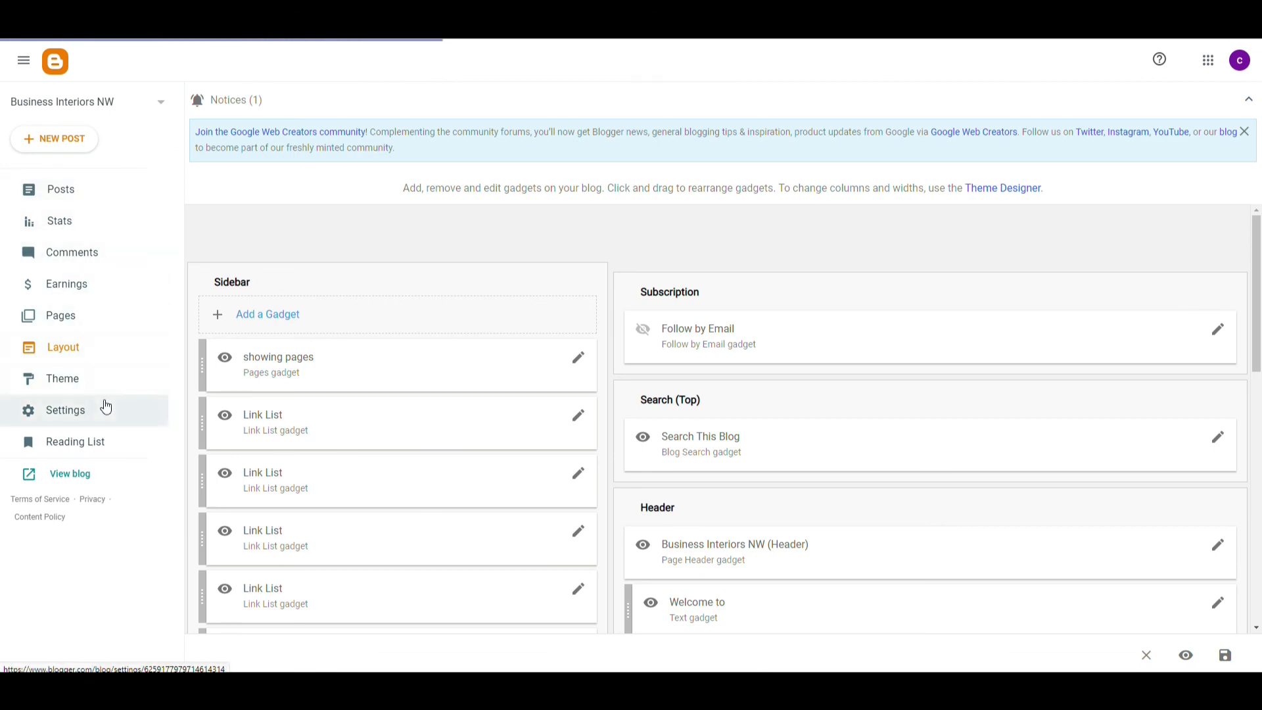
left_click(89, 412)
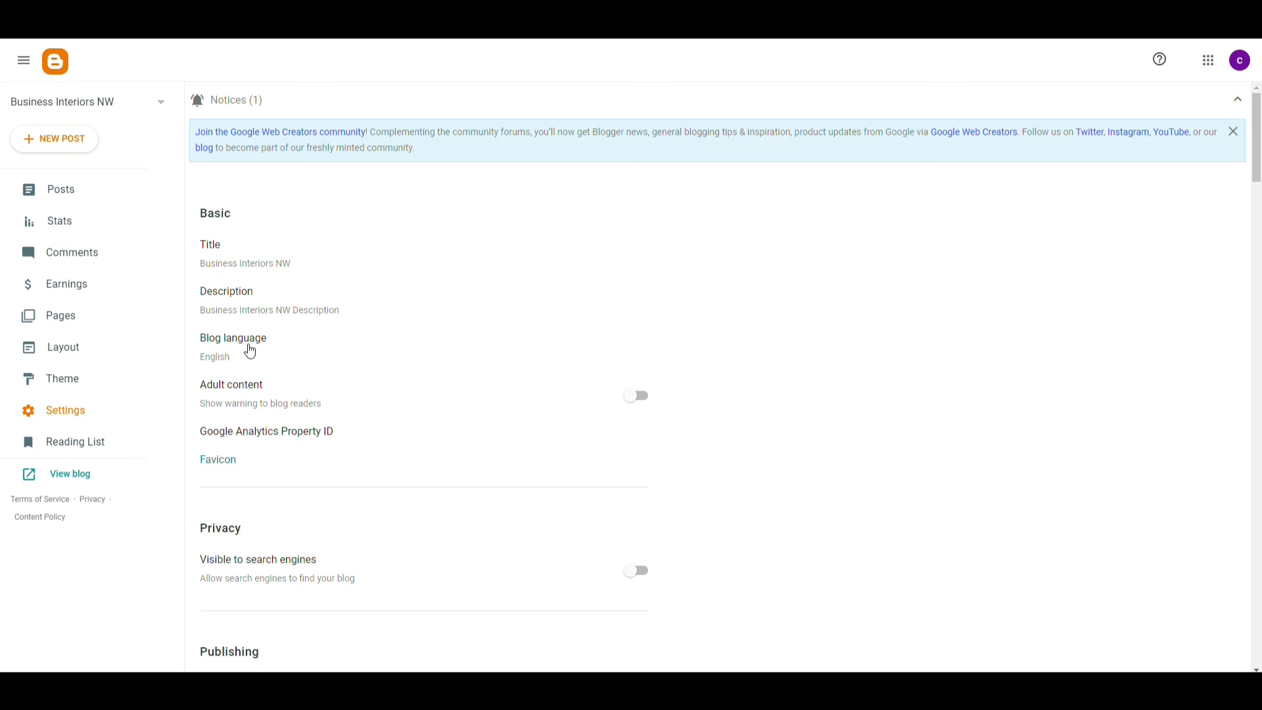
left_click(51, 380)
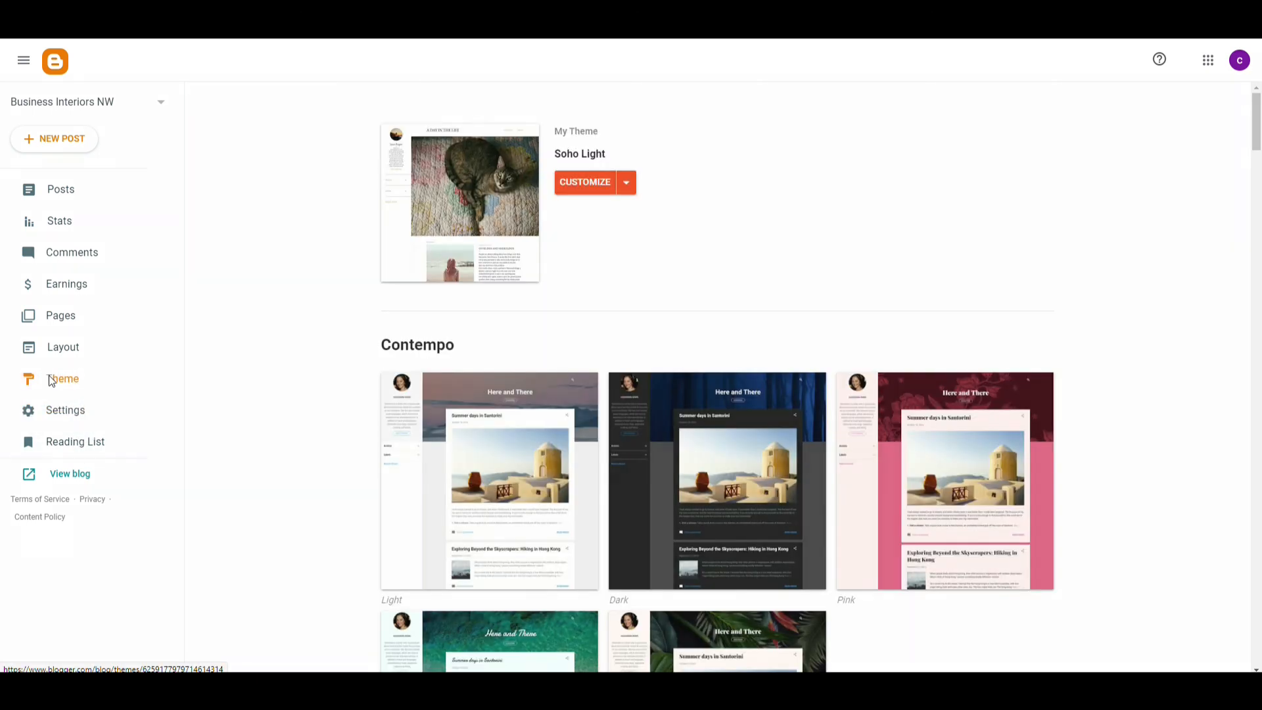
left_click(60, 363)
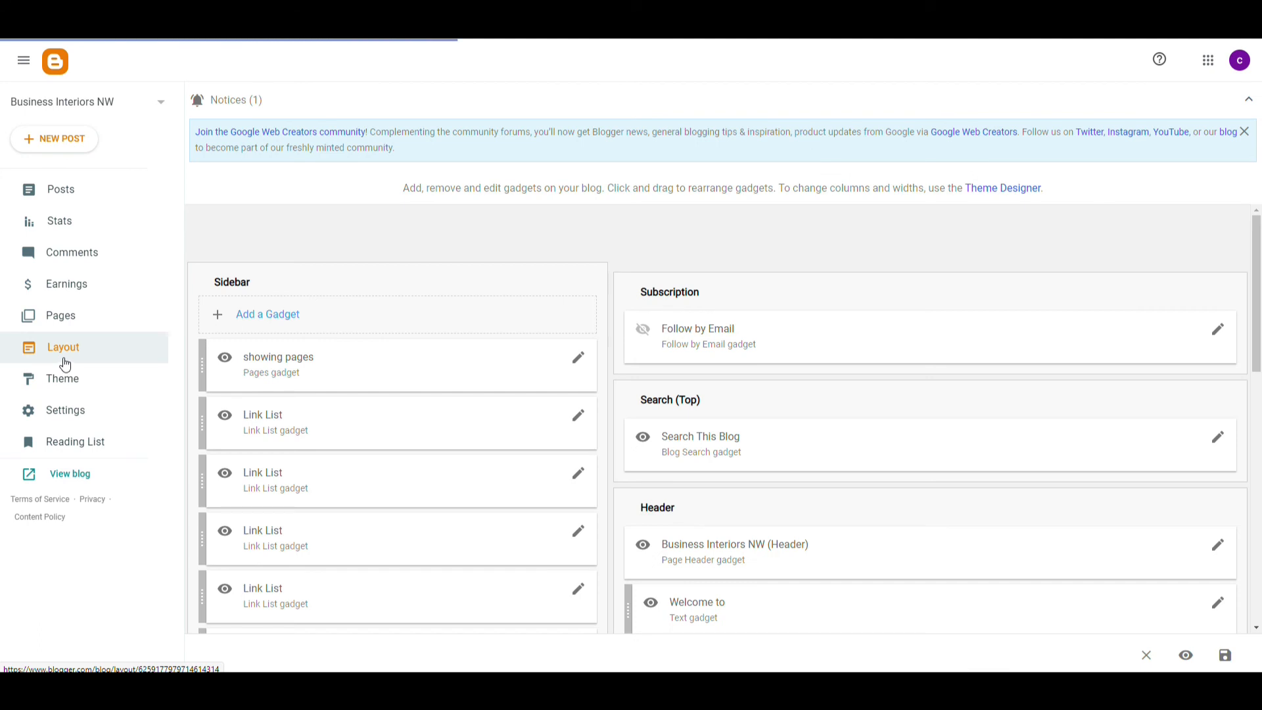
left_click(72, 325)
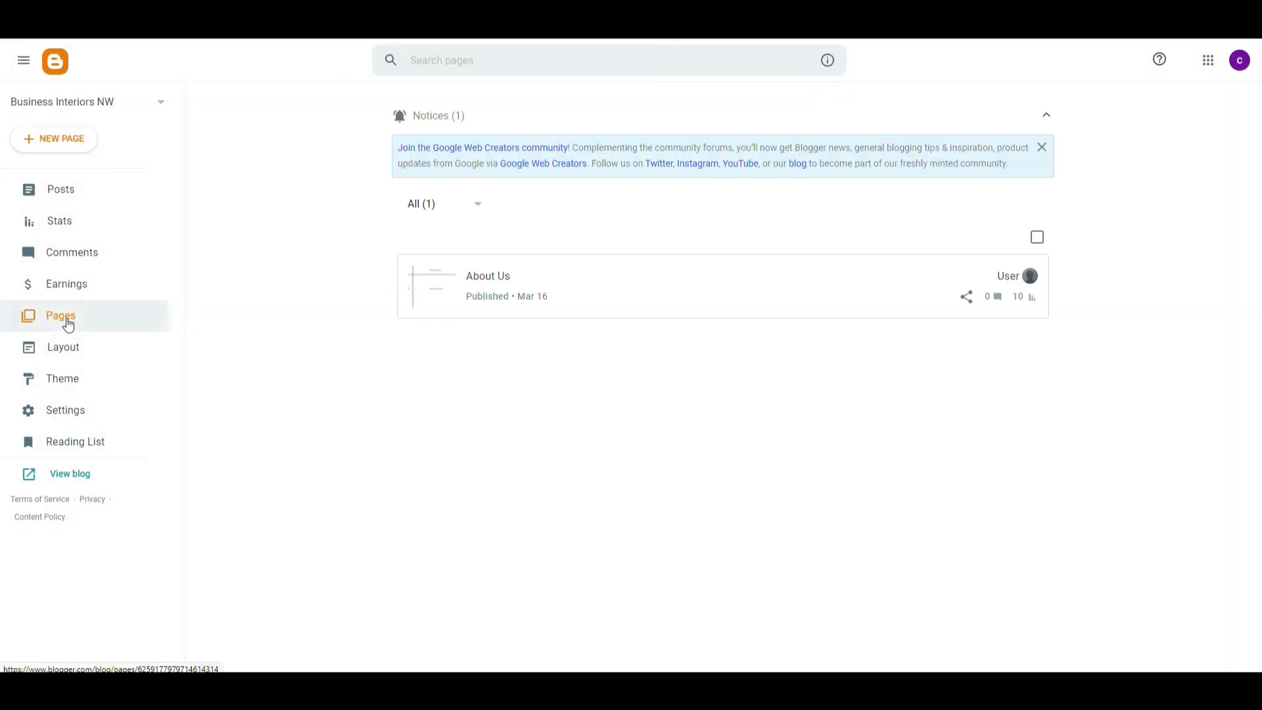
left_click(51, 192)
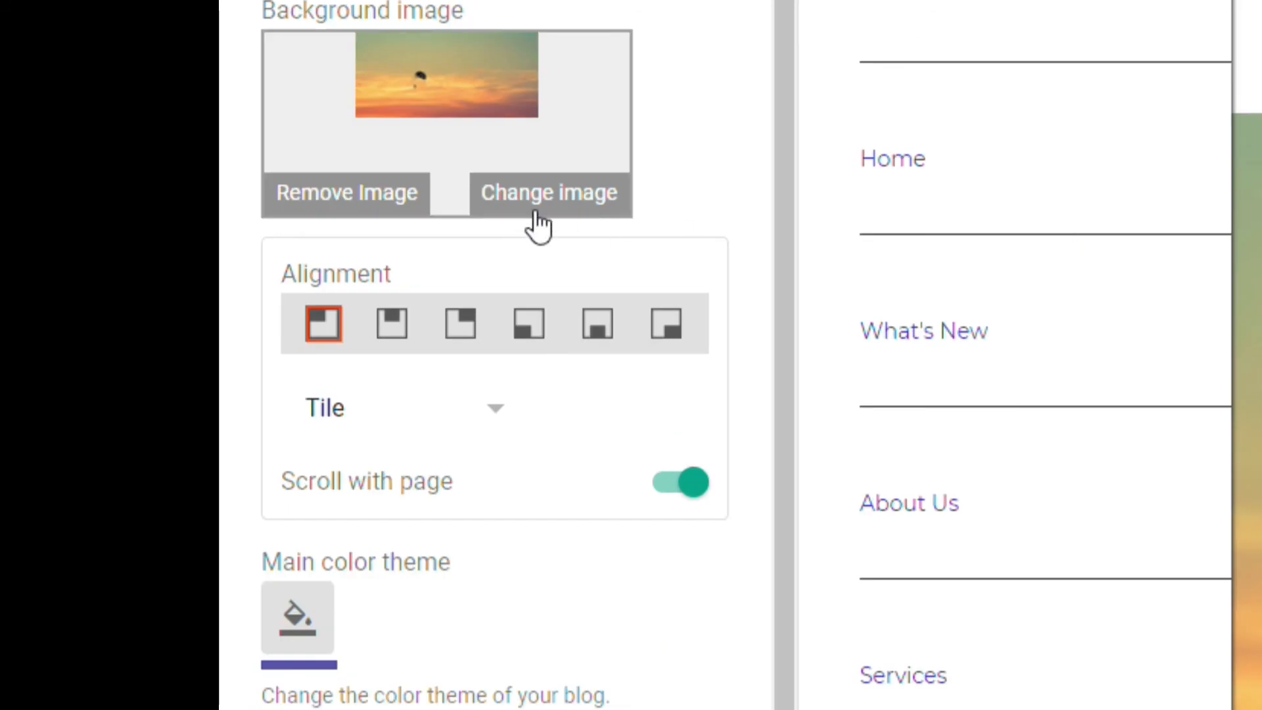
left_click(749, 0)
left_click(753, 47)
left_click(752, 54)
left_click(743, 0)
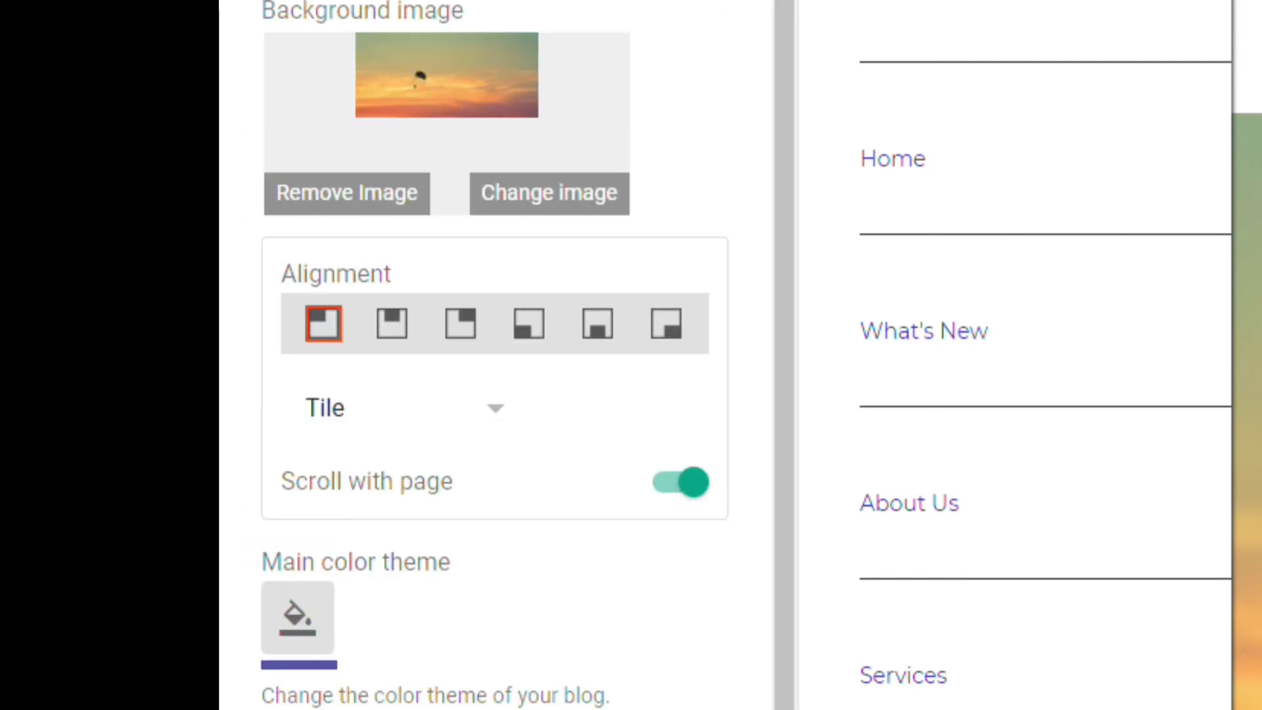